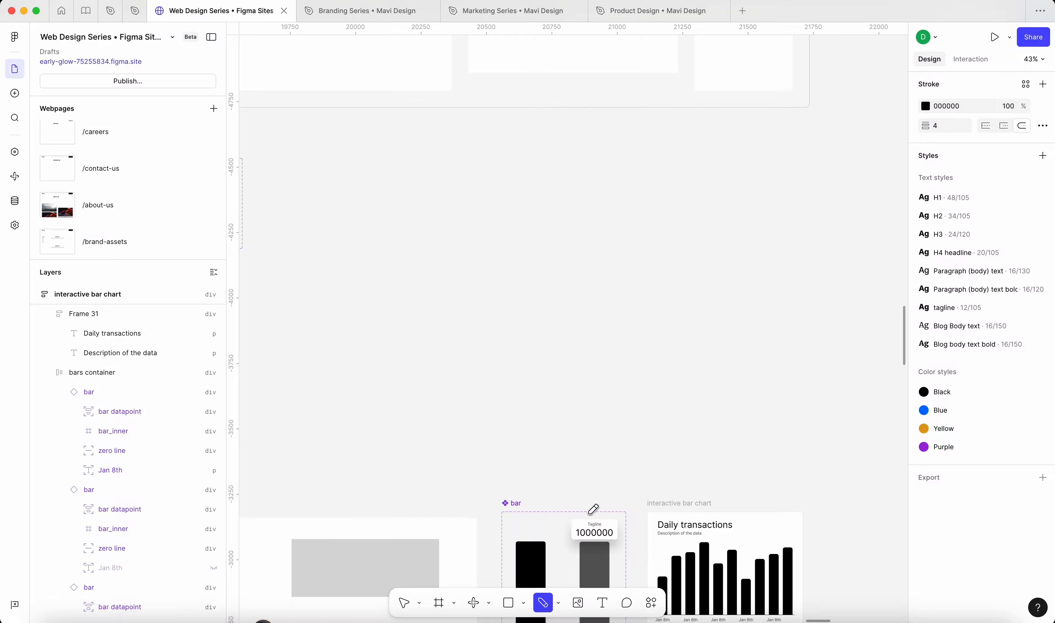
# Sketch a round slider handle freehand above the bar component: a filled centre, an outer ring and crossing guide lines
pyautogui.moveTo(575, 241)
pyautogui.mouseDown()
pyautogui.moveTo(552, 221)
pyautogui.moveTo(571, 244)
pyautogui.moveTo(577, 216)
pyautogui.moveTo(548, 230)
pyautogui.moveTo(571, 232)
pyautogui.moveTo(556, 230)
pyautogui.moveTo(611, 203)
pyautogui.moveTo(528, 196)
pyautogui.mouseUp()
pyautogui.scroll(10, 564, 229)
pyautogui.moveTo(601, 203); pyautogui.dragTo(522, 199)
pyautogui.moveTo(596, 187)
pyautogui.mouseDown()
pyautogui.moveTo(592, 283)
pyautogui.moveTo(512, 260)
pyautogui.mouseUp()
pyautogui.moveTo(538, 185); pyautogui.dragTo(534, 305)
pyautogui.moveTo(519, 202); pyautogui.dragTo(627, 204)
pyautogui.moveTo(602, 169)
pyautogui.mouseDown()
pyautogui.moveTo(594, 291)
pyautogui.moveTo(608, 263)
pyautogui.mouseUp()
pyautogui.moveTo(536, 161); pyautogui.dragTo(532, 217)
# Sketch two thin parallel lines extending horizontally to the left of the slider handle
pyautogui.scroll(-10, 457, 270)
pyautogui.scroll(5, 387, 262)
pyautogui.hscroll(-2, 387, 263)
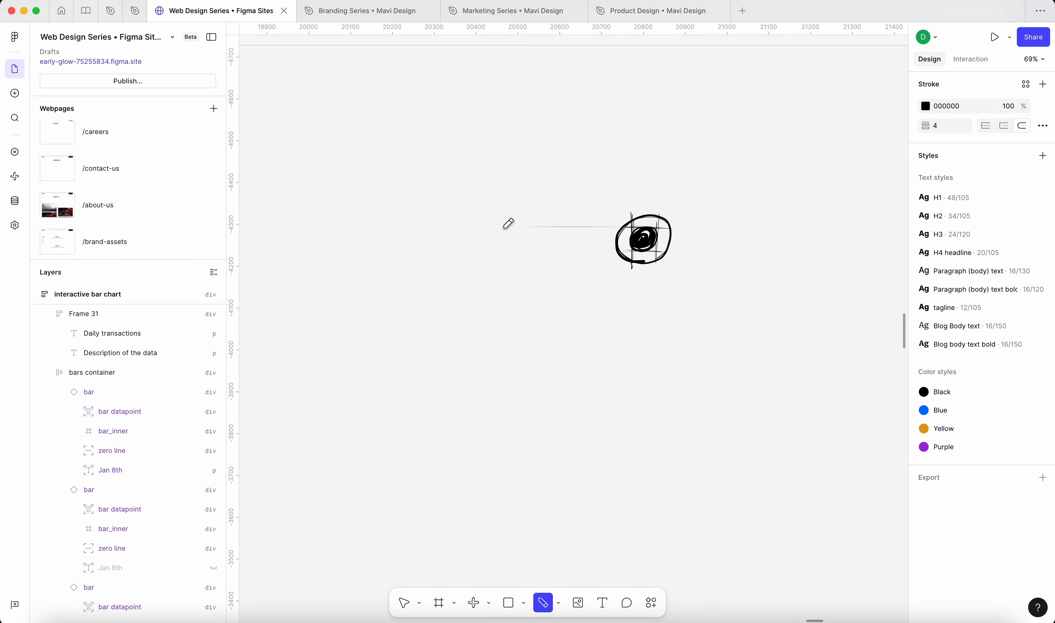
pyautogui.moveTo(578, 250); pyautogui.dragTo(440, 250)
pyautogui.moveTo(531, 227); pyautogui.dragTo(386, 226)
pyautogui.moveTo(457, 251); pyautogui.dragTo(371, 255)
pyautogui.moveTo(413, 224); pyautogui.dragTo(351, 228)
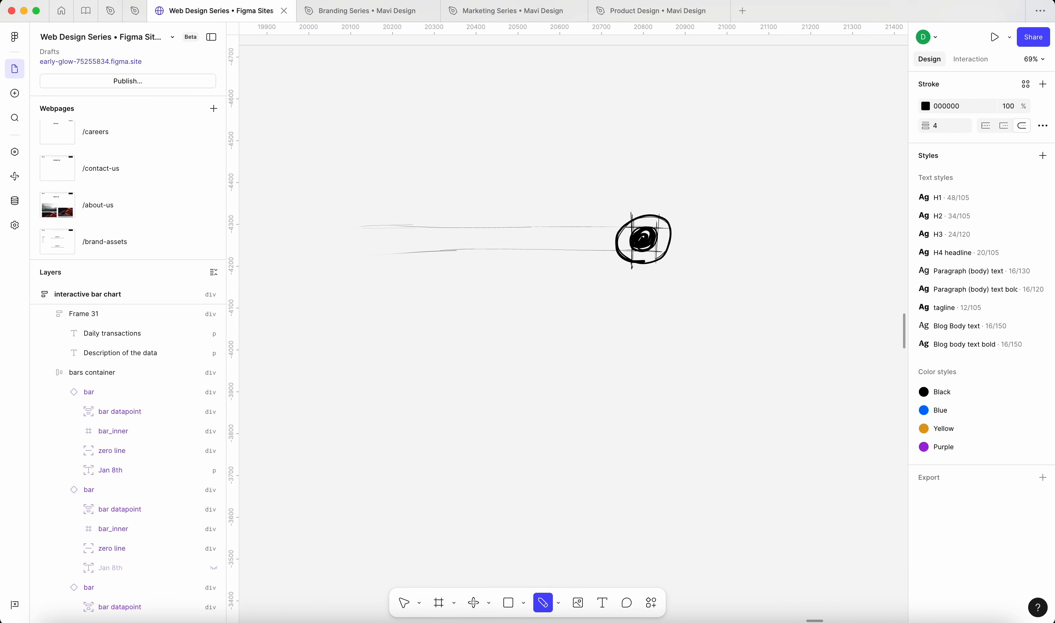
pyautogui.moveTo(472, 247); pyautogui.dragTo(338, 253)
# Hatch the band left of the handle with diagonal strokes and draw a curved arrow from it to the handle
pyautogui.moveTo(617, 229); pyautogui.dragTo(595, 250)
pyautogui.moveTo(606, 226); pyautogui.dragTo(583, 248)
pyautogui.moveTo(600, 225); pyautogui.dragTo(563, 249)
pyautogui.moveTo(576, 228)
pyautogui.mouseDown()
pyautogui.moveTo(544, 251)
pyautogui.moveTo(527, 248)
pyautogui.mouseUp()
pyautogui.moveTo(549, 225)
pyautogui.mouseDown()
pyautogui.moveTo(438, 254)
pyautogui.moveTo(456, 233)
pyautogui.moveTo(433, 242)
pyautogui.mouseUp()
pyautogui.moveTo(435, 235); pyautogui.dragTo(409, 250)
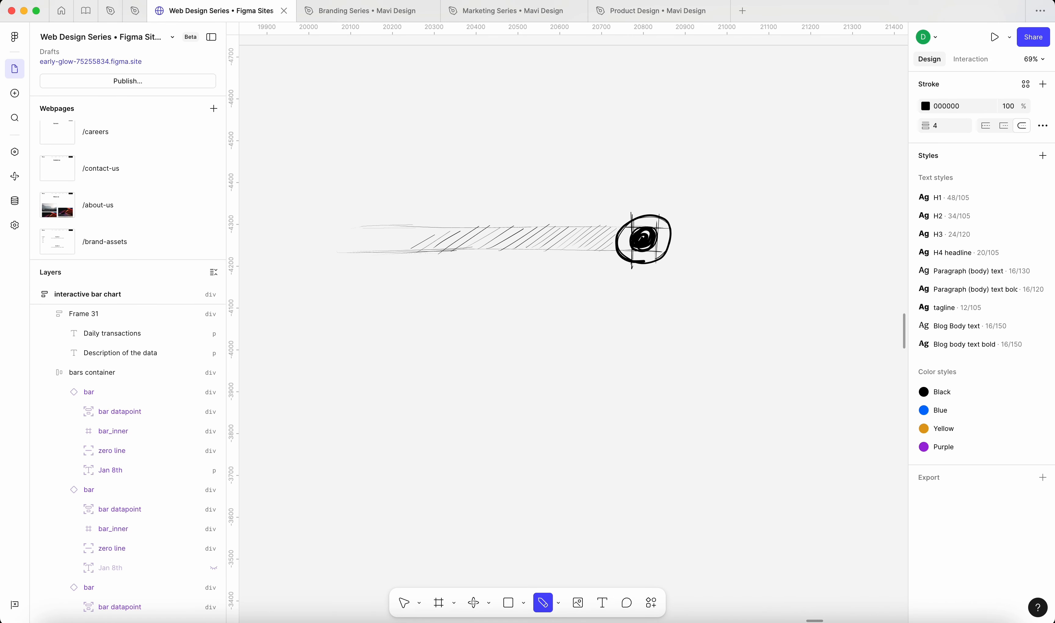
pyautogui.moveTo(498, 238)
pyautogui.mouseDown()
pyautogui.moveTo(480, 137)
pyautogui.moveTo(601, 83)
pyautogui.moveTo(649, 201)
pyautogui.mouseUp()
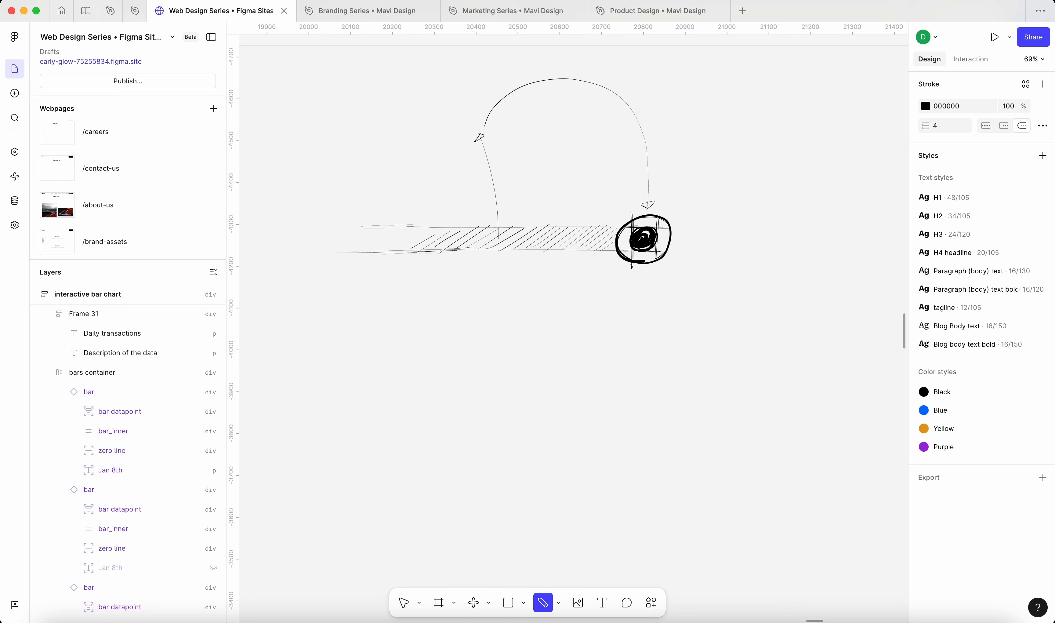
# Outline the full slider track with long strokes from the hatched band's left end past the handle to the right
pyautogui.scroll(1, 646, 433)
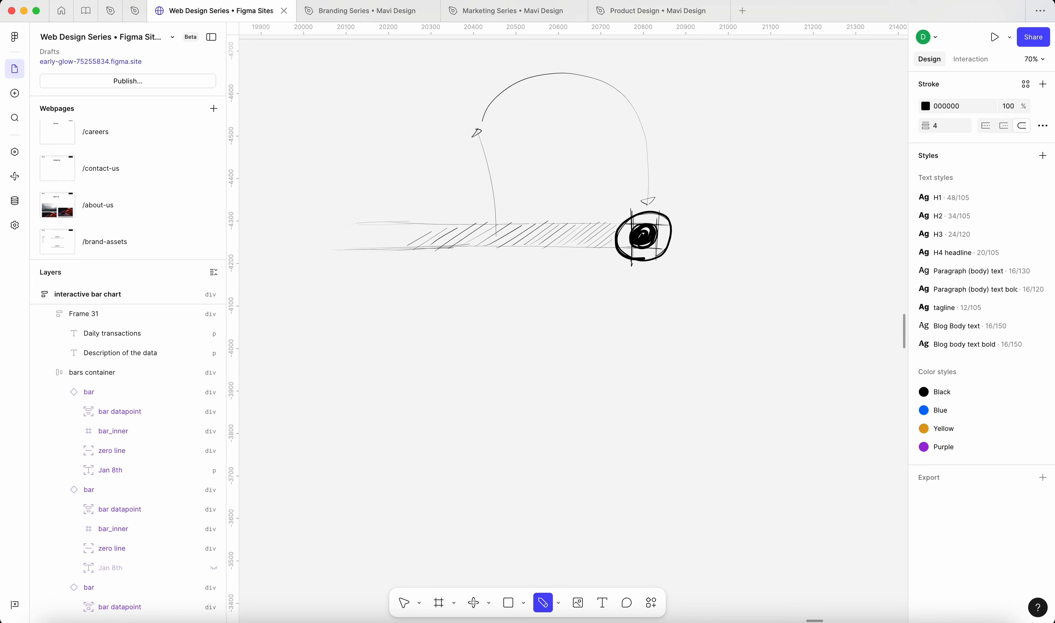
pyautogui.moveTo(370, 222)
pyautogui.mouseDown()
pyautogui.moveTo(369, 251)
pyautogui.moveTo(391, 220)
pyautogui.moveTo(898, 218)
pyautogui.mouseUp()
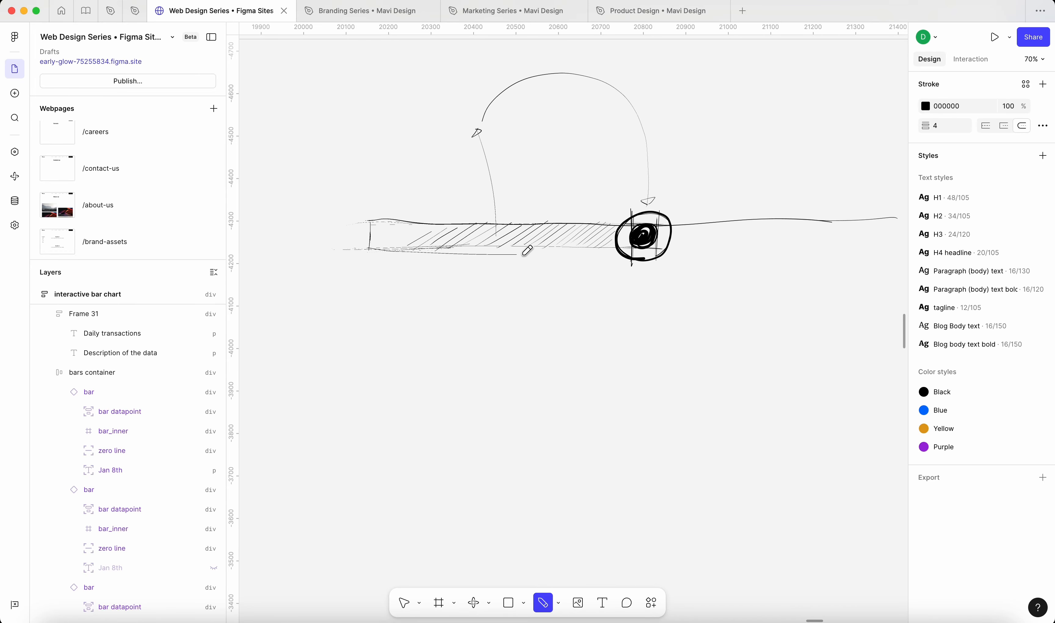
pyautogui.moveTo(368, 248); pyautogui.dragTo(887, 247)
# Trace the track portion right of the handle with thick lines and close its right end with a vertical stroke
pyautogui.hscroll(5, 572, 316)
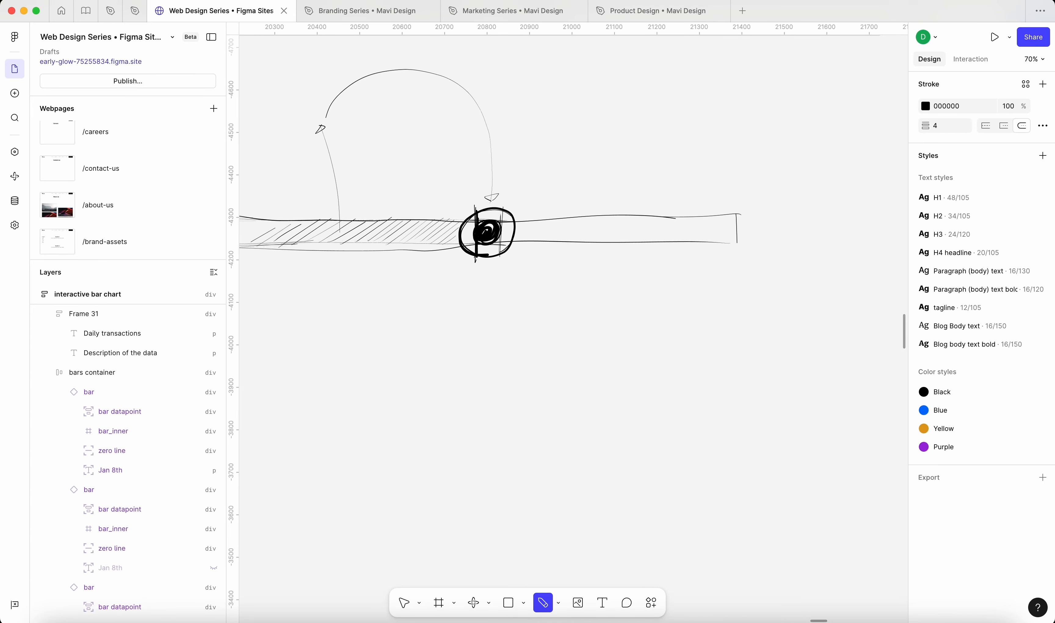
pyautogui.moveTo(476, 210)
pyautogui.mouseDown()
pyautogui.moveTo(477, 257)
pyautogui.moveTo(496, 219)
pyautogui.moveTo(747, 213)
pyautogui.mouseUp()
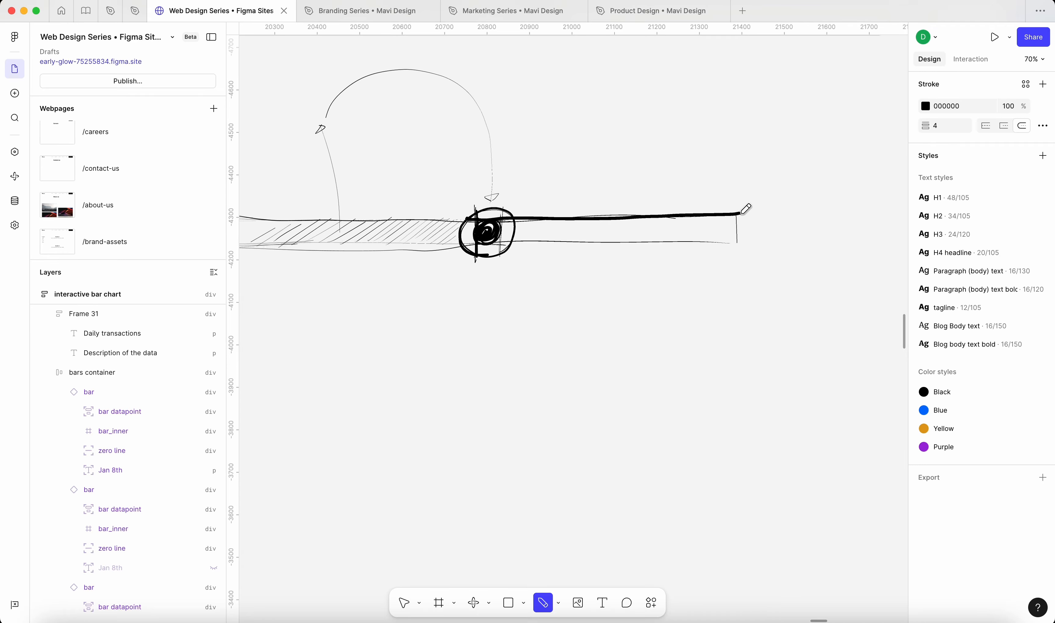
pyautogui.moveTo(464, 244)
pyautogui.mouseDown()
pyautogui.moveTo(738, 243)
pyautogui.moveTo(730, 259)
pyautogui.mouseUp()
pyautogui.moveTo(736, 202); pyautogui.dragTo(731, 258)
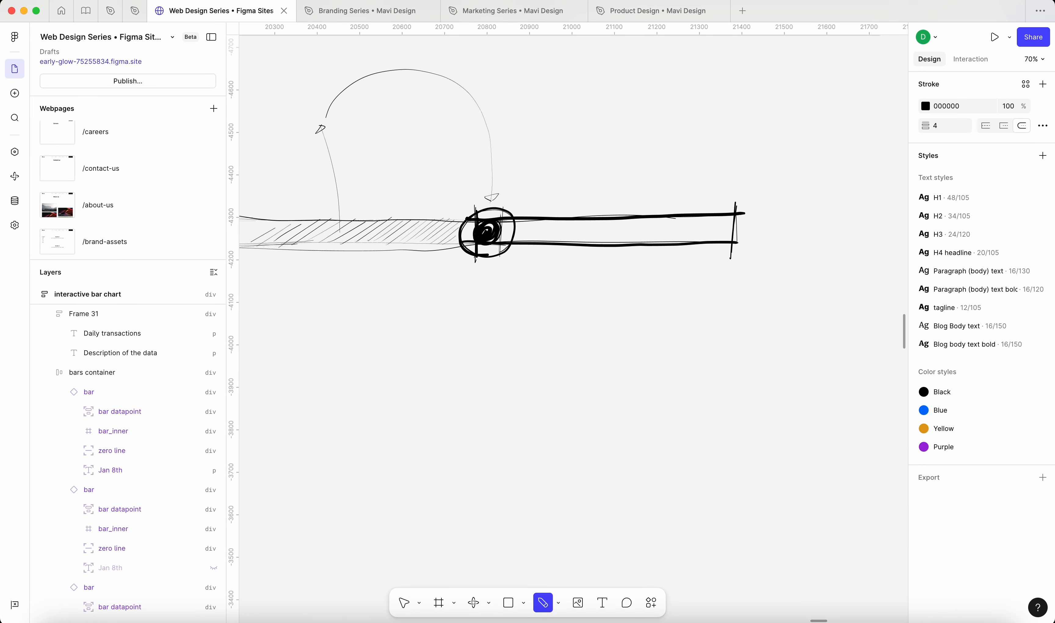
# Draw an arrow pointing down from the slider handle
pyautogui.scroll(-4, 407, 379)
pyautogui.hscroll(-3, 492, 378)
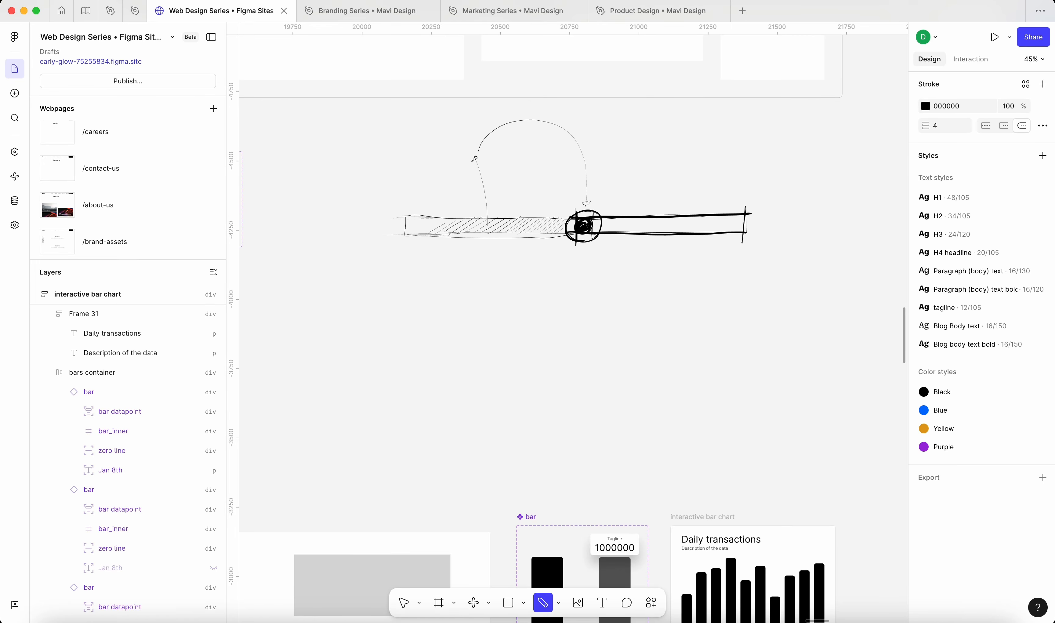
pyautogui.scroll(5, 574, 379)
pyautogui.scroll(3, 573, 299)
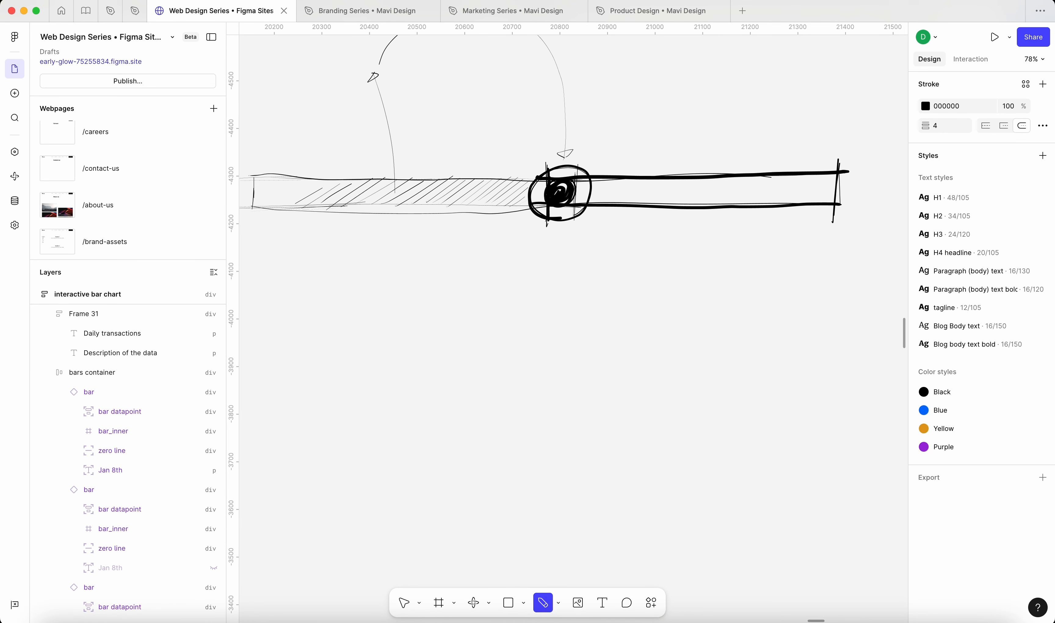
pyautogui.scroll(-3, 717, 262)
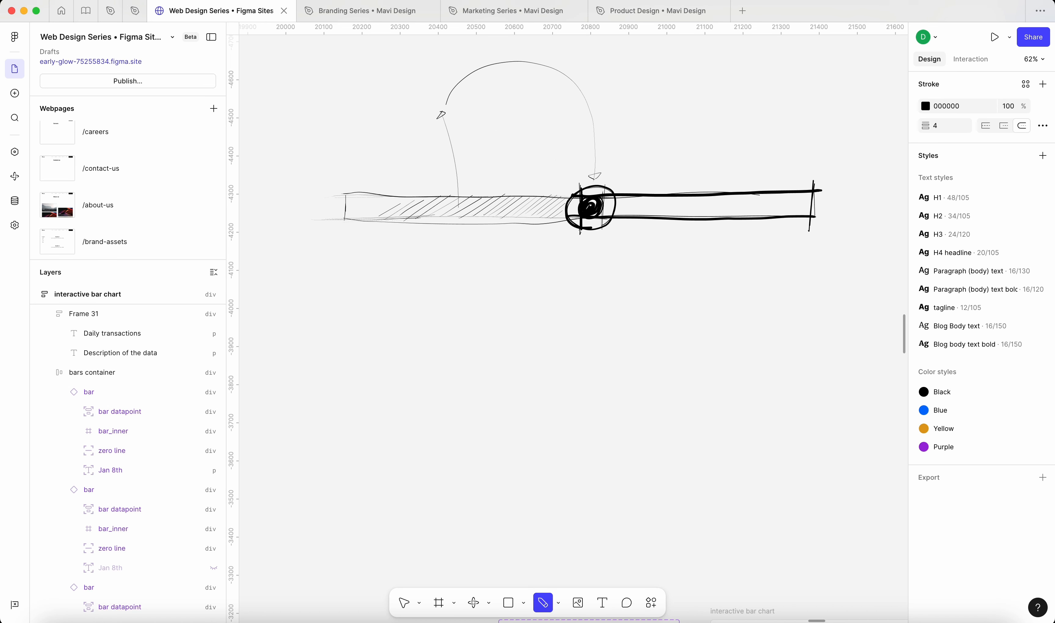
pyautogui.scroll(6, 571, 229)
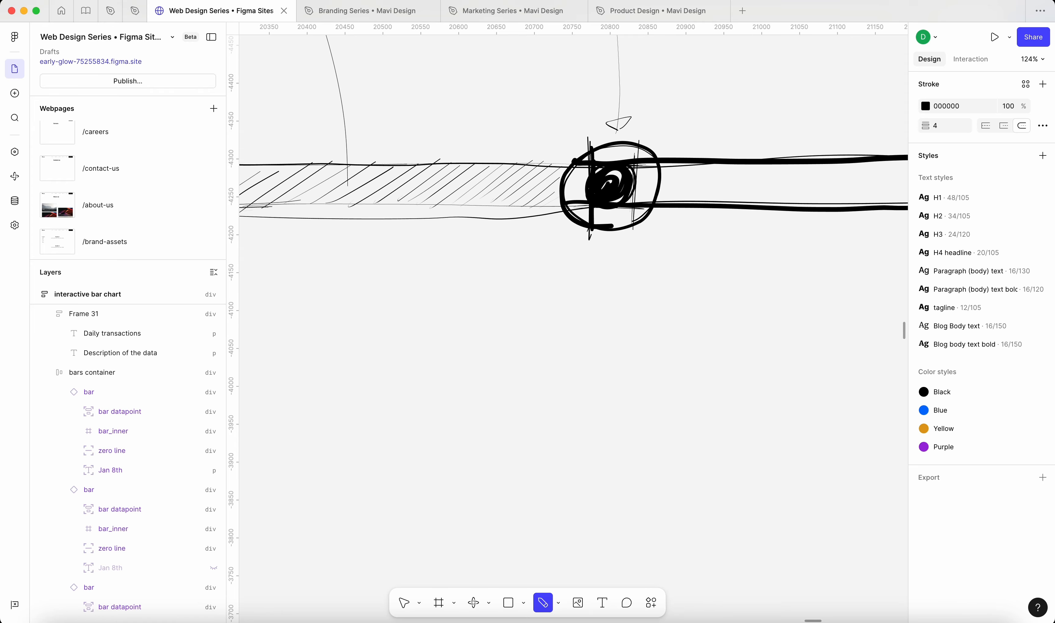
pyautogui.moveTo(603, 231); pyautogui.dragTo(568, 361)
# Sketch three handle states below the arrow: a filled dot, a hatched dot, and a filled dot inside a larger hatched circle
pyautogui.scroll(-3, 571, 360)
pyautogui.scroll(-5, 570, 299)
pyautogui.hscroll(3, 571, 299)
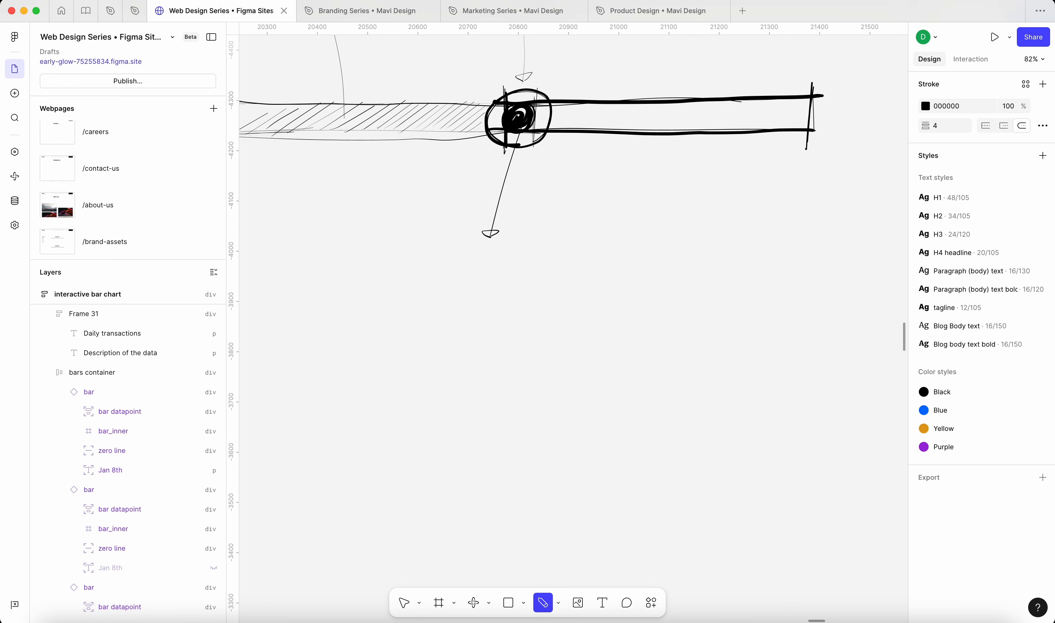
pyautogui.moveTo(485, 308)
pyautogui.mouseDown()
pyautogui.moveTo(470, 319)
pyautogui.moveTo(453, 299)
pyautogui.moveTo(457, 319)
pyautogui.moveTo(474, 305)
pyautogui.mouseUp()
pyautogui.moveTo(547, 300)
pyautogui.mouseDown()
pyautogui.moveTo(519, 315)
pyautogui.moveTo(545, 302)
pyautogui.mouseUp()
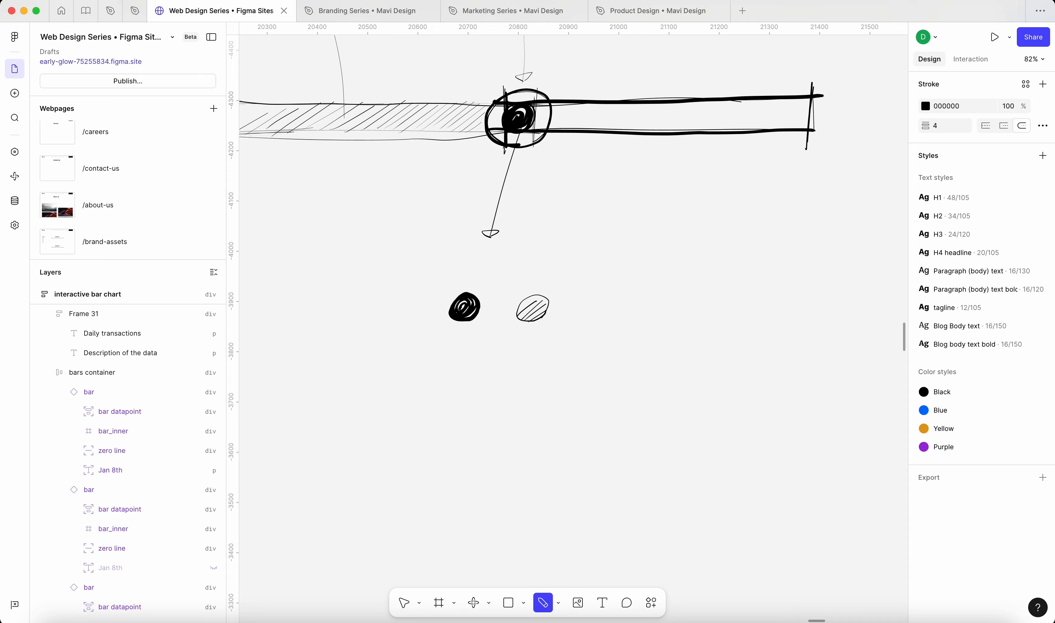
pyautogui.moveTo(641, 298)
pyautogui.mouseDown()
pyautogui.moveTo(615, 316)
pyautogui.moveTo(648, 309)
pyautogui.moveTo(624, 302)
pyautogui.moveTo(609, 328)
pyautogui.moveTo(639, 337)
pyautogui.moveTo(622, 291)
pyautogui.mouseUp()
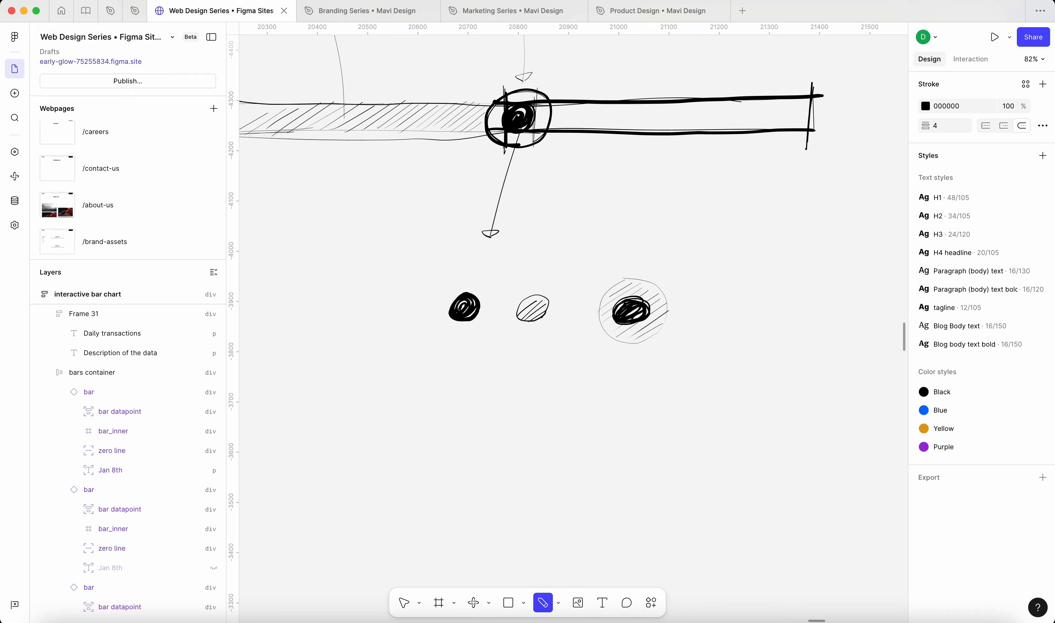
# Connect the three handle states with curved arrows and handwrite the labels "Hover" and "Pressed down" above the last two
pyautogui.moveTo(483, 328)
pyautogui.mouseDown()
pyautogui.moveTo(508, 343)
pyautogui.moveTo(582, 328)
pyautogui.mouseUp()
pyautogui.moveTo(576, 326); pyautogui.dragTo(582, 334)
pyautogui.moveTo(520, 260); pyautogui.dragTo(519, 281)
pyautogui.moveTo(530, 261); pyautogui.dragTo(526, 282)
pyautogui.moveTo(534, 270); pyautogui.dragTo(561, 261)
pyautogui.moveTo(631, 251); pyautogui.dragTo(629, 270)
pyautogui.moveTo(622, 257)
pyautogui.mouseDown()
pyautogui.moveTo(682, 252)
pyautogui.moveTo(684, 235)
pyautogui.moveTo(720, 270)
pyautogui.mouseUp()
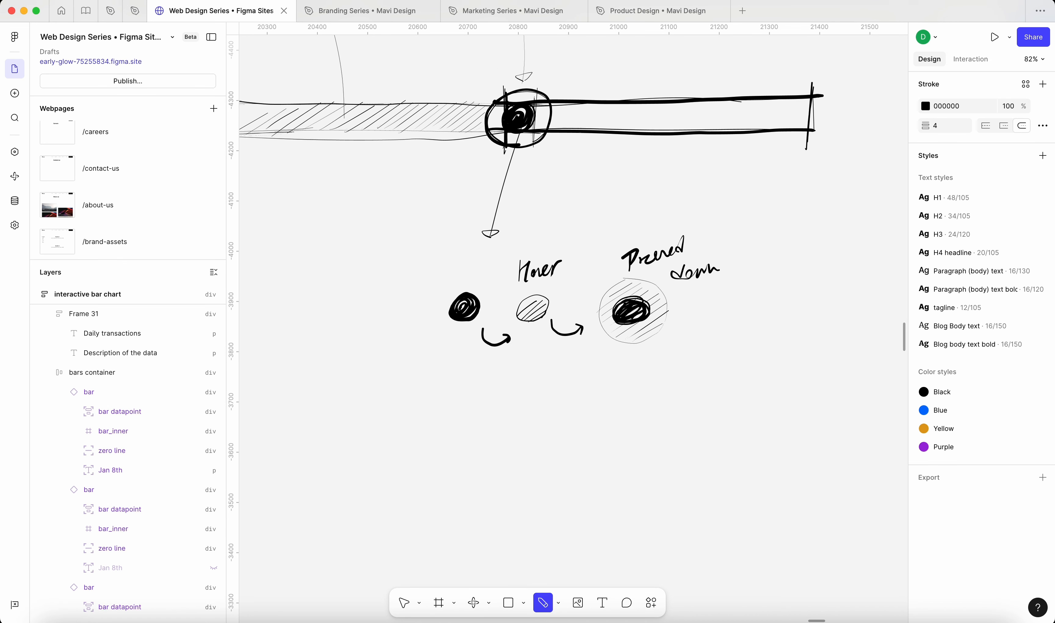
# Examine the overall layout of pages and wireframes on the canvas around the slider sketch
pyautogui.press('v')
pyautogui.scroll(-10, 592, 445)
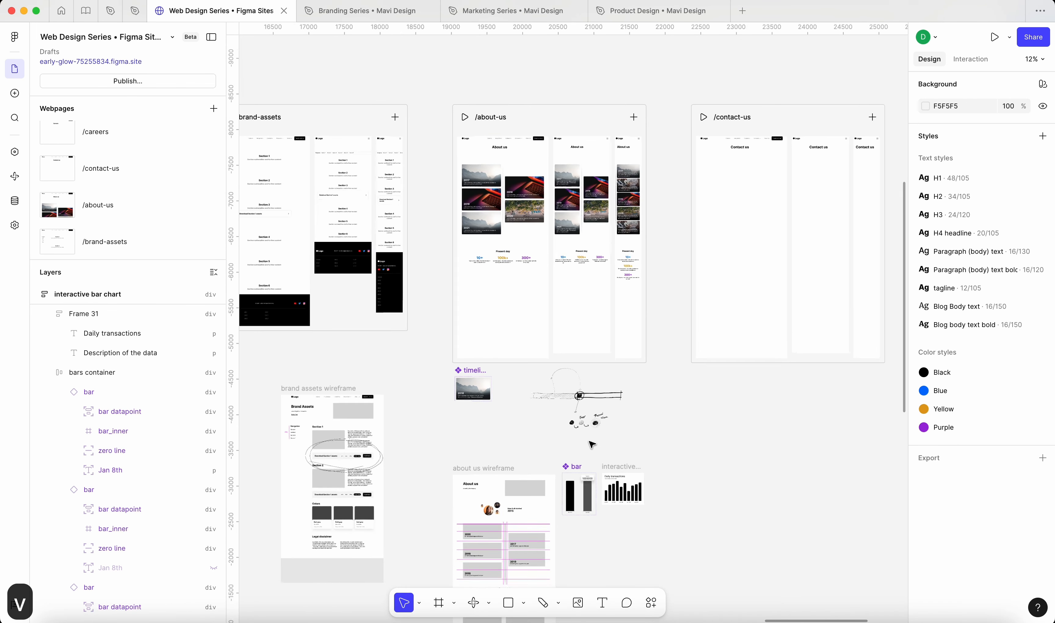
pyautogui.scroll(-6, 592, 445)
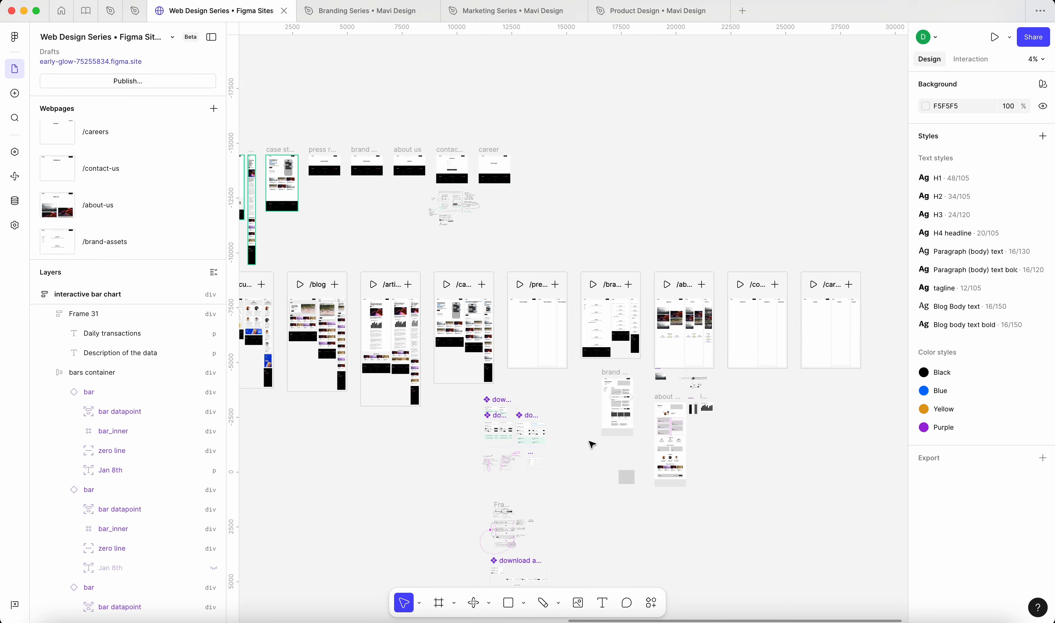
pyautogui.scroll(-4, 592, 445)
pyautogui.moveTo(878, 498); pyautogui.dragTo(280, 205)
pyautogui.click(419, 165)
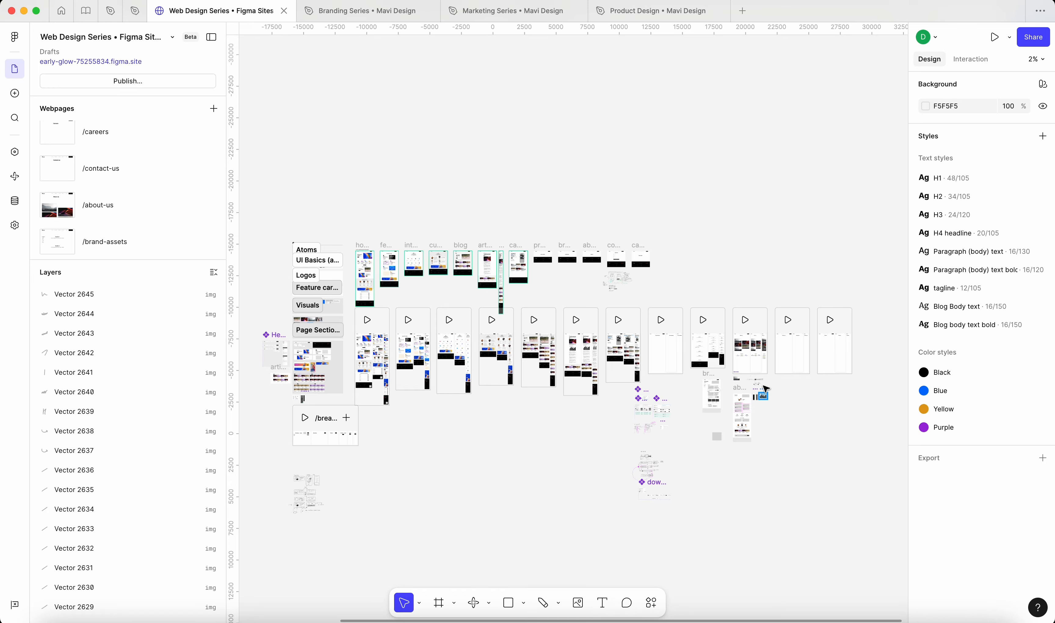
pyautogui.scroll(5, 763, 388)
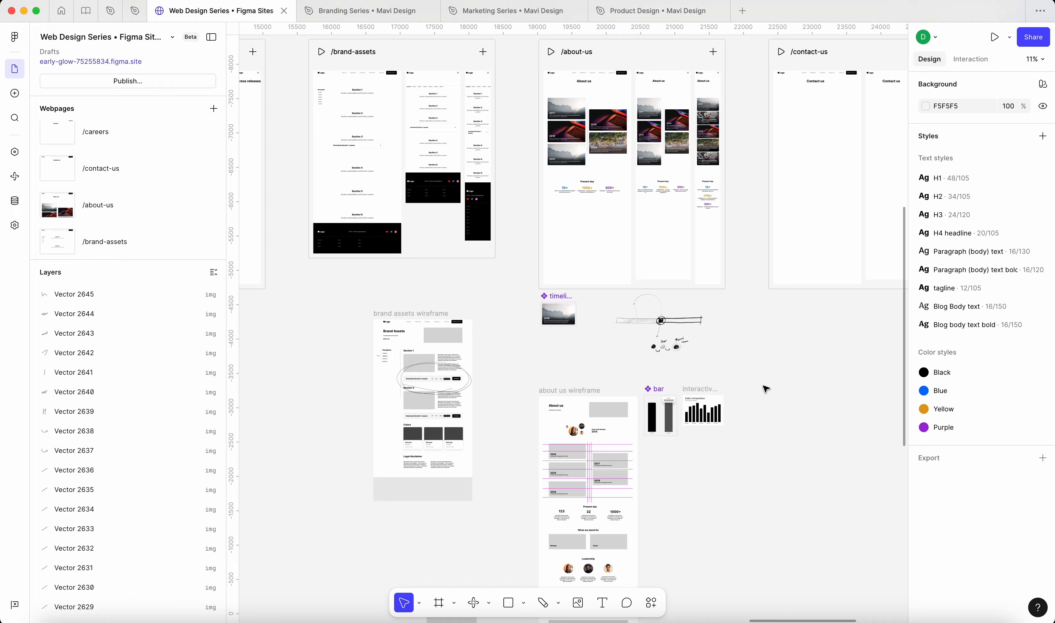
pyautogui.scroll(5, 641, 328)
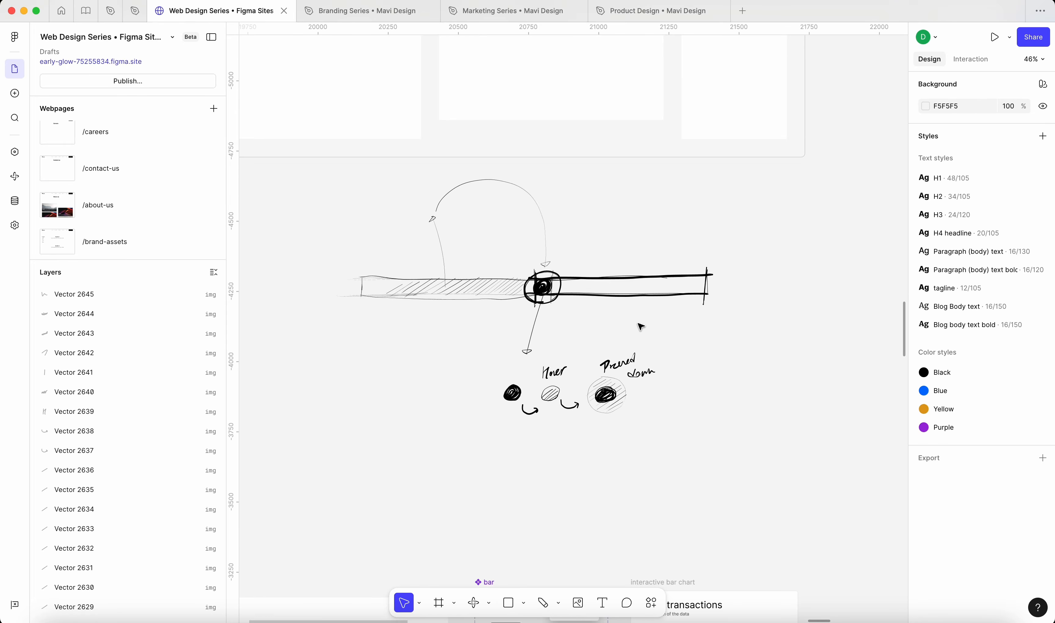
# Create a 40 × 40 frame in the empty area right of the slider sketch
pyautogui.scroll(-5, 640, 327)
pyautogui.press('v')
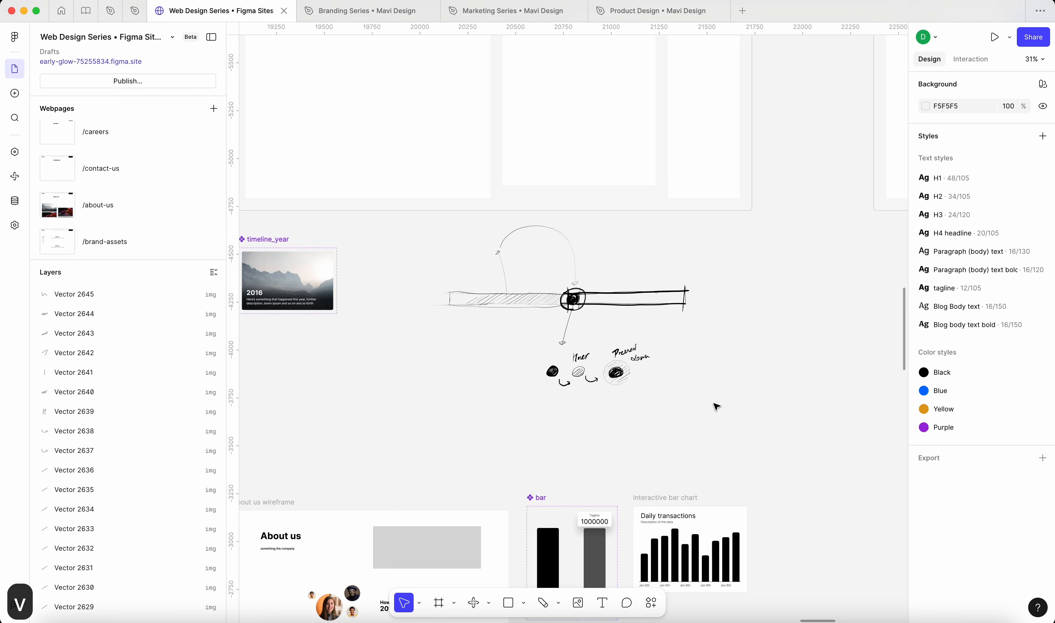
pyautogui.press('f')
pyautogui.scroll(1, 701, 338)
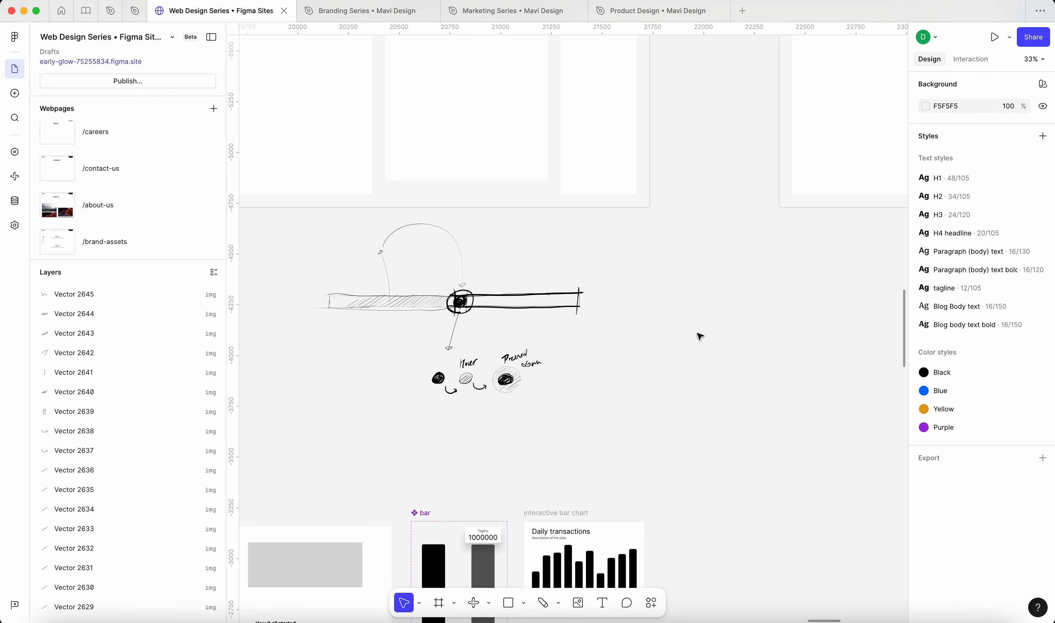
pyautogui.scroll(5, 646, 323)
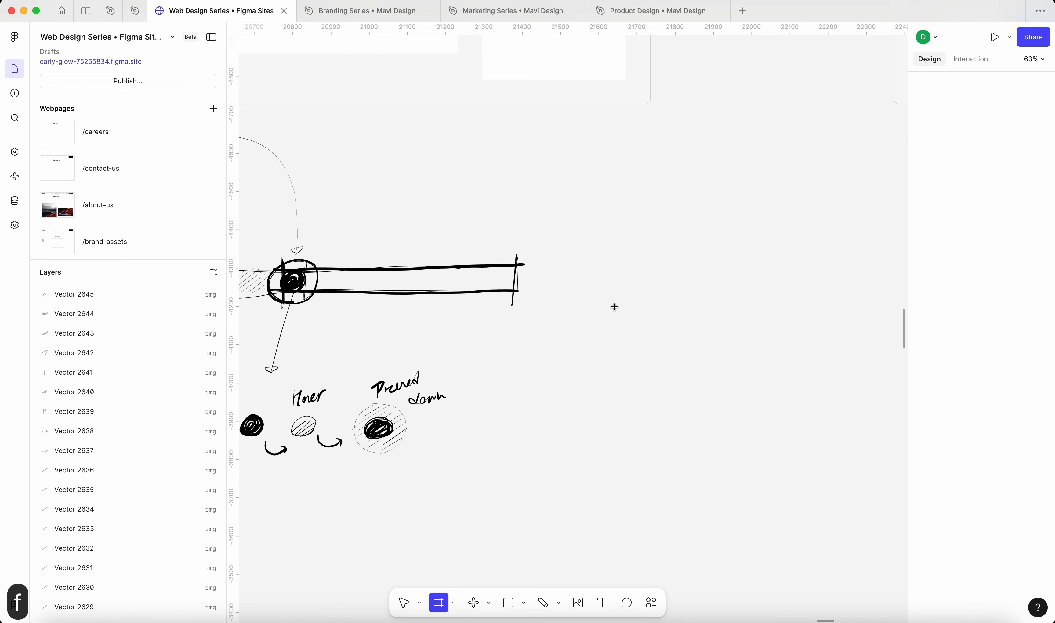
pyautogui.moveTo(614, 306); pyautogui.dragTo(622, 228)
pyautogui.press('super+0')
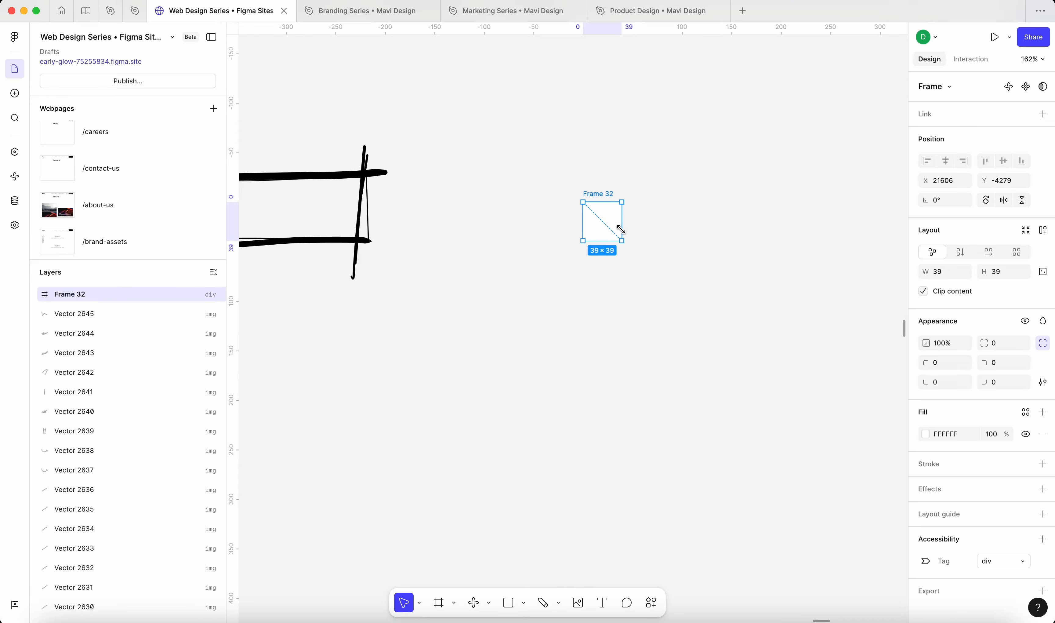
pyautogui.moveTo(622, 230); pyautogui.dragTo(623, 231)
pyautogui.press('super+0')
pyautogui.click(640, 279)
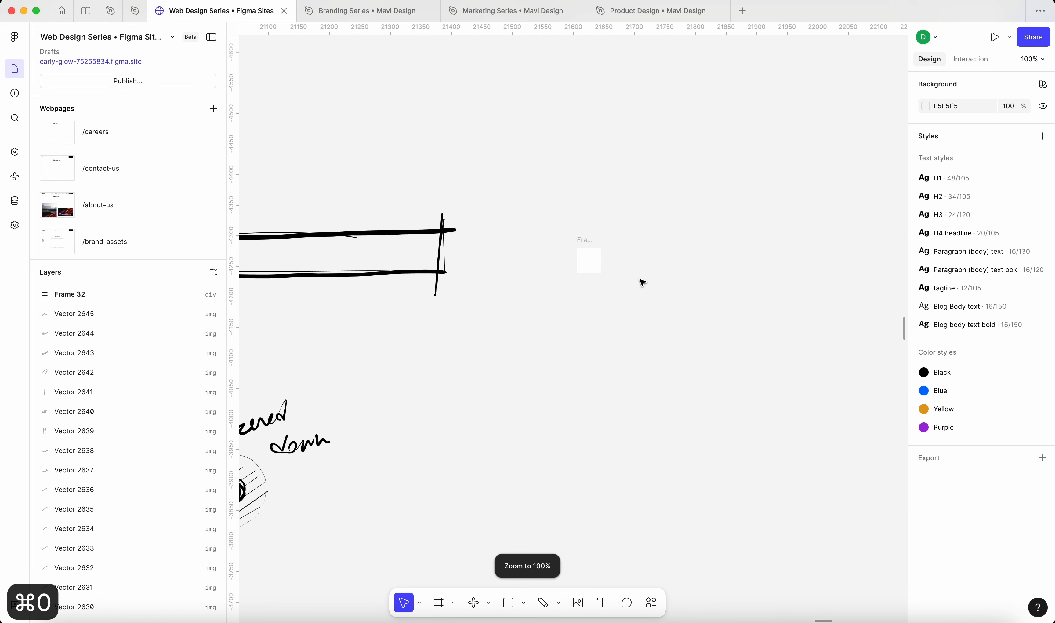
# Reposition the new 40 × 40 frame further from the sketch and rename it "slider handle"
pyautogui.scroll(5, 639, 279)
pyautogui.moveTo(574, 260); pyautogui.dragTo(663, 296)
pyautogui.doubleClick(664, 295)
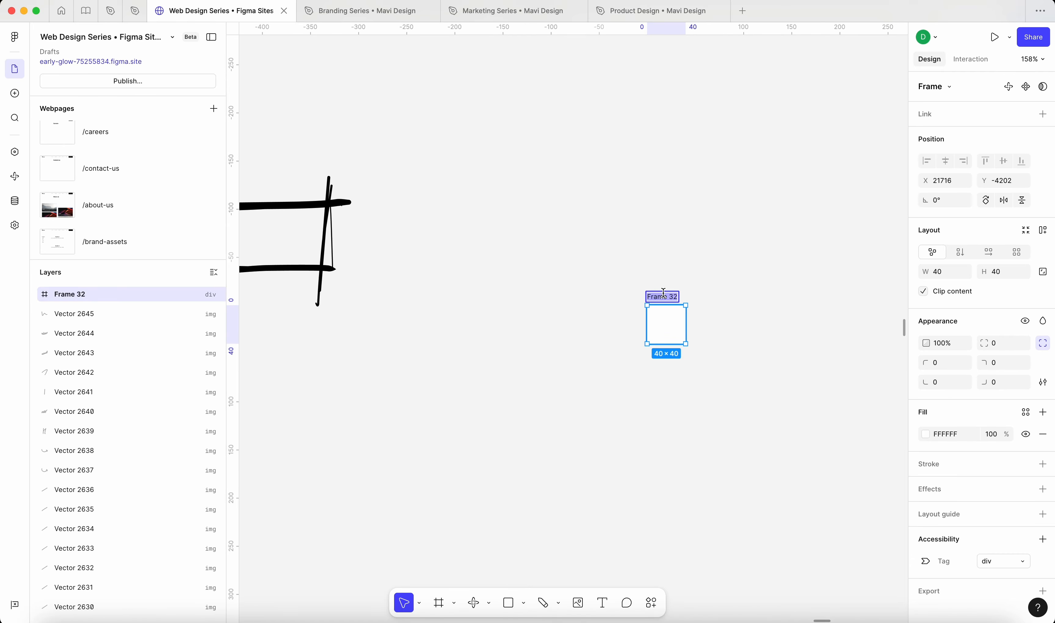
pyautogui.write('slider handle')
pyautogui.press('Return')
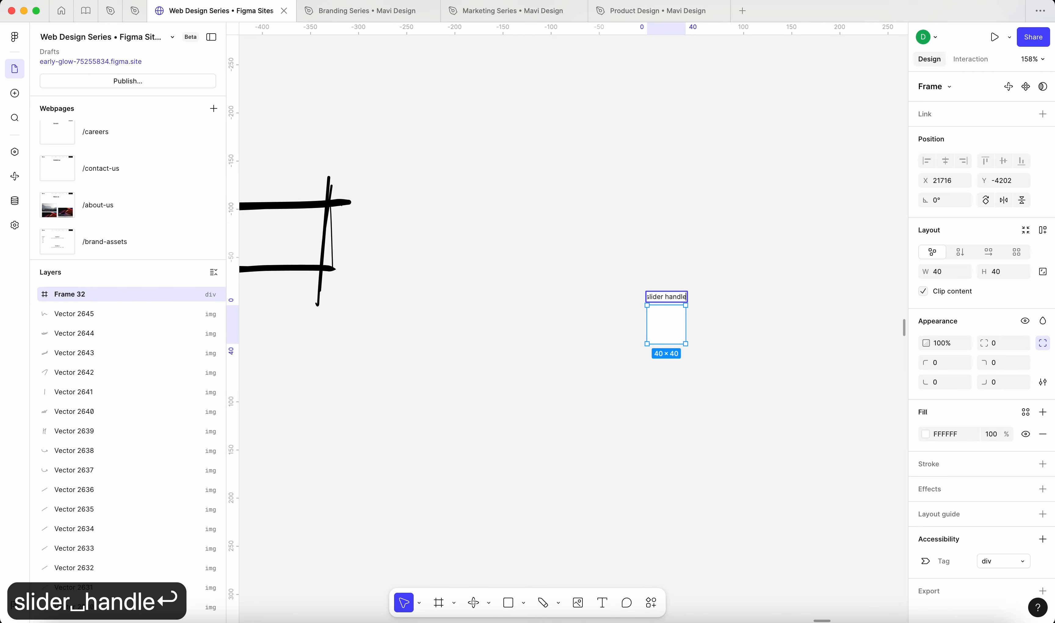
# Move the slider handle frame slightly upward and remove its white fill
pyautogui.click(667, 302)
pyautogui.moveTo(670, 326); pyautogui.dragTo(682, 306)
pyautogui.scroll(5, 665, 233)
pyautogui.click(1044, 437)
pyautogui.click(737, 398)
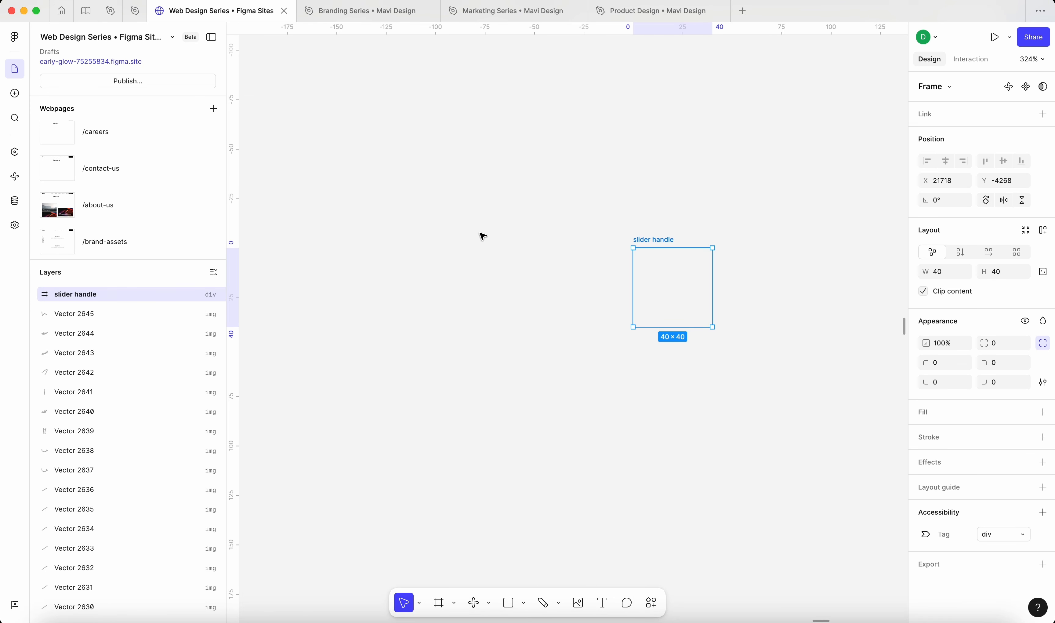
# Add a circle beside the slider handle frame and set its width and height to 40
pyautogui.press('o')
pyautogui.click(496, 232)
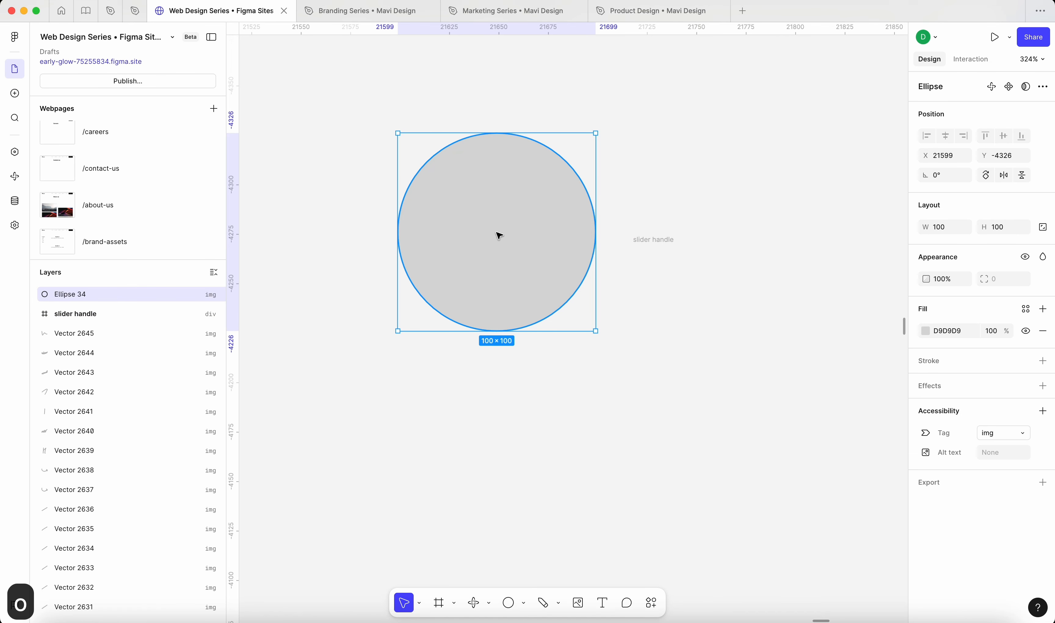
pyautogui.click(936, 229)
pyautogui.write('40')
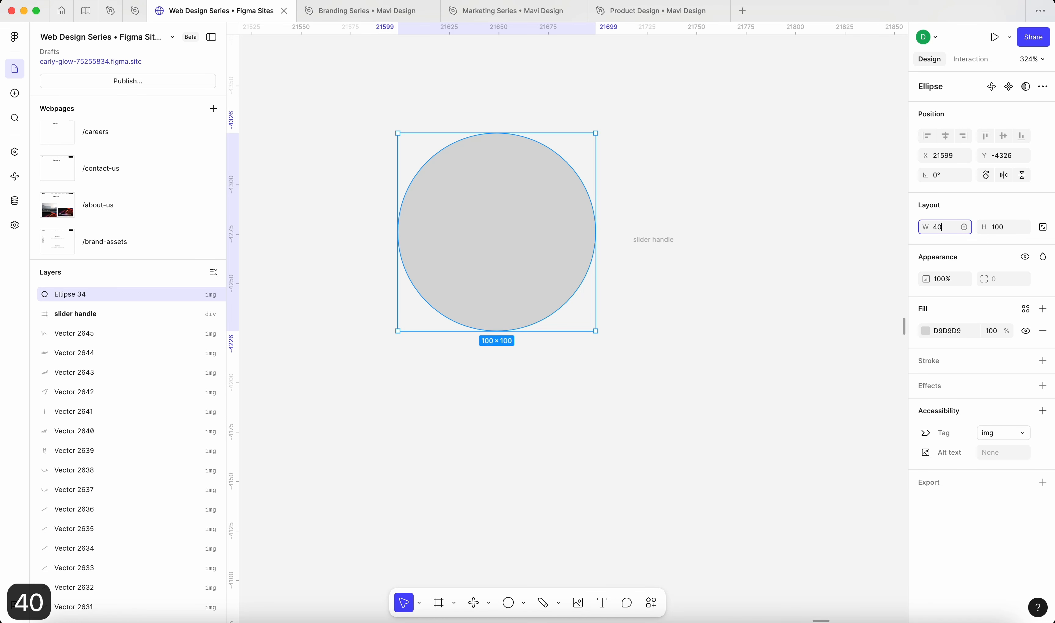
pyautogui.press('Tab')
pyautogui.write('40')
pyautogui.press('Return')
# Place the grey circle inside the slider handle frame and reposition the frame
pyautogui.click(672, 287)
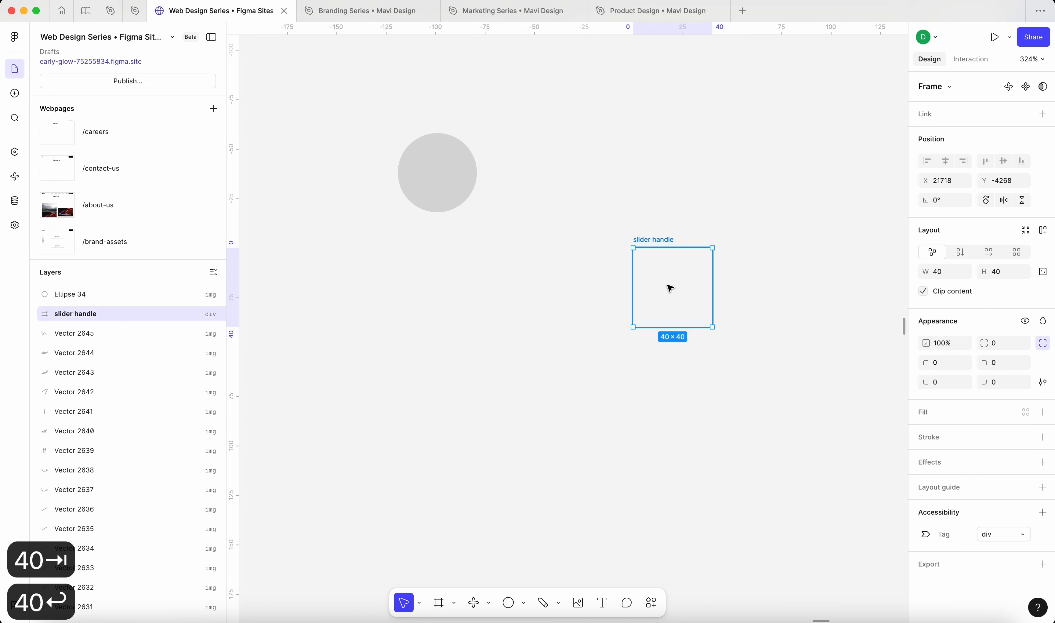
pyautogui.moveTo(429, 150); pyautogui.dragTo(658, 273)
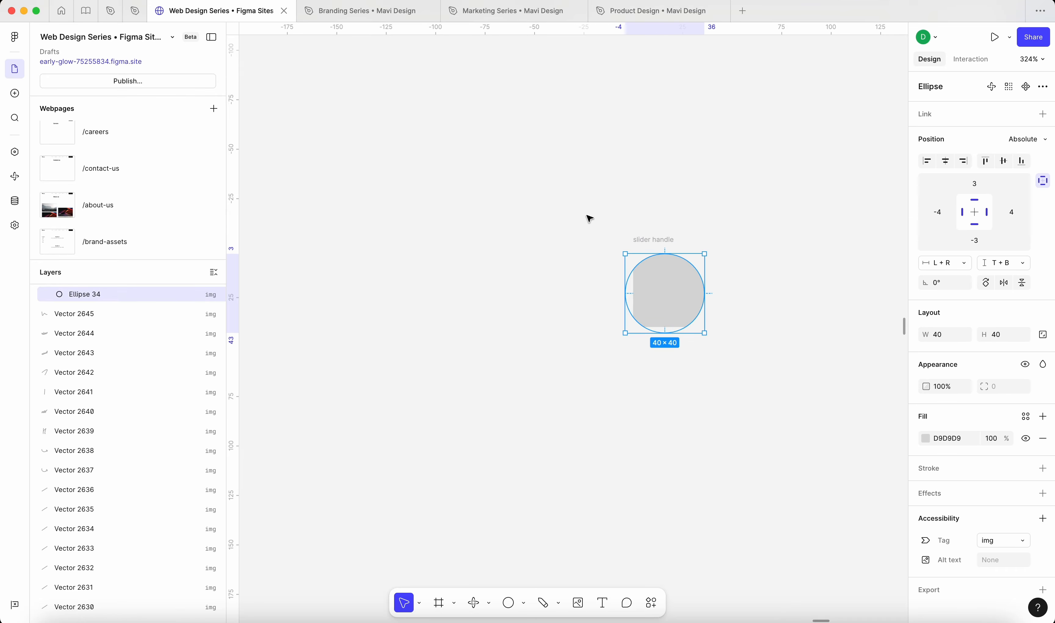
pyautogui.click(641, 240)
pyautogui.hscroll(2, 633, 266)
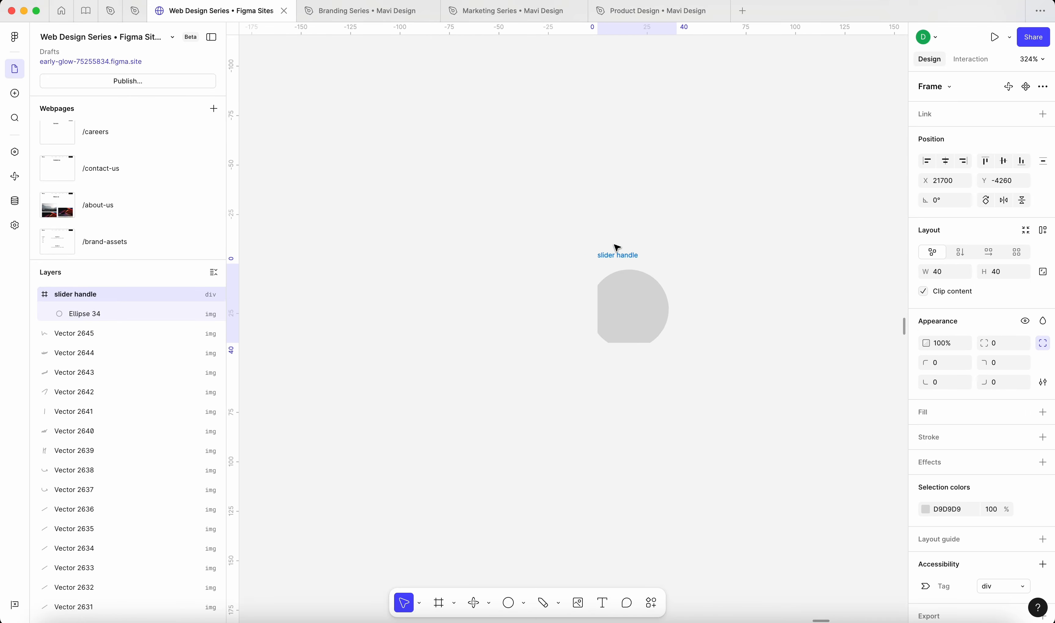
# Centre the ellipse horizontally and vertically within the slider handle frame and rename its layer "circle"
pyautogui.click(628, 296)
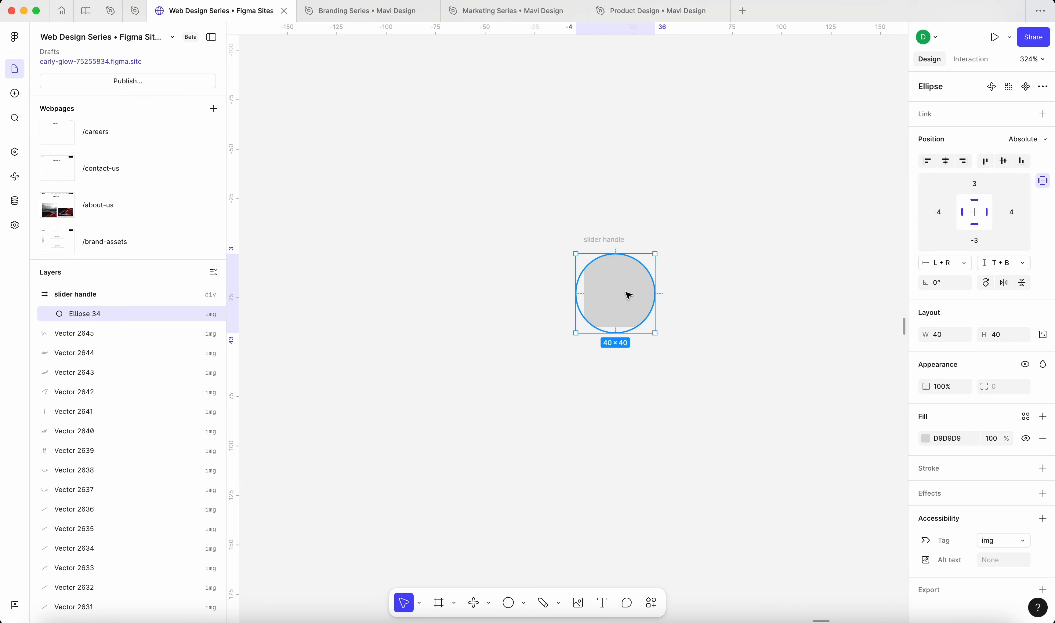
pyautogui.hotkey('alt', 'h')
pyautogui.hotkey('alt', 'v')
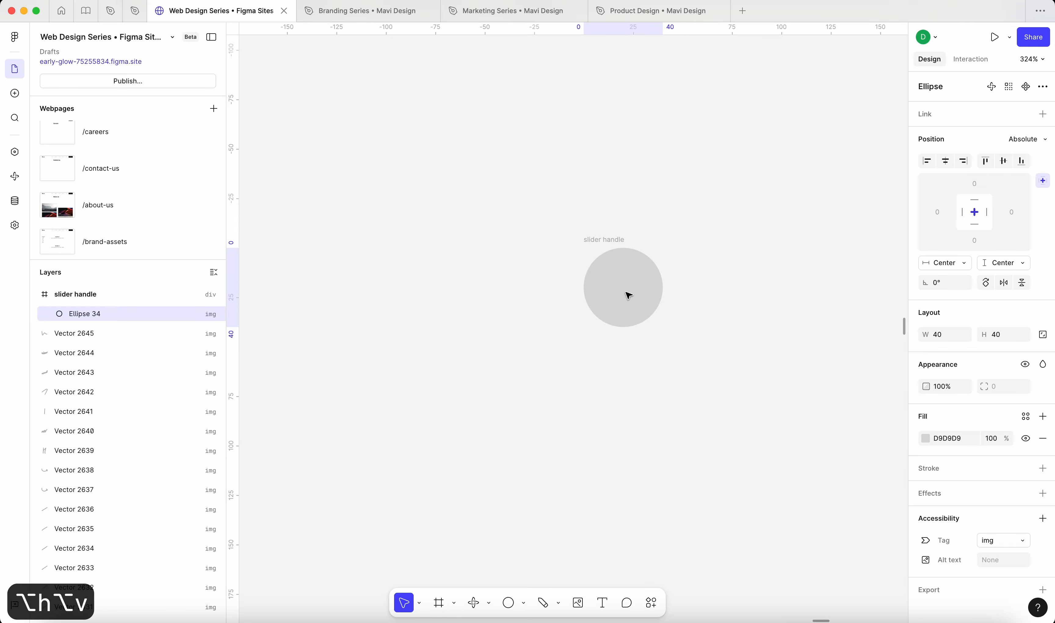
pyautogui.doubleClick(74, 315)
pyautogui.write('circle')
pyautogui.press('Return')
pyautogui.click(431, 417)
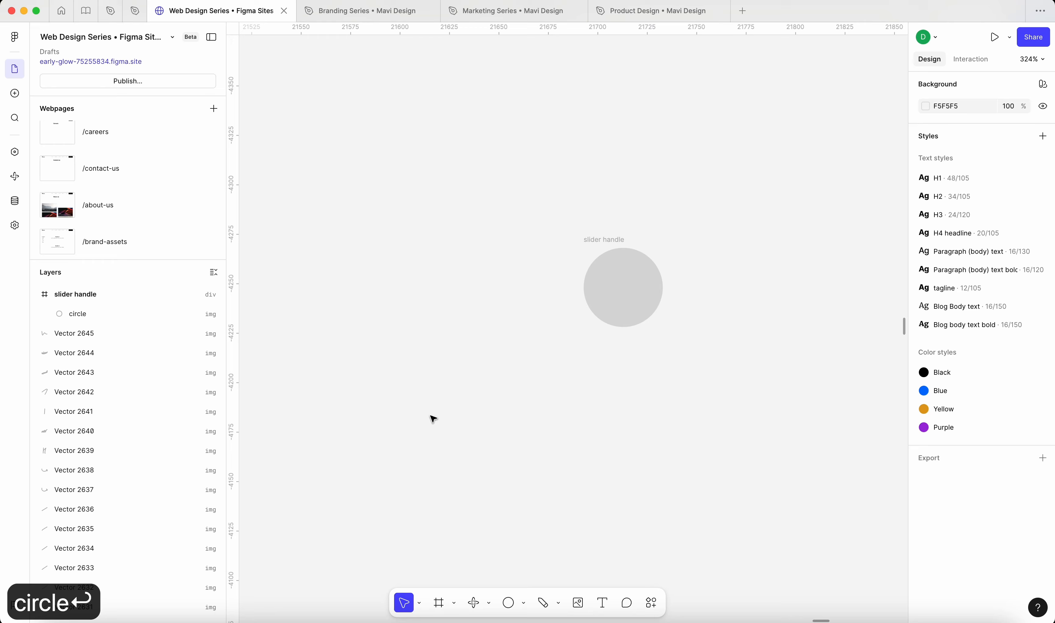
# Darken the circle's fill to the grey 818181
pyautogui.click(624, 278)
pyautogui.click(922, 438)
pyautogui.moveTo(857, 410); pyautogui.dragTo(712, 415)
pyautogui.click(704, 410)
pyautogui.scroll(-4, 685, 392)
pyautogui.click(672, 334)
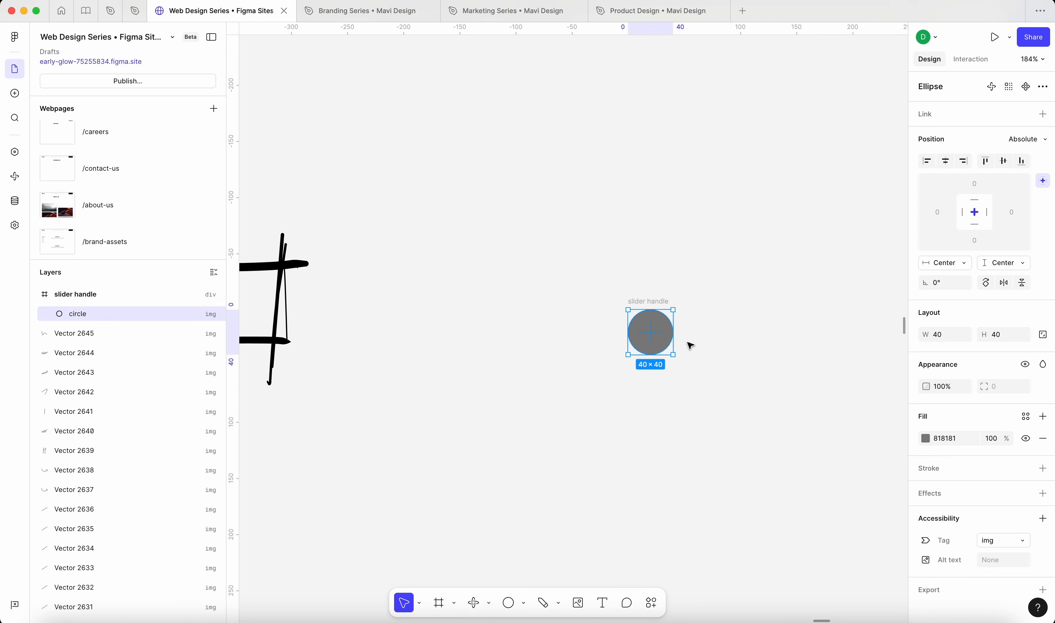
# Apply the Blue colour style to the circle's fill
pyautogui.click(1025, 416)
pyautogui.click(816, 514)
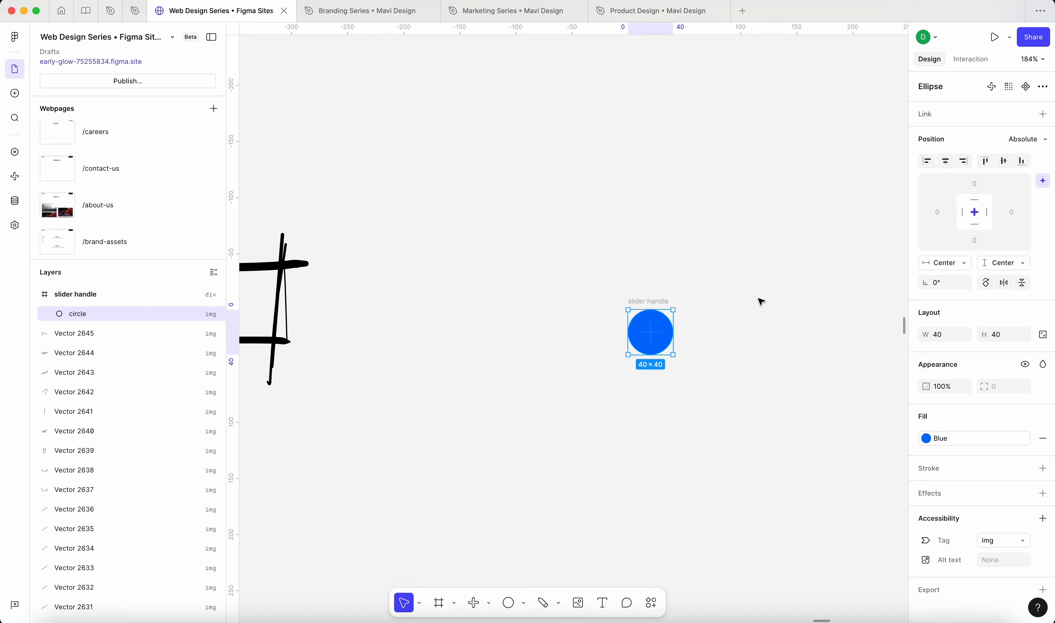
pyautogui.click(759, 300)
# Move the slider handle frame further up and away from the sketch into open canvas space
pyautogui.moveTo(652, 298); pyautogui.dragTo(744, 272)
pyautogui.hscroll(1, 810, 300)
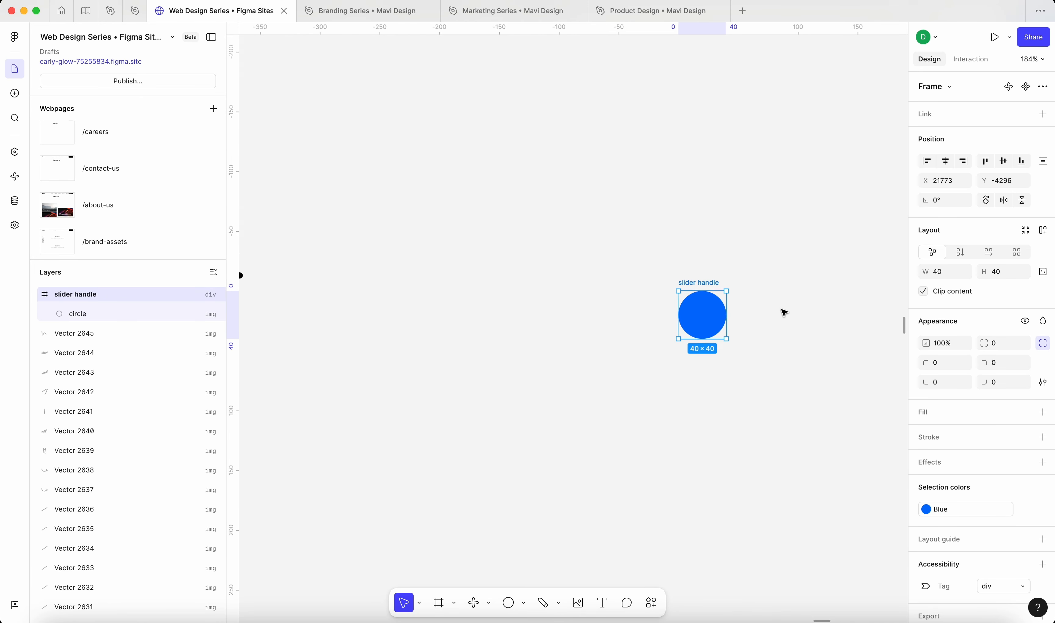
pyautogui.scroll(3, 783, 312)
pyautogui.click(796, 314)
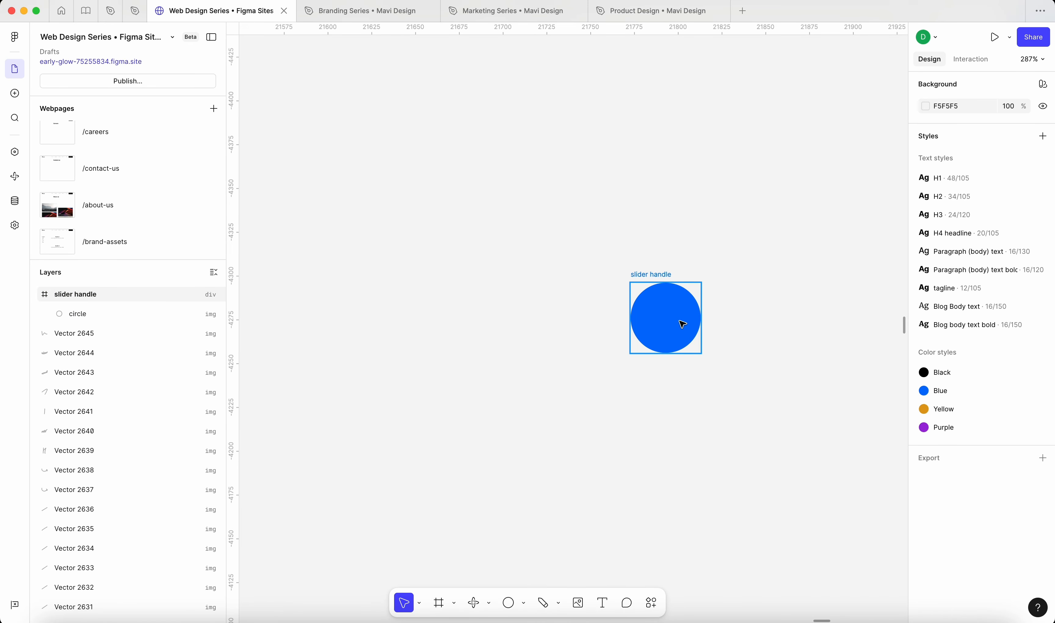
pyautogui.scroll(-2, 752, 362)
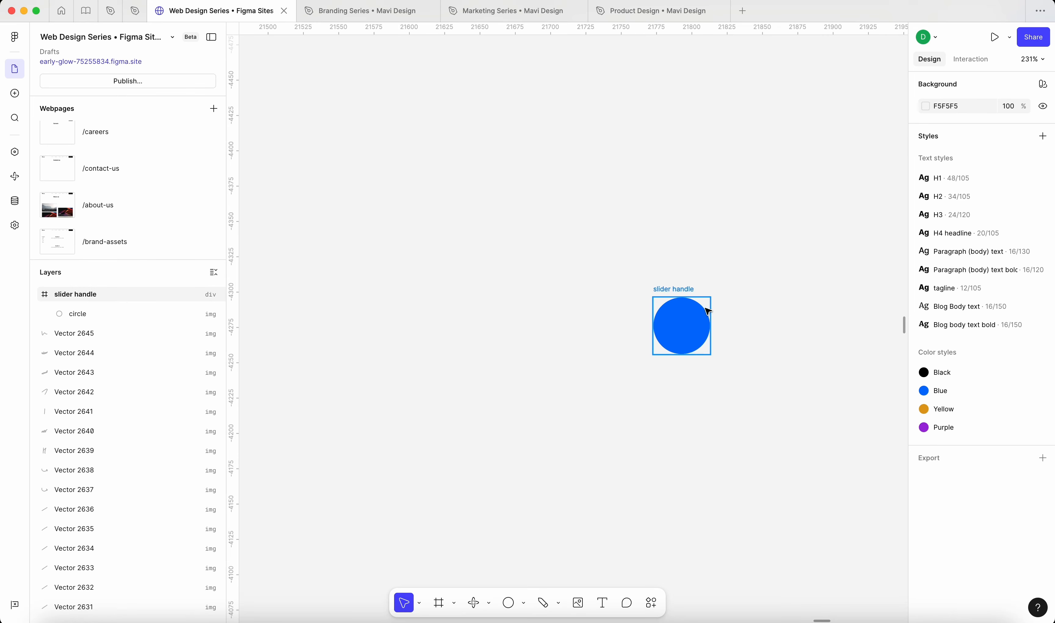
pyautogui.click(687, 292)
pyautogui.scroll(-3, 687, 293)
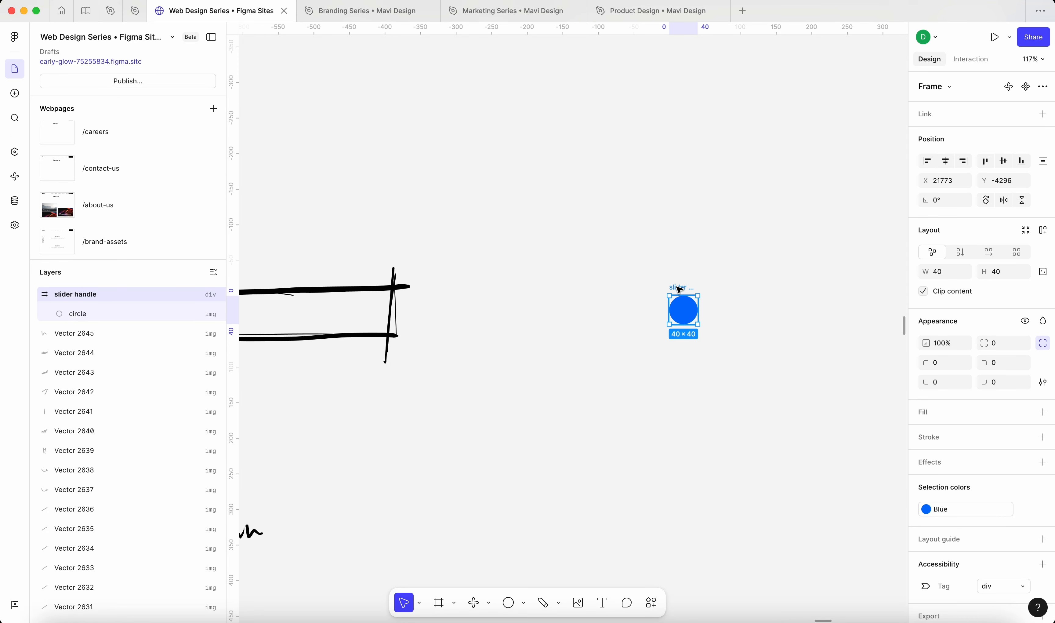
pyautogui.press('super+0')
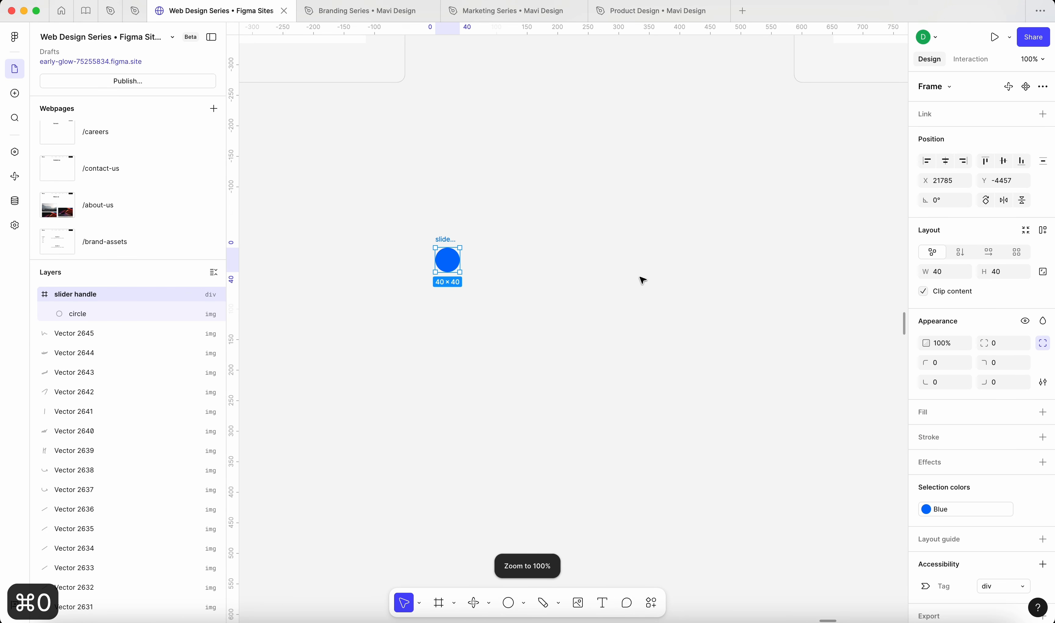
# Draw a 300 × 20 frame and place it to the right of the slider handle
pyautogui.press('f')
pyautogui.moveTo(436, 294)
pyautogui.mouseDown()
pyautogui.moveTo(547, 318)
pyautogui.moveTo(670, 319)
pyautogui.moveTo(669, 308)
pyautogui.moveTo(605, 301)
pyautogui.moveTo(676, 303)
pyautogui.moveTo(618, 305)
pyautogui.mouseUp()
pyautogui.moveTo(517, 302)
pyautogui.mouseDown()
pyautogui.moveTo(676, 253)
pyautogui.moveTo(644, 265)
pyautogui.mouseUp()
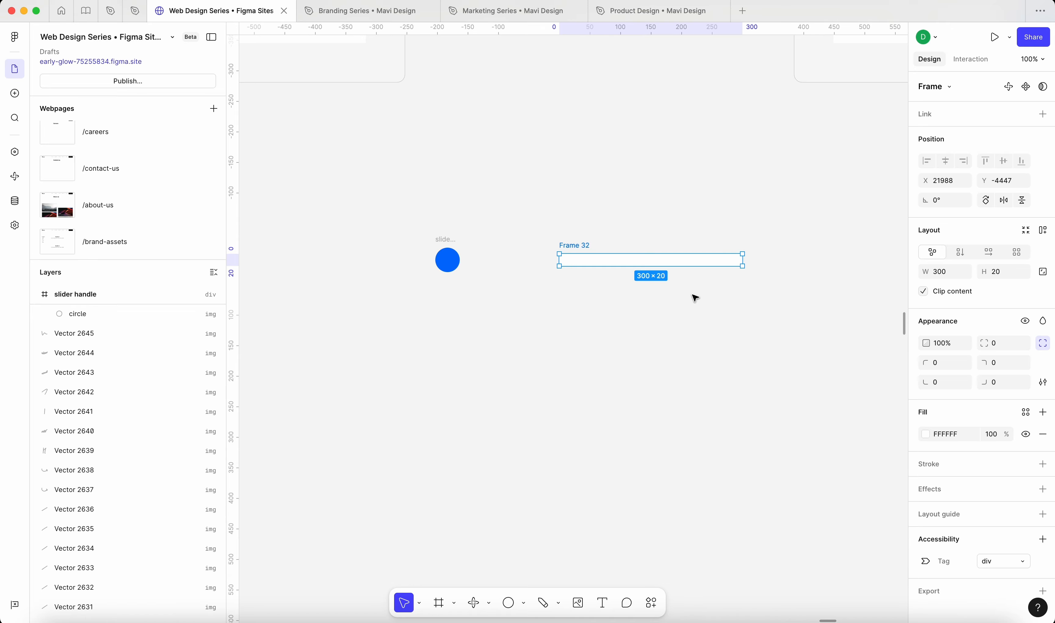
# Reduce the new frame's height to 16
pyautogui.press('Down')
pyautogui.press('Down')
pyautogui.press('Down')
pyautogui.press('Down')
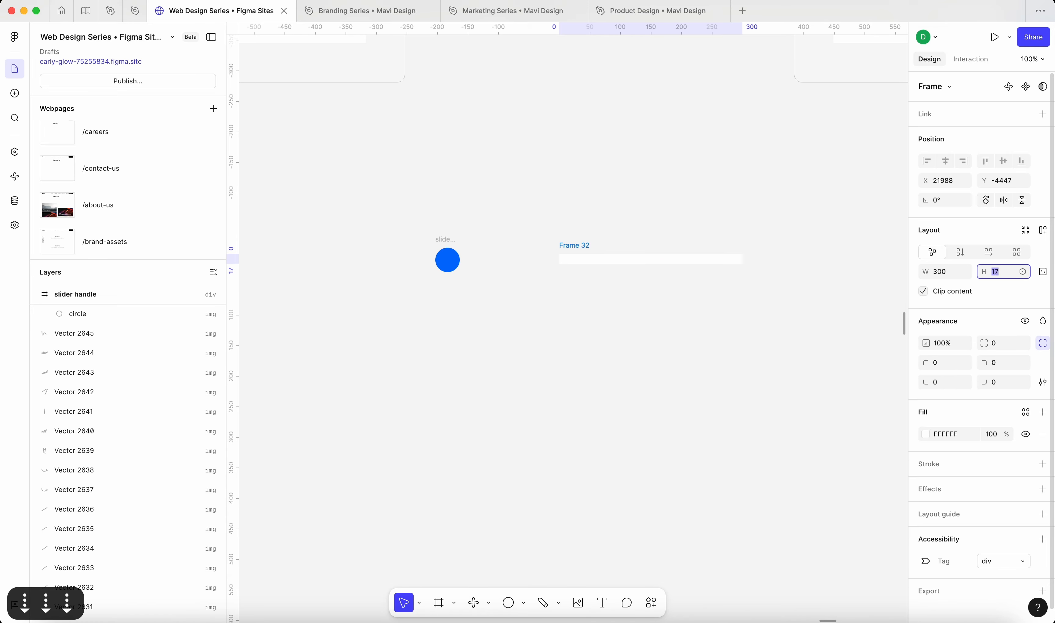
pyautogui.press('Return')
pyautogui.click(686, 410)
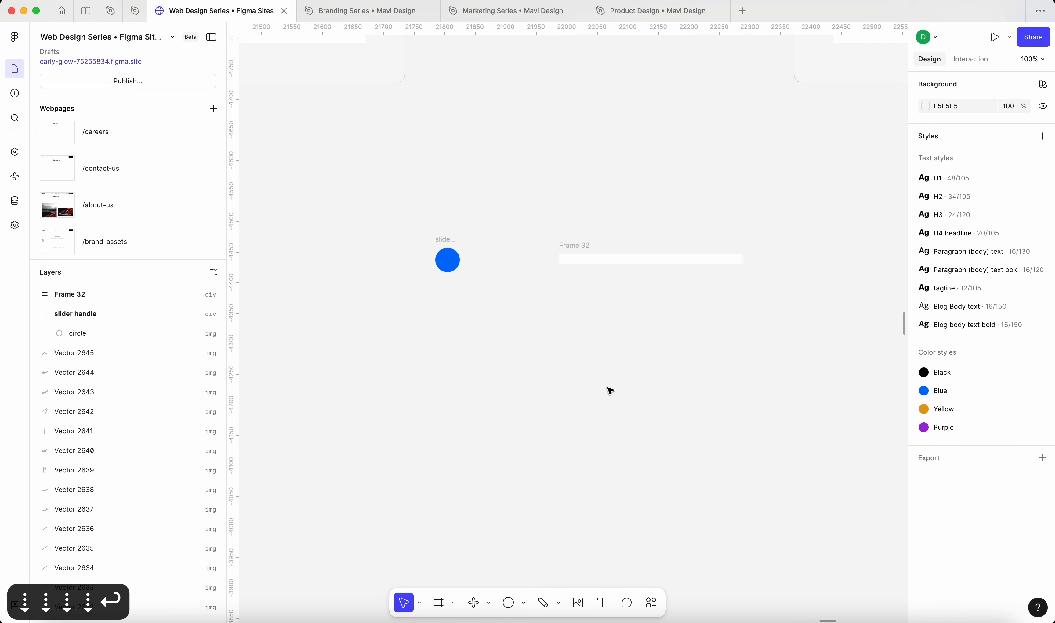
# Move the 300 × 16 frame closer to the slider handle and rename it "slider container"
pyautogui.moveTo(604, 263); pyautogui.dragTo(568, 264)
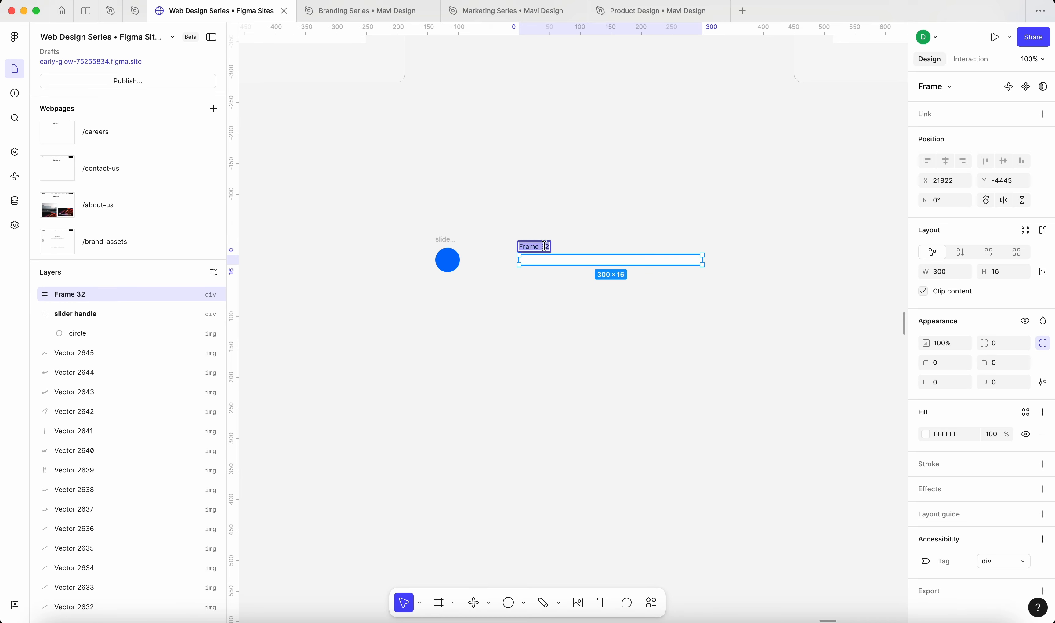
pyautogui.write('slider container')
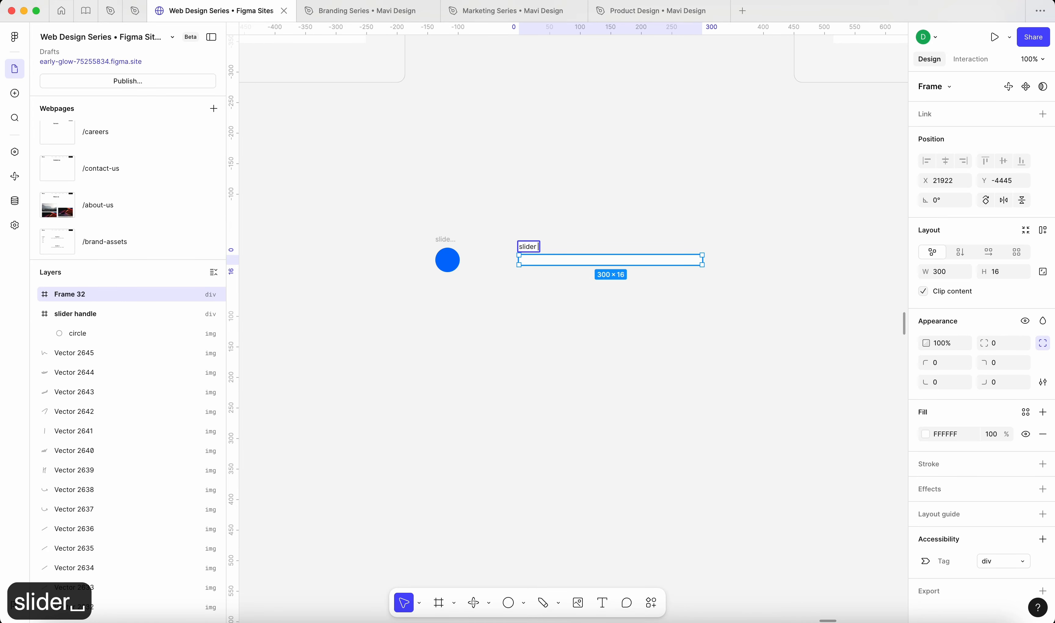
pyautogui.press('Return')
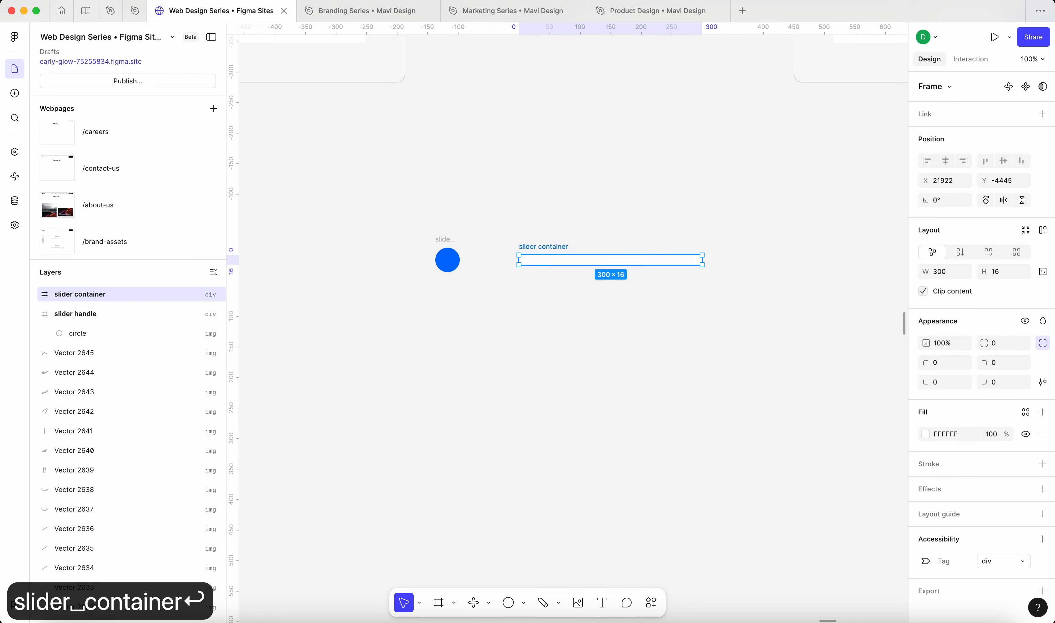
# Position the slider handle frame so that its circle is centred on the slider container's right end
pyautogui.click(447, 242)
pyautogui.hscroll(-2, 446, 240)
pyautogui.scroll(-1, 445, 240)
pyautogui.moveTo(526, 200)
pyautogui.mouseDown()
pyautogui.moveTo(523, 212)
pyautogui.moveTo(578, 279)
pyautogui.moveTo(624, 296)
pyautogui.moveTo(754, 189)
pyautogui.moveTo(796, 177)
pyautogui.moveTo(458, 144)
pyautogui.moveTo(262, 165)
pyautogui.mouseUp()
pyautogui.scroll(3, 729, 272)
pyautogui.scroll(5, 781, 185)
pyautogui.scroll(5, 785, 182)
pyautogui.click(721, 146)
pyautogui.scroll(-3, 721, 146)
# Place a 300 × 16 rectangle below the slider container and fill it with the Blue colour style
pyautogui.press('r')
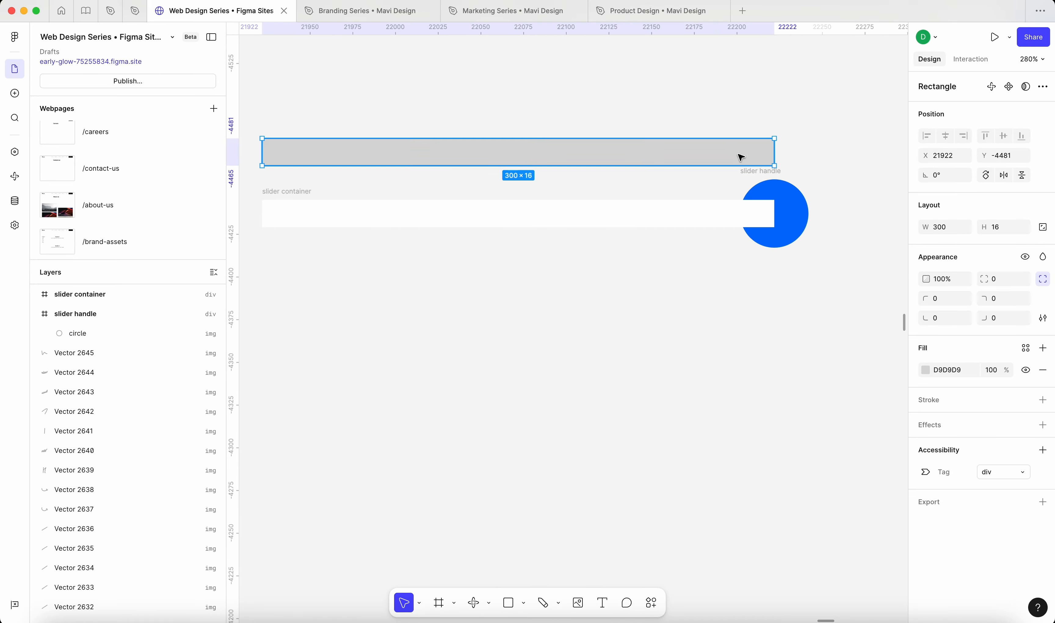
pyautogui.moveTo(594, 148); pyautogui.dragTo(612, 397)
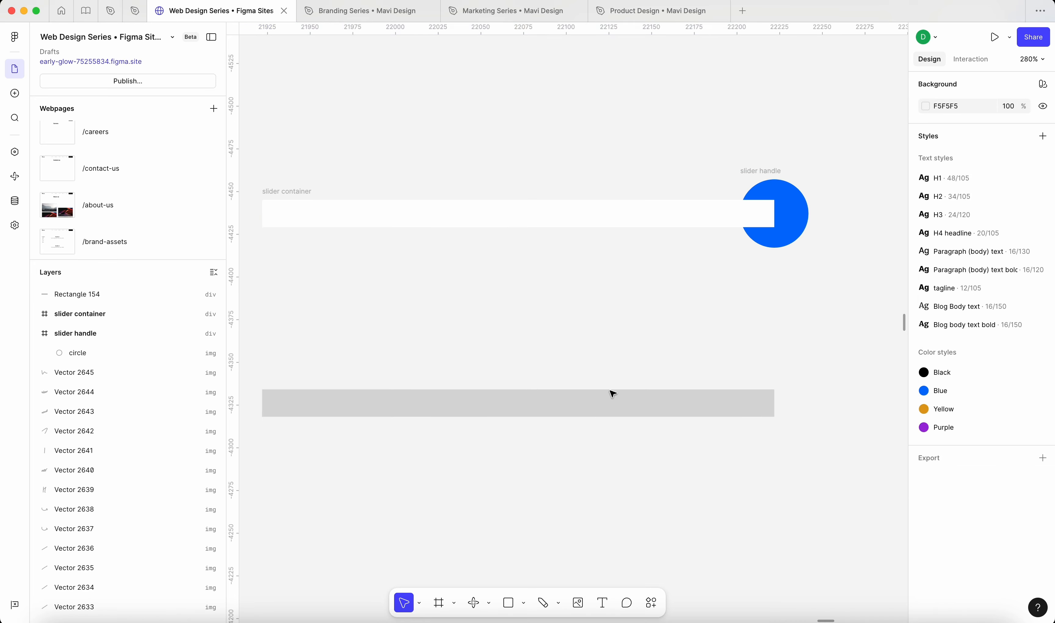
pyautogui.click(738, 396)
pyautogui.click(1027, 348)
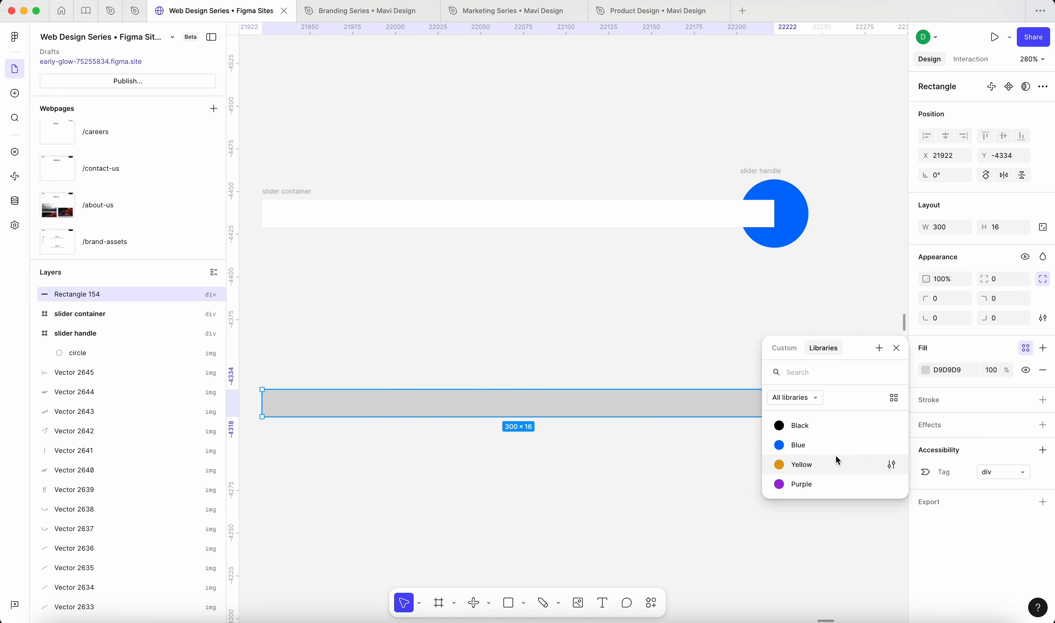
pyautogui.click(836, 444)
pyautogui.click(676, 330)
# Nest the blue rectangle inside the slider handle frame positioned beside it, and turn off the frame's content clipping
pyautogui.moveTo(786, 184); pyautogui.dragTo(850, 360)
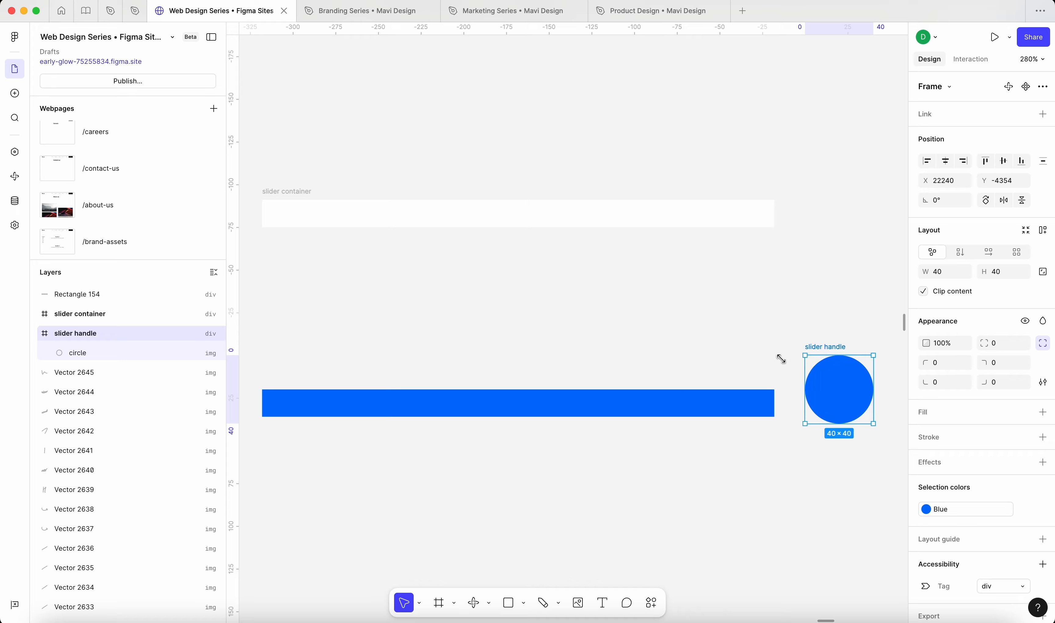
pyautogui.click(693, 406)
pyautogui.moveTo(555, 403); pyautogui.dragTo(549, 393)
pyautogui.moveTo(93, 292); pyautogui.dragTo(102, 344)
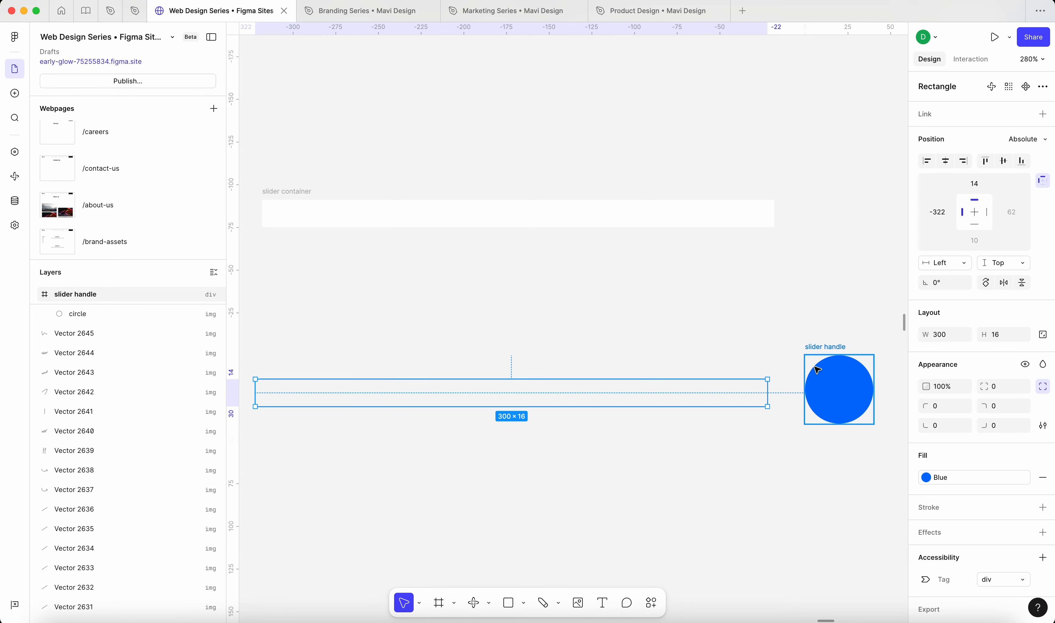
pyautogui.click(845, 397)
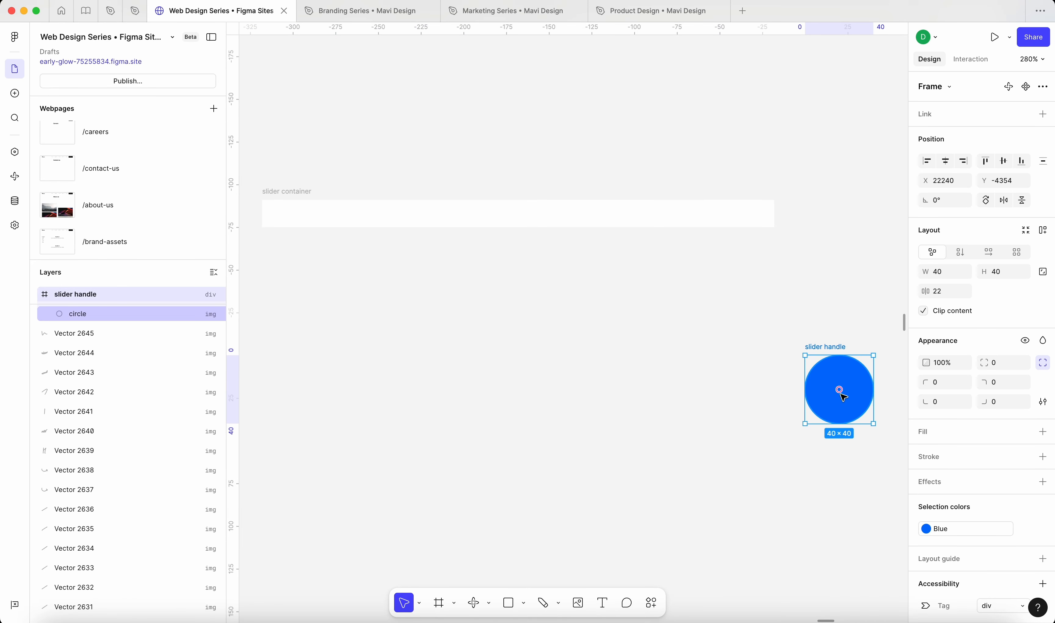
pyautogui.click(924, 311)
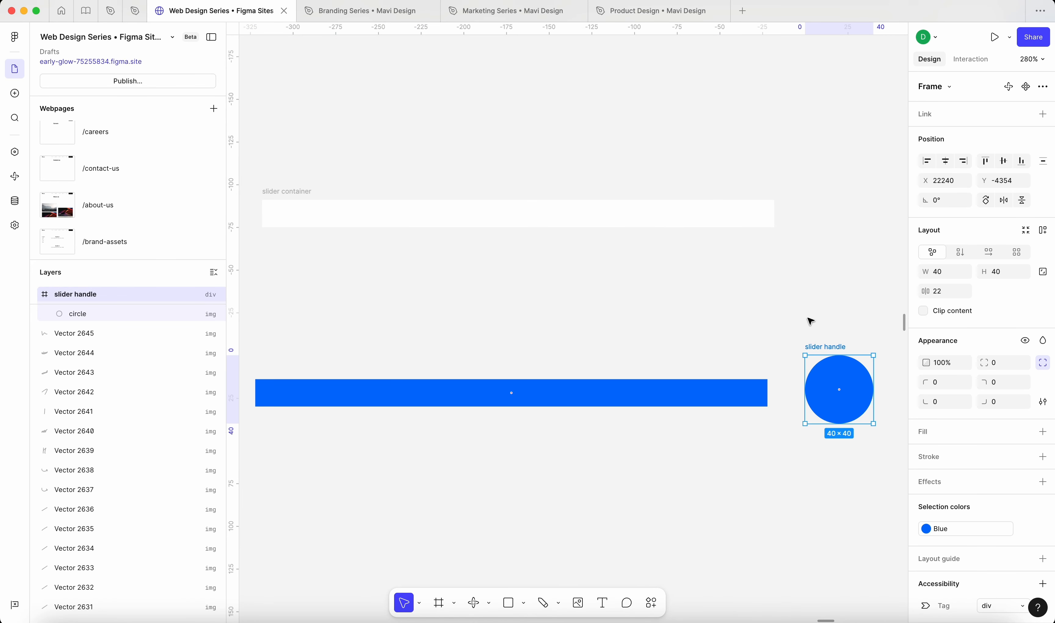
# Centre the rectangle vertically on the handle and shift it to left offset -280, ending at the circle's centre
pyautogui.click(715, 404)
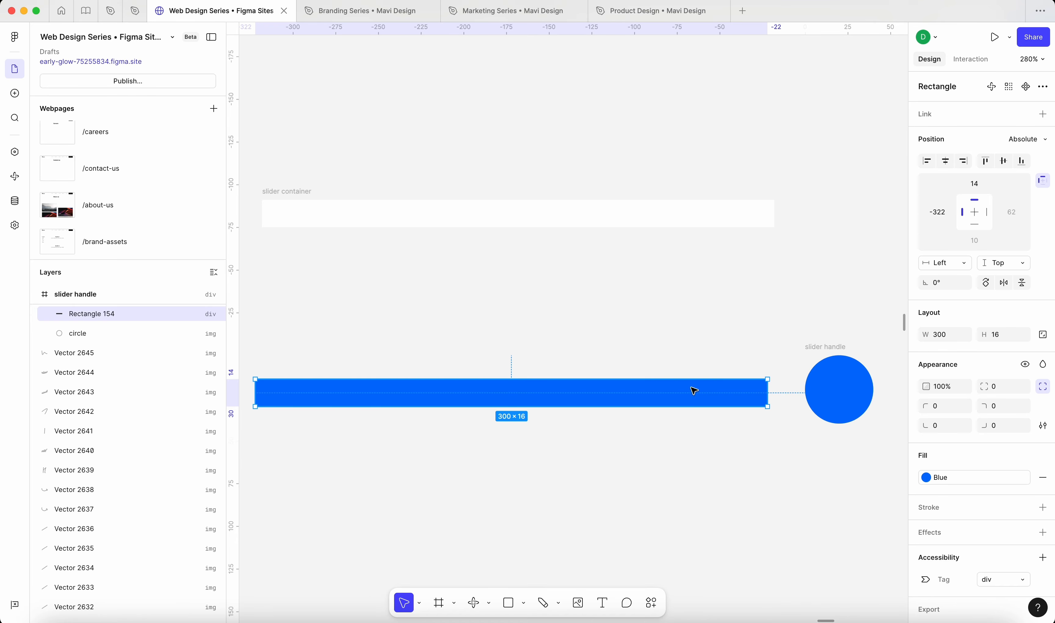
pyautogui.hotkey('alt', 'v')
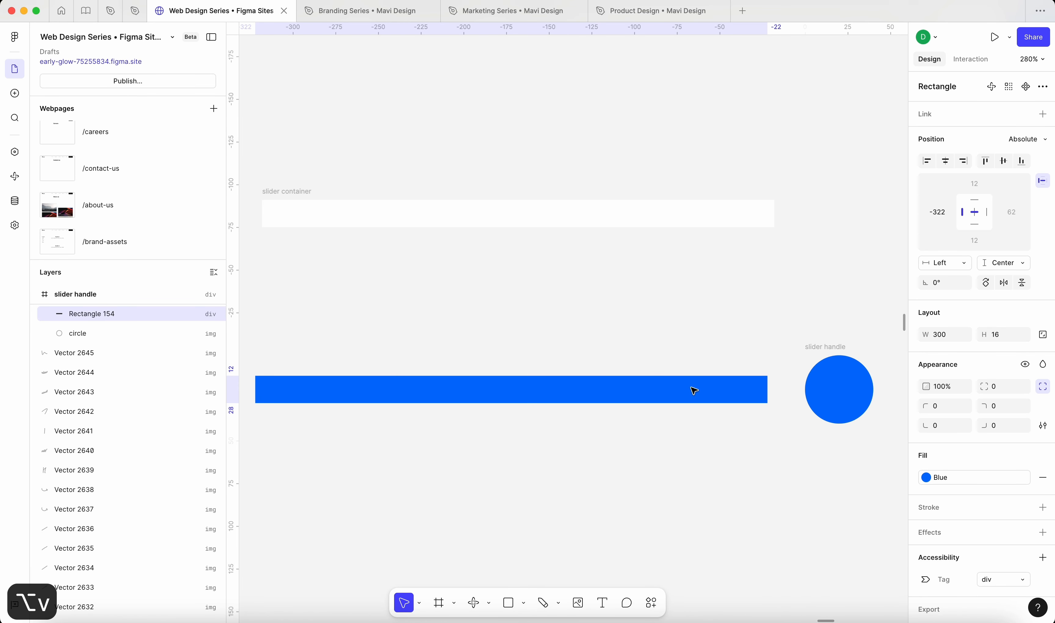
pyautogui.hotkey('shift', 'Right')
pyautogui.hotkey('shift', 'Right')
pyautogui.hotkey('shift', 'Right')
pyautogui.hotkey('shift', 'Right')
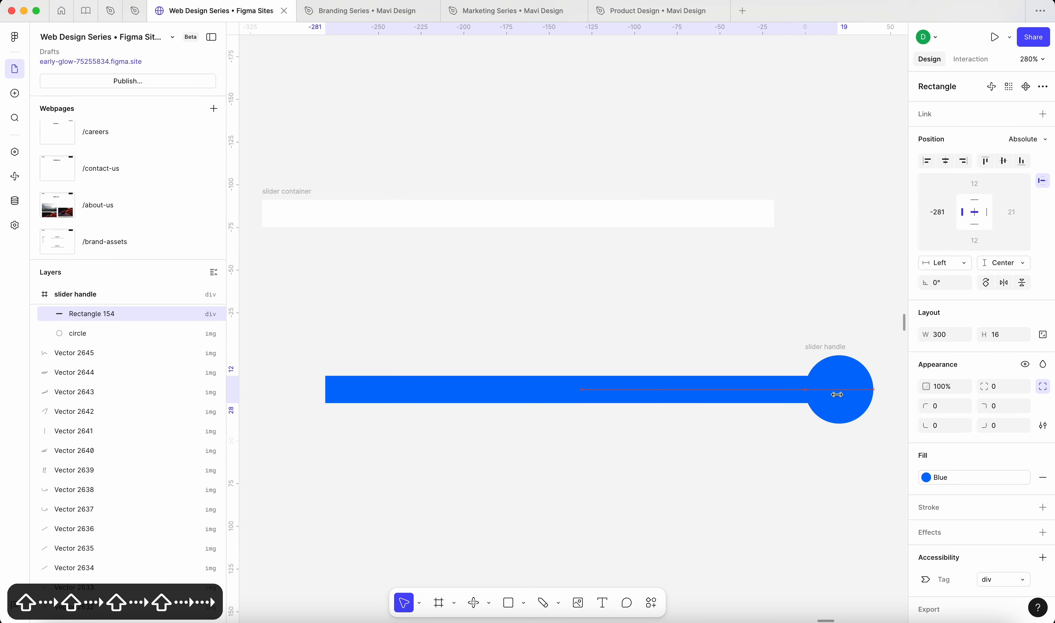
pyautogui.press('Right')
pyautogui.press('Right')
pyautogui.press('Right')
pyautogui.scroll(5, 838, 395)
pyautogui.scroll(-6, 836, 383)
pyautogui.press('Left')
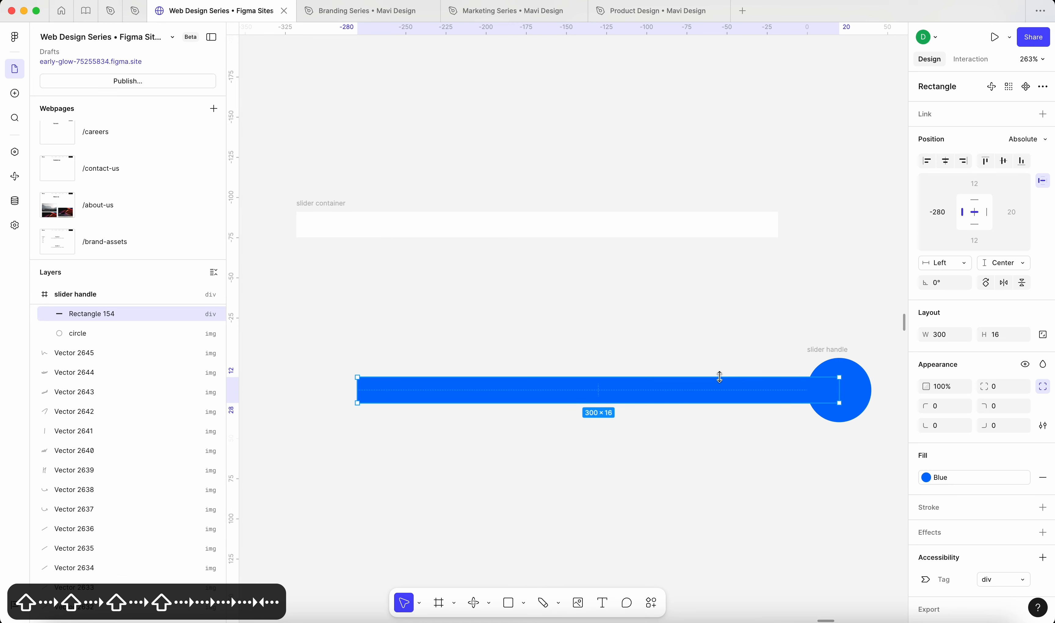
# Send the blue rectangle behind the circle within the slider handle frame
pyautogui.click(856, 405)
pyautogui.click(738, 400)
pyautogui.press('super+bracketleft')
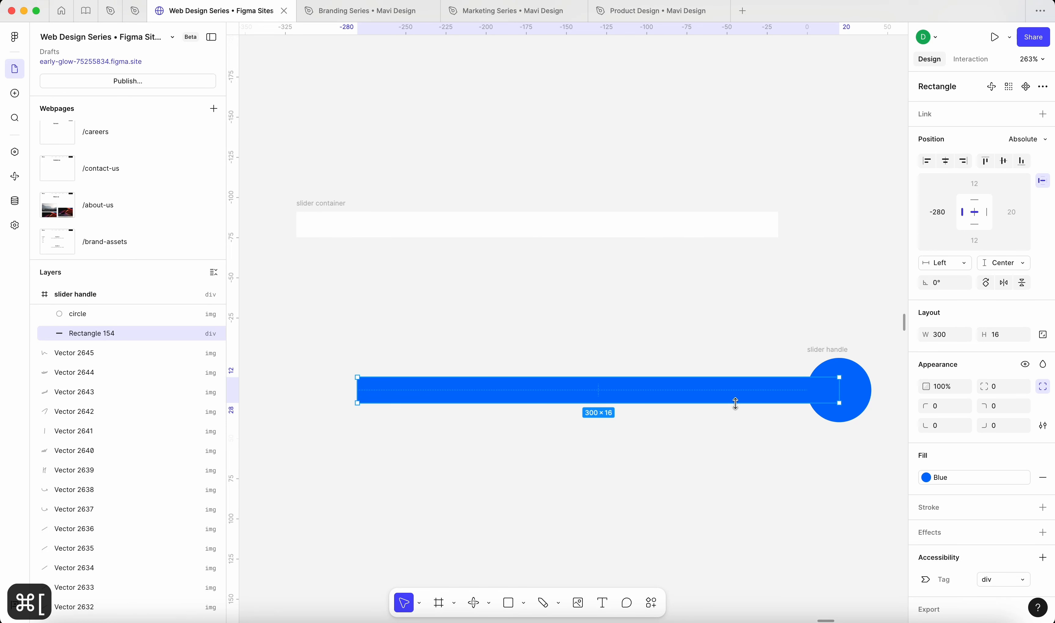
pyautogui.hscroll(-2, 571, 443)
pyautogui.scroll(1, 570, 443)
pyautogui.scroll(1, 113, 343)
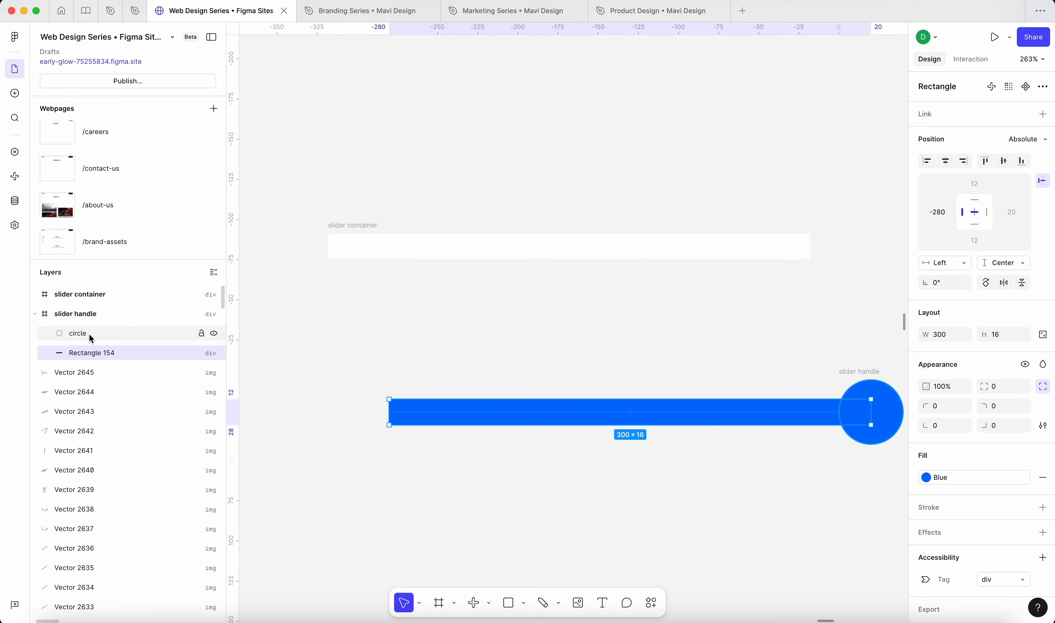
# Rename the rectangle layer inside the slider handle frame "slider progress"
pyautogui.doubleClick(93, 353)
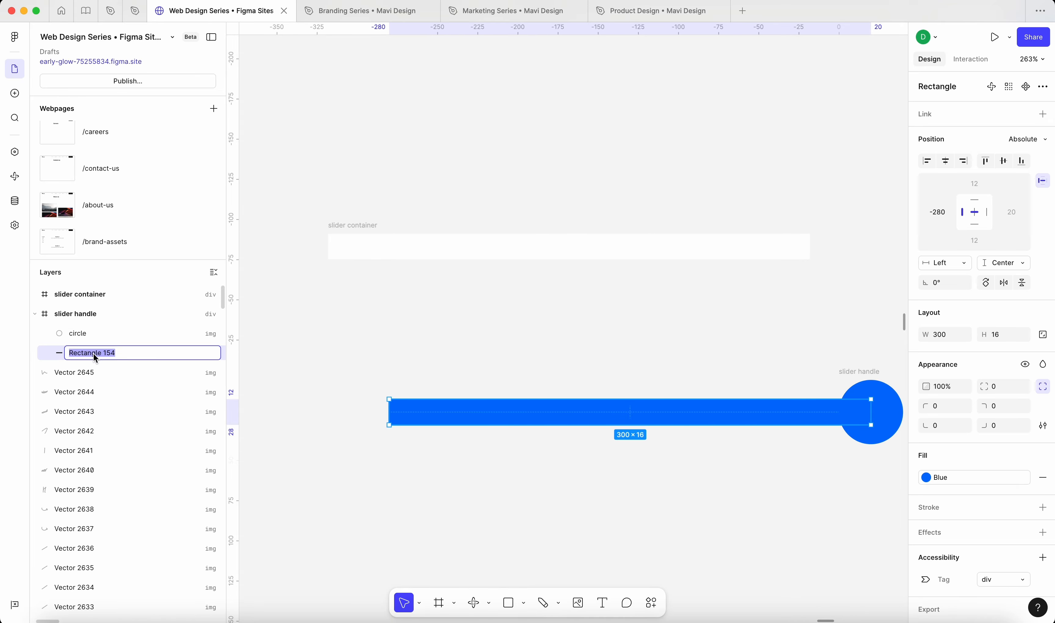
pyautogui.write('slider progress')
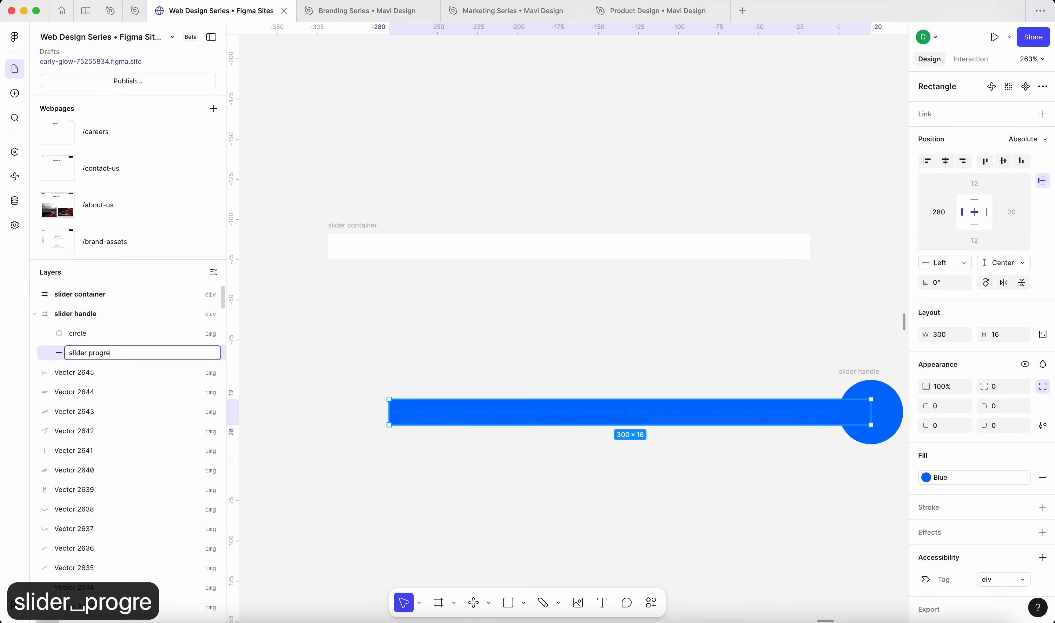
pyautogui.press('Return')
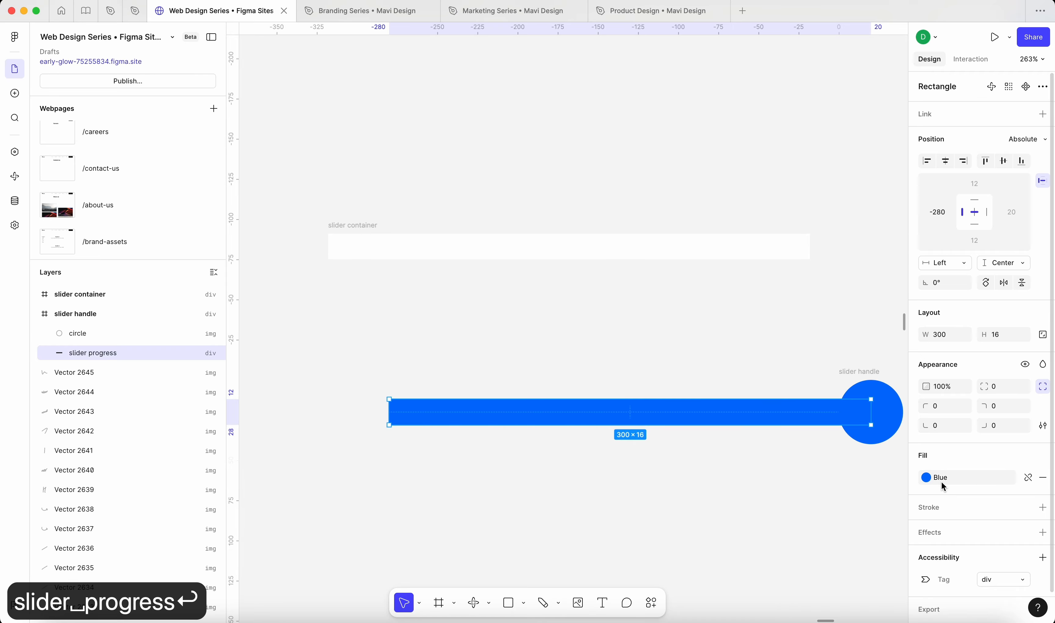
# Detach the Blue style from the slider progress bar and darken its fill to 005BCE
pyautogui.click(1026, 477)
pyautogui.click(928, 479)
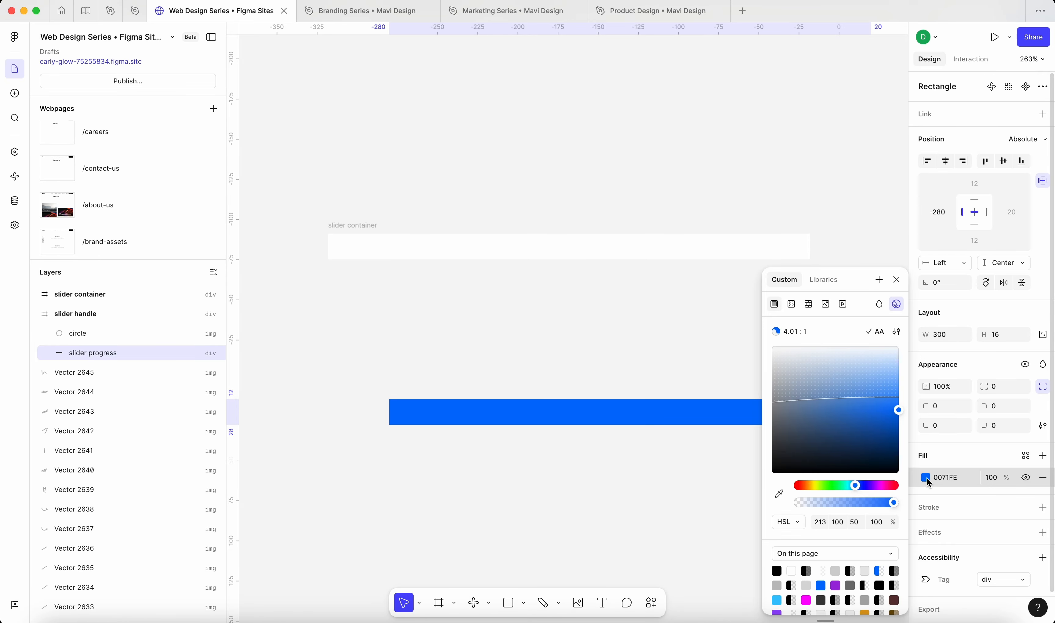
pyautogui.click(897, 411)
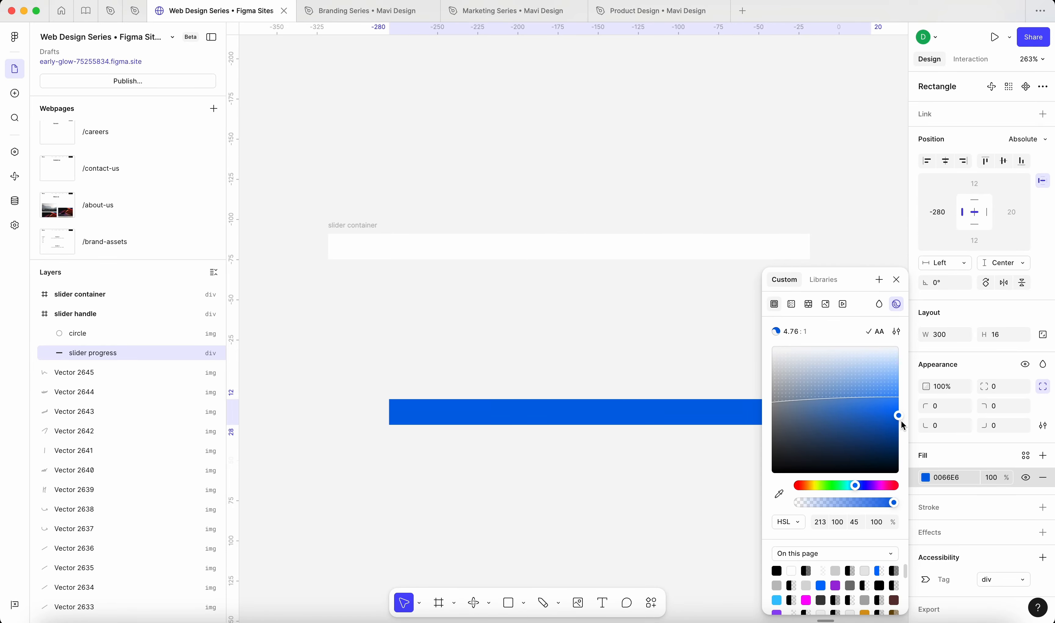
pyautogui.moveTo(903, 424); pyautogui.dragTo(903, 424)
pyautogui.click(897, 279)
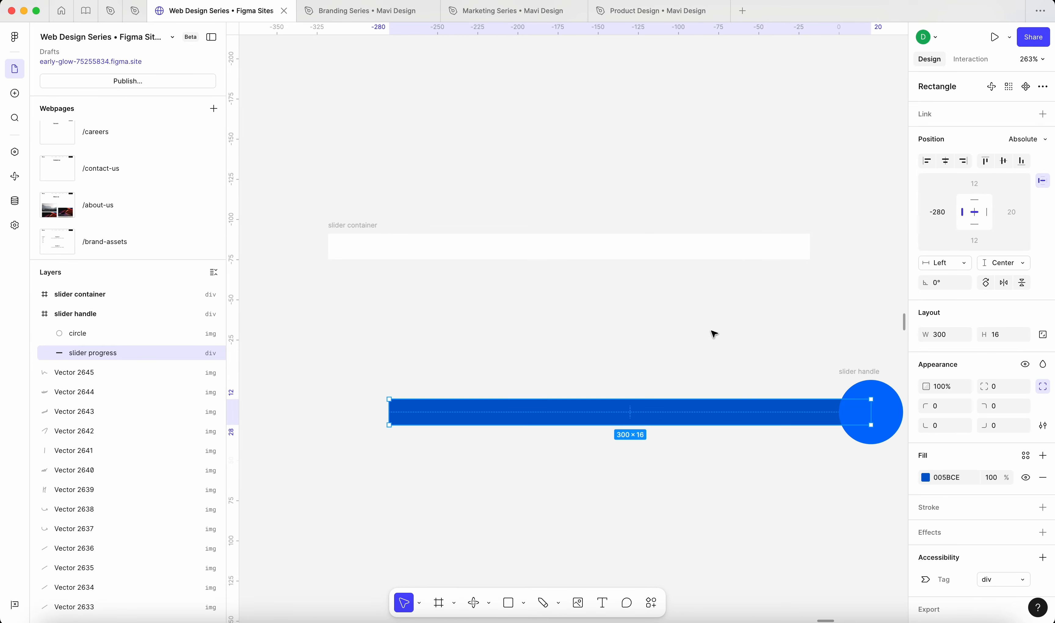
# Move the slider handle frame with its attached progress bar to X 22164, Y -4384, just below the slider container
pyautogui.click(715, 334)
pyautogui.scroll(-5, 691, 378)
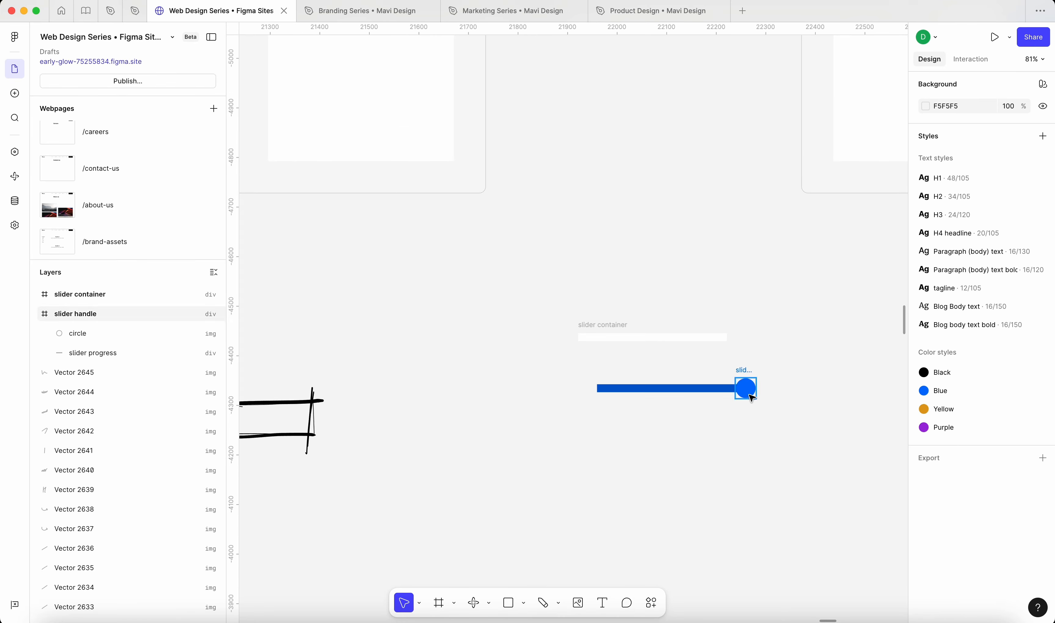
pyautogui.scroll(3, 752, 397)
pyautogui.scroll(6, 640, 394)
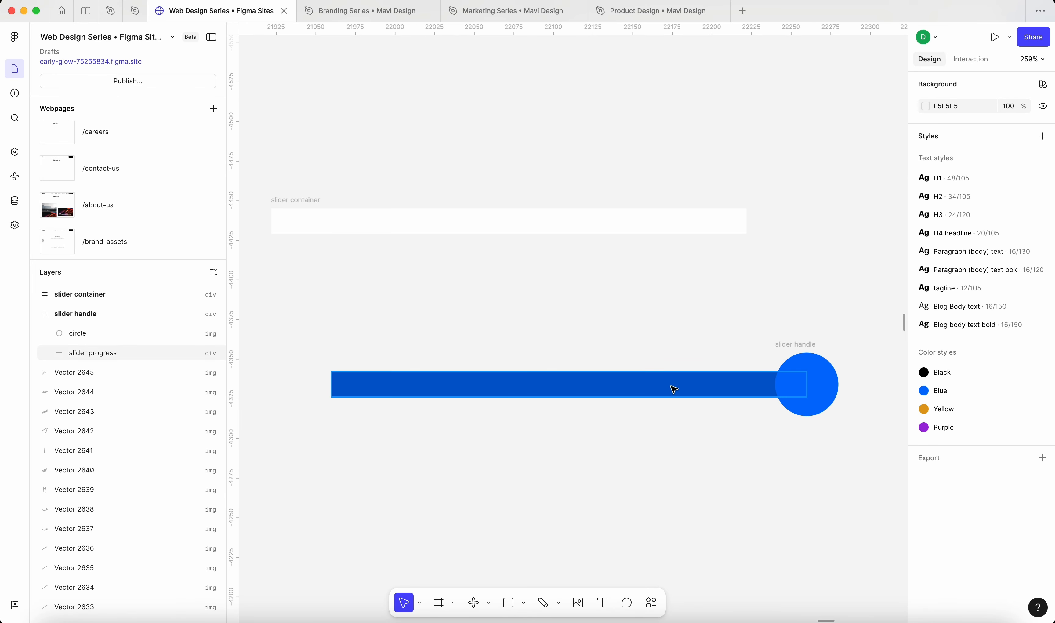
pyautogui.click(808, 379)
pyautogui.moveTo(795, 342); pyautogui.dragTo(748, 301)
pyautogui.click(706, 334)
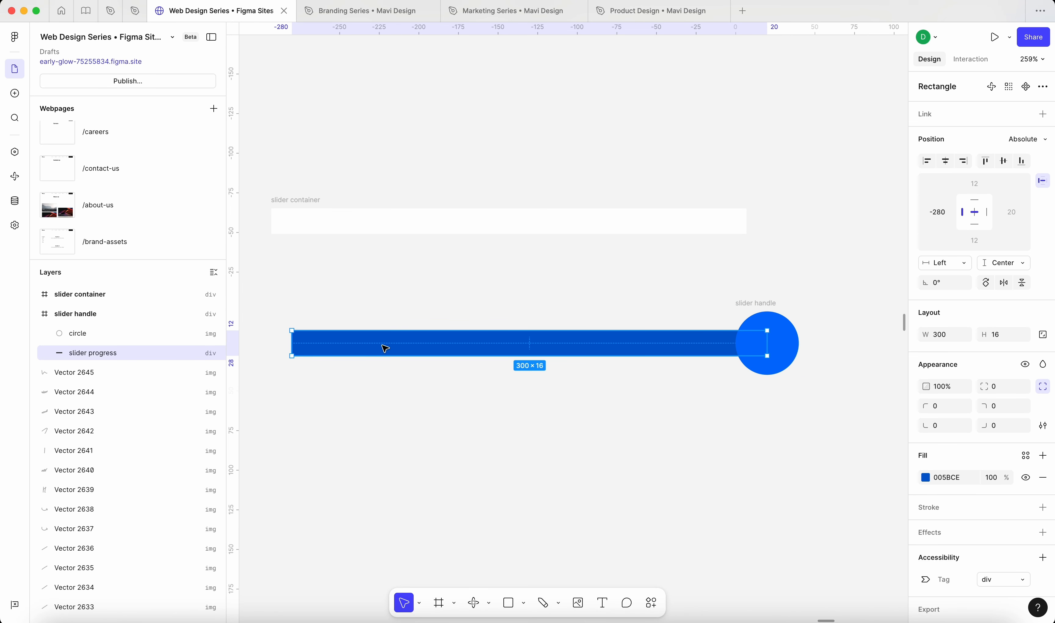
pyautogui.click(718, 307)
pyautogui.moveTo(744, 303); pyautogui.dragTo(664, 296)
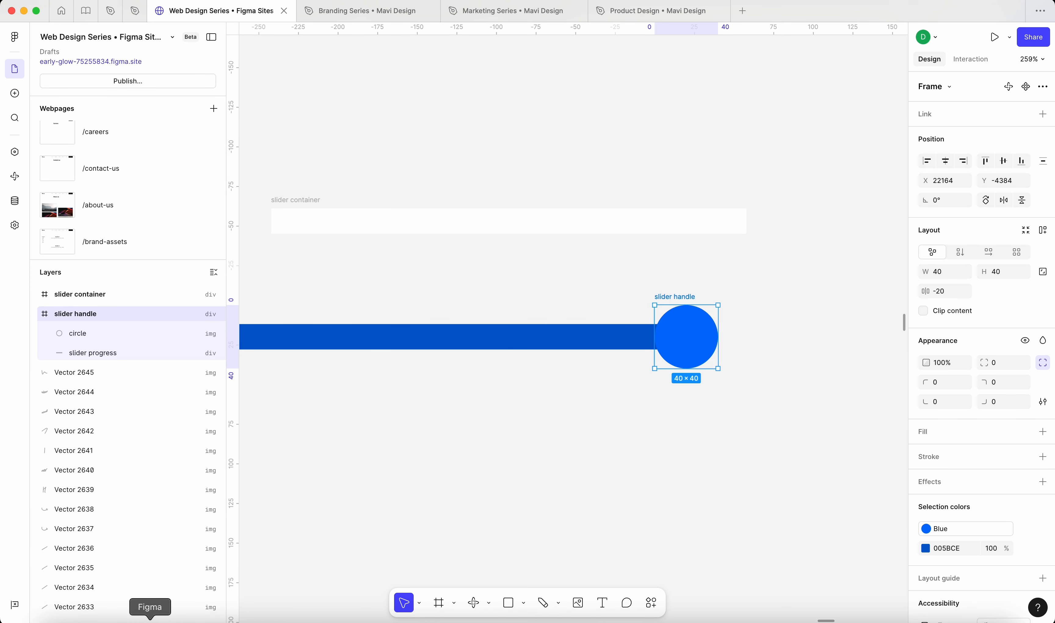
# Move the slider handle frame further left to X 22101, keeping it beneath the slider container
pyautogui.click(587, 336)
pyautogui.hscroll(-4, 588, 462)
pyautogui.scroll(-1, 589, 462)
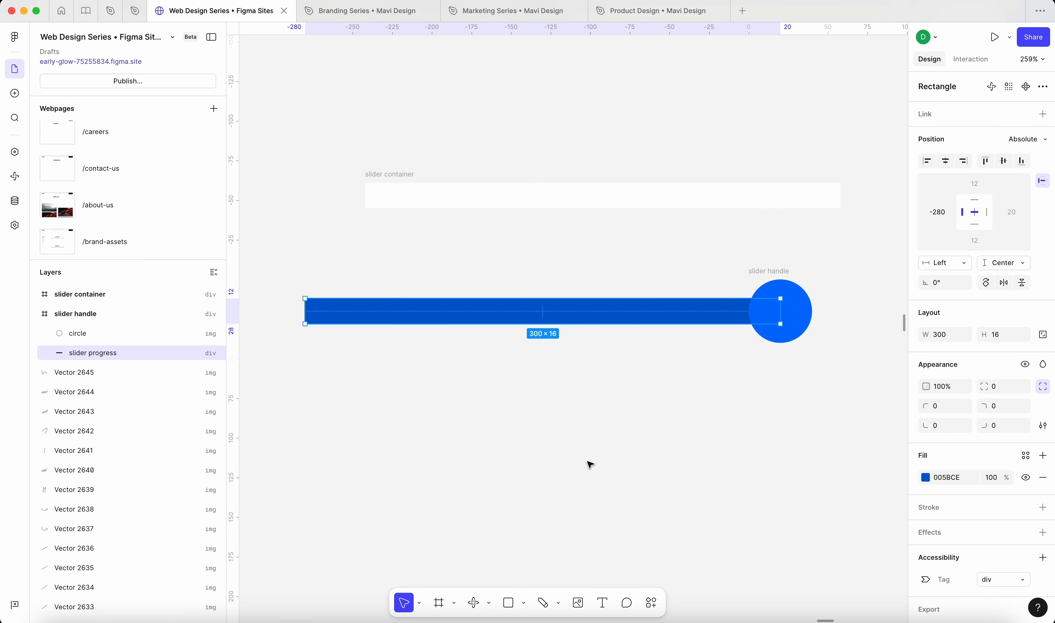
pyautogui.click(616, 470)
pyautogui.scroll(-5, 616, 470)
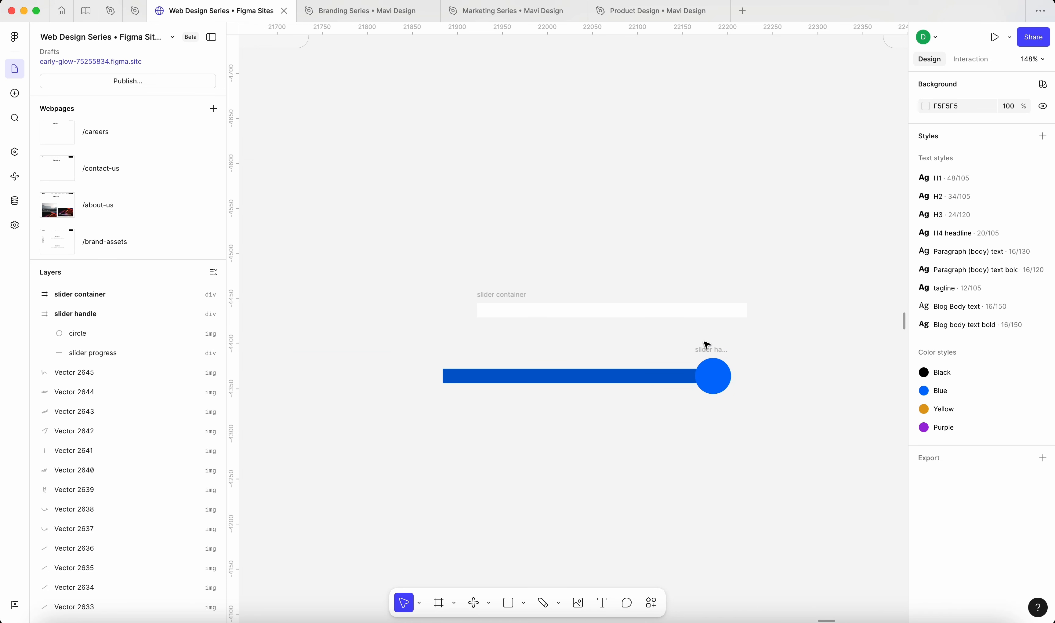
pyautogui.moveTo(704, 346); pyautogui.dragTo(652, 349)
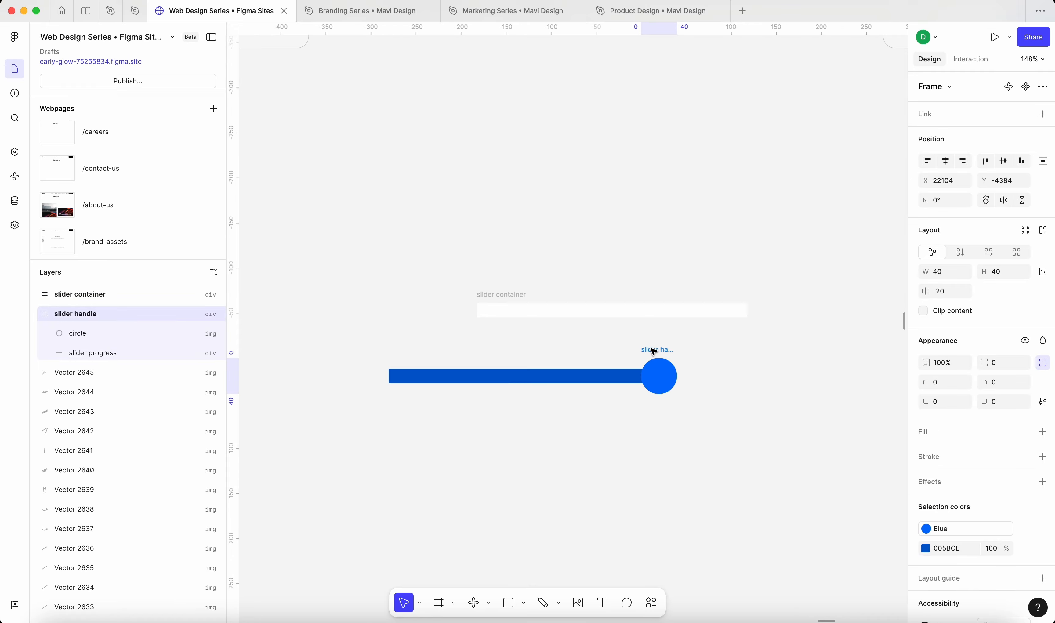
# Turn the slider handle frame into a component and add a second variant to it
pyautogui.click(1026, 87)
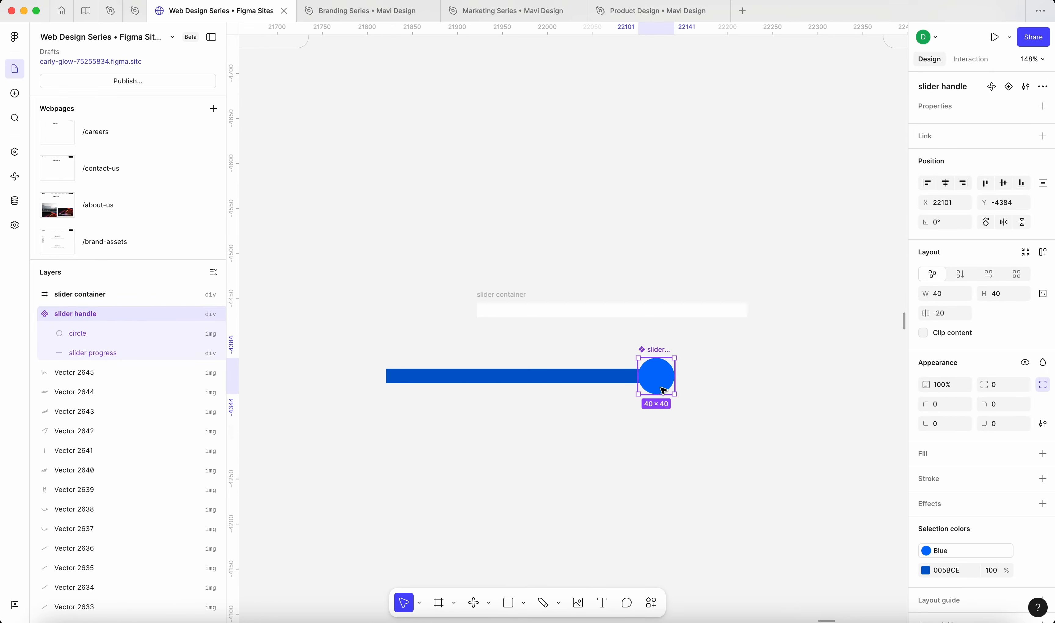
pyautogui.click(748, 423)
pyautogui.click(658, 375)
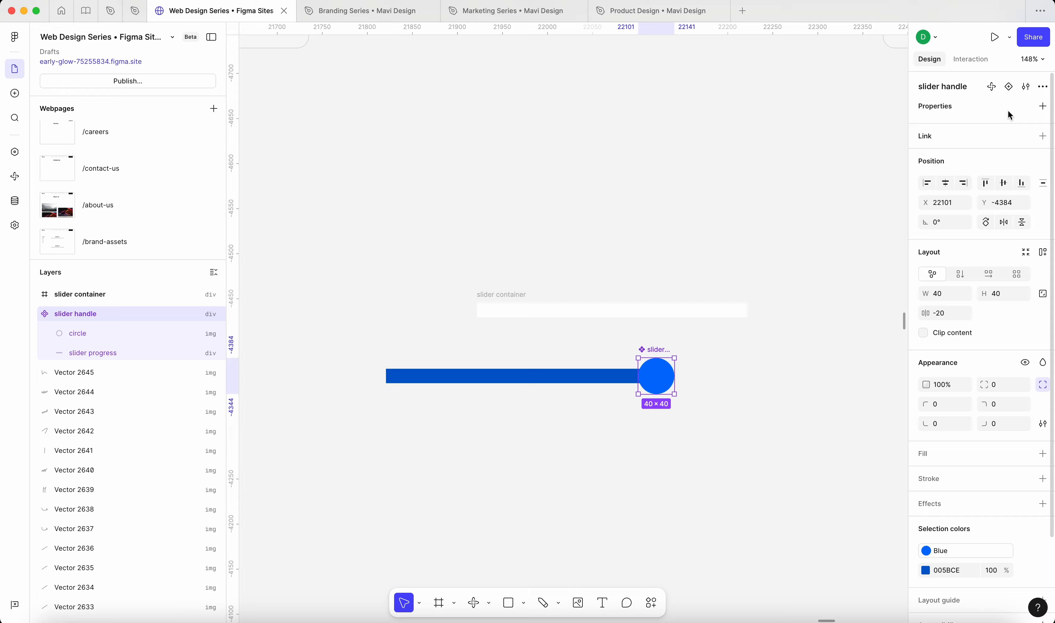
pyautogui.click(1010, 87)
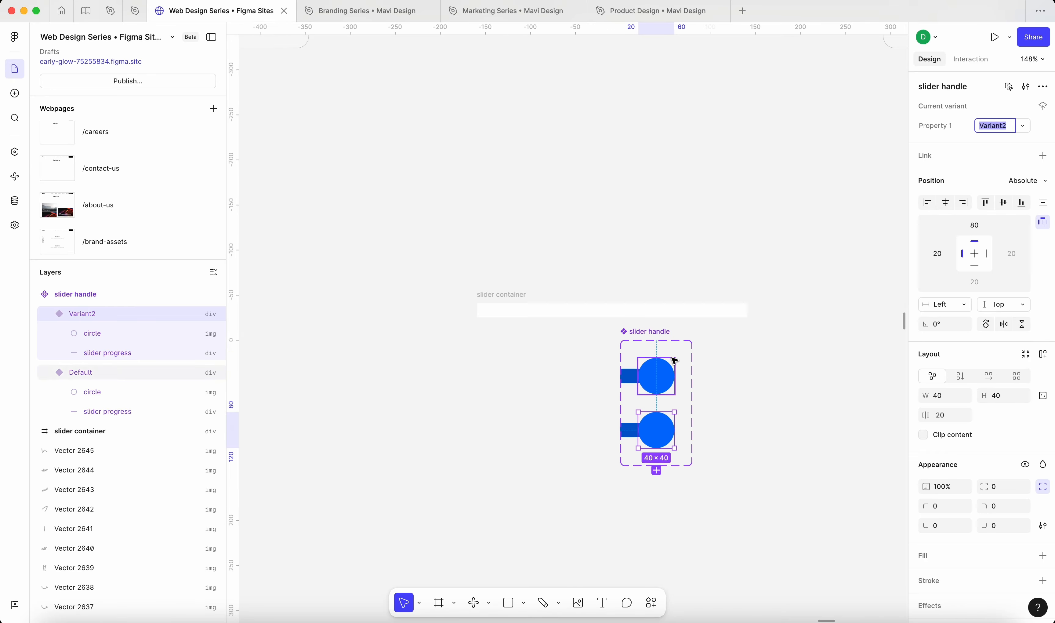
# Widen the slider handle component set leftwards to 416 and move both variants to left offset 305, fitting the full progress bars inside
pyautogui.moveTo(621, 391); pyautogui.dragTo(311, 391)
pyautogui.click(354, 376)
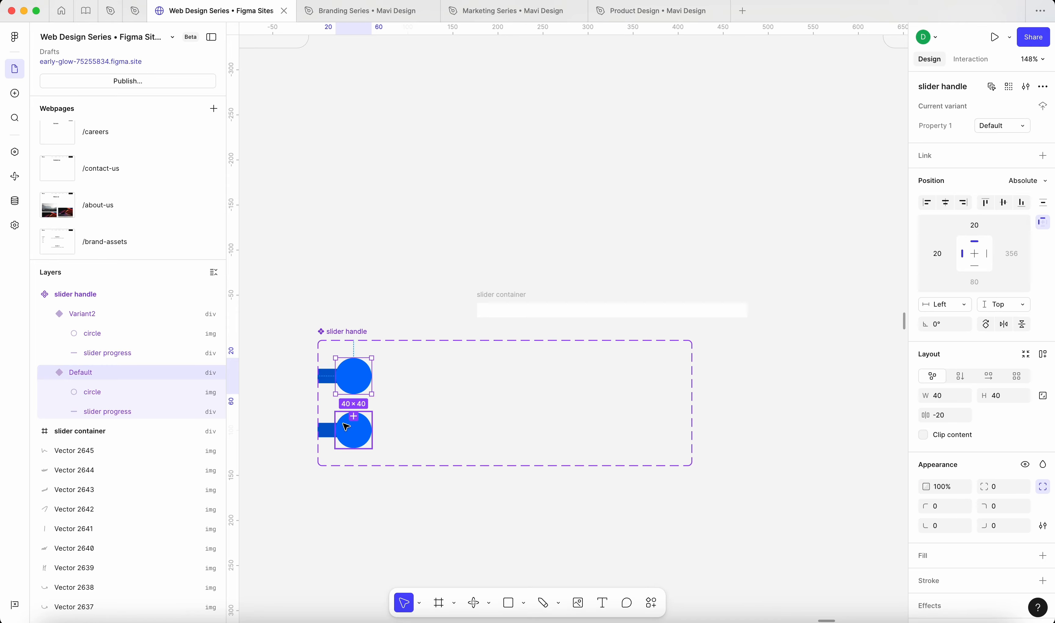
pyautogui.keyDown('shift'); pyautogui.click(350, 427); pyautogui.keyUp('shift')
pyautogui.moveTo(350, 426); pyautogui.dragTo(611, 429)
pyautogui.click(78, 370)
pyautogui.doubleClick(85, 317)
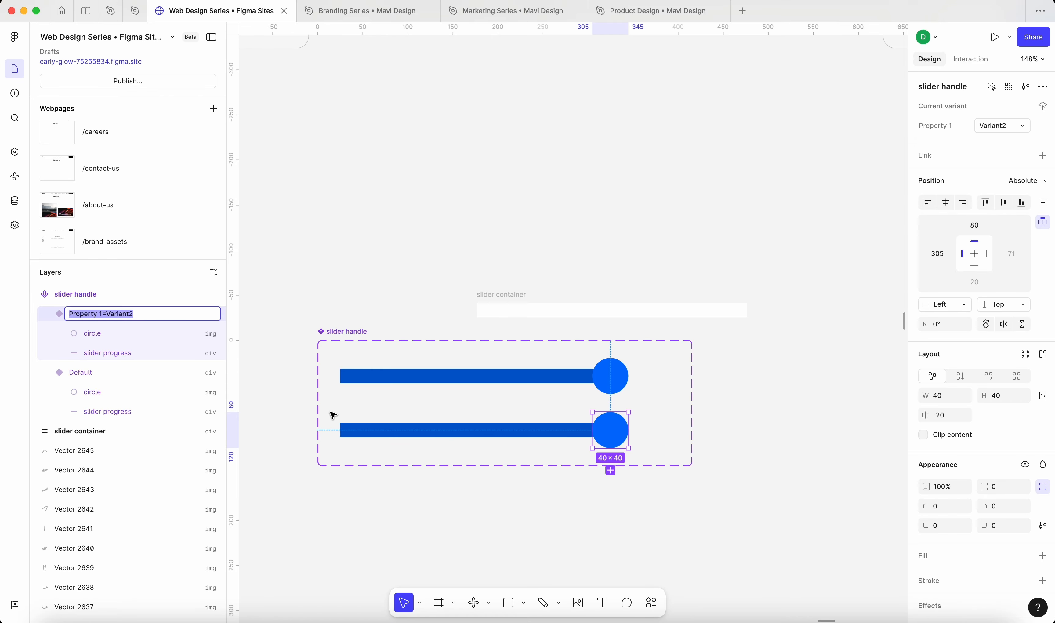
pyautogui.write('hover')
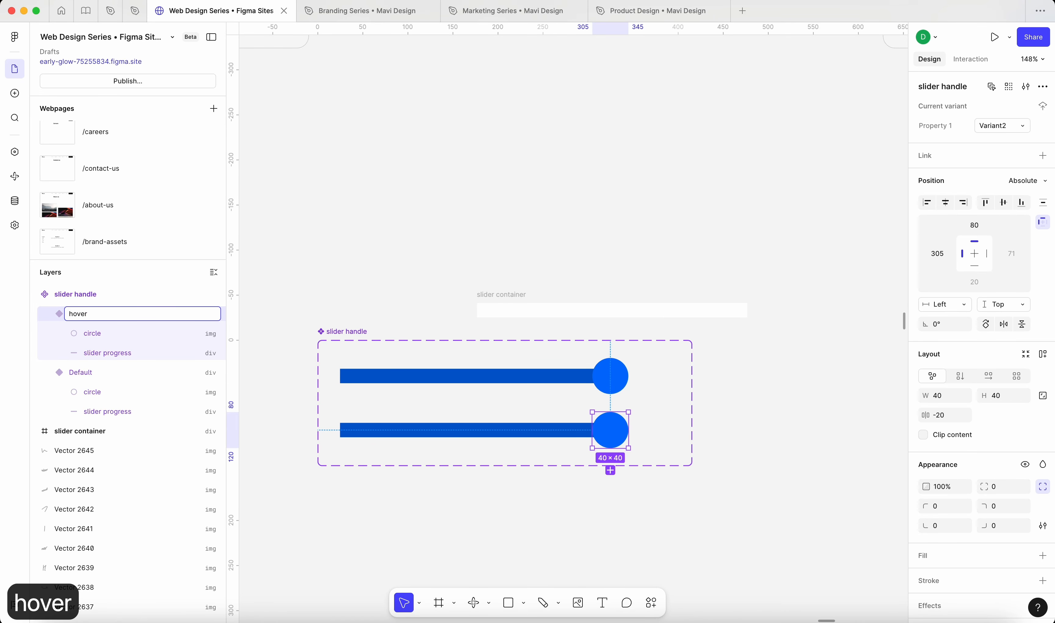
pyautogui.press('Return')
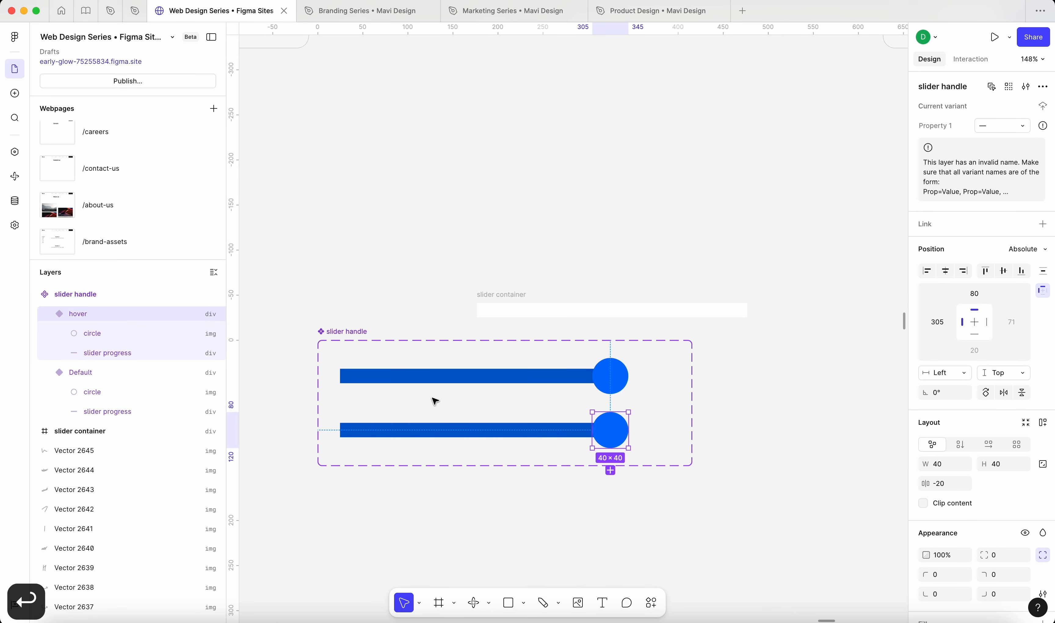
pyautogui.click(373, 331)
pyautogui.moveTo(461, 467); pyautogui.dragTo(461, 563)
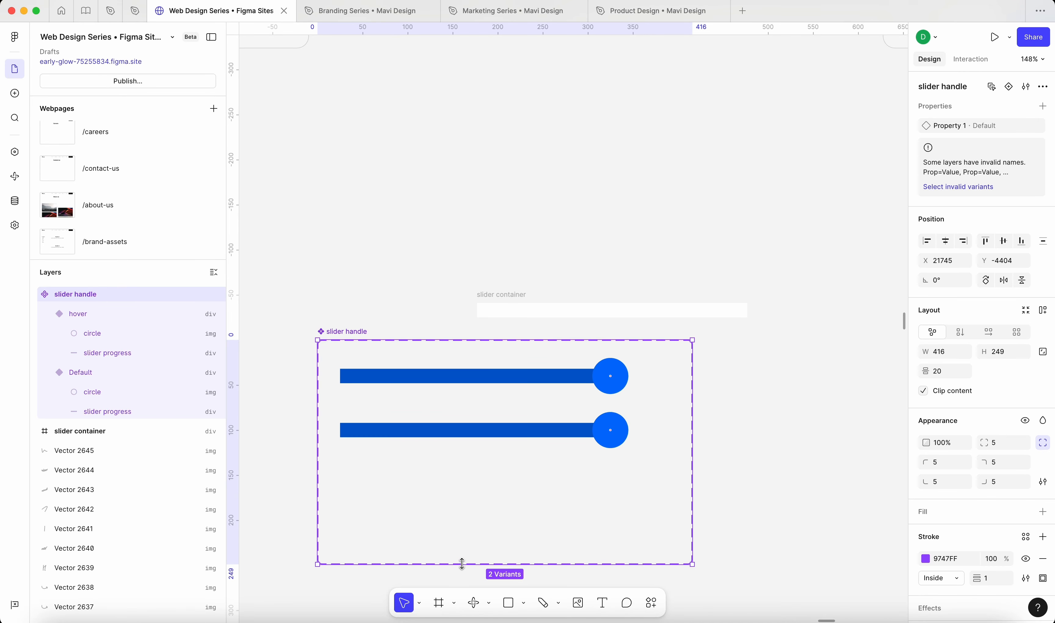
pyautogui.press('super+z')
pyautogui.press('super+z')
pyautogui.press('super+z')
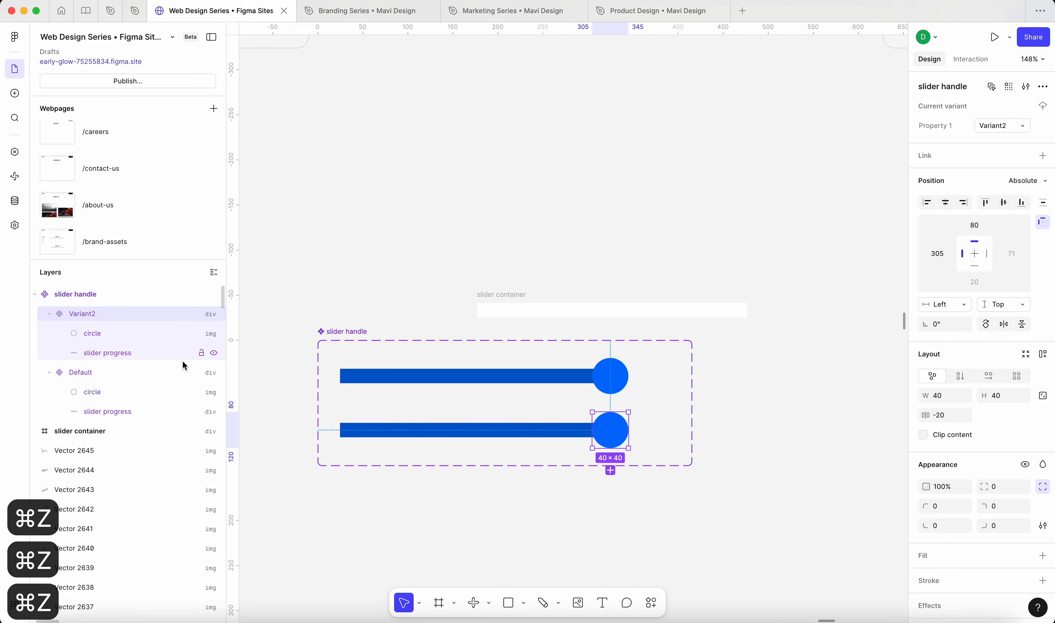
# Set the second variant's Property 1 value to "hover" and extend the component set downwards to a height of 218
pyautogui.click(994, 126)
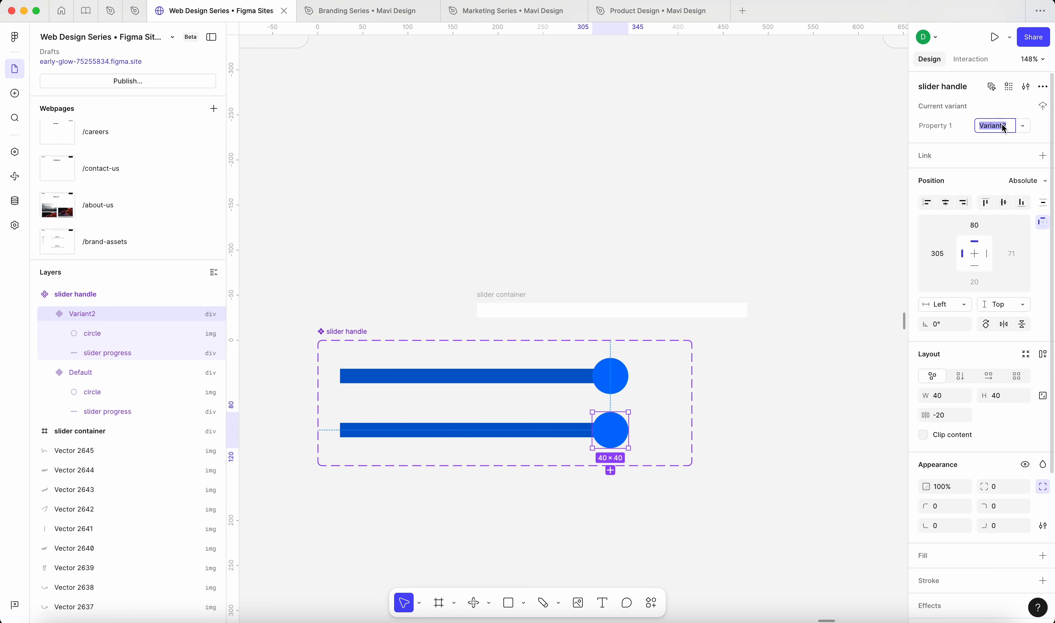
pyautogui.write('hover')
pyautogui.press('Return')
pyautogui.click(490, 466)
pyautogui.moveTo(489, 467); pyautogui.dragTo(485, 536)
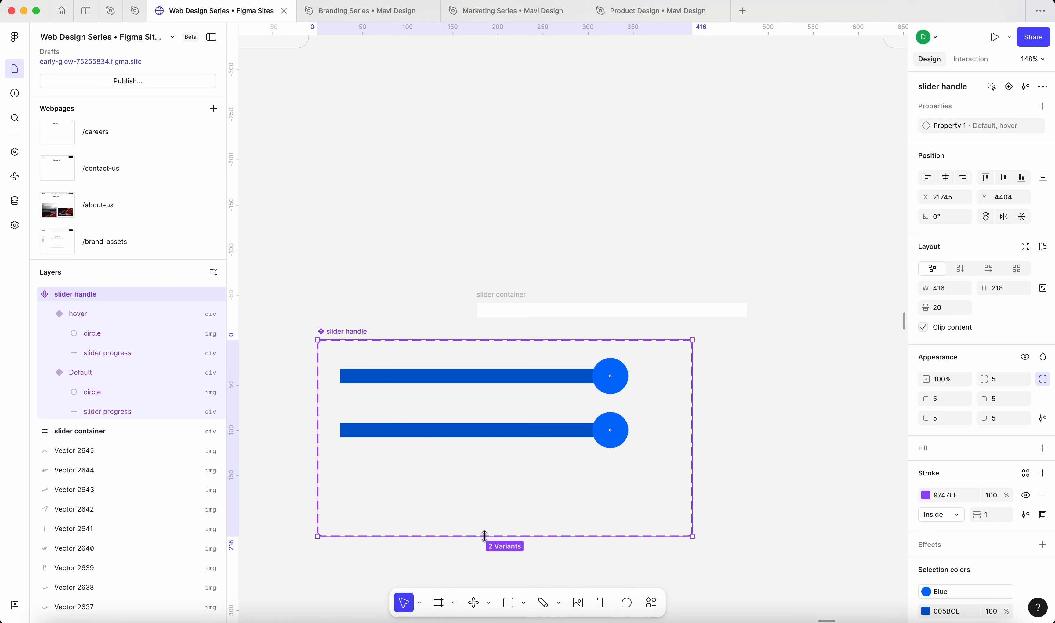
# Add a third variant below the hover variant and set its Property 1 value to "pressed down"
pyautogui.click(597, 447)
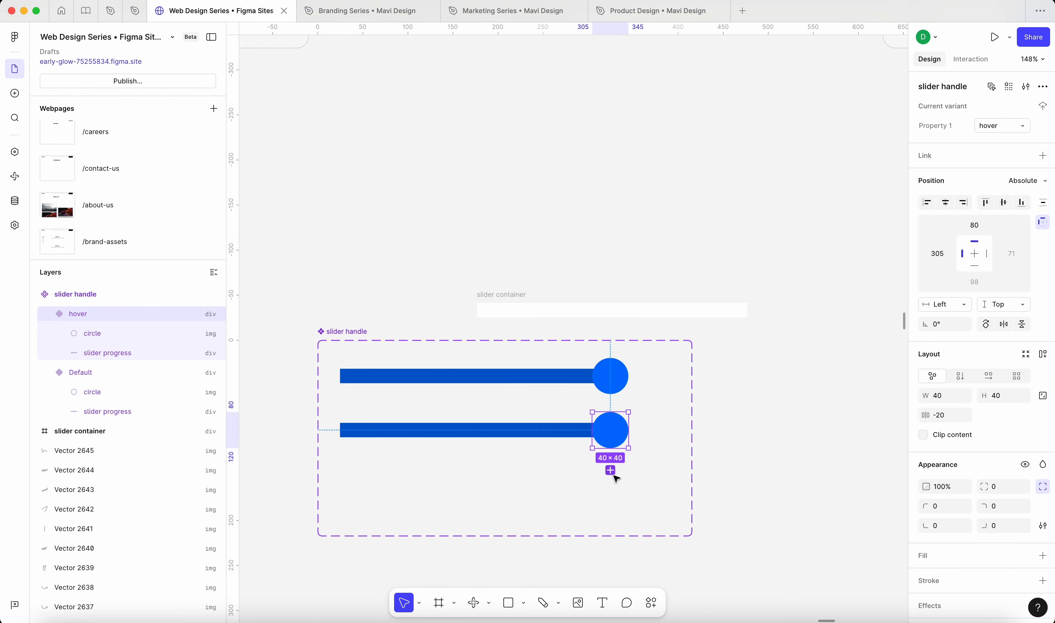
pyautogui.click(611, 470)
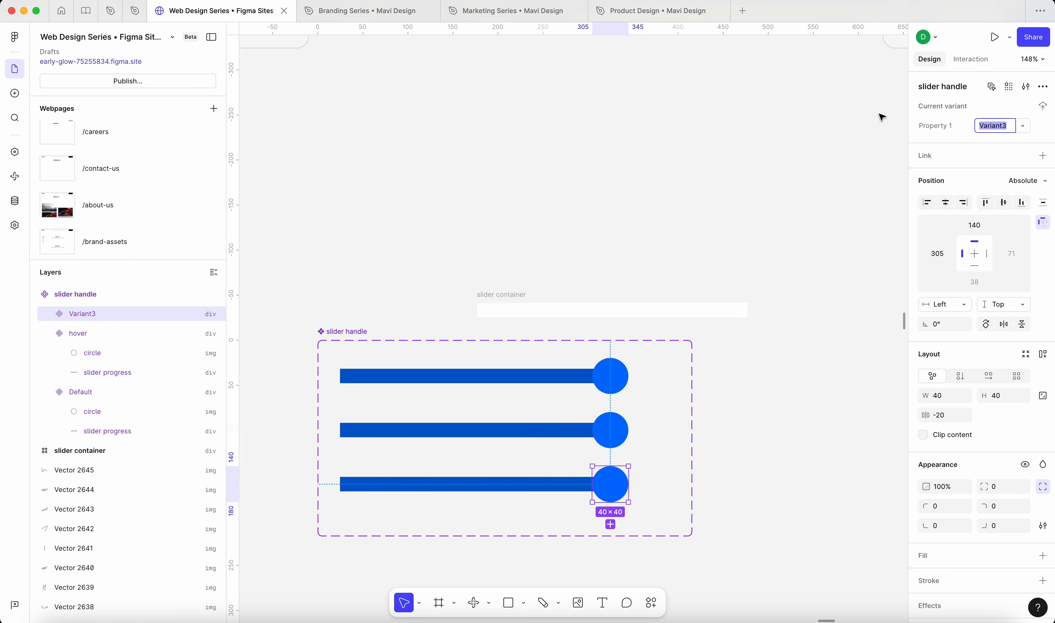
pyautogui.write('pressed down')
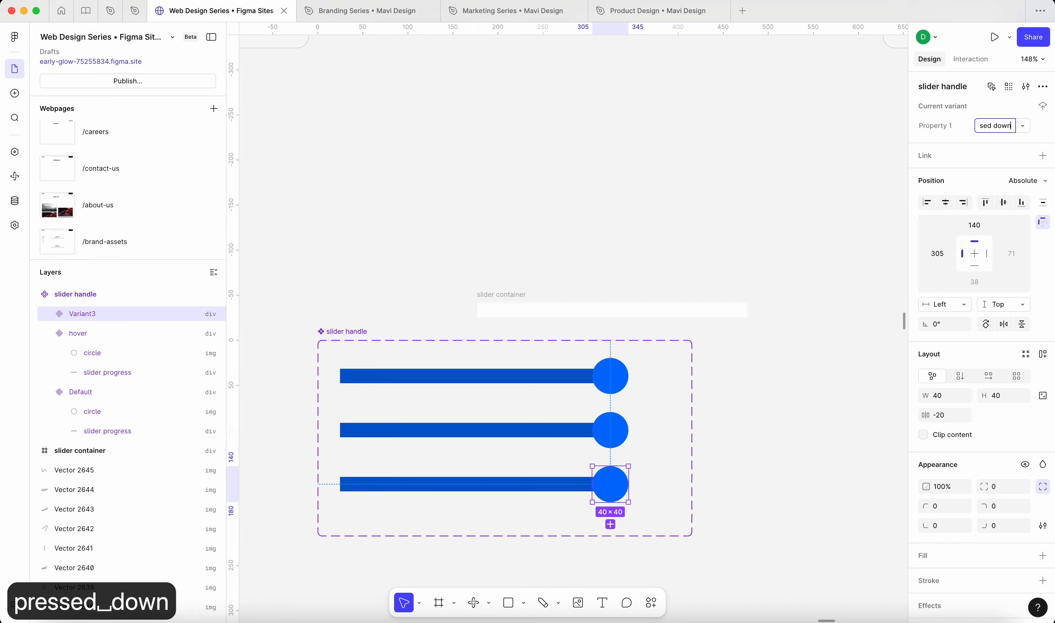
pyautogui.press('Return')
pyautogui.click(354, 312)
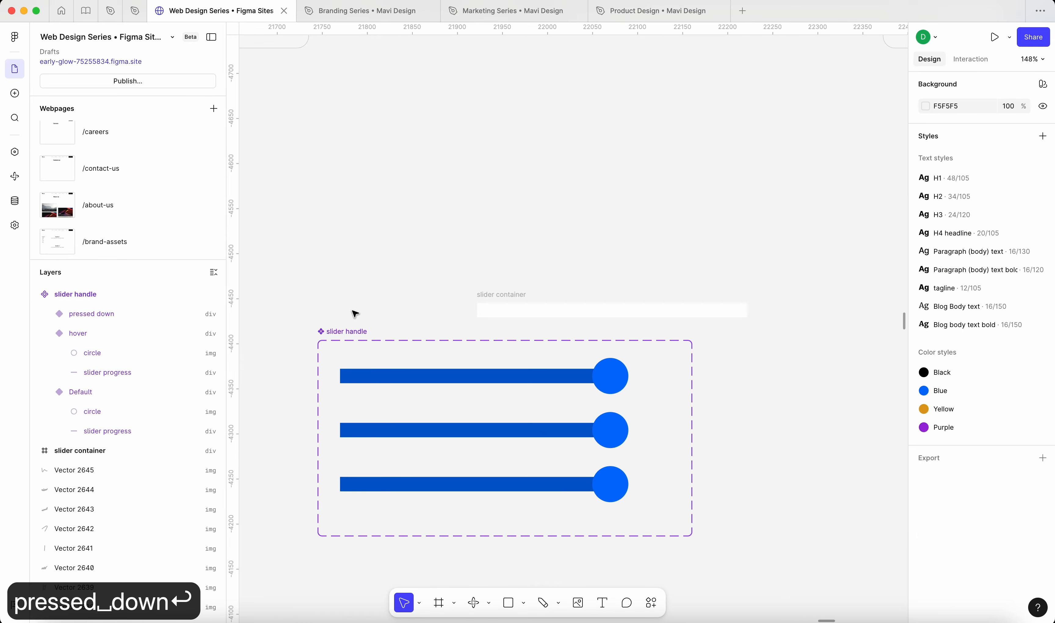
# Rename the slider handle component set's variant property to "state"
pyautogui.click(347, 332)
pyautogui.click(1028, 125)
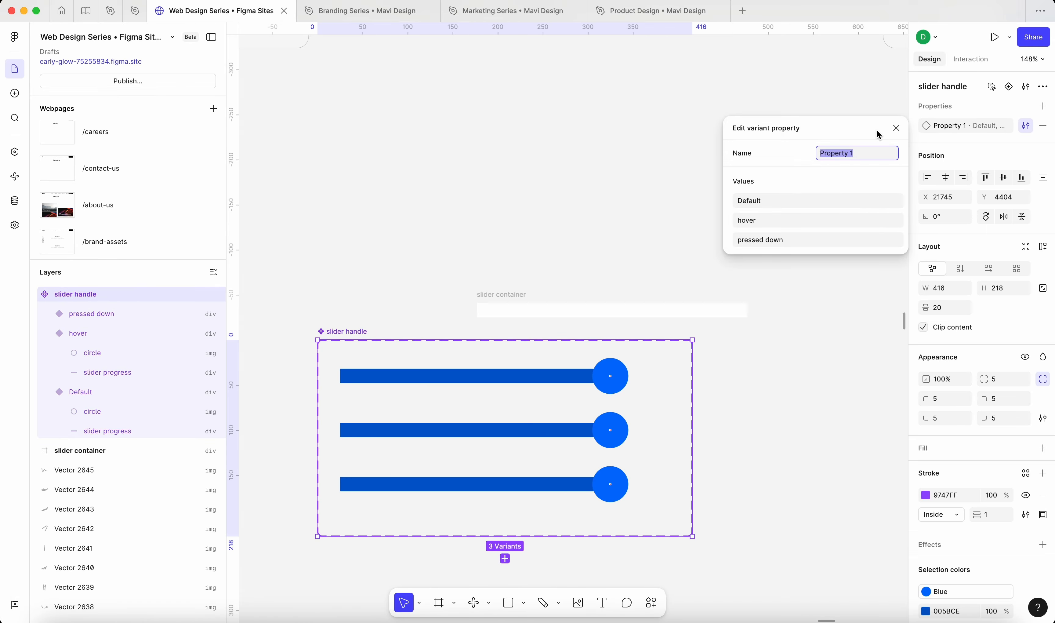
pyautogui.write('state')
pyautogui.press('Return')
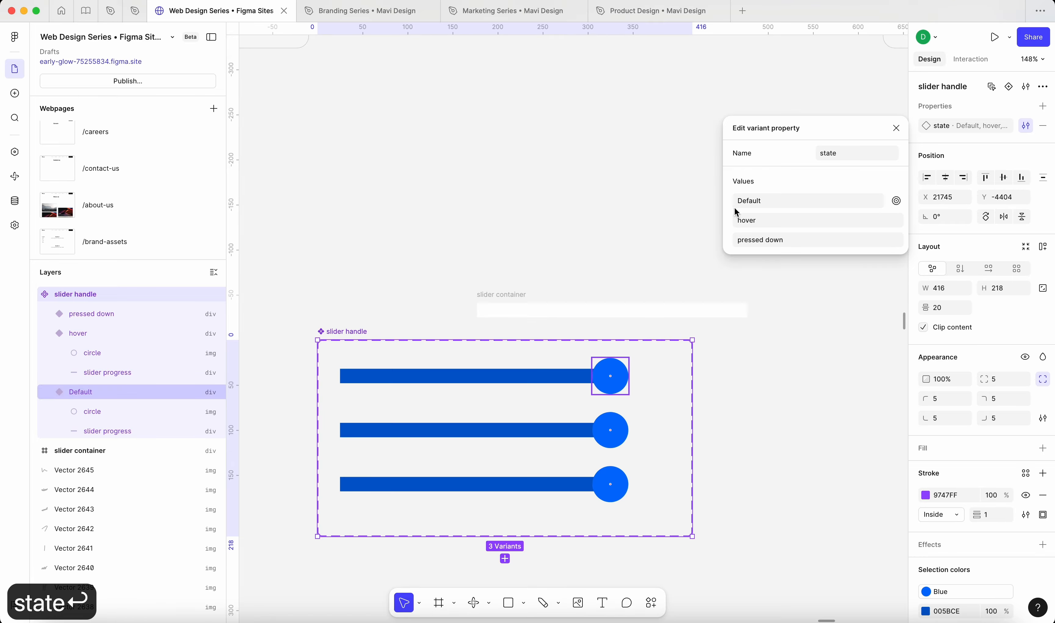
pyautogui.click(518, 238)
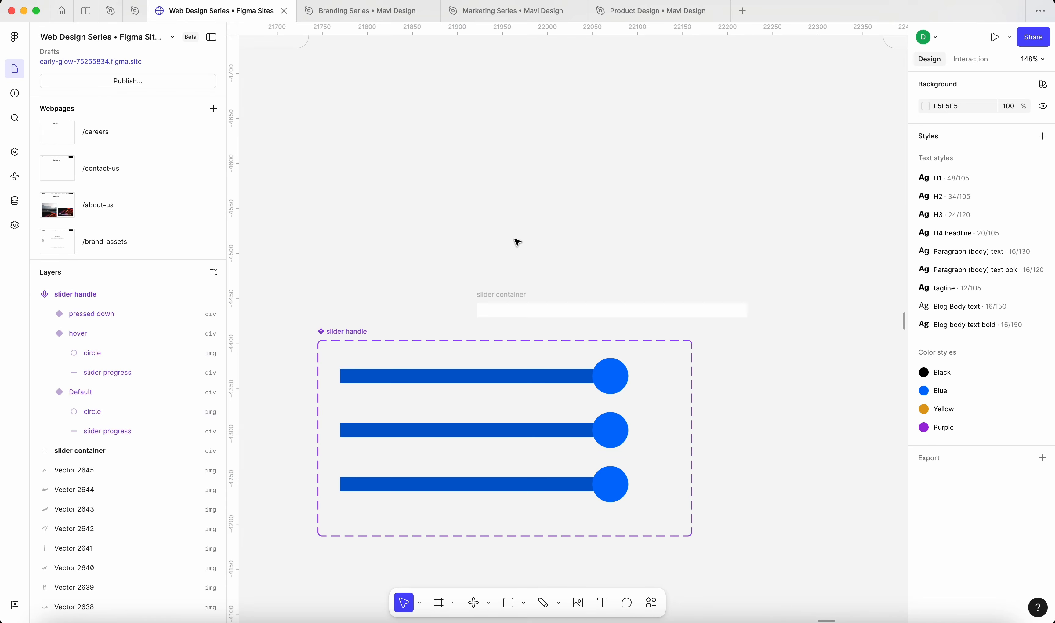
# Add a While hovering interaction to the Default variant that changes it to the hover state with Instant animation
pyautogui.click(604, 380)
pyautogui.scroll(10, 662, 403)
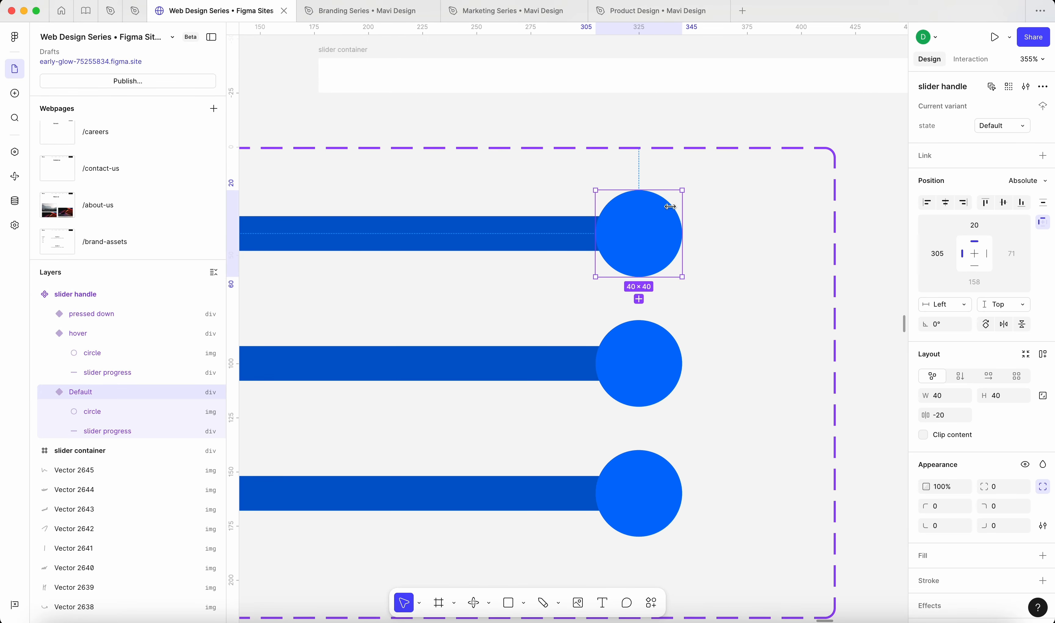
pyautogui.click(967, 59)
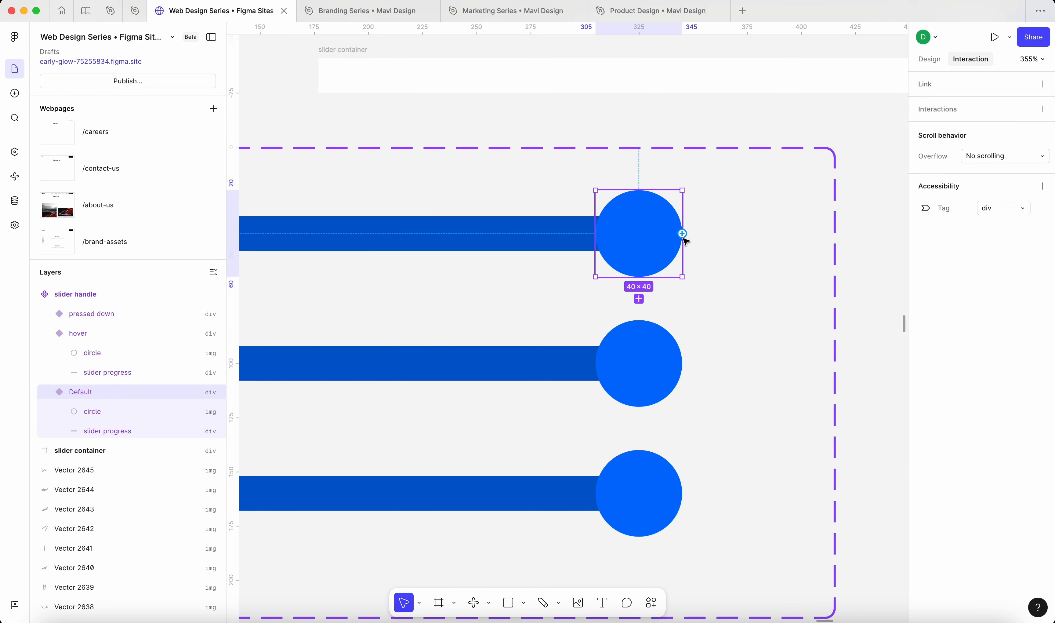
pyautogui.moveTo(683, 233); pyautogui.dragTo(654, 346)
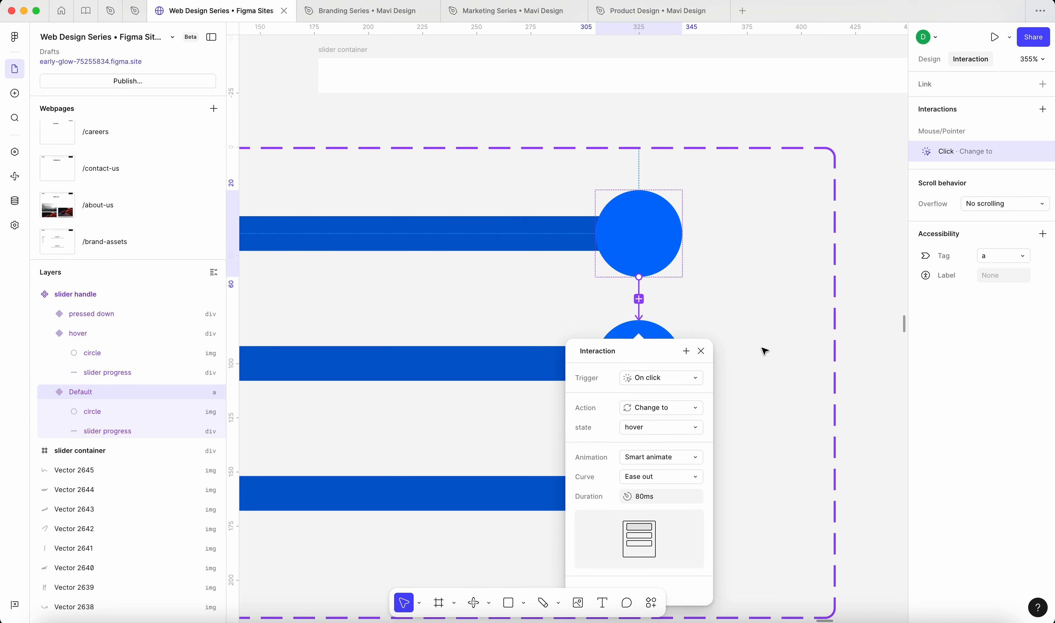
pyautogui.click(674, 381)
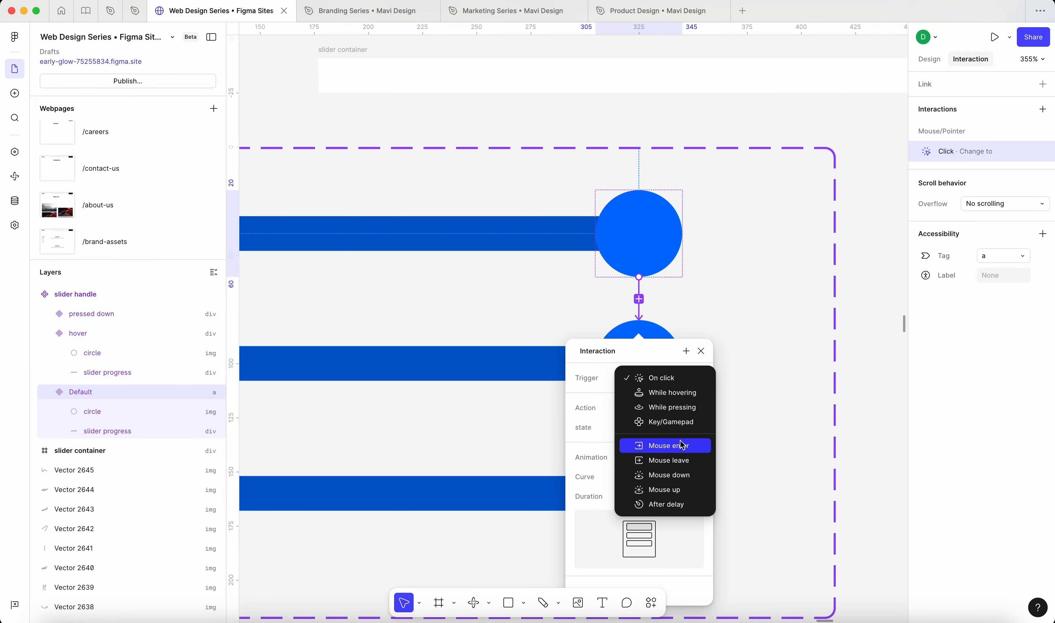
pyautogui.click(688, 394)
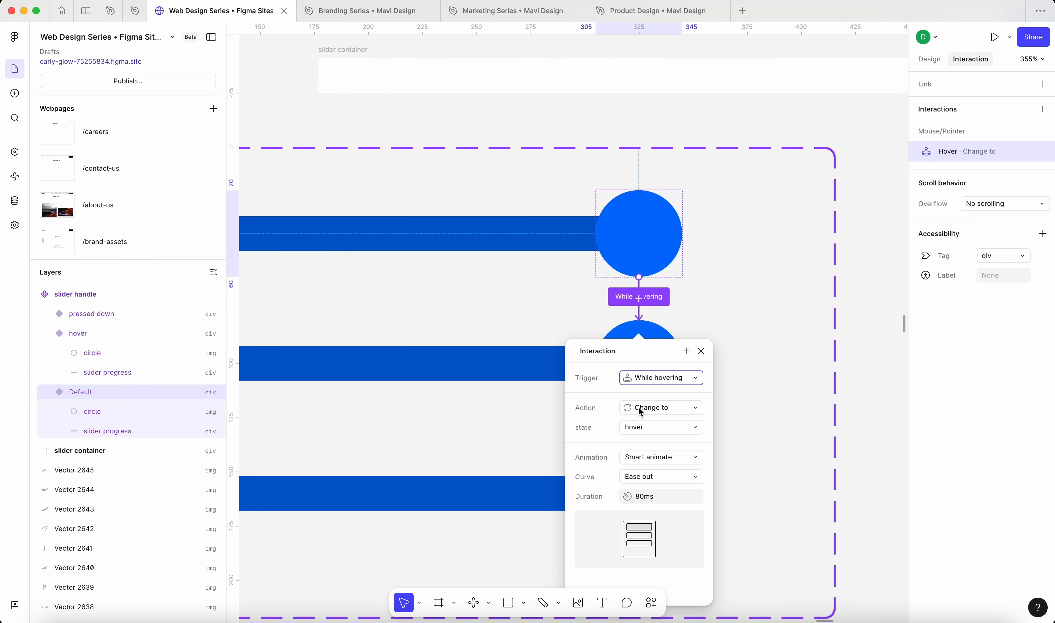
pyautogui.click(643, 466)
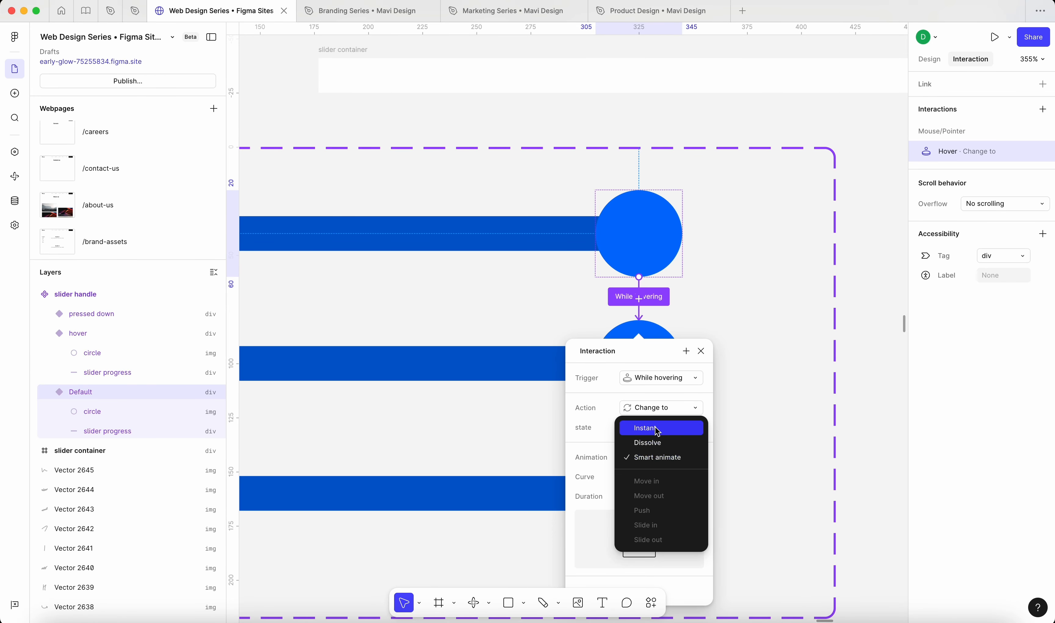
pyautogui.click(655, 427)
pyautogui.click(701, 351)
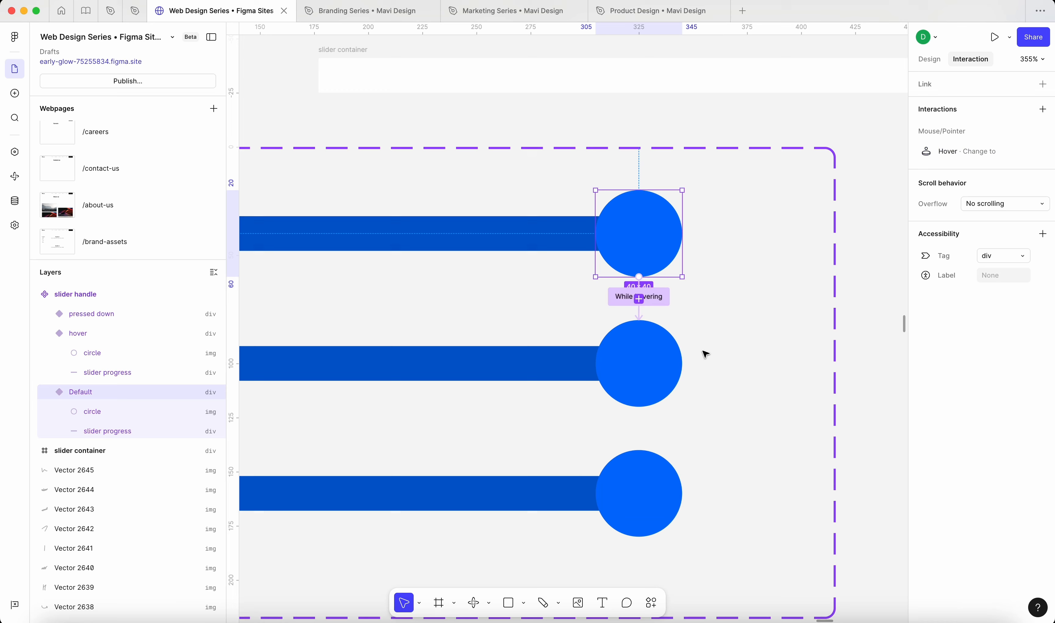
# Add a While pressing interaction to the hover variant that changes it to the pressed down state with Instant animation
pyautogui.click(648, 364)
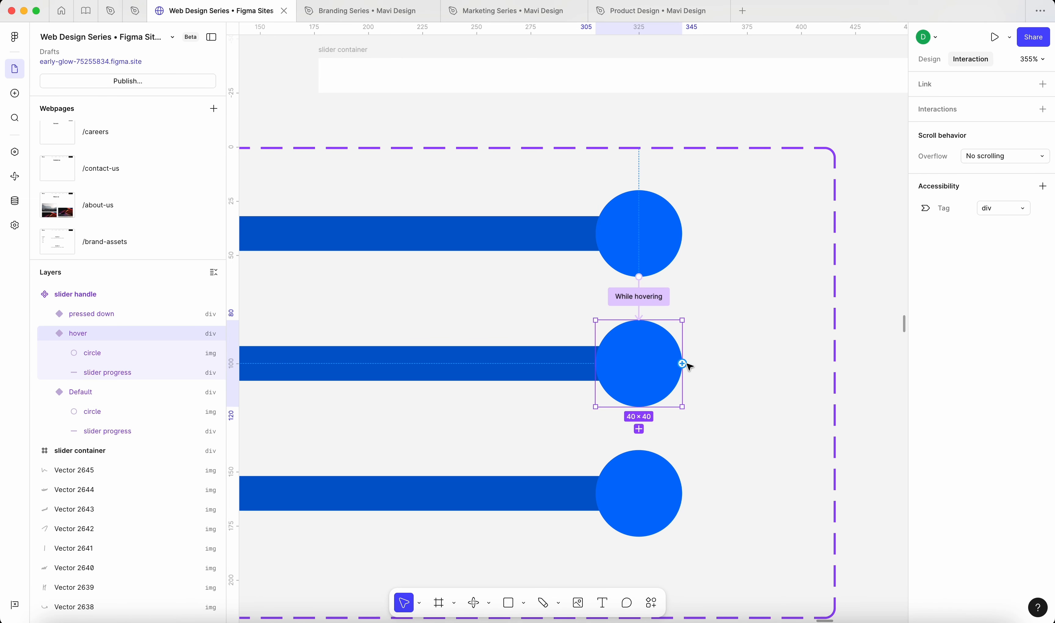
pyautogui.moveTo(730, 441); pyautogui.dragTo(662, 481)
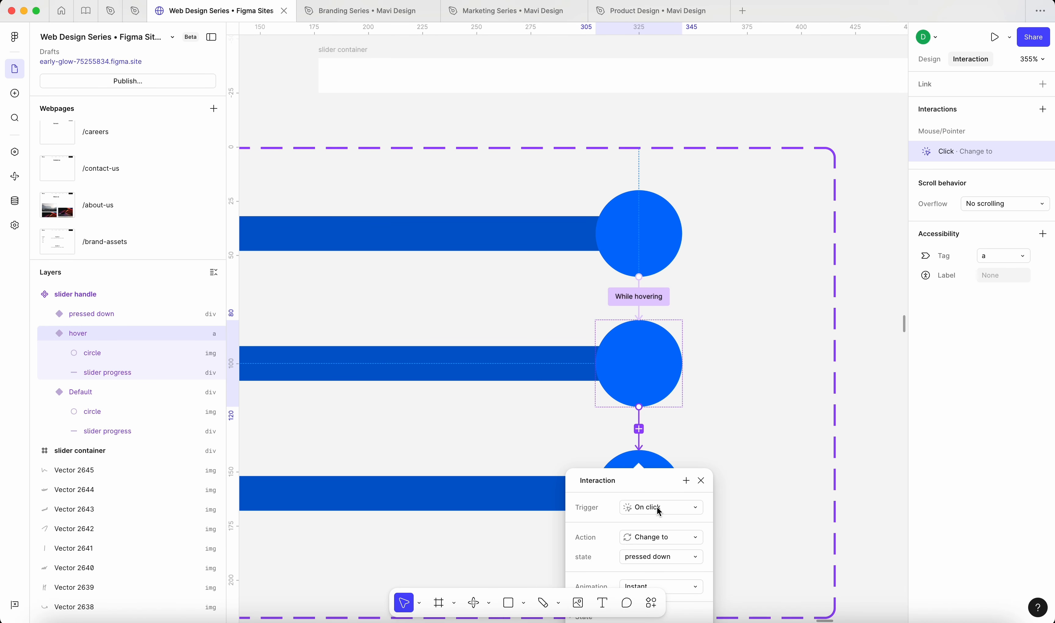
pyautogui.click(657, 506)
pyautogui.scroll(-8, 658, 519)
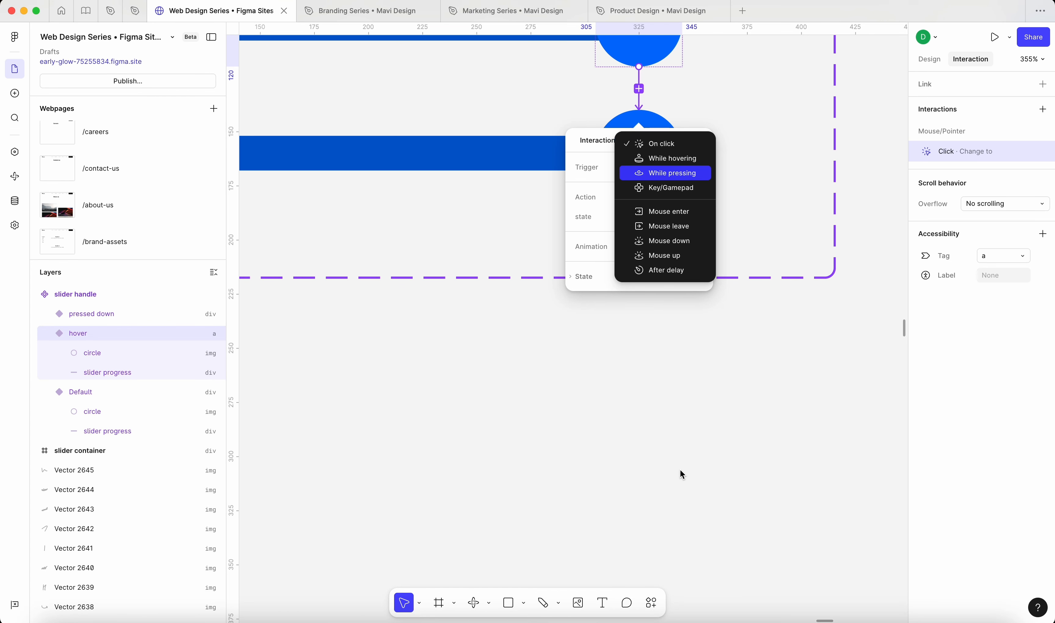
pyautogui.click(685, 173)
pyautogui.scroll(1, 686, 199)
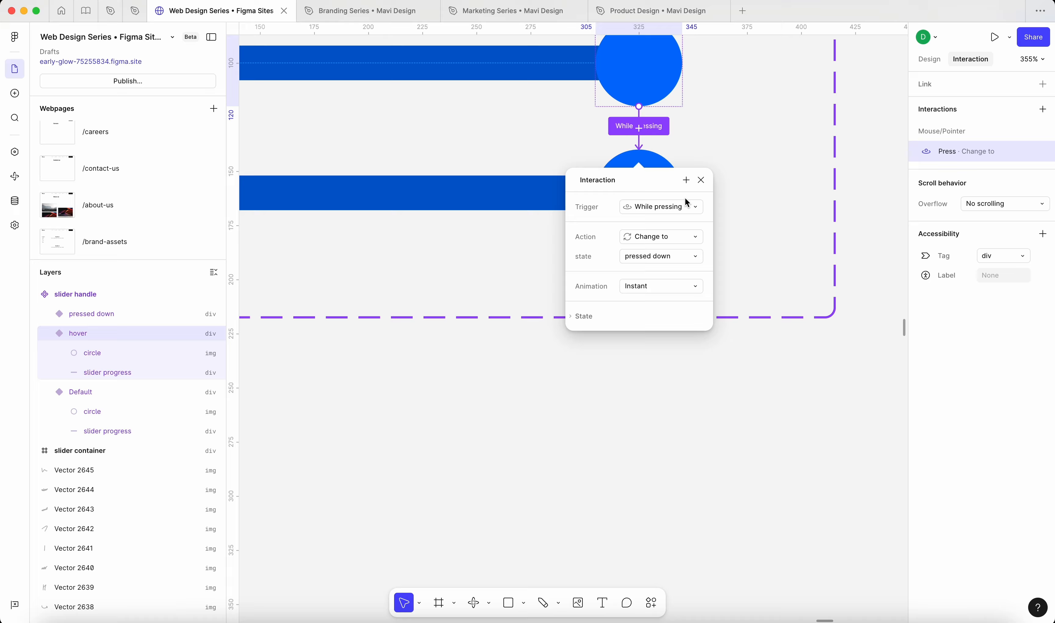
pyautogui.click(700, 180)
pyautogui.scroll(6, 693, 202)
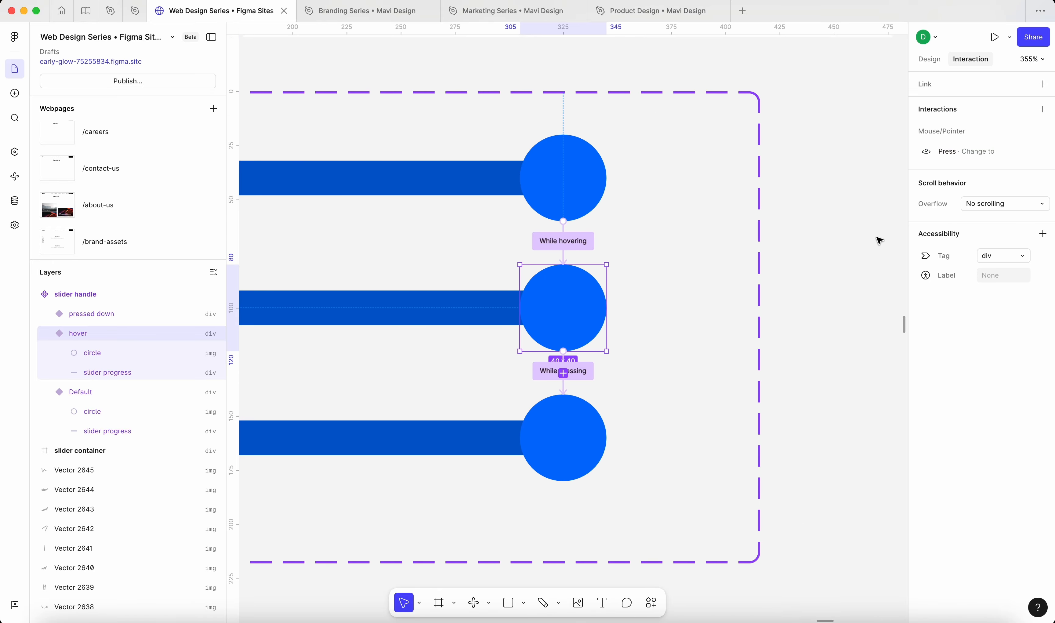
pyautogui.click(880, 241)
# Detach the Blue color style from the hover variant's circle and lighten its fill to 59A3FF
pyautogui.scroll(-5, 877, 240)
pyautogui.scroll(8, 876, 239)
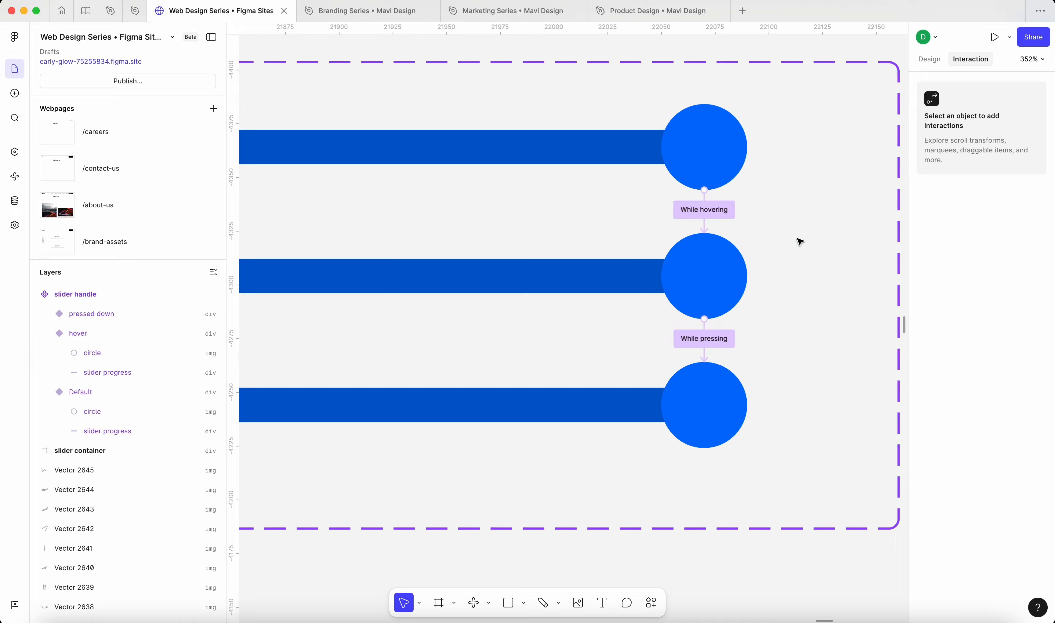
pyautogui.scroll(1, 735, 320)
pyautogui.hscroll(1, 735, 320)
pyautogui.keyDown('super'); pyautogui.click(668, 353); pyautogui.keyUp('super')
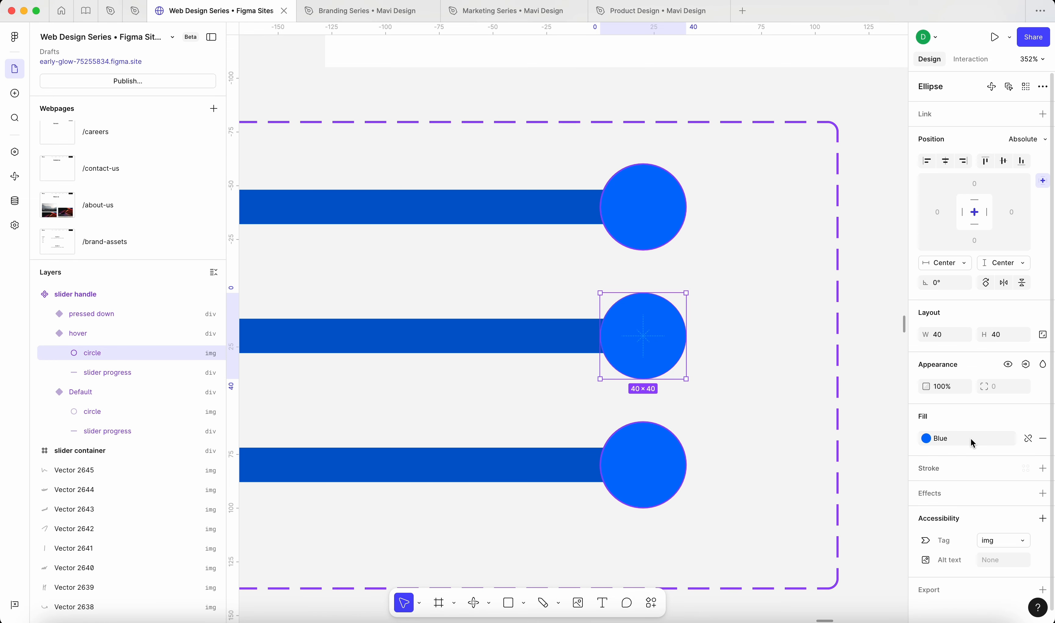
pyautogui.click(1028, 438)
pyautogui.click(929, 439)
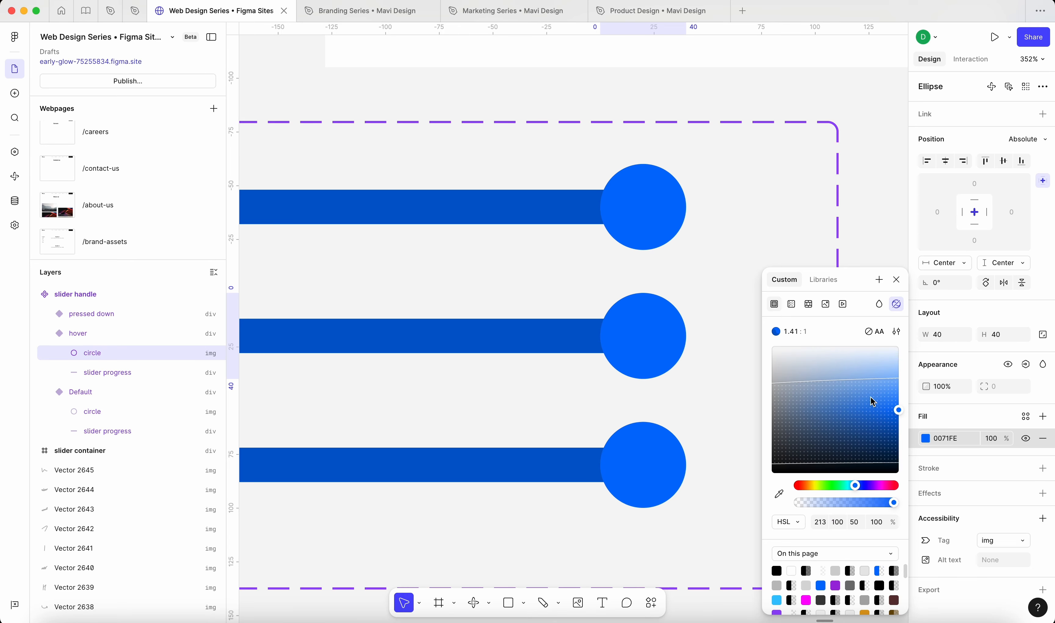
pyautogui.moveTo(899, 412); pyautogui.dragTo(902, 396)
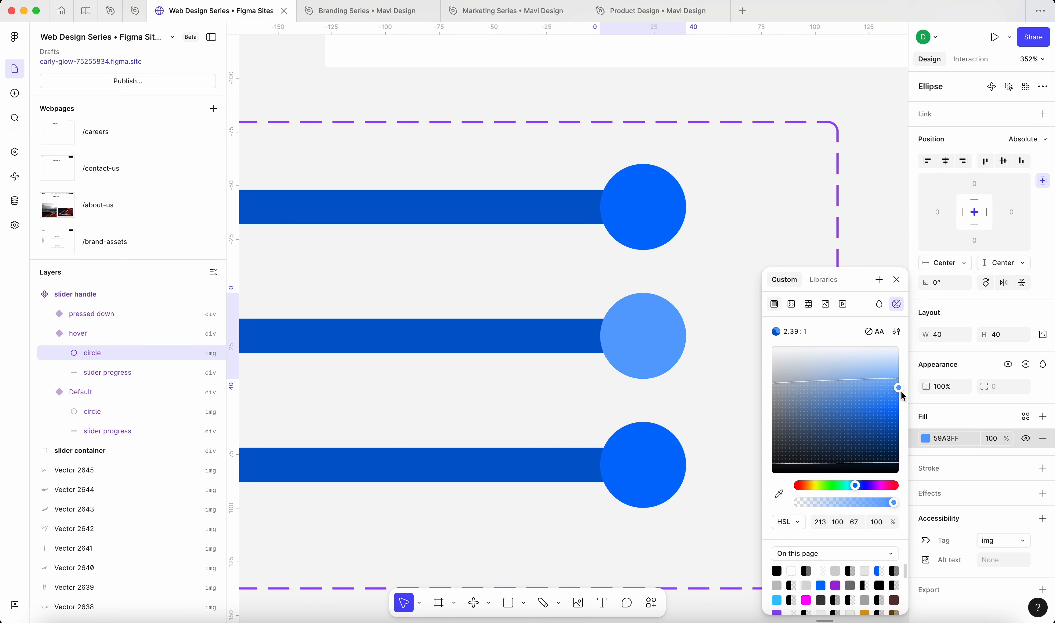
# Detach the color style from the pressed down variant's circle and darken its fill to 00316E
pyautogui.click(637, 470)
pyautogui.click(1028, 438)
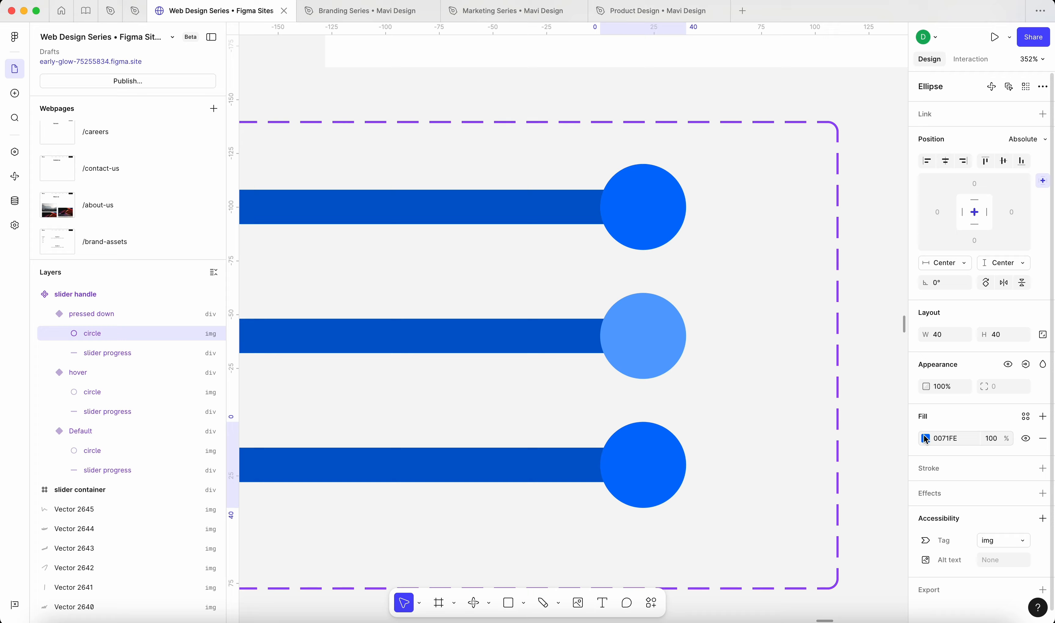
pyautogui.click(926, 439)
pyautogui.moveTo(886, 416); pyautogui.dragTo(908, 451)
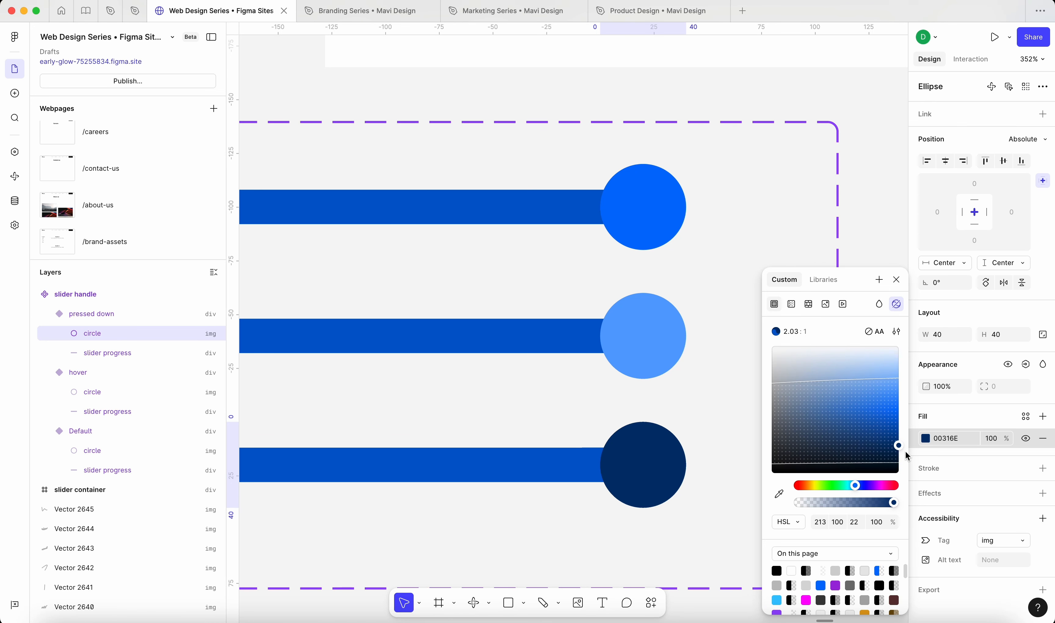
pyautogui.click(578, 399)
# Place a copy of the Default slider handle on the about-us page, below the Present day numbers
pyautogui.scroll(-5, 581, 394)
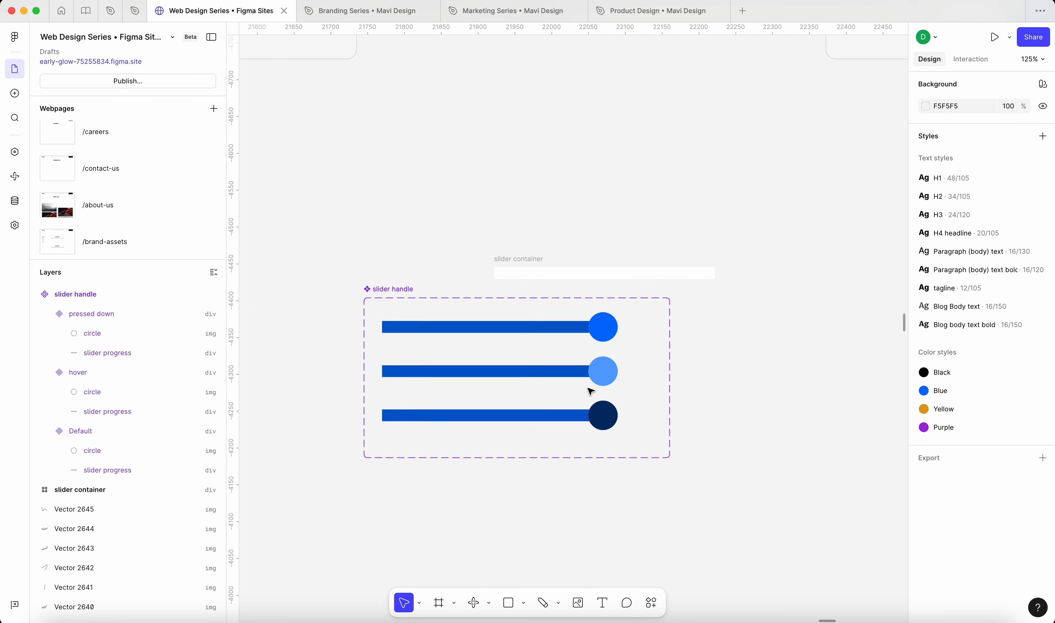
pyautogui.click(604, 342)
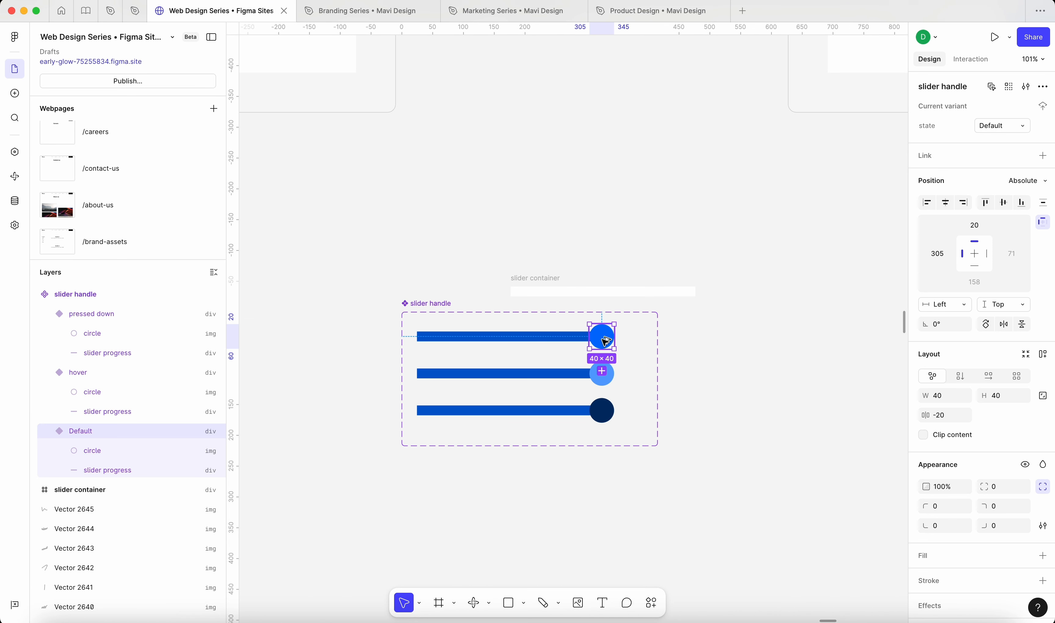
pyautogui.moveTo(606, 341); pyautogui.dragTo(556, 298)
pyautogui.scroll(-5, 596, 212)
pyautogui.scroll(10, 749, 252)
pyautogui.hscroll(-6, 559, 273)
pyautogui.scroll(3, 555, 298)
# Preview the about-us page and test the slider handle's hover and pressed behaviour below the Present day section
pyautogui.click(995, 38)
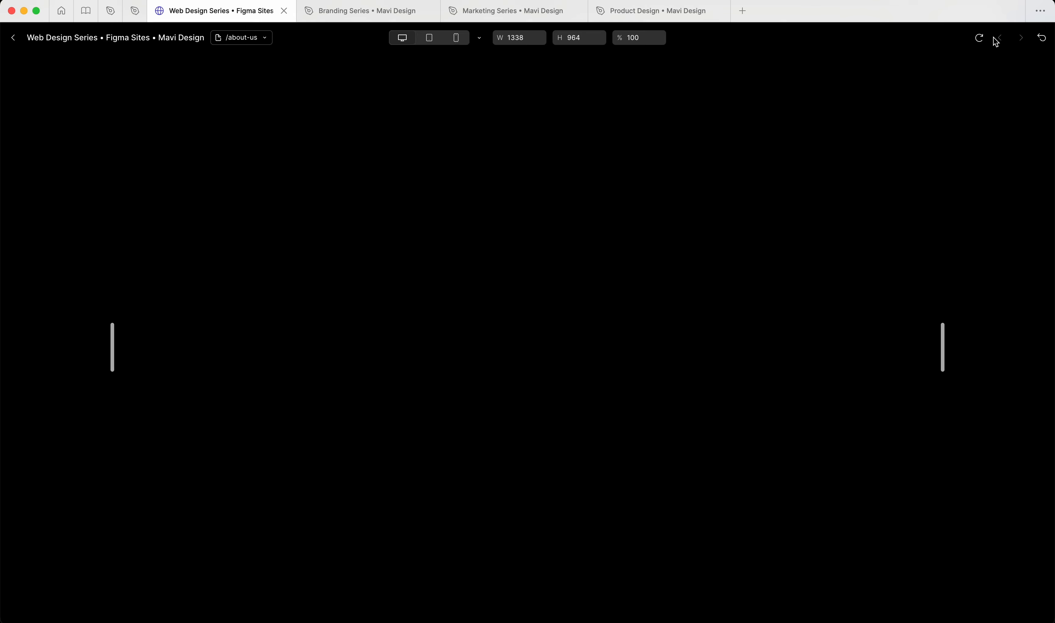
pyautogui.scroll(-15, 719, 269)
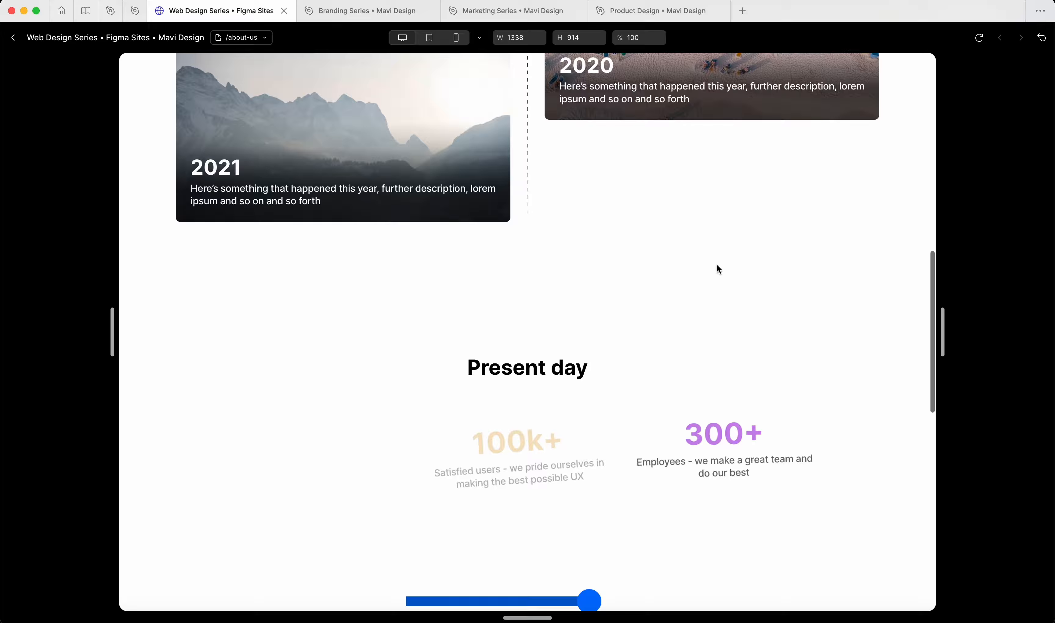
pyautogui.scroll(-2, 719, 269)
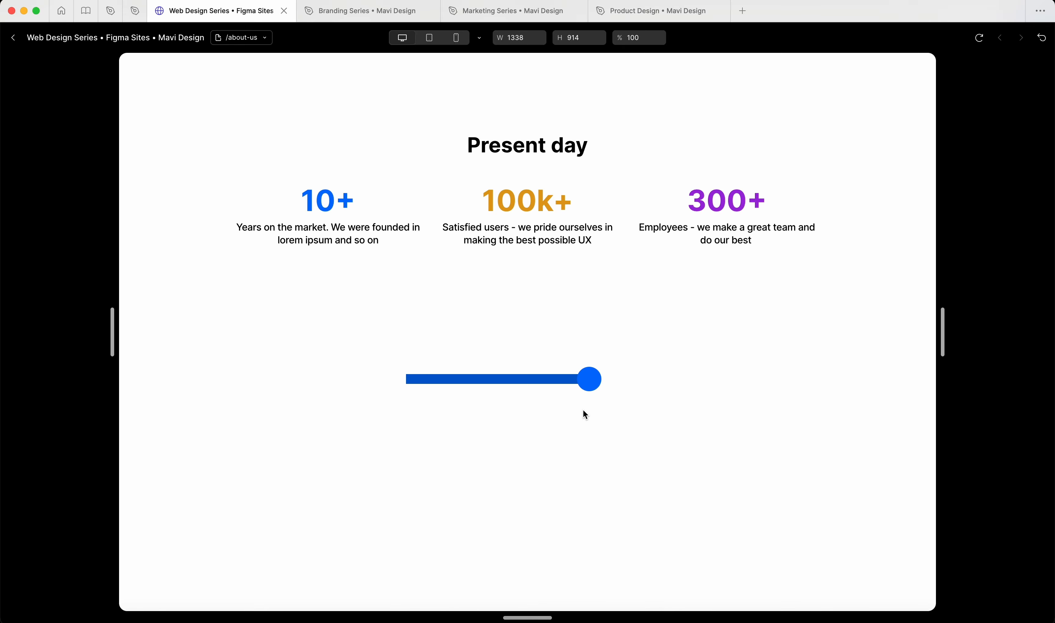
pyautogui.click(599, 387)
pyautogui.scroll(10, 370, 450)
pyautogui.scroll(-6, 370, 450)
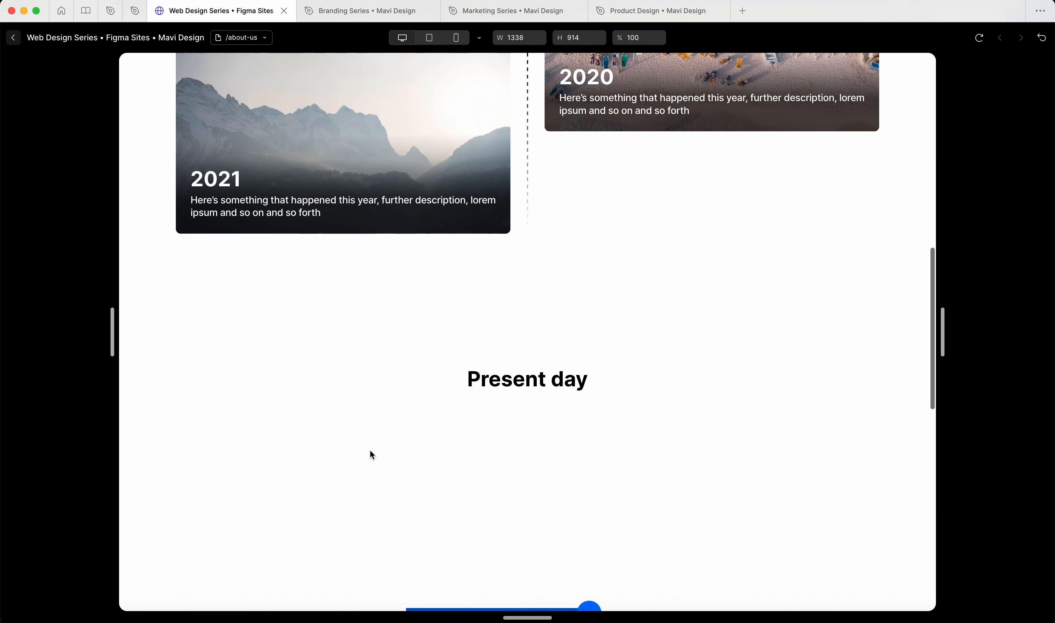
pyautogui.scroll(-2, 371, 452)
pyautogui.moveTo(808, 400); pyautogui.dragTo(455, 291)
pyautogui.click(429, 279)
# In the preview, go to the Blog page through Resources and view the featured article's Daily transactions chart
pyautogui.scroll(15, 432, 276)
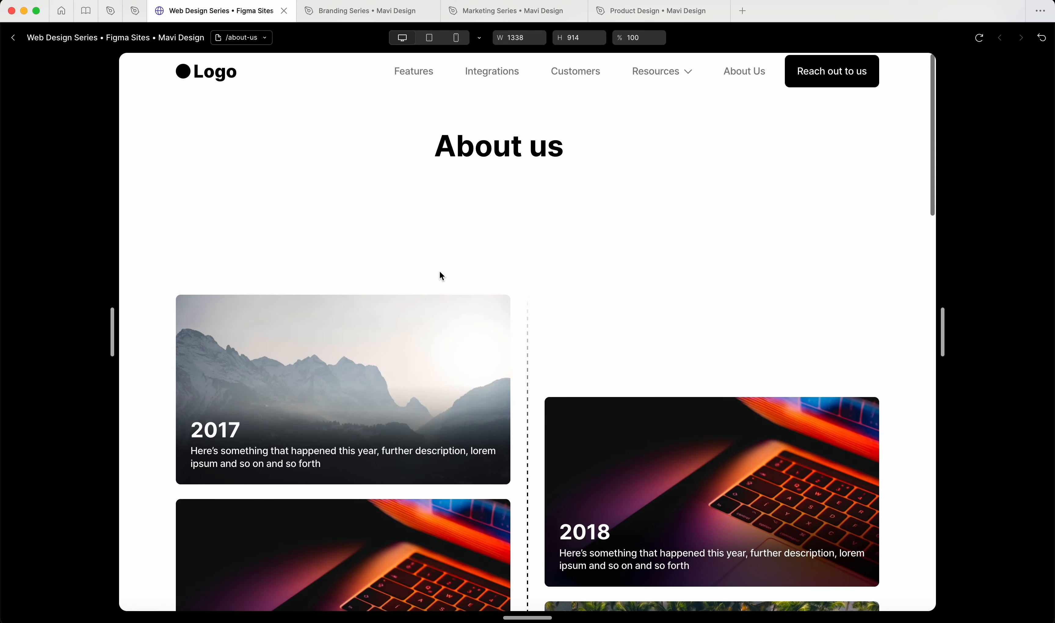
pyautogui.click(638, 70)
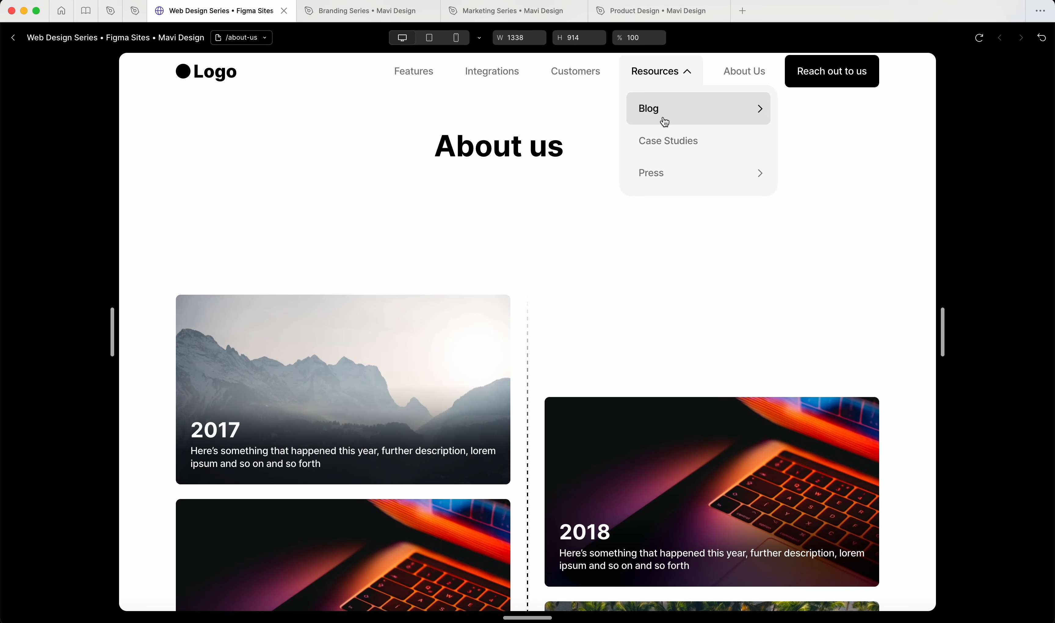
pyautogui.click(665, 123)
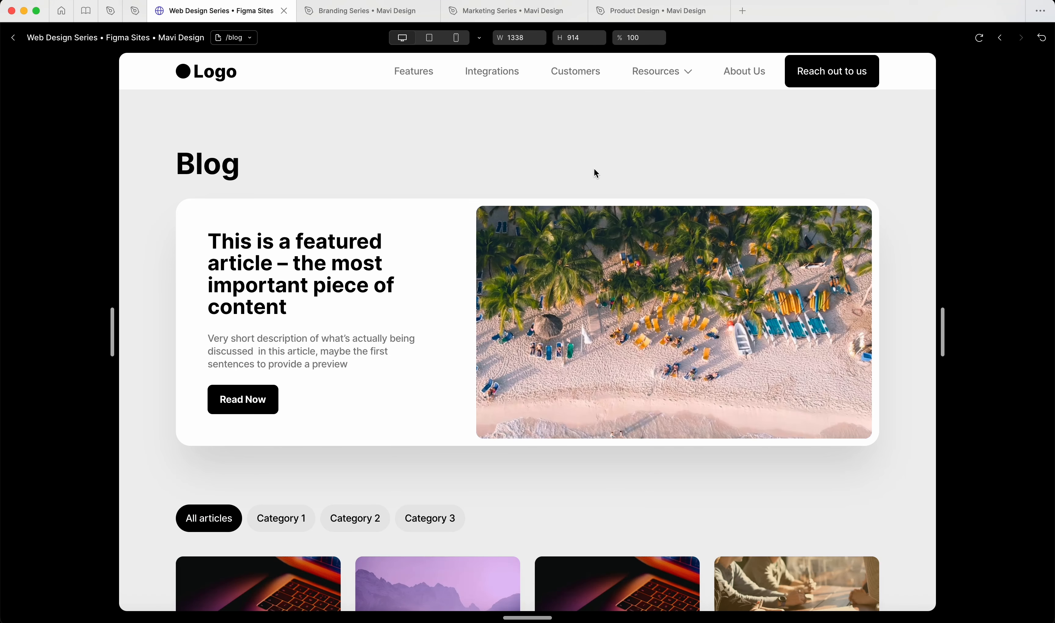
pyautogui.scroll(-3, 593, 170)
pyautogui.click(243, 504)
pyautogui.scroll(-5, 241, 506)
pyautogui.scroll(-7, 241, 504)
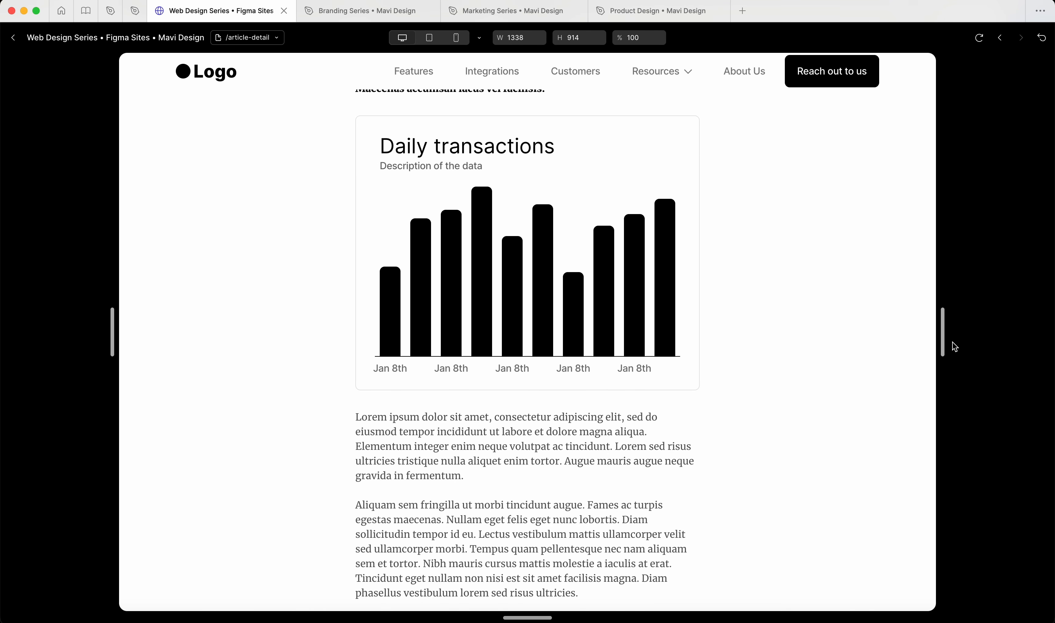
# Check the article's bar chart at the 360 mobile width and the 1144 tablet width, and close the preview
pyautogui.moveTo(955, 346); pyautogui.dragTo(597, 295)
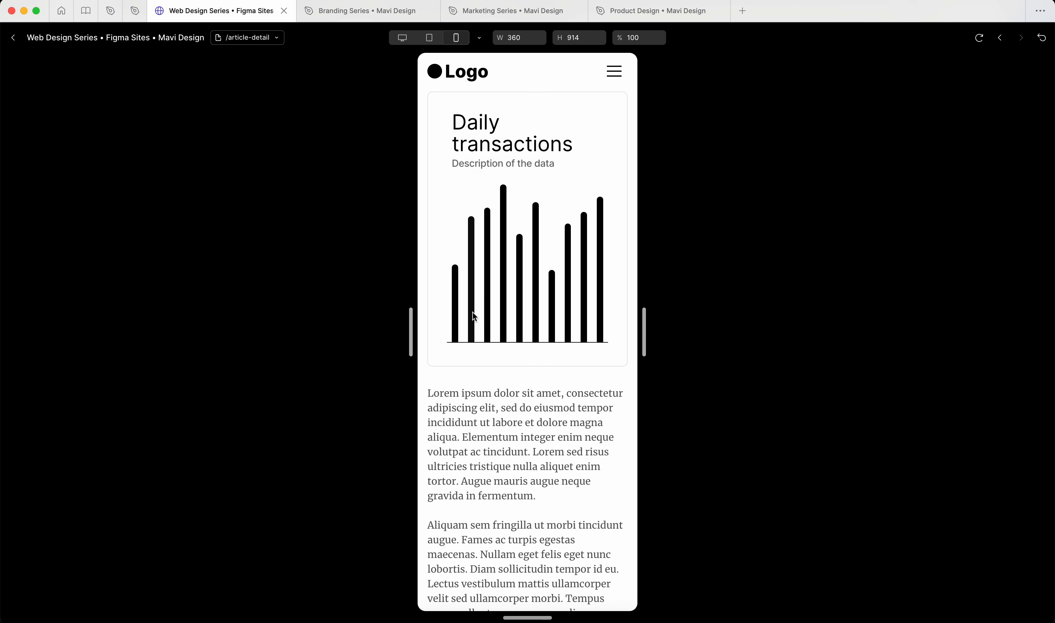
pyautogui.click(429, 38)
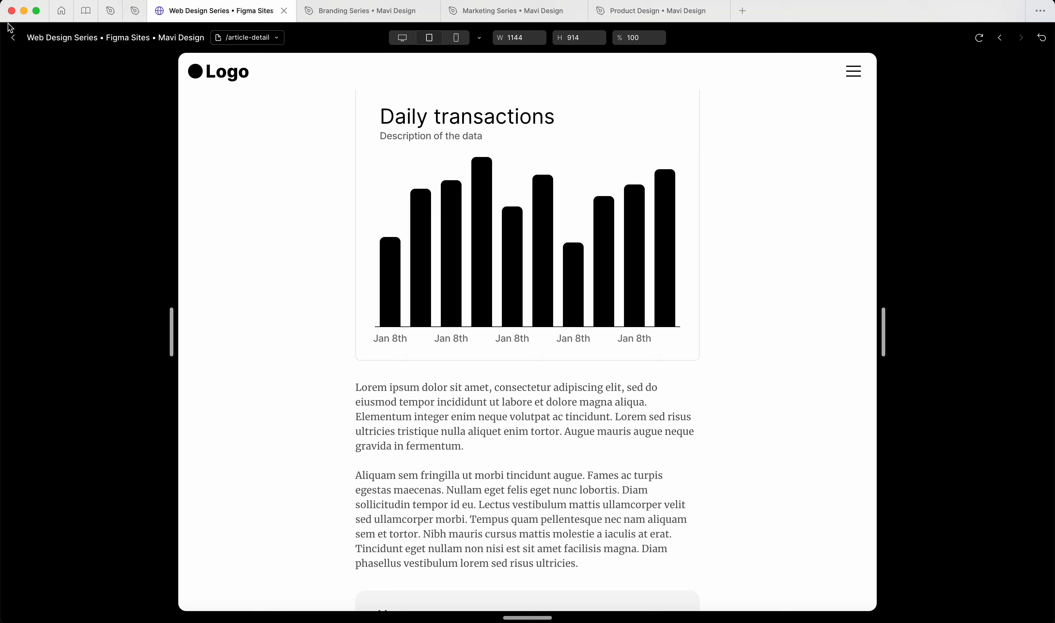
pyautogui.click(11, 38)
# Move the slider handle component set away from the slider container, to X 21656 and Y -4293
pyautogui.click(488, 364)
pyautogui.scroll(-3, 487, 363)
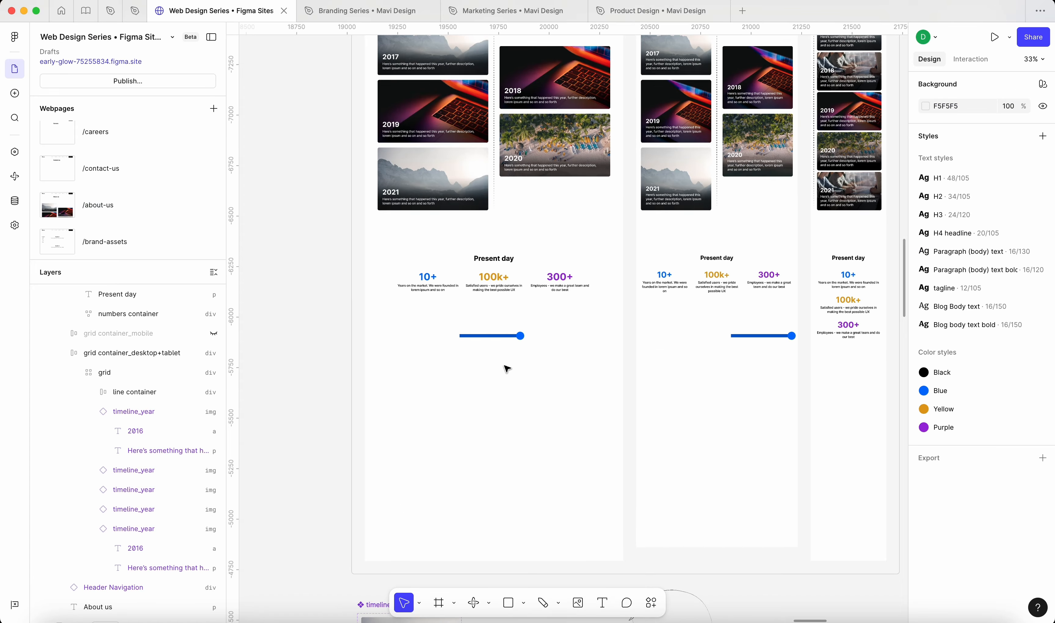
pyautogui.scroll(5, 518, 332)
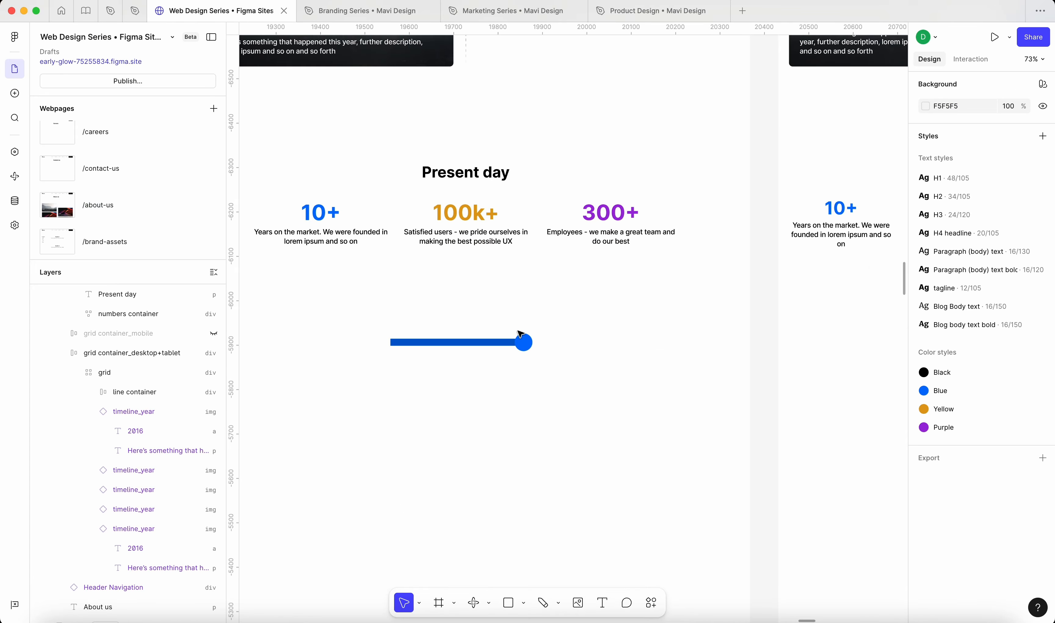
pyautogui.scroll(-7, 518, 332)
pyautogui.scroll(8, 518, 332)
pyautogui.scroll(-8, 520, 334)
pyautogui.scroll(2, 524, 348)
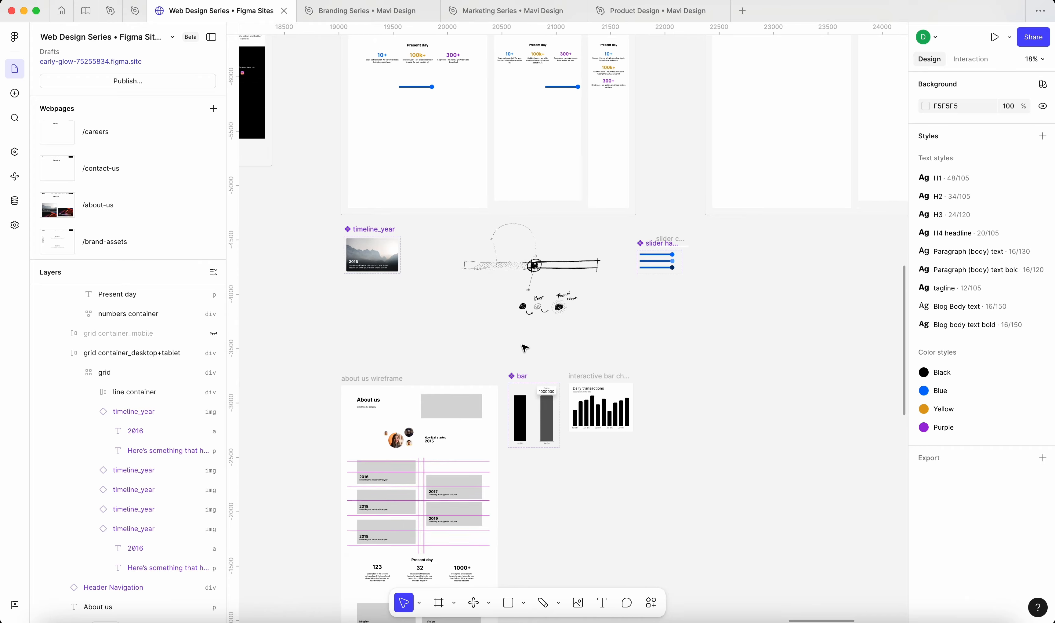
pyautogui.scroll(5, 689, 281)
pyautogui.click(511, 217)
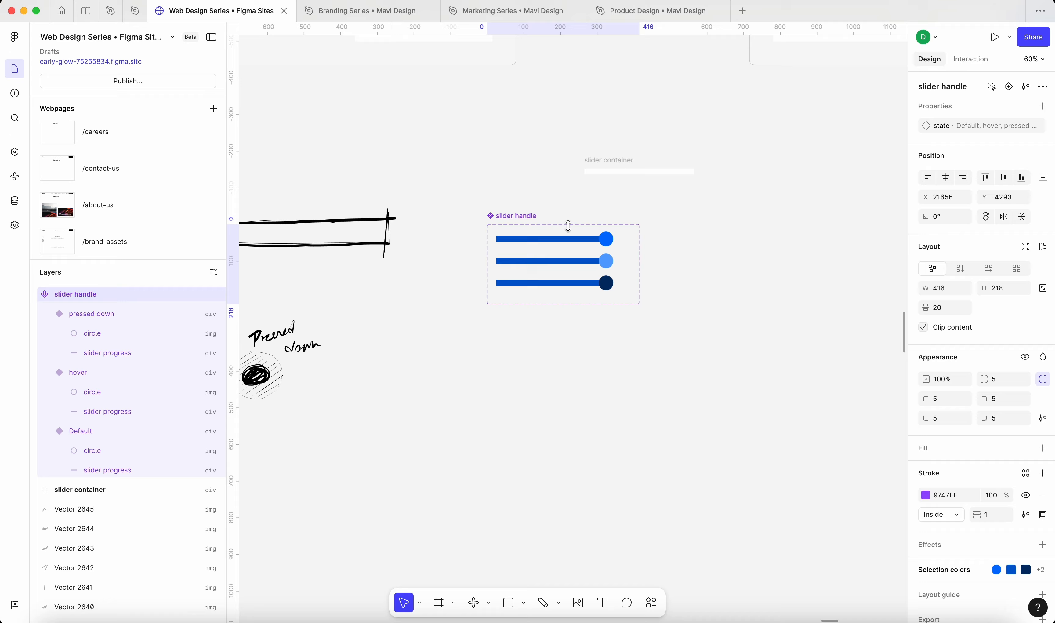
pyautogui.click(625, 209)
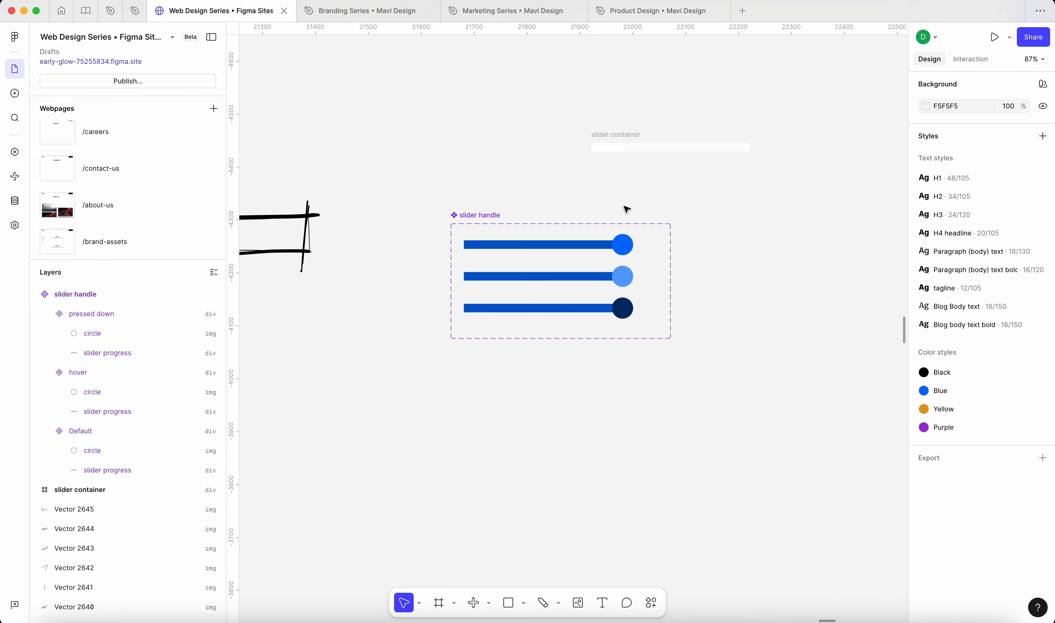
# Place an instance of the Default slider handle inside the slider container, at its left end
pyautogui.click(607, 239)
pyautogui.scroll(5, 605, 239)
pyautogui.moveTo(637, 258); pyautogui.dragTo(596, 140)
pyautogui.scroll(3, 695, 130)
pyautogui.click(745, 251)
pyautogui.click(615, 251)
pyautogui.moveTo(615, 250); pyautogui.dragTo(483, 210)
pyautogui.hscroll(3, 513, 252)
# Increase the slider container's height to 40, keeping its width at 300
pyautogui.click(495, 189)
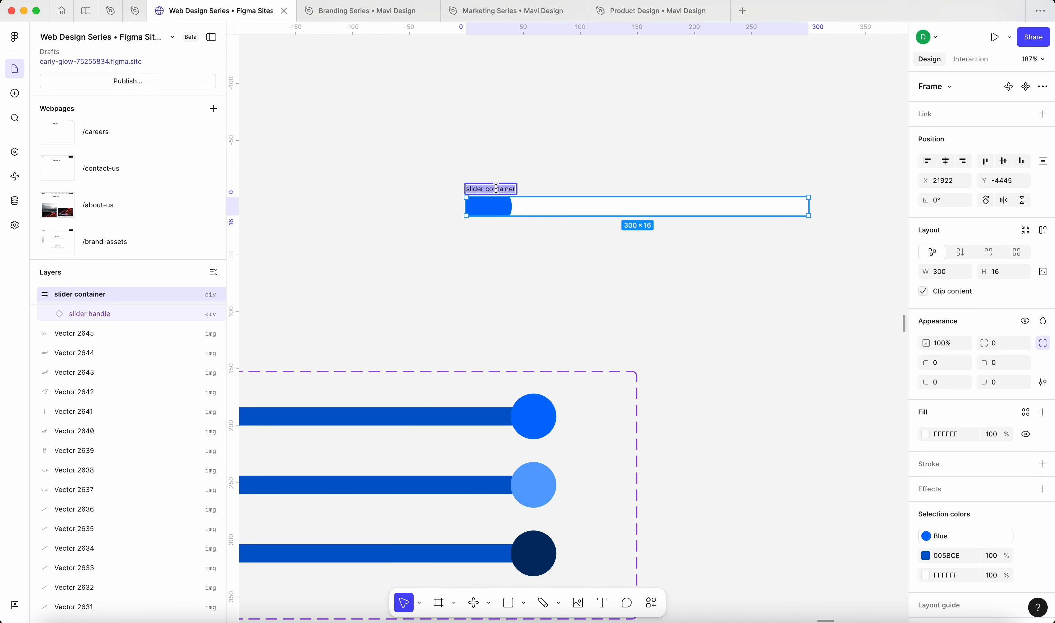
pyautogui.click(518, 190)
pyautogui.click(509, 191)
pyautogui.scroll(5, 551, 200)
pyautogui.moveTo(556, 196); pyautogui.dragTo(558, 173)
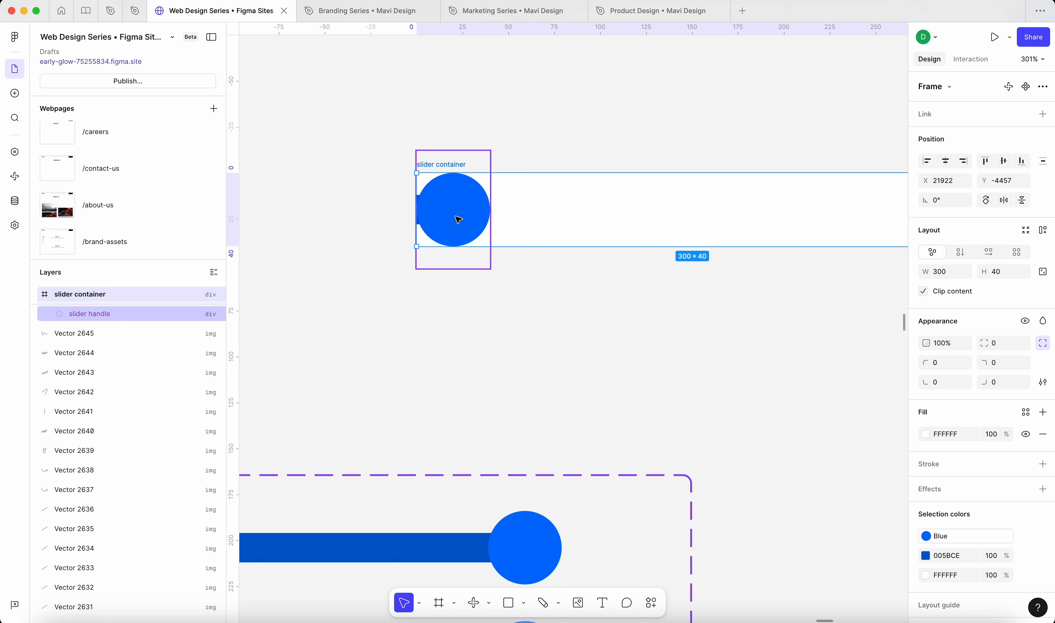
pyautogui.click(537, 133)
# Reset the slider handle instance in the slider container to its original 40 × 40 size
pyautogui.scroll(-10, 537, 132)
pyautogui.click(513, 150)
pyautogui.scroll(10, 514, 149)
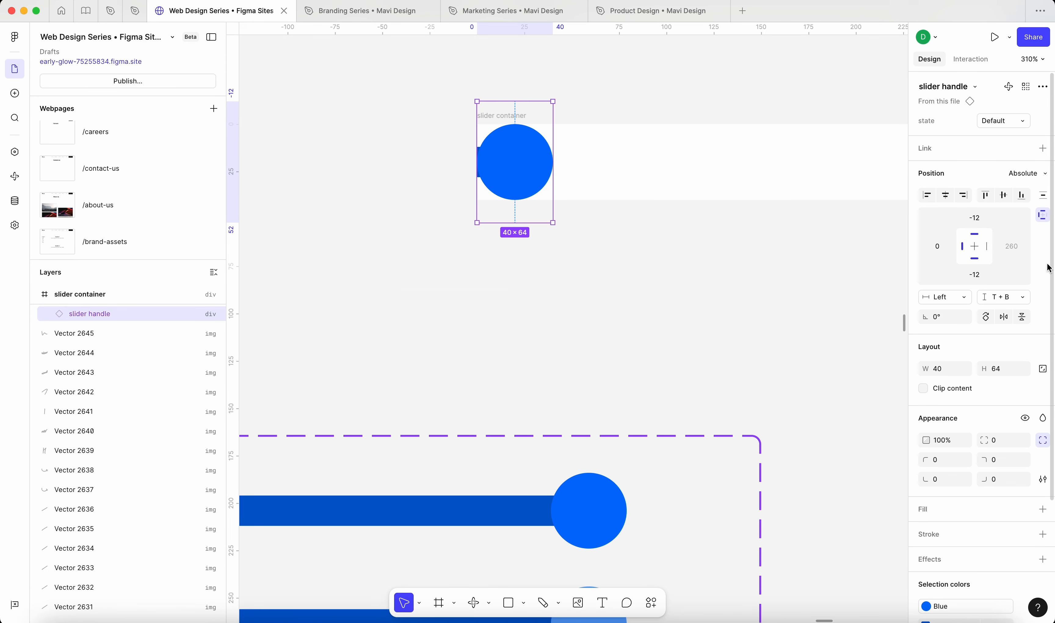
pyautogui.click(1043, 88)
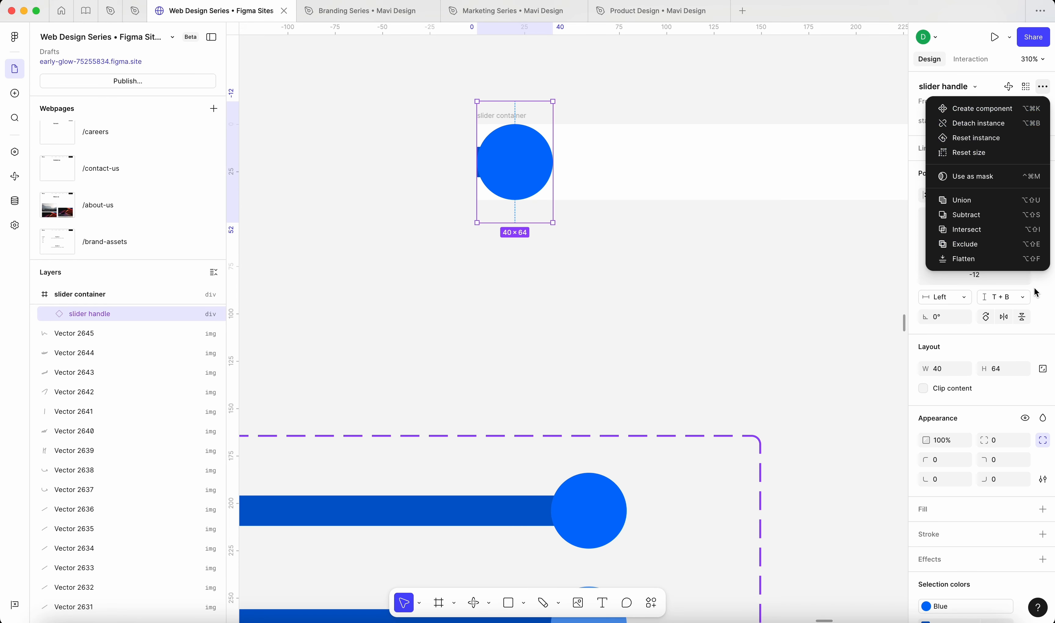
pyautogui.click(1010, 138)
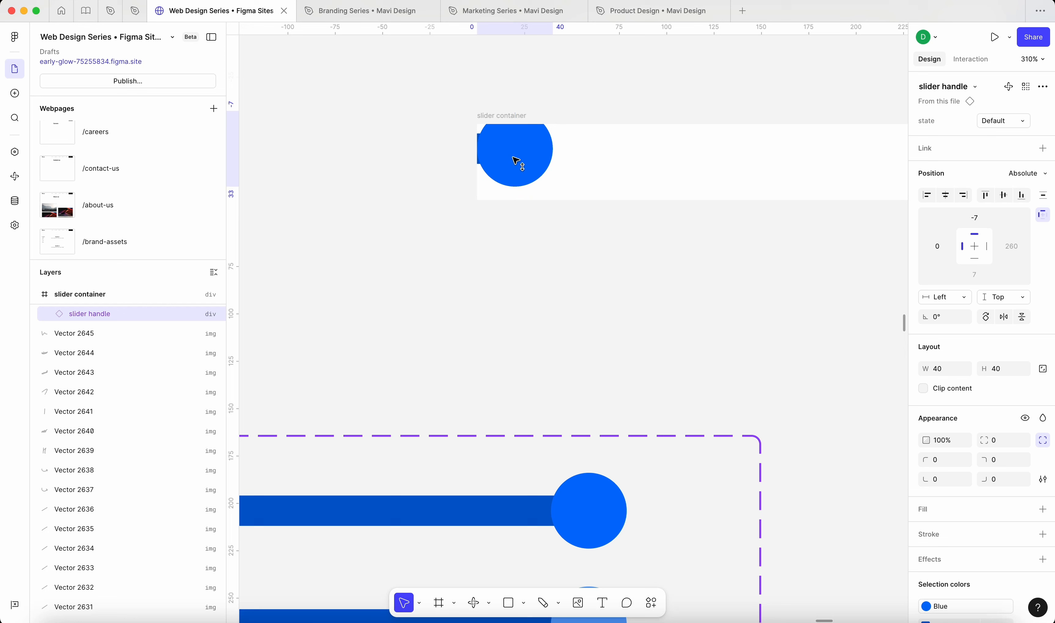
# Fit the handle instance vertically in the slider container with top and bottom offsets of 0 and a top-and-bottom constraint
pyautogui.click(943, 297)
pyautogui.click(1026, 298)
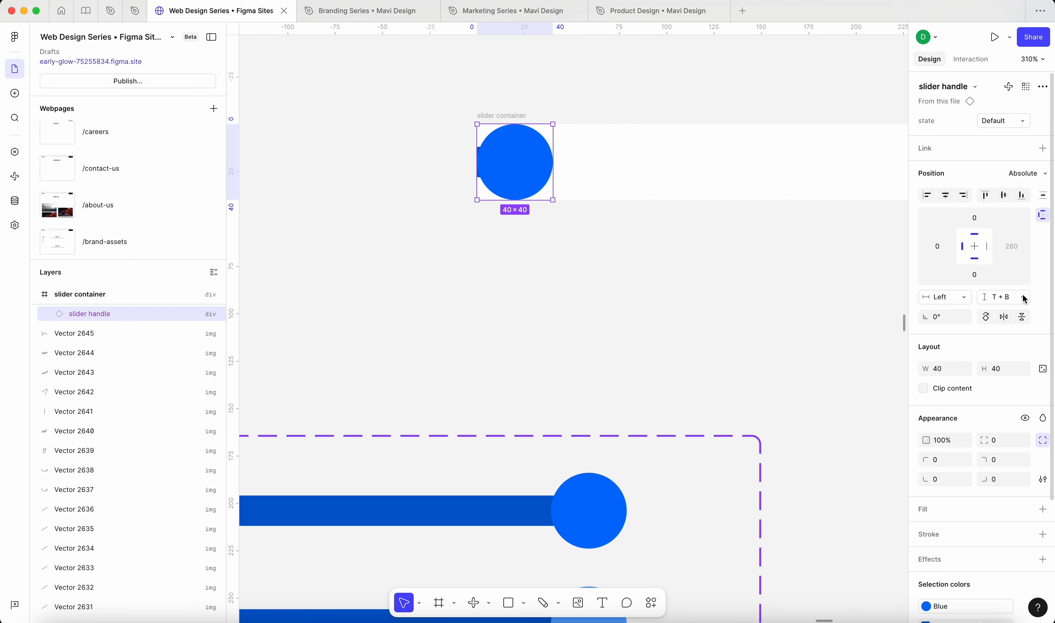
pyautogui.click(1024, 297)
pyautogui.click(1020, 296)
pyautogui.click(698, 285)
pyautogui.click(516, 137)
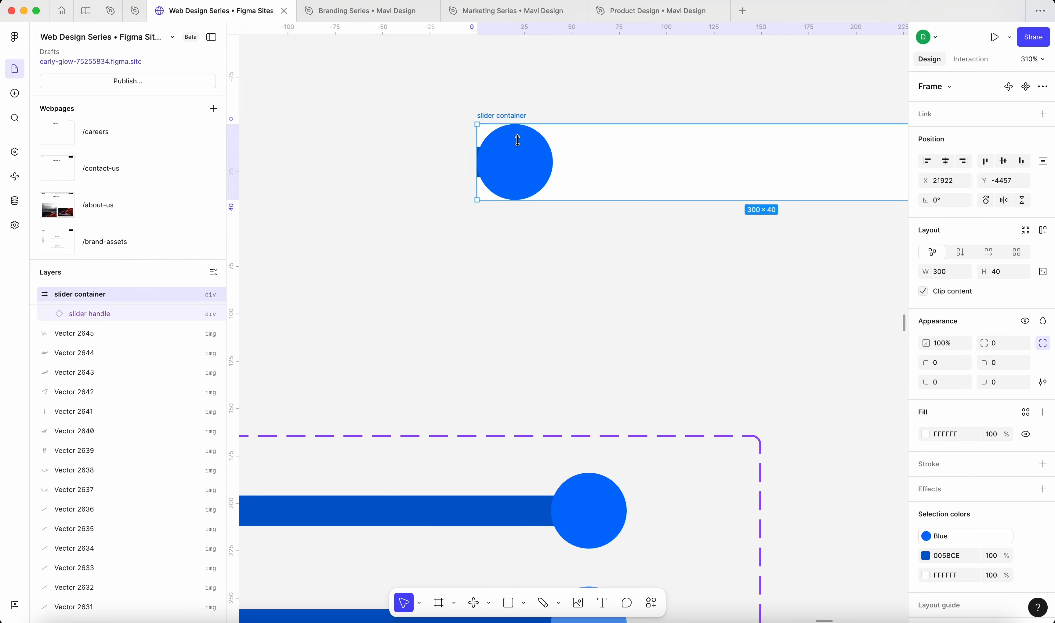
# Examine how the slider handle and its progress bar fit against the slider container's left end
pyautogui.click(529, 159)
pyautogui.scroll(-10, 476, 322)
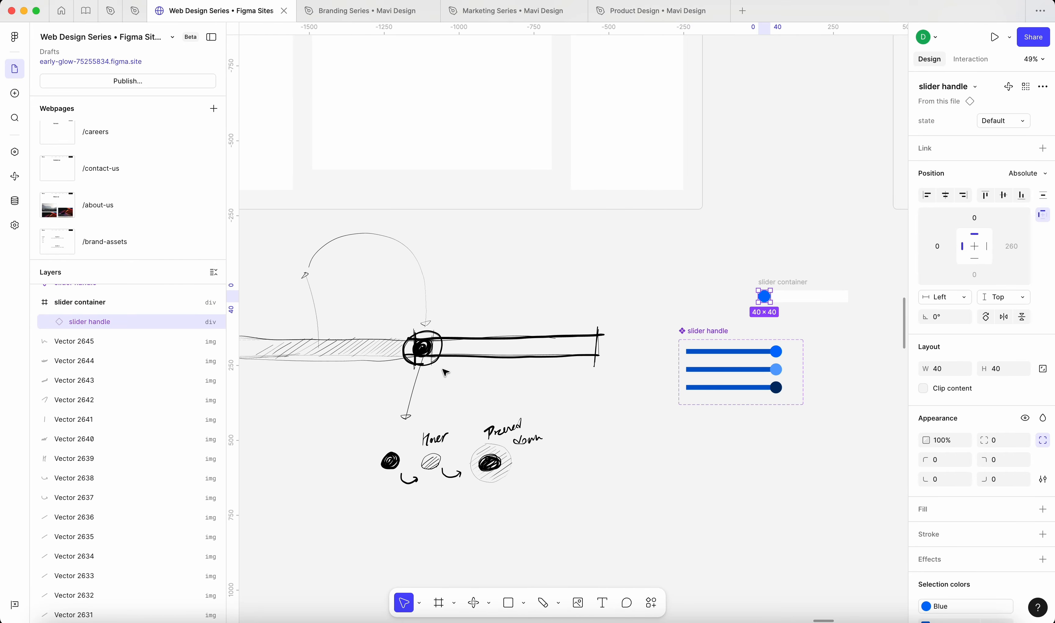
pyautogui.hscroll(5, 444, 372)
pyautogui.scroll(9, 670, 276)
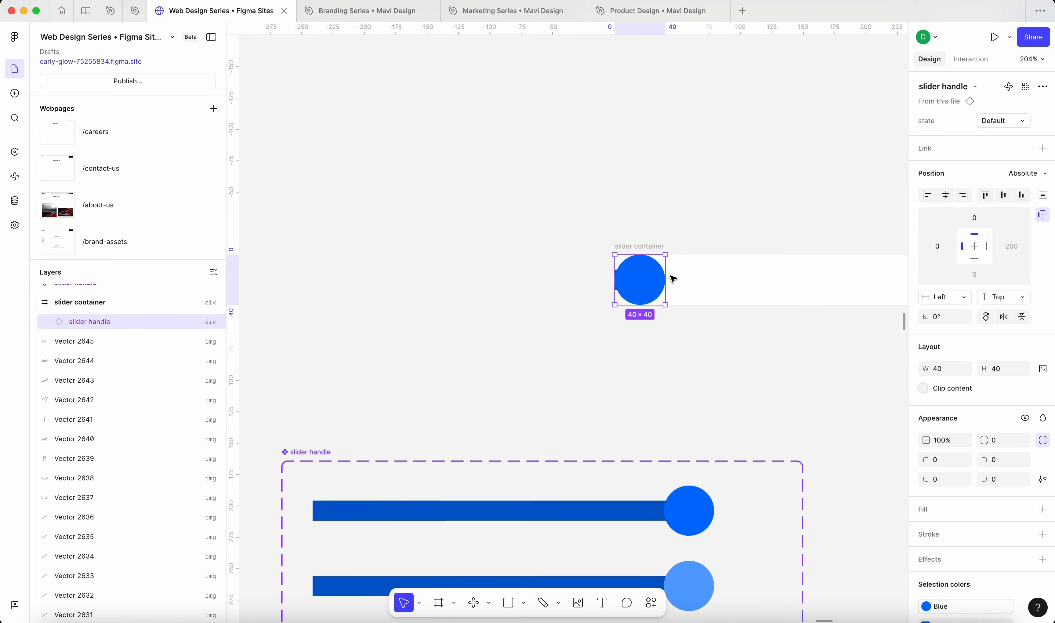
pyautogui.hscroll(8, 671, 277)
pyautogui.click(672, 278)
pyautogui.scroll(9, 438, 261)
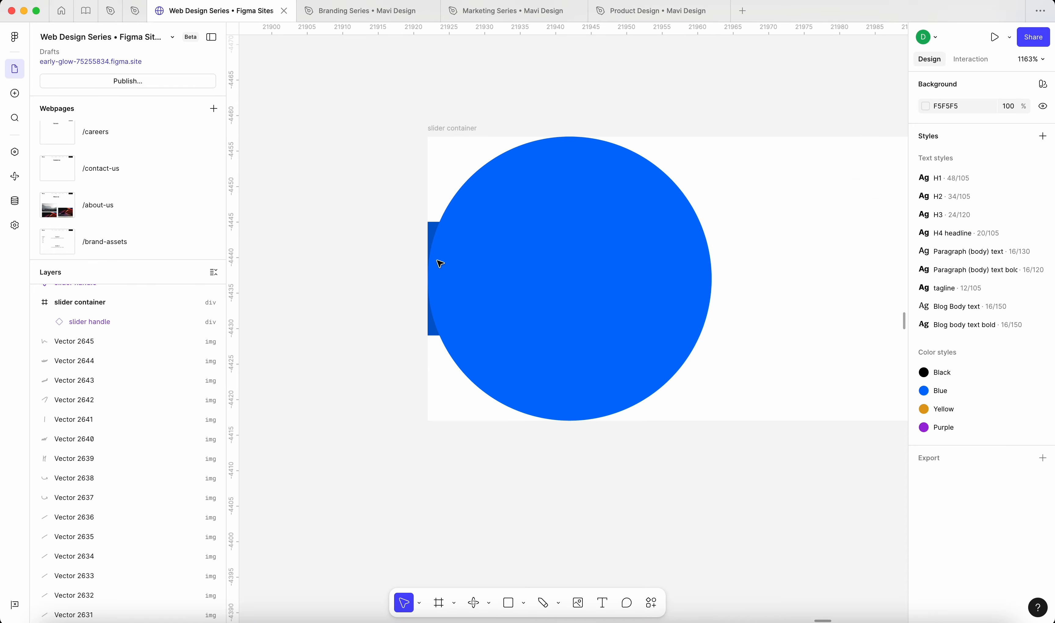
pyautogui.scroll(-5, 437, 261)
# Round the slider container's corners to a radius of 26 and move the container down and to the right on the canvas
pyautogui.click(482, 281)
pyautogui.scroll(-3, 482, 280)
pyautogui.hscroll(4, 481, 281)
pyautogui.click(530, 257)
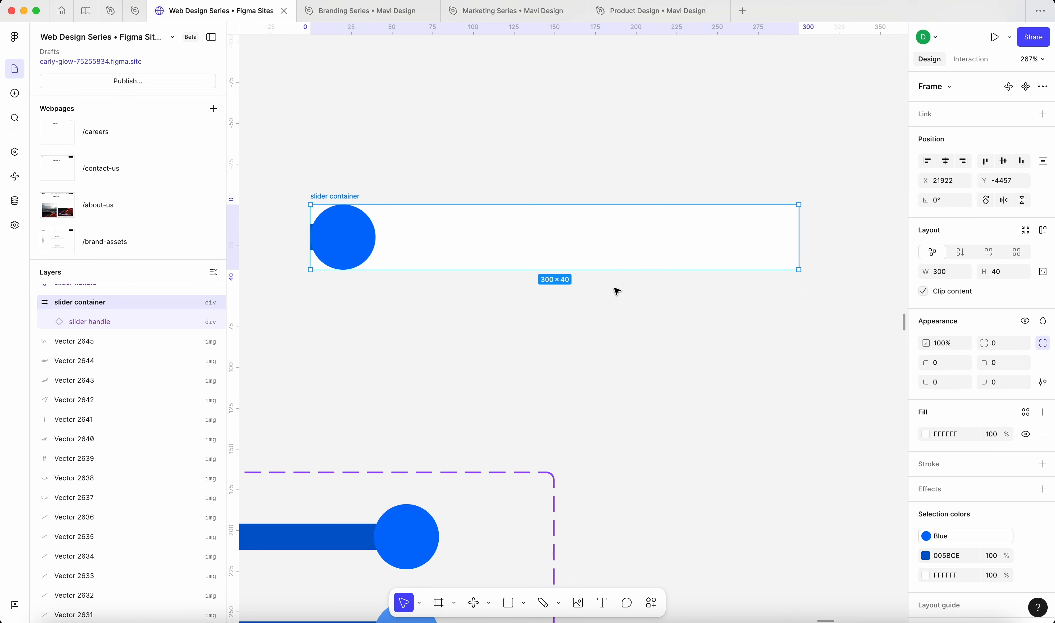
pyautogui.moveTo(985, 338)
pyautogui.mouseDown()
pyautogui.moveTo(1001, 338)
pyautogui.moveTo(155, 332)
pyautogui.moveTo(983, 338)
pyautogui.mouseUp()
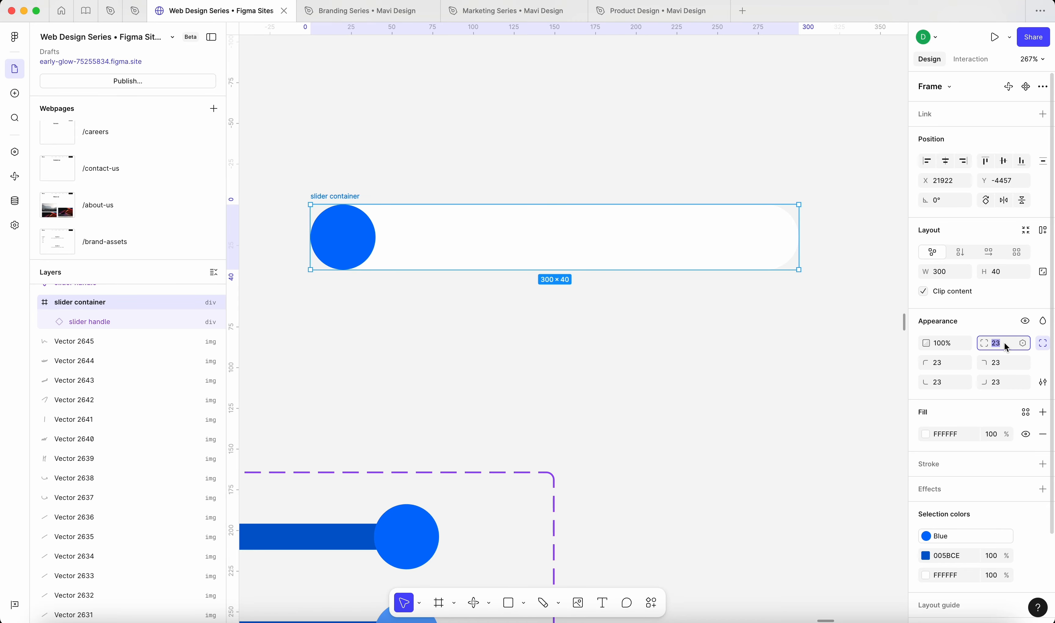
pyautogui.hotkey('shift', 'Return')
pyautogui.moveTo(354, 195); pyautogui.dragTo(458, 256)
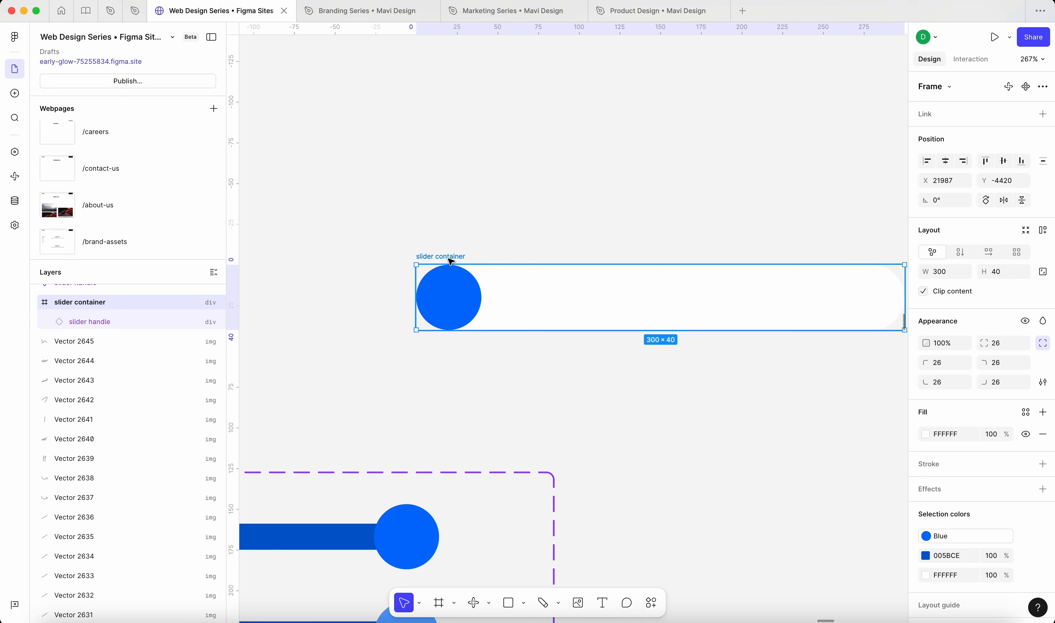
# Add a Draggable interaction to the slider handle instance with its bounds set to Parent
pyautogui.scroll(-5, 458, 255)
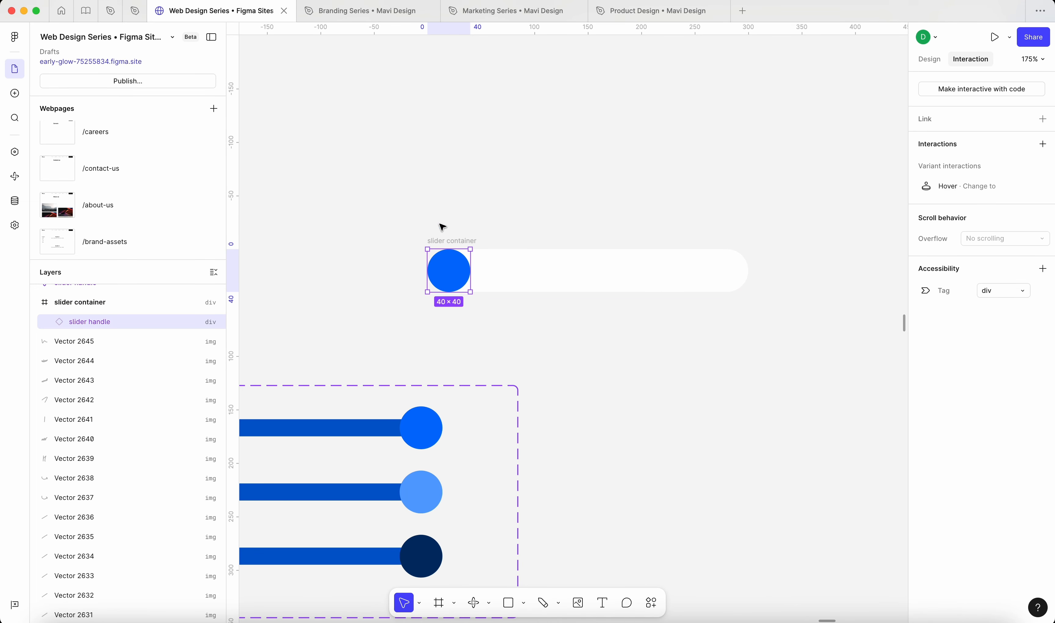
pyautogui.click(1042, 144)
pyautogui.moveTo(1004, 341)
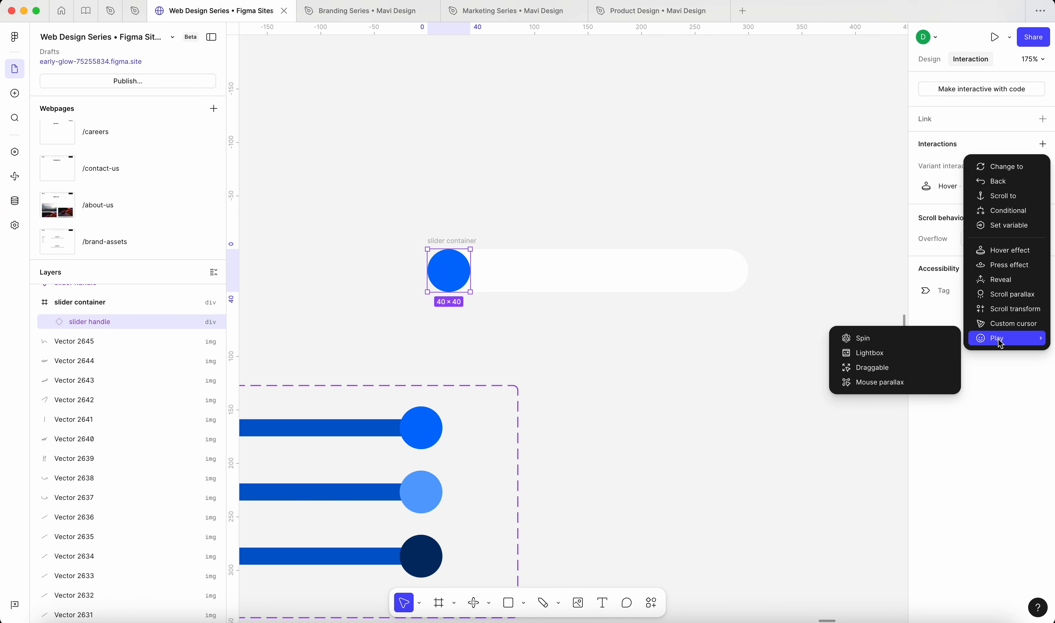
pyautogui.click(915, 369)
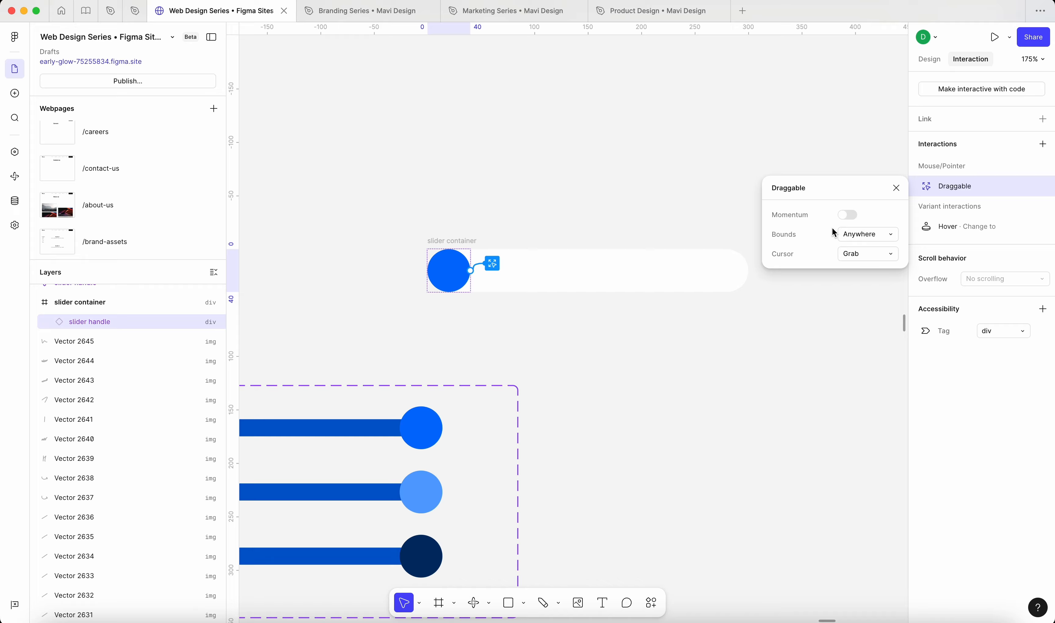
pyautogui.click(864, 239)
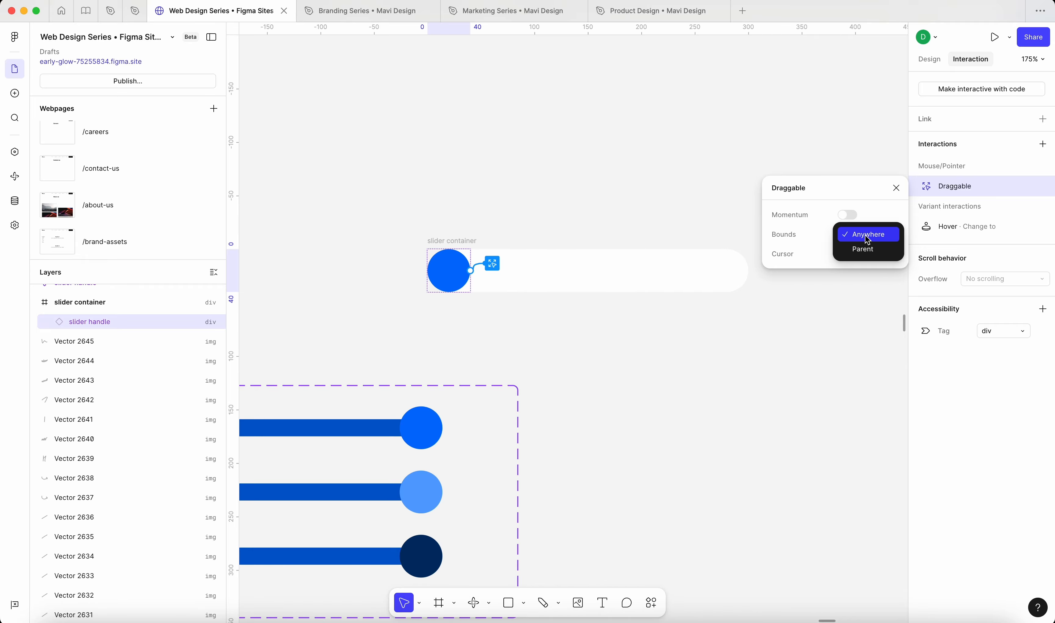
pyautogui.click(873, 252)
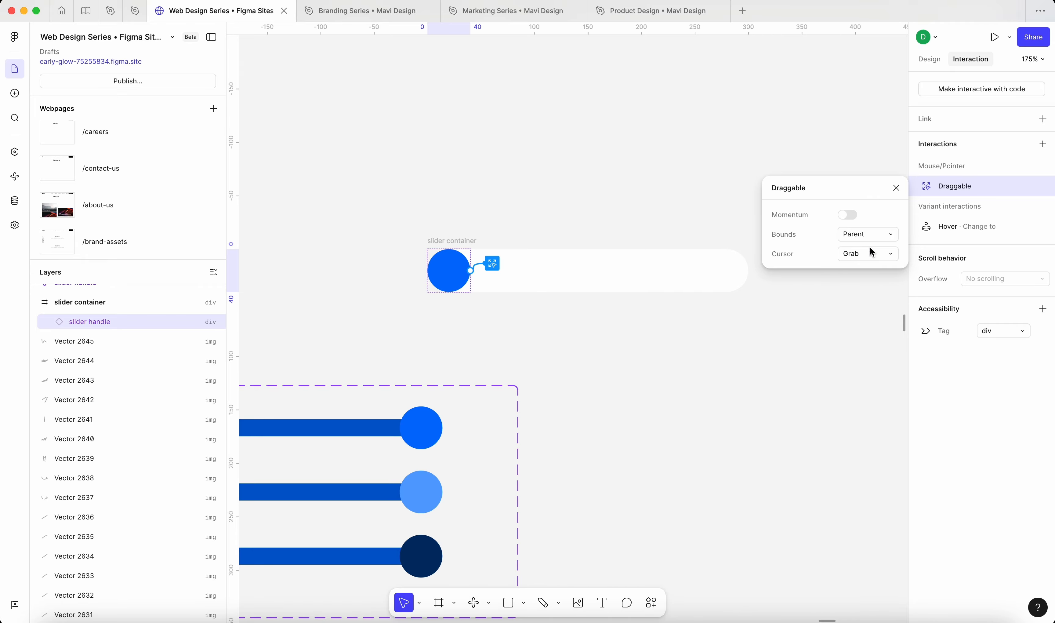
pyautogui.click(896, 187)
# Reposition the slider container on the canvas just above the slider handle component set
pyautogui.click(670, 161)
pyautogui.moveTo(470, 240); pyautogui.dragTo(512, 218)
pyautogui.scroll(-10, 514, 220)
pyautogui.click(516, 205)
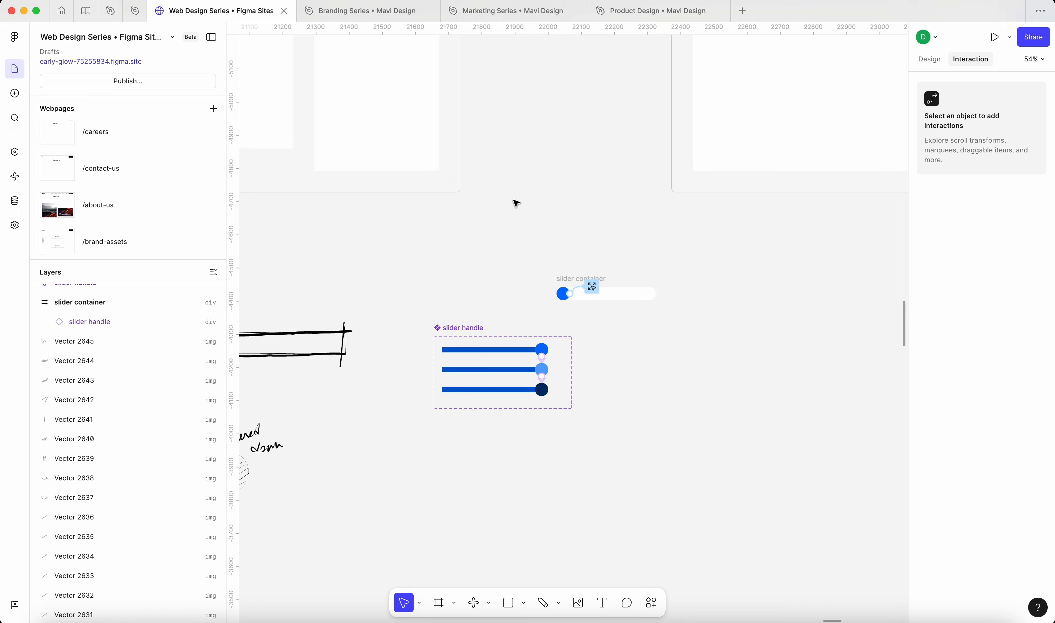
pyautogui.moveTo(548, 247); pyautogui.dragTo(499, 242)
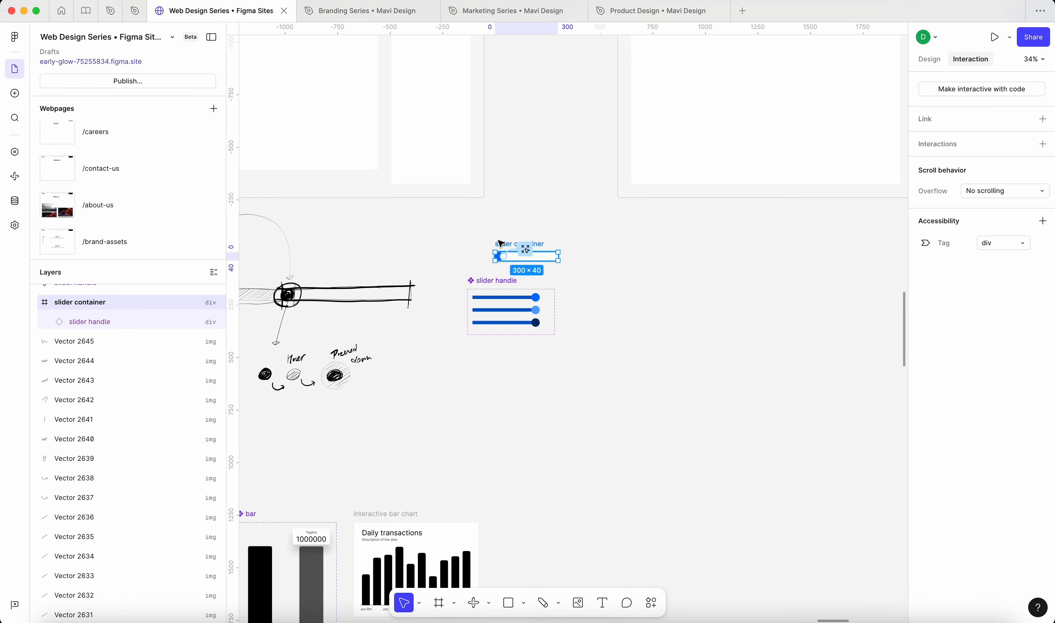
# Delete the old slider progress bar and its circle below the Present day numbers on the /about-us page
pyautogui.hscroll(-8, 499, 240)
pyautogui.scroll(5, 499, 240)
pyautogui.scroll(-3, 498, 240)
pyautogui.keyDown('super'); pyautogui.click(468, 218); pyautogui.keyUp('super')
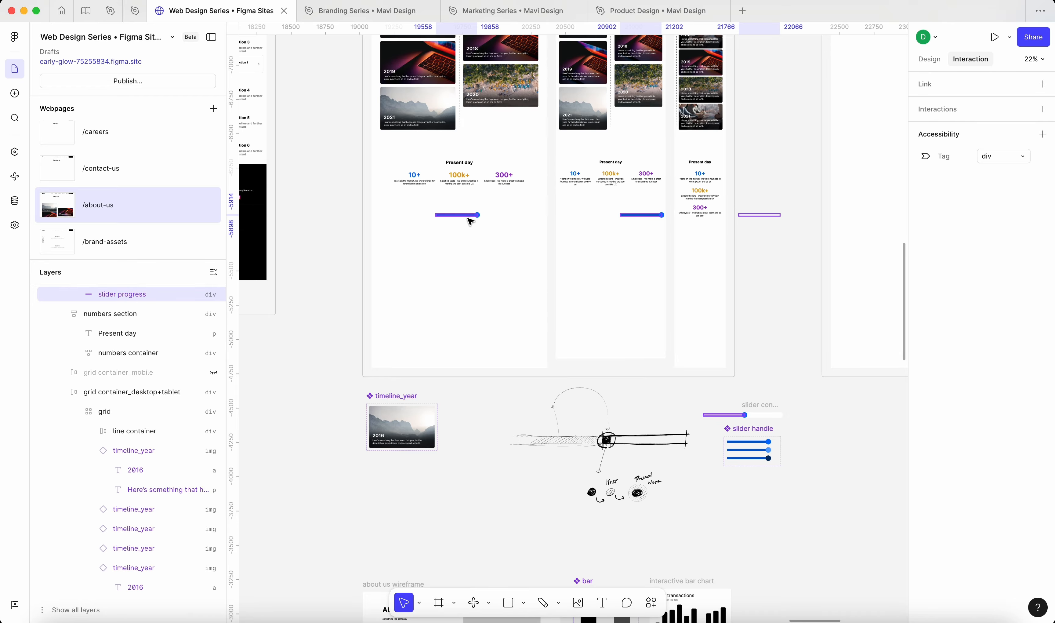
pyautogui.press('BackSpace')
pyautogui.keyDown('super'); pyautogui.click(476, 217); pyautogui.keyUp('super')
pyautogui.press('BackSpace')
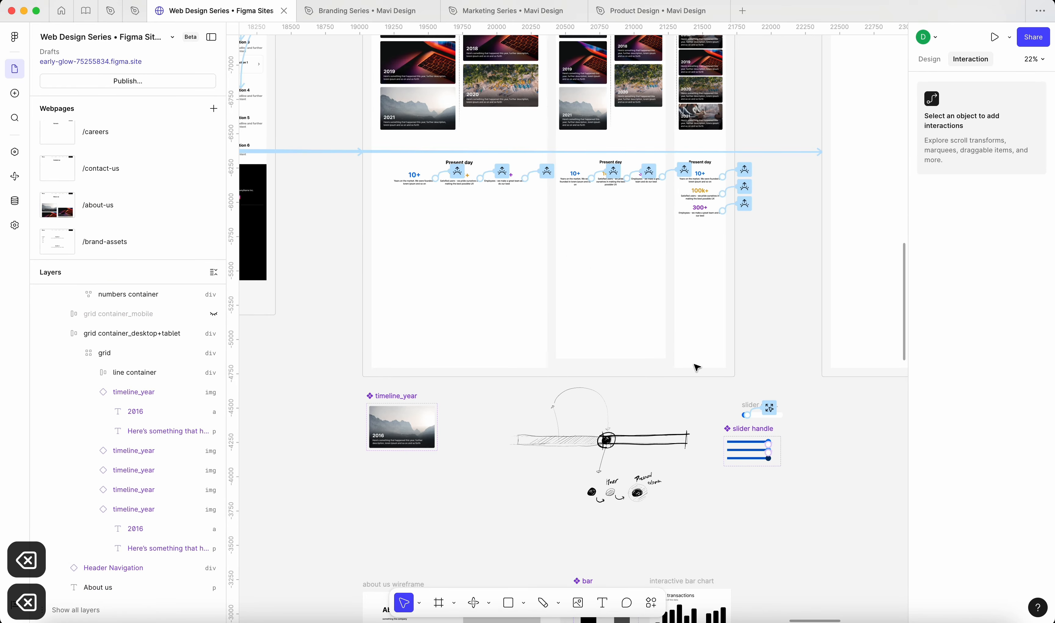
# Place the slider container below the Present day numbers on the /about-us desktop page and center it horizontally
pyautogui.moveTo(740, 406); pyautogui.dragTo(432, 228)
pyautogui.scroll(10, 437, 230)
pyautogui.click(437, 230)
pyautogui.moveTo(512, 297); pyautogui.dragTo(525, 241)
pyautogui.scroll(-10, 525, 240)
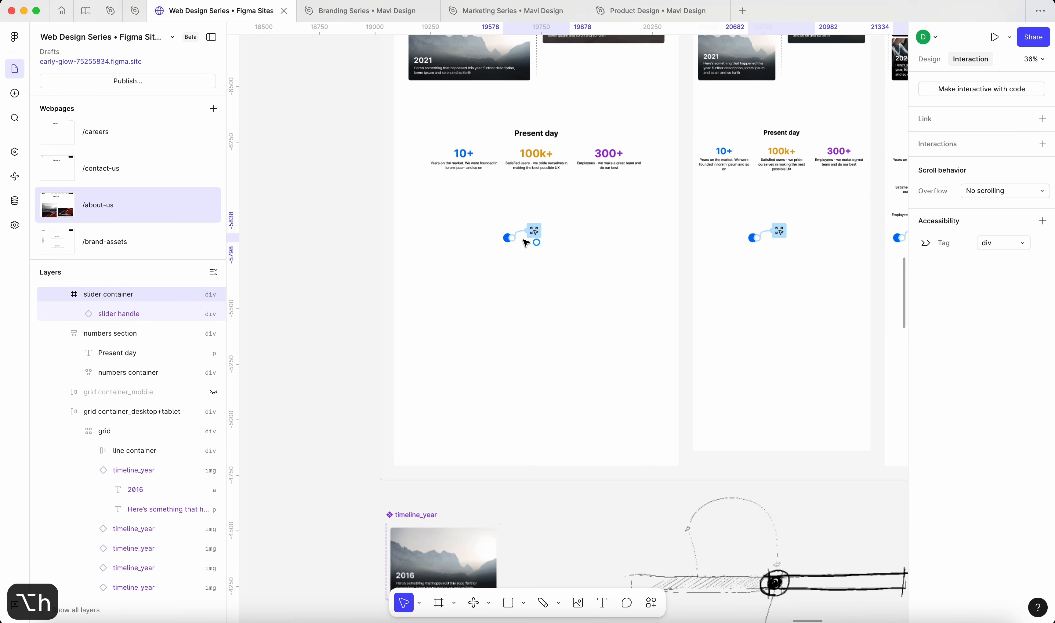
pyautogui.click(368, 242)
# Preview the /about-us page at a width of 1530 and test sliding the handle along its track
pyautogui.click(995, 37)
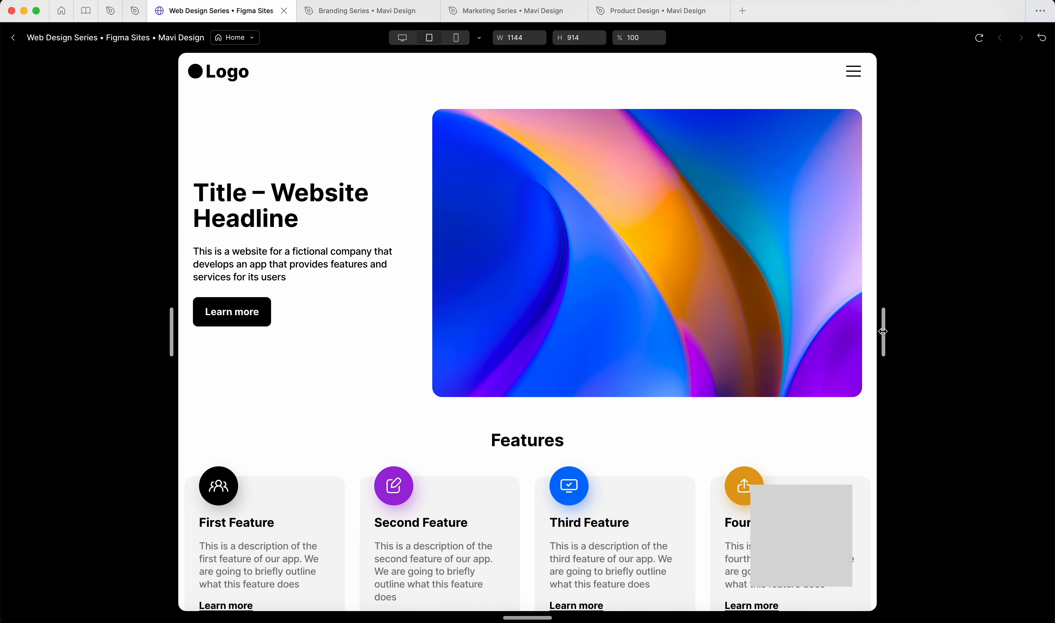
pyautogui.moveTo(884, 332); pyautogui.dragTo(1002, 331)
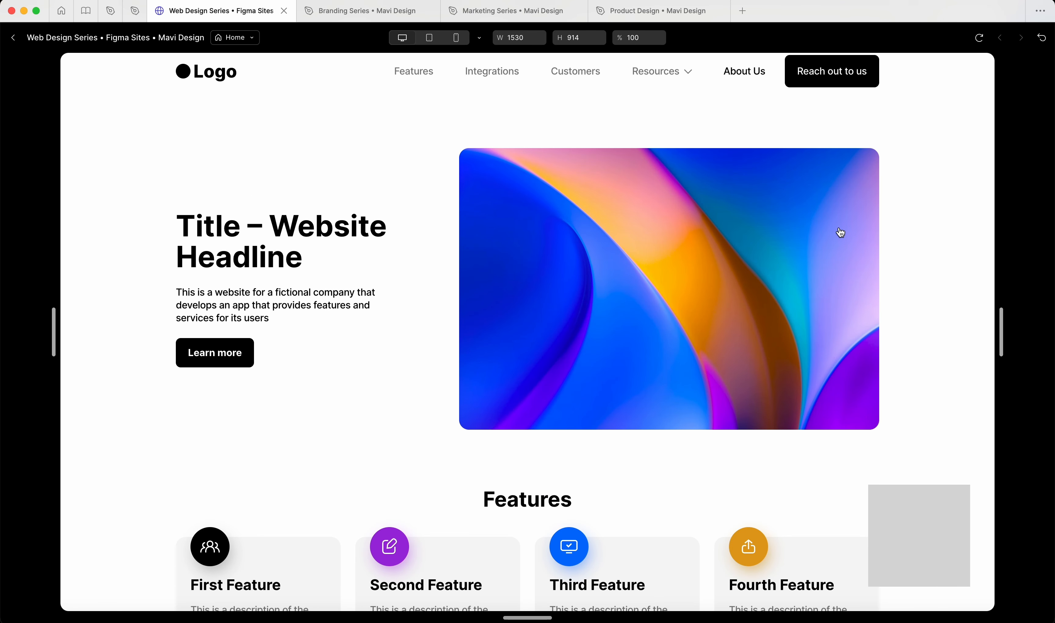
pyautogui.click(766, 88)
pyautogui.scroll(-10, 740, 184)
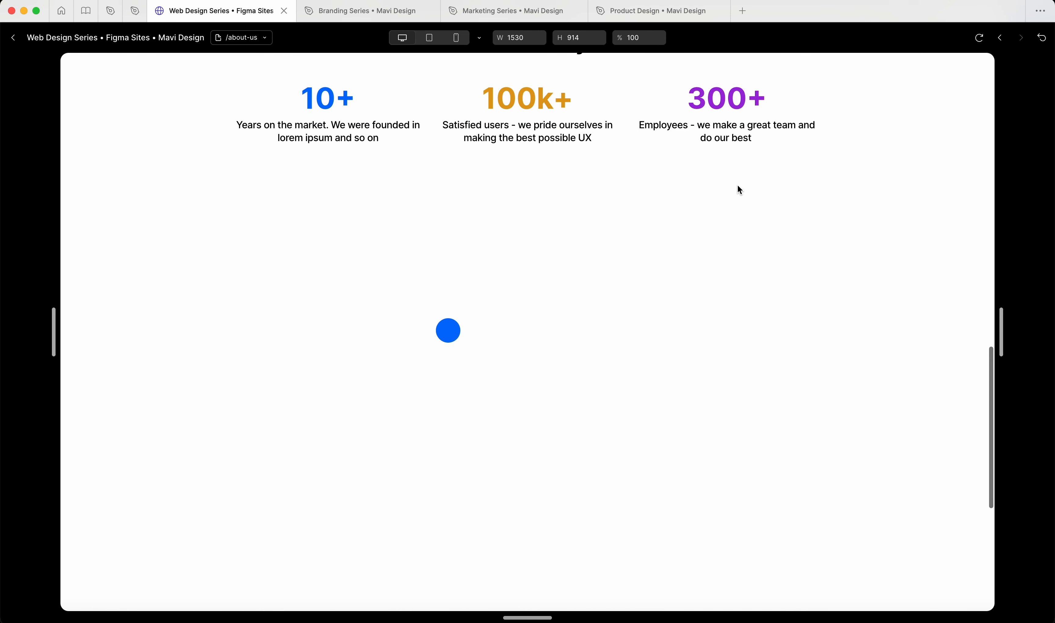
pyautogui.moveTo(463, 335); pyautogui.dragTo(608, 335)
pyautogui.click(17, 40)
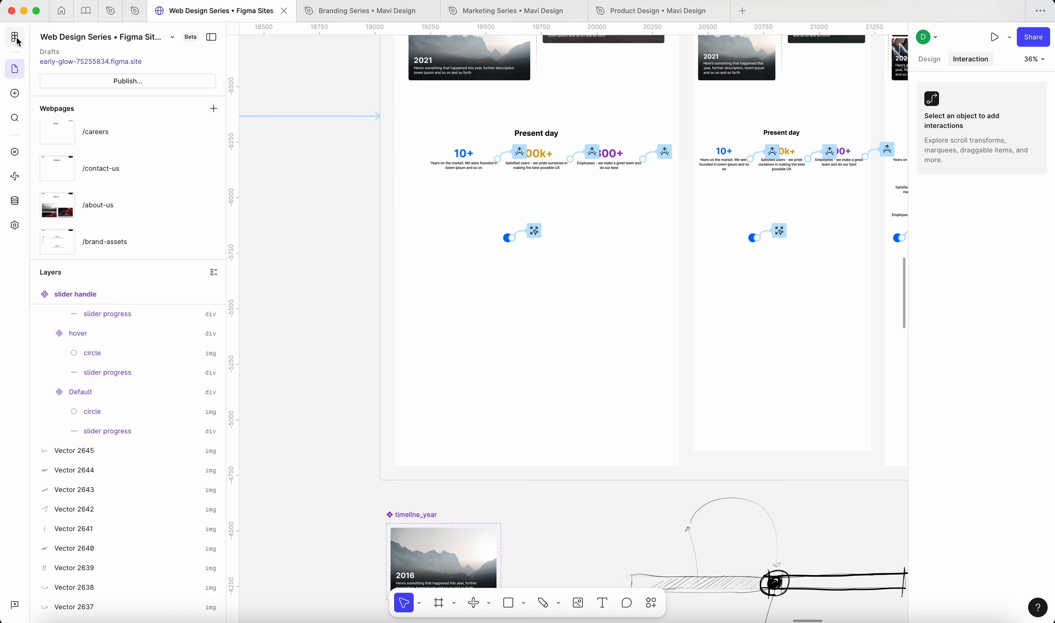
# Undo the placement of the slider container on the /about-us page
pyautogui.click(520, 238)
pyautogui.scroll(-5, 523, 234)
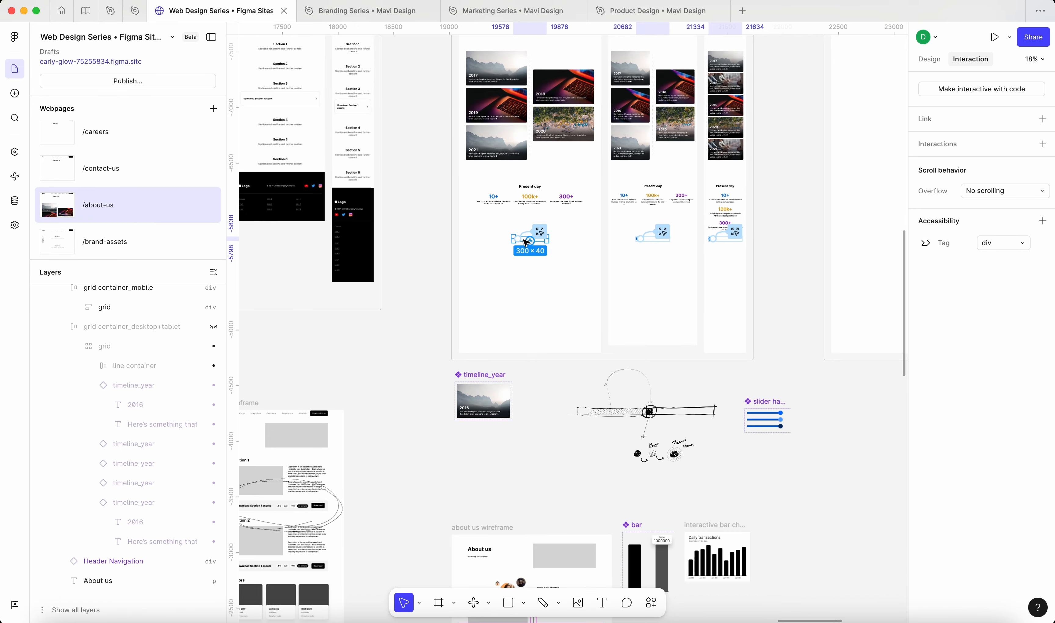
pyautogui.press('super+z')
pyautogui.press('super+z')
pyautogui.press('super+z')
pyautogui.press('super+z')
pyautogui.press('super+z')
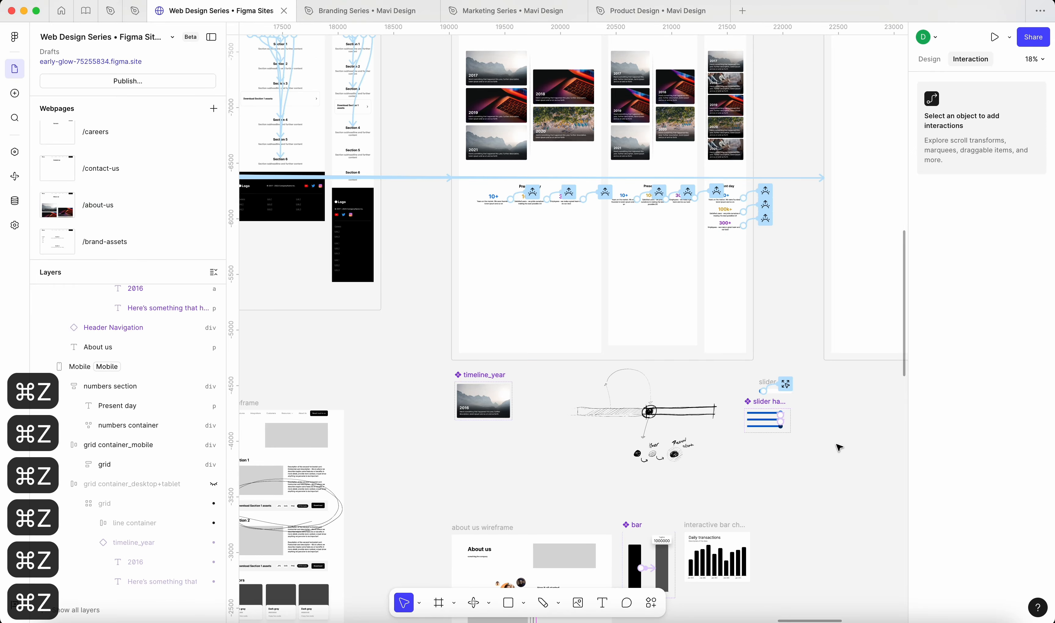
# Copy the handle's 300 × 16 slider progress bar into the slider container and center it horizontally and vertically
pyautogui.moveTo(837, 421); pyautogui.dragTo(717, 411)
pyautogui.click(516, 361)
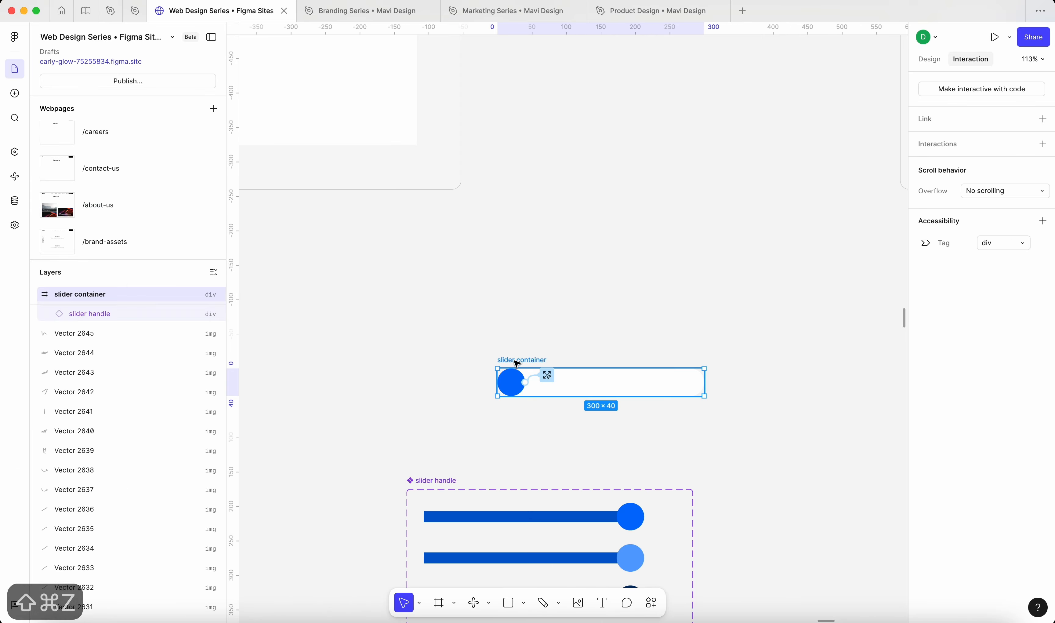
pyautogui.scroll(4, 508, 379)
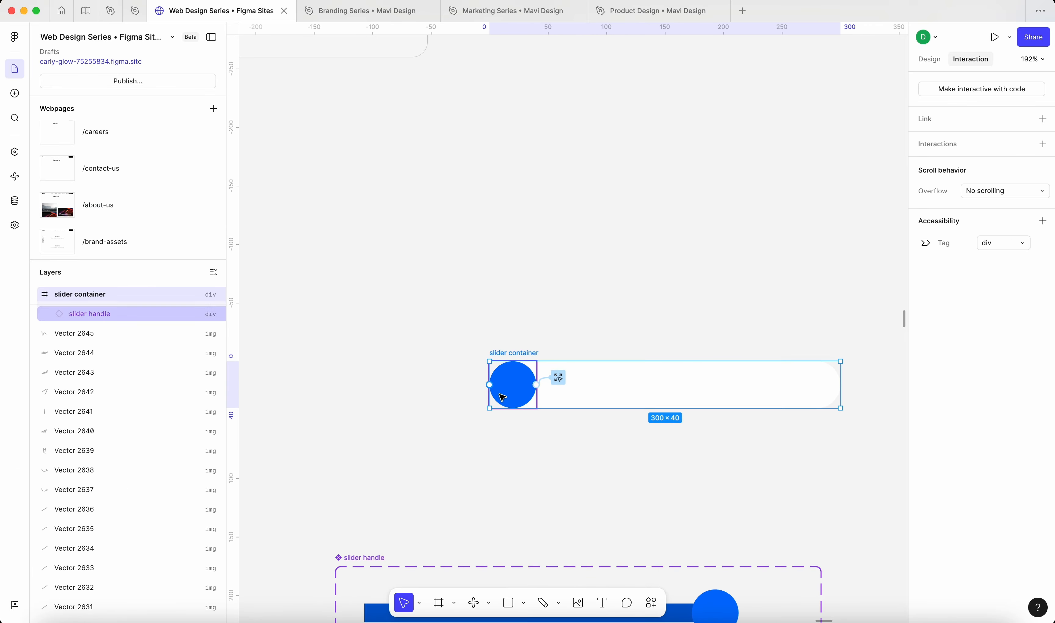
pyautogui.click(49, 313)
pyautogui.click(111, 353)
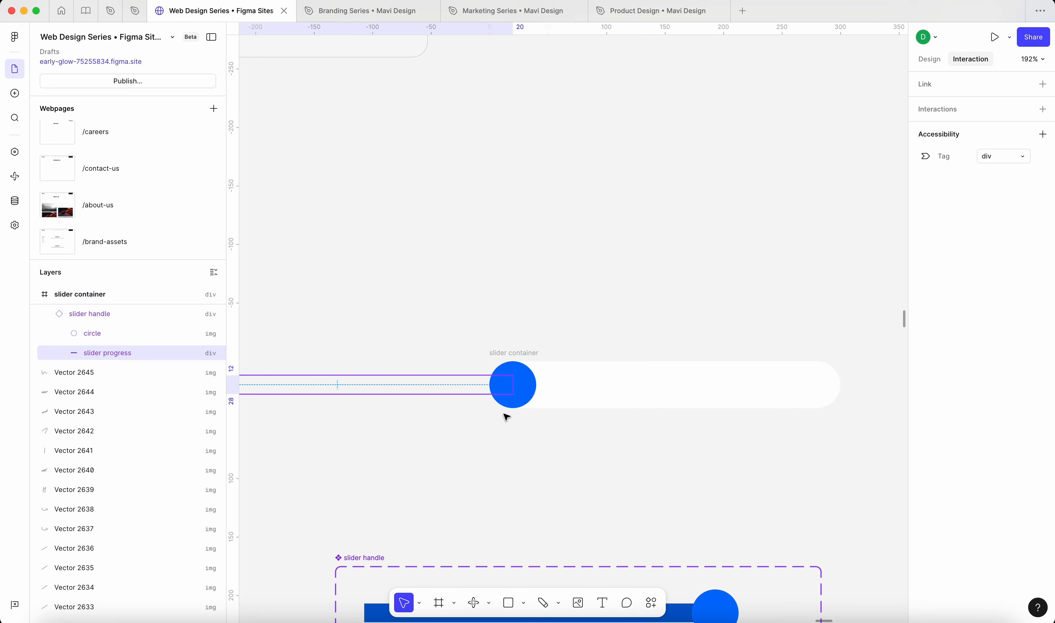
pyautogui.scroll(-2, 470, 406)
pyautogui.scroll(-1, 425, 397)
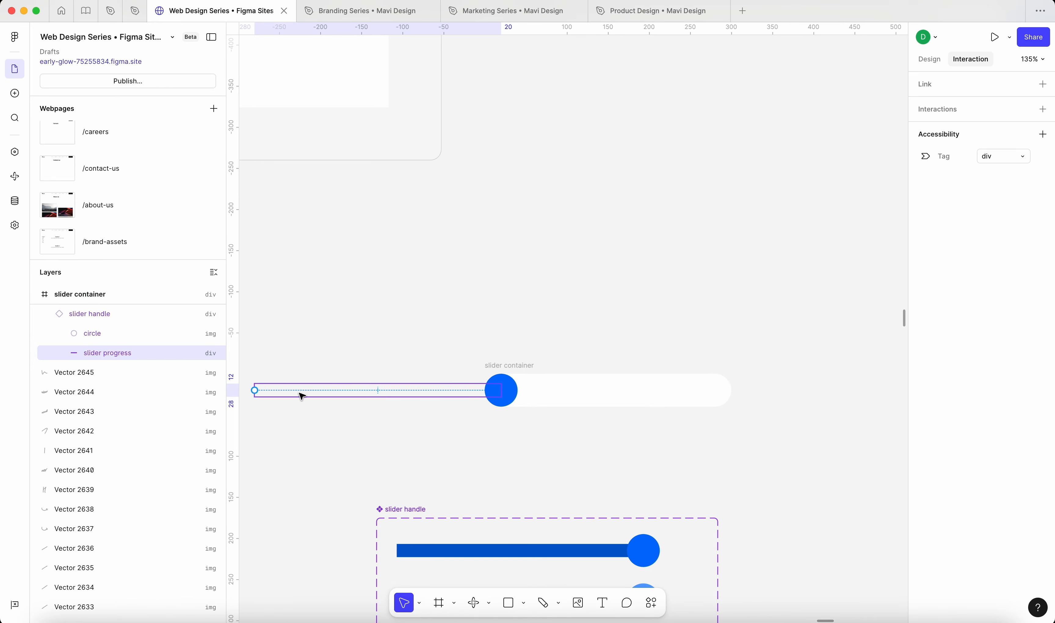
pyautogui.moveTo(302, 397); pyautogui.dragTo(534, 393)
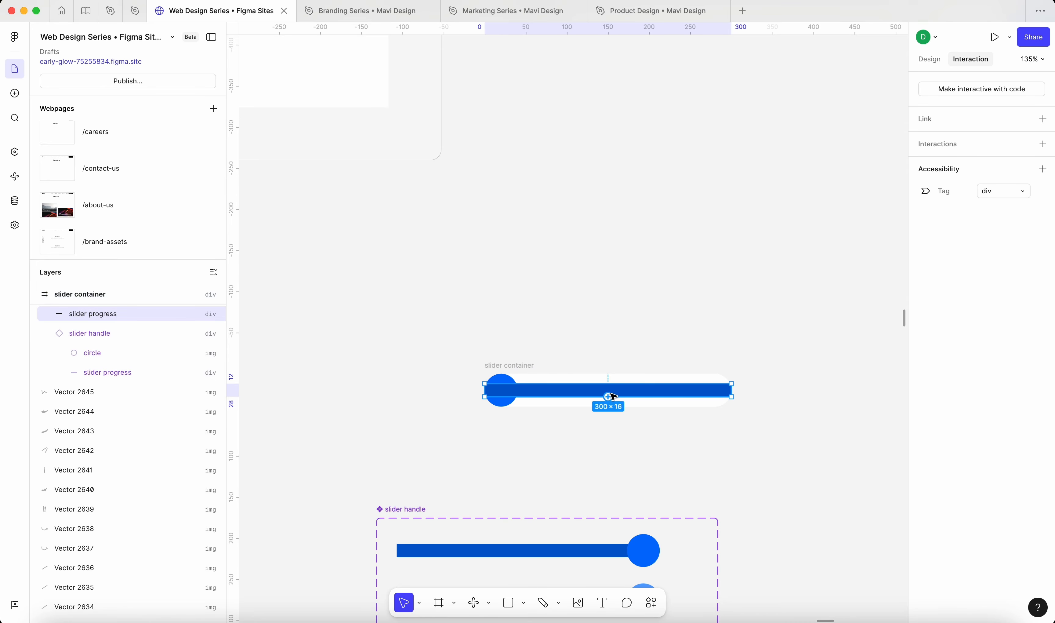
pyautogui.hotkey('alt', 'h')
pyautogui.hotkey('alt', 'v')
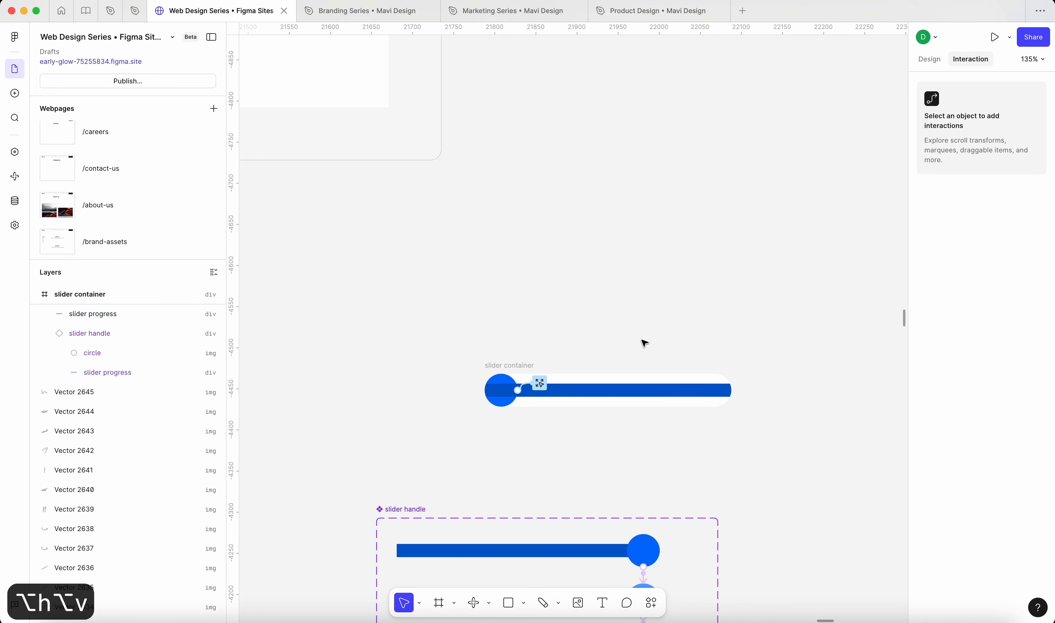
# Set the corner radius of the slider container's own progress bar to 30
pyautogui.scroll(5, 763, 404)
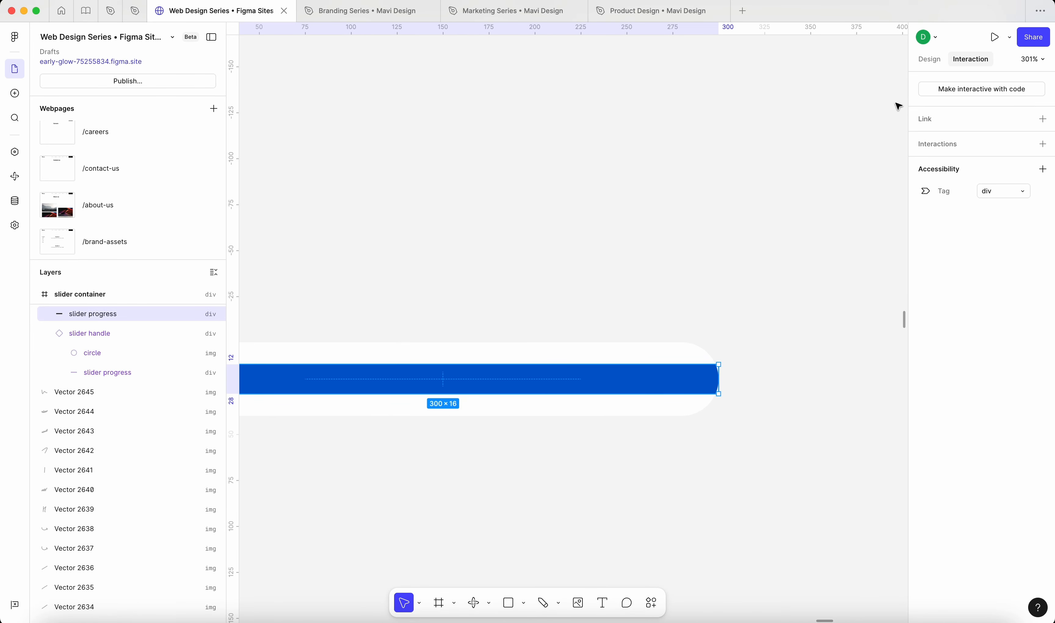
pyautogui.click(930, 59)
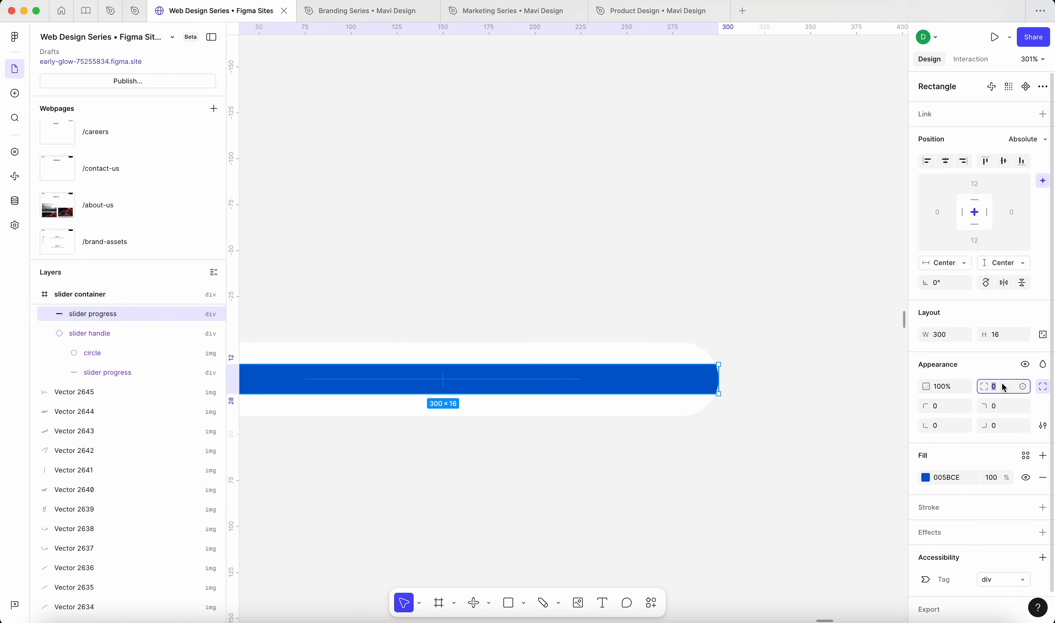
pyautogui.hotkey('shift', 'Up')
pyautogui.hotkey('shift', 'Up')
pyautogui.hotkey('shift', 'Up')
pyautogui.press('Return')
pyautogui.click(738, 246)
# Fully round the ends of the progress bars in all three slider handle variants
pyautogui.scroll(-7, 738, 245)
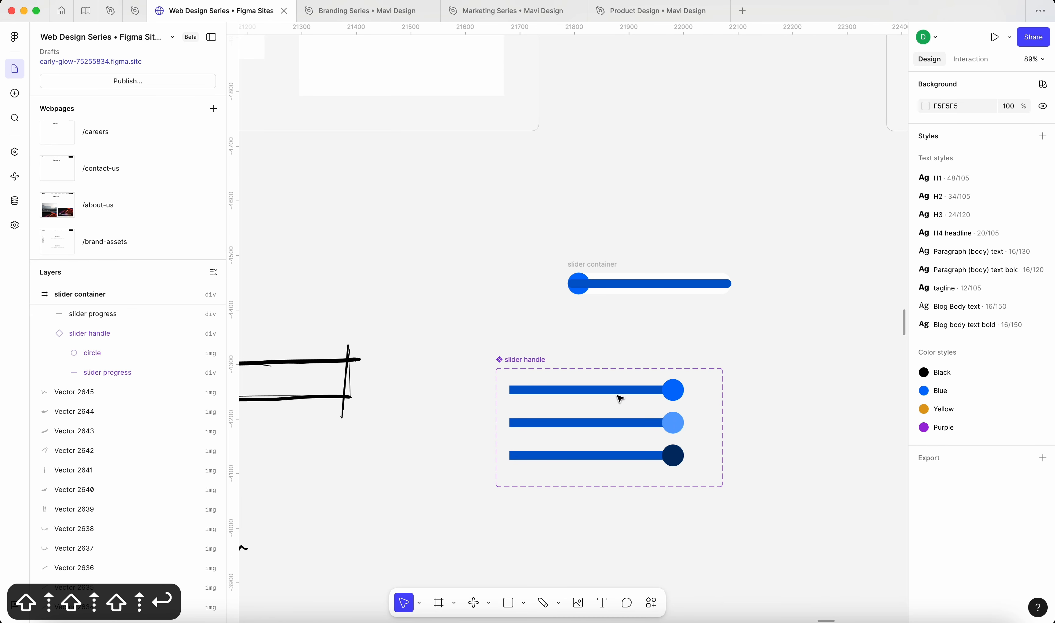
pyautogui.click(619, 392)
pyautogui.keyDown('shift'); pyautogui.click(602, 425); pyautogui.keyUp('shift')
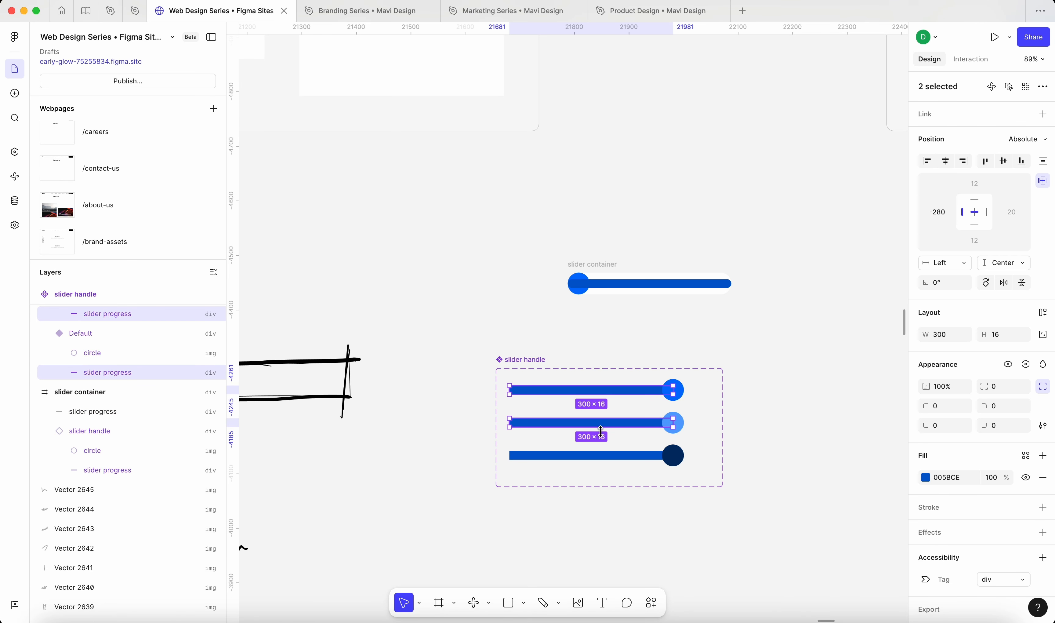
pyautogui.keyDown('shift'); pyautogui.click(603, 455); pyautogui.keyUp('shift')
pyautogui.scroll(5, 633, 434)
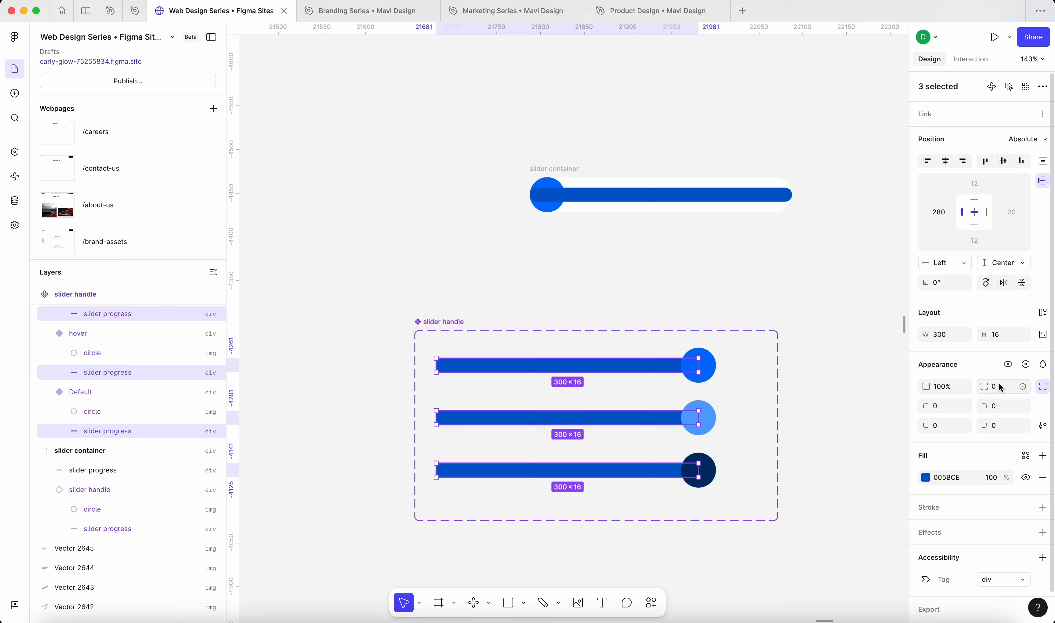
pyautogui.hotkey('shift', 'Up')
pyautogui.hotkey('shift', 'Up')
pyautogui.hotkey('shift', 'Up')
pyautogui.hotkey('shift', 'Up')
pyautogui.click(779, 244)
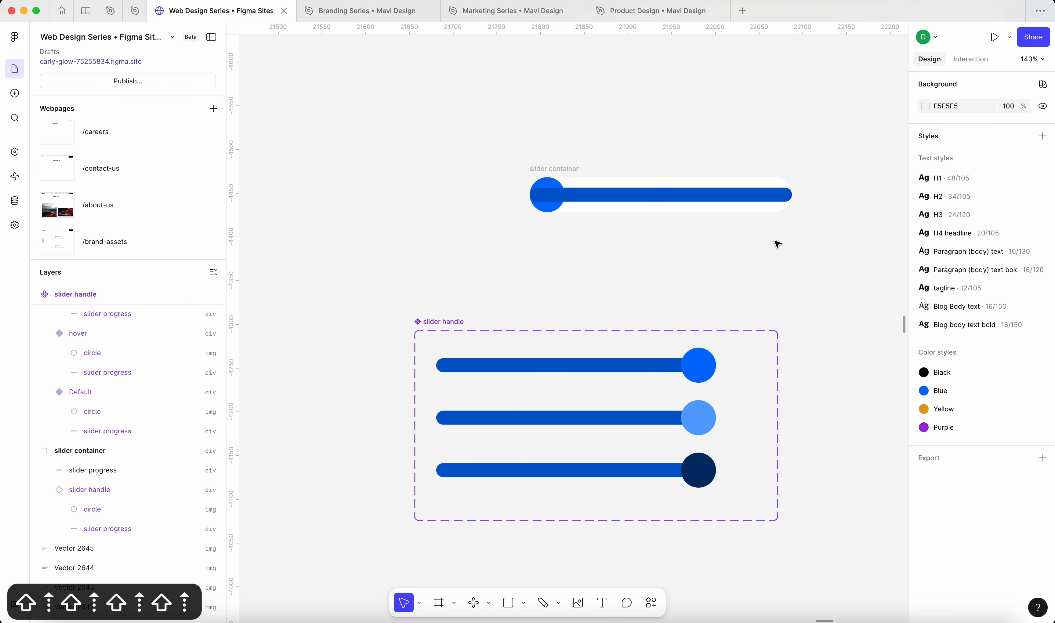
# Recolour the slider container's own progress bar to DCDCDC and send it behind the handle
pyautogui.click(749, 194)
pyautogui.scroll(6, 750, 194)
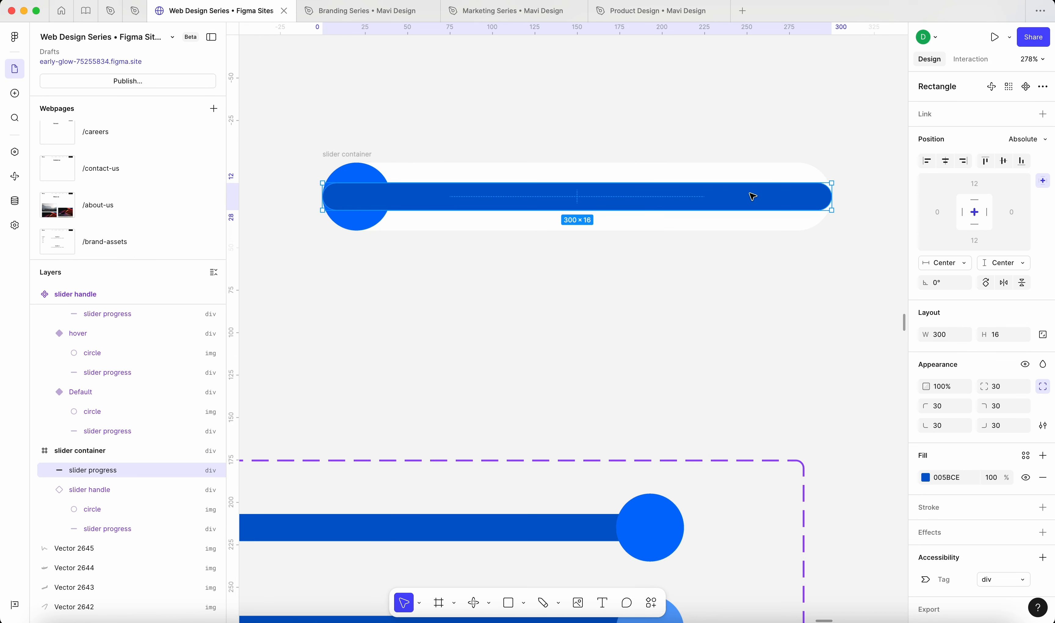
pyautogui.moveTo(862, 428); pyautogui.dragTo(770, 367)
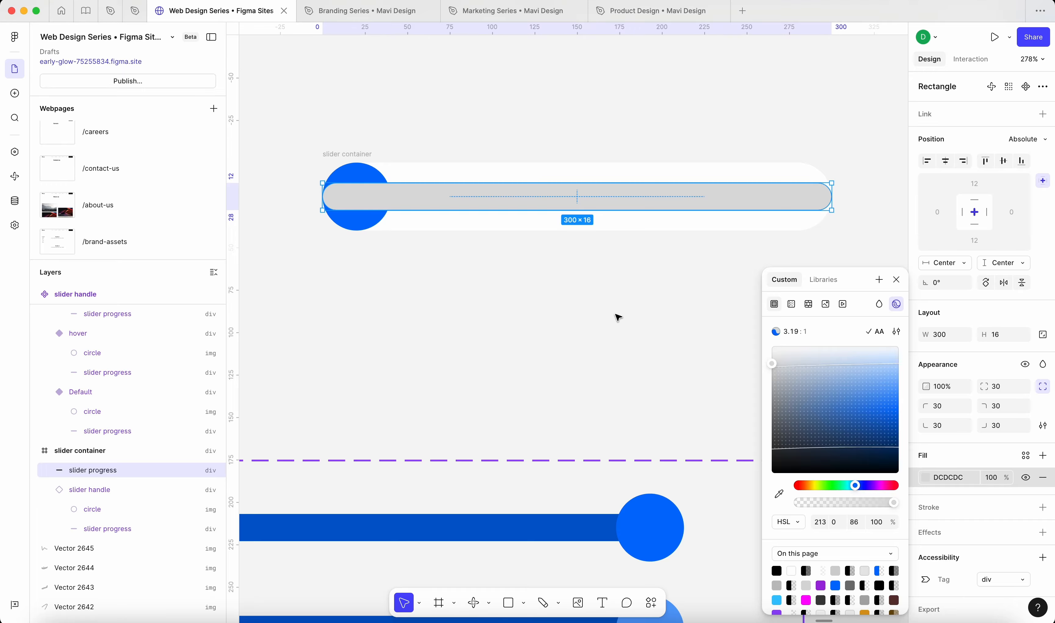
pyautogui.press('alt+super+bracketleft')
pyautogui.click(518, 300)
pyautogui.scroll(-5, 518, 299)
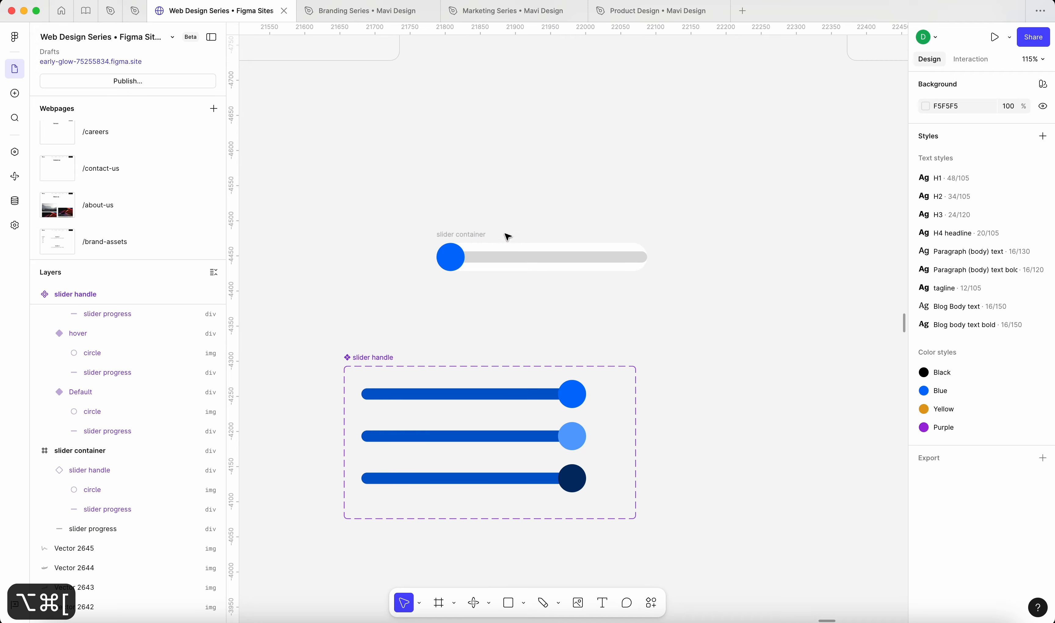
# Move the slider container beside the slider handle component set, turn it into a component and rename it "slider"
pyautogui.moveTo(493, 268); pyautogui.dragTo(744, 388)
pyautogui.click(701, 383)
pyautogui.click(663, 379)
pyautogui.click(690, 359)
pyautogui.click(1024, 90)
pyautogui.click(715, 356)
pyautogui.doubleClick(691, 361)
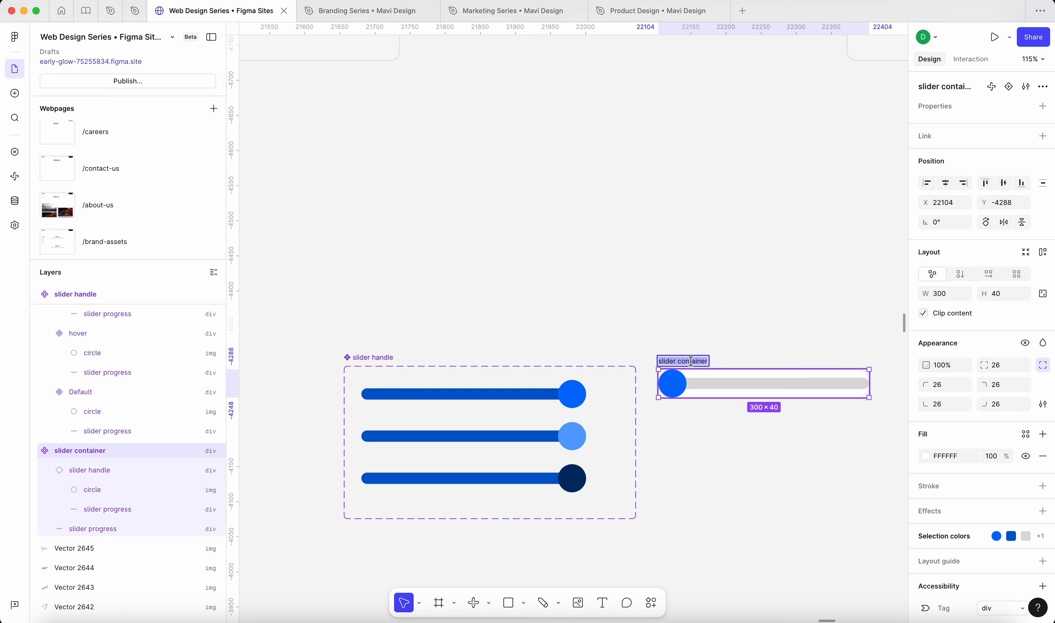
pyautogui.write('slider')
pyautogui.press('Return')
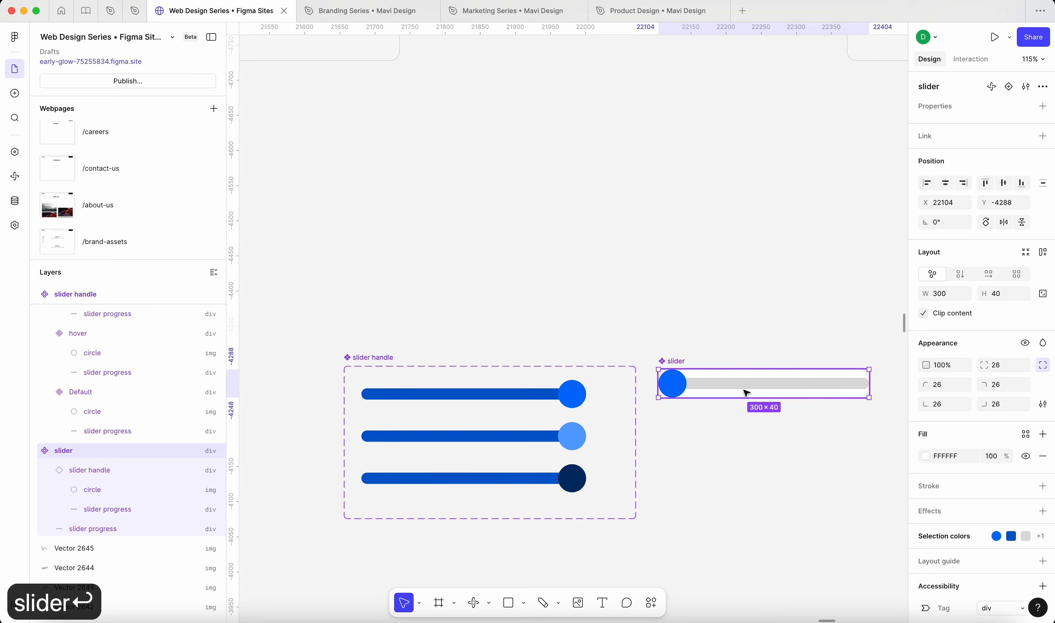
# Place an instance of the slider component below the Present day numbers on the /about-us page, centered horizontally
pyautogui.moveTo(736, 375); pyautogui.dragTo(445, 264)
pyautogui.scroll(-5, 597, 234)
pyautogui.scroll(10, 547, 235)
pyautogui.hscroll(-3, 467, 306)
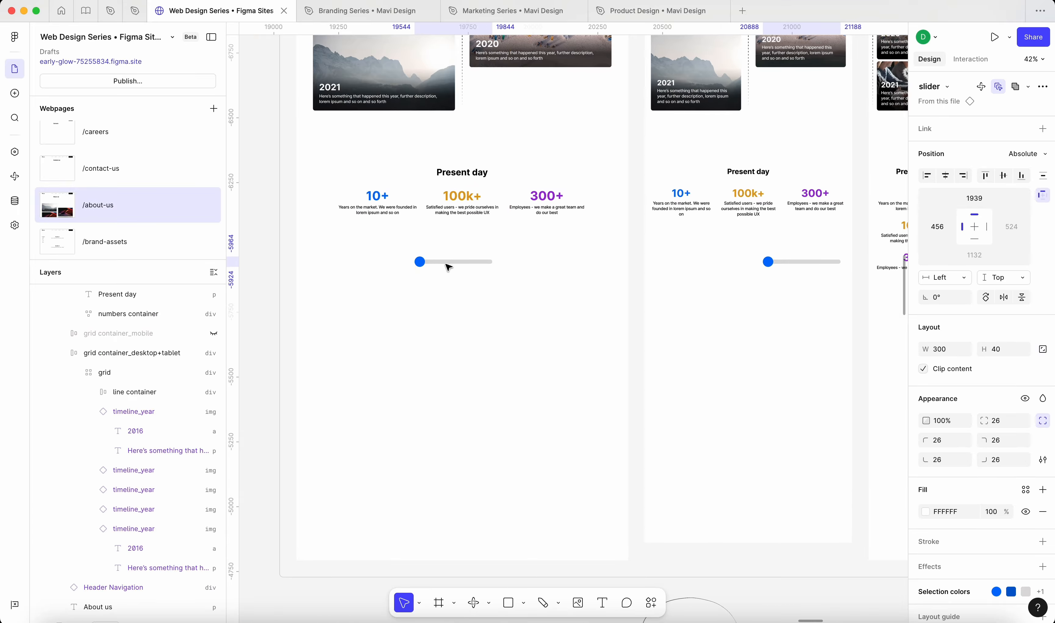
pyautogui.hotkey('alt', 'h')
pyautogui.click(267, 260)
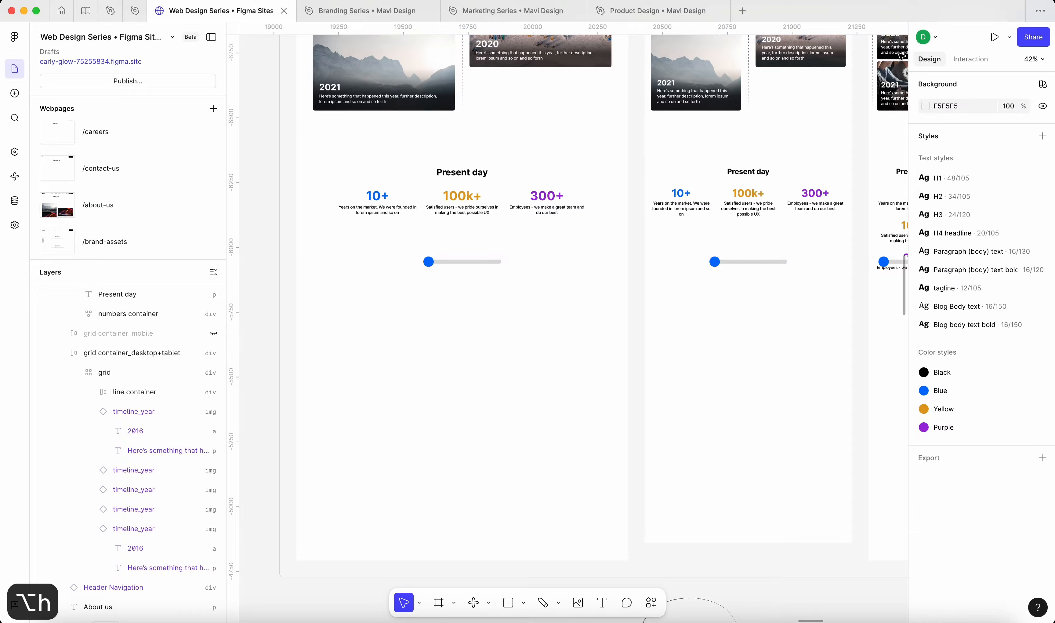
# Preview the /about-us page and test the slider by moving its handle along the track
pyautogui.click(995, 37)
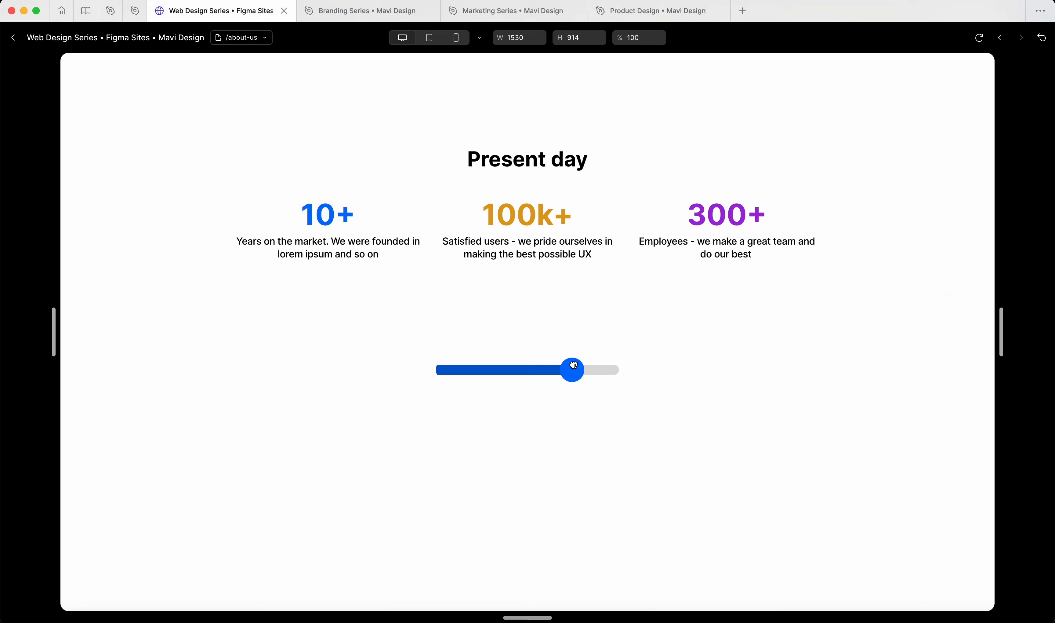
pyautogui.moveTo(573, 365)
pyautogui.mouseDown()
pyautogui.moveTo(486, 355)
pyautogui.moveTo(591, 373)
pyautogui.moveTo(493, 373)
pyautogui.moveTo(574, 375)
pyautogui.moveTo(502, 363)
pyautogui.moveTo(586, 370)
pyautogui.mouseUp()
pyautogui.click(20, 39)
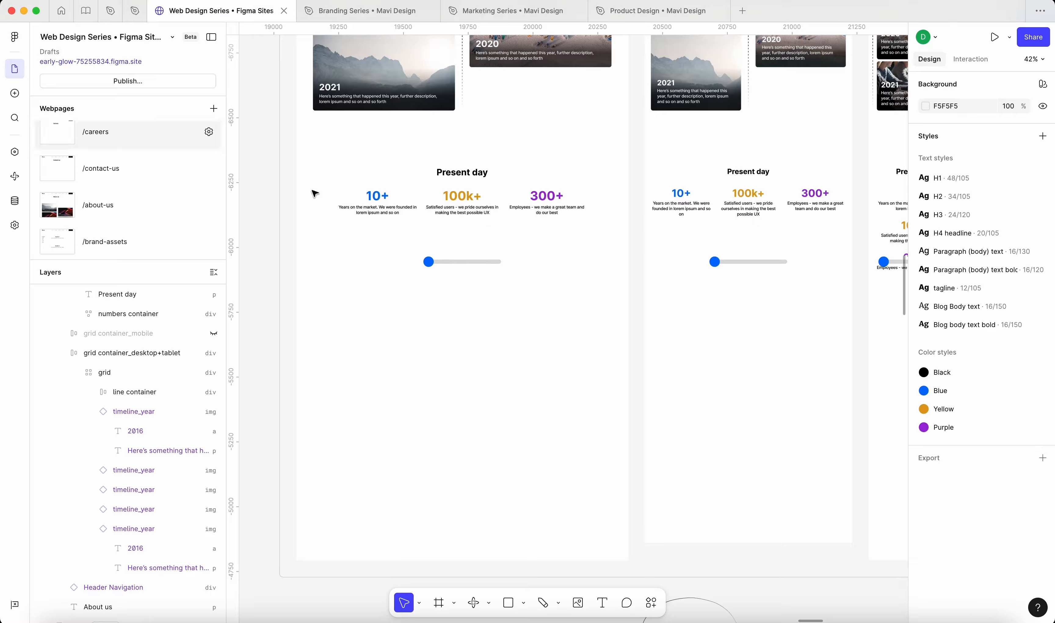
# Duplicate the slider on the /about-us page twice, stacking the copies evenly below it
pyautogui.click(483, 270)
pyautogui.scroll(5, 457, 259)
pyautogui.moveTo(459, 264); pyautogui.dragTo(461, 360)
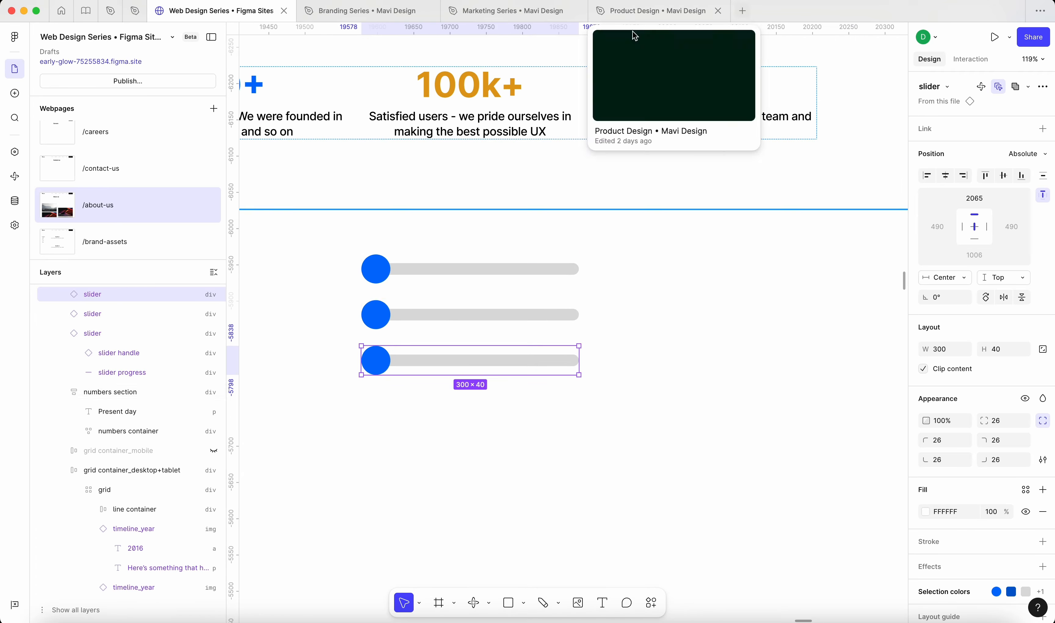
# Preview the /about-us page and test moving the handles of all three sliders back and forth
pyautogui.click(995, 37)
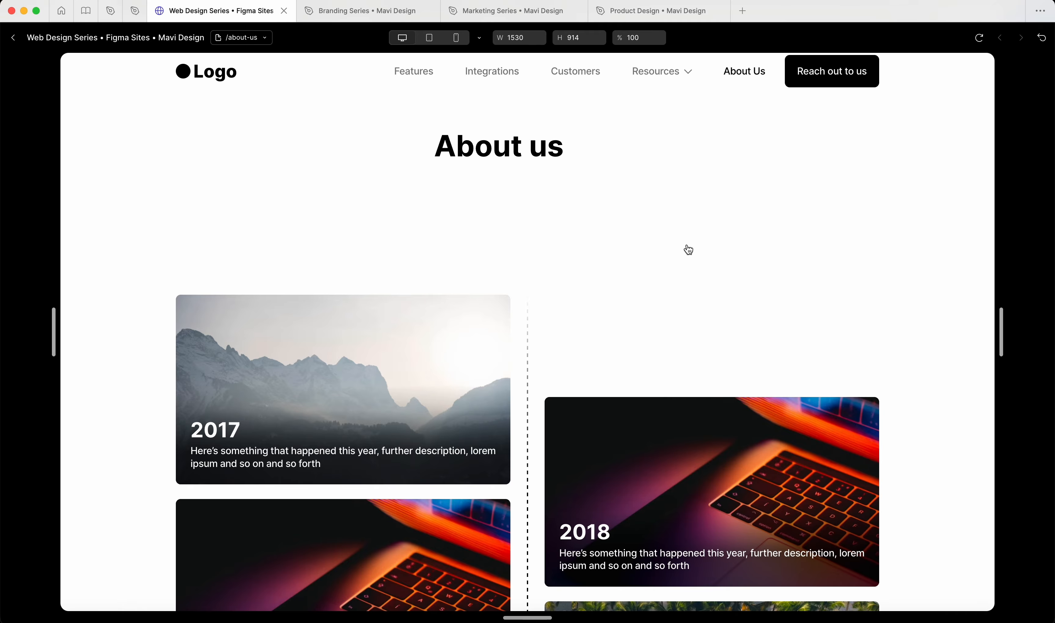
pyautogui.scroll(-15, 688, 235)
pyautogui.moveTo(448, 220); pyautogui.dragTo(589, 226)
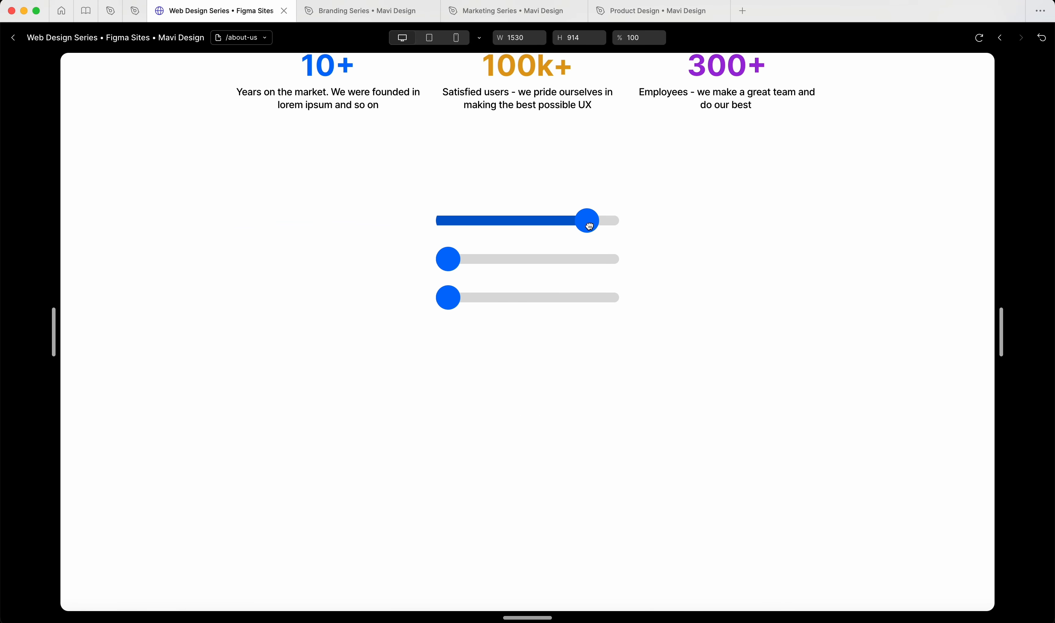
pyautogui.moveTo(442, 255); pyautogui.dragTo(502, 258)
pyautogui.moveTo(445, 299); pyautogui.dragTo(491, 299)
pyautogui.moveTo(504, 259)
pyautogui.mouseDown()
pyautogui.moveTo(575, 259)
pyautogui.moveTo(501, 259)
pyautogui.mouseUp()
pyautogui.moveTo(567, 231)
pyautogui.mouseDown()
pyautogui.moveTo(492, 221)
pyautogui.moveTo(571, 224)
pyautogui.mouseUp()
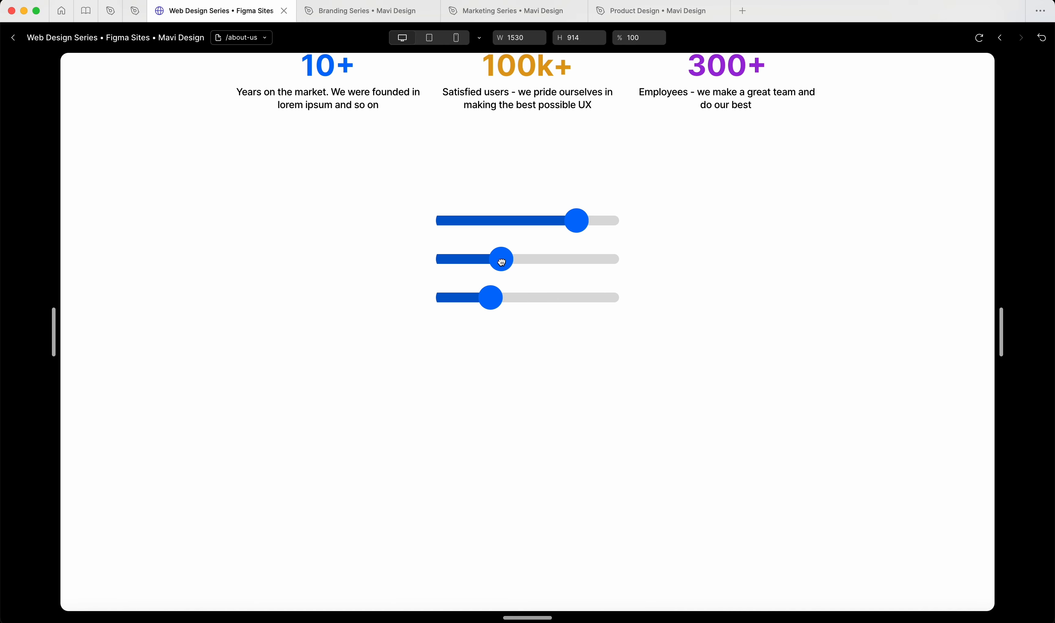
pyautogui.moveTo(501, 260); pyautogui.dragTo(587, 260)
pyautogui.moveTo(473, 301); pyautogui.dragTo(574, 301)
pyautogui.moveTo(573, 301); pyautogui.dragTo(501, 299)
pyautogui.moveTo(588, 259); pyautogui.dragTo(509, 264)
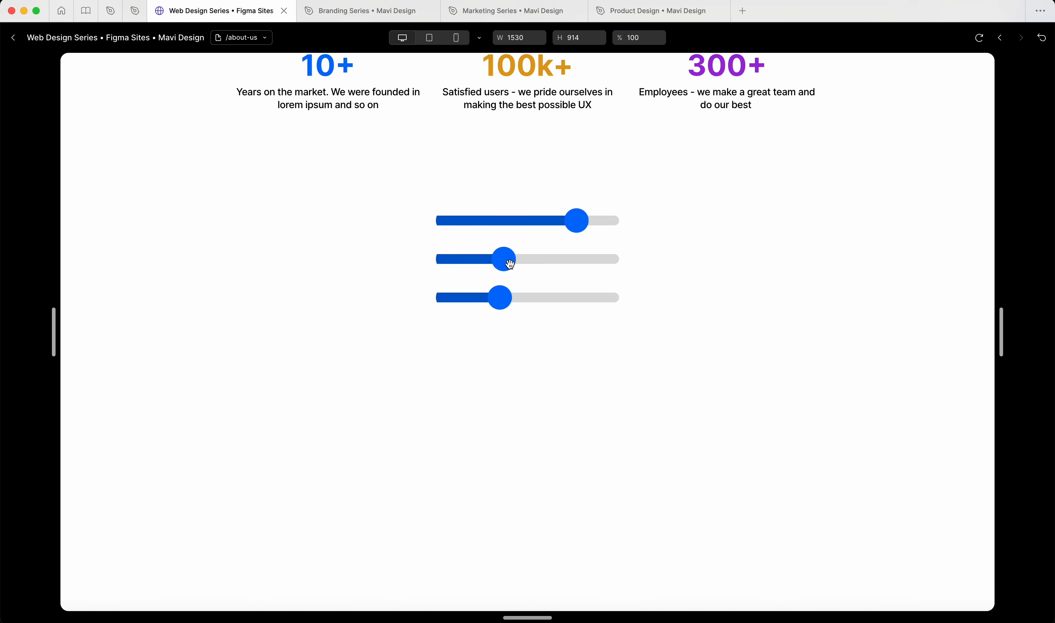
pyautogui.click(17, 41)
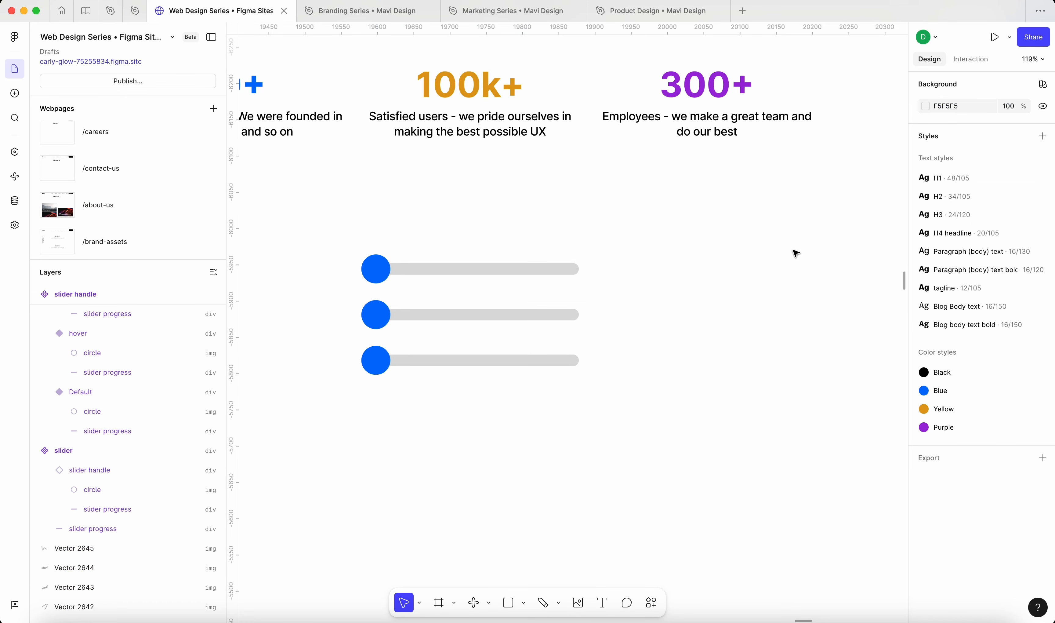
# Preview the site again from the main slider component and examine the three sliders on the /about-us page
pyautogui.scroll(-10, 795, 253)
pyautogui.hscroll(6, 796, 253)
pyautogui.scroll(10, 632, 330)
pyautogui.click(607, 412)
pyautogui.scroll(-6, 609, 412)
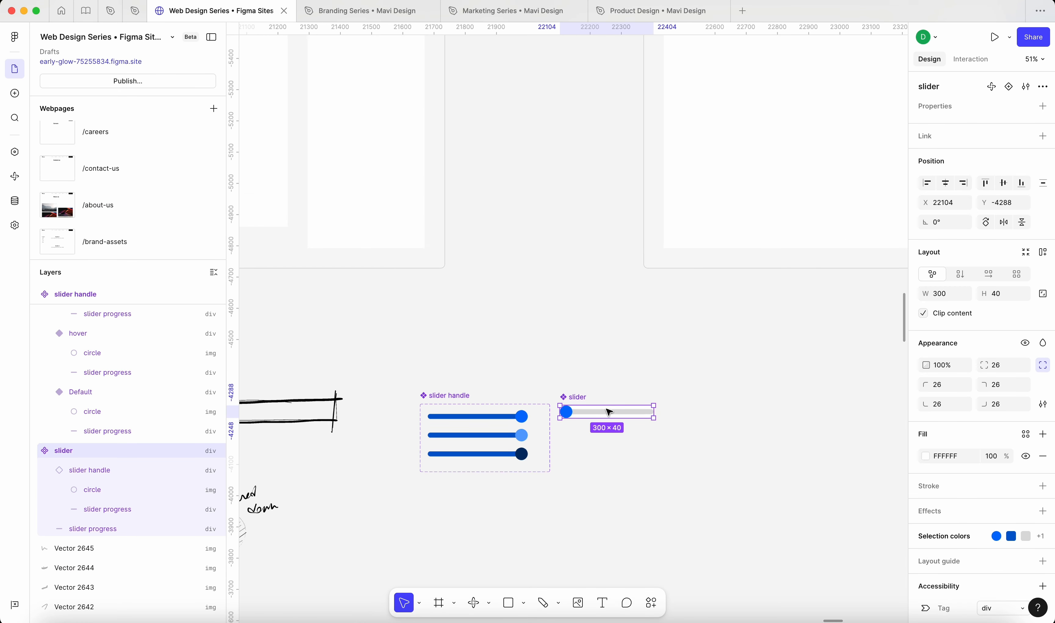
pyautogui.click(995, 38)
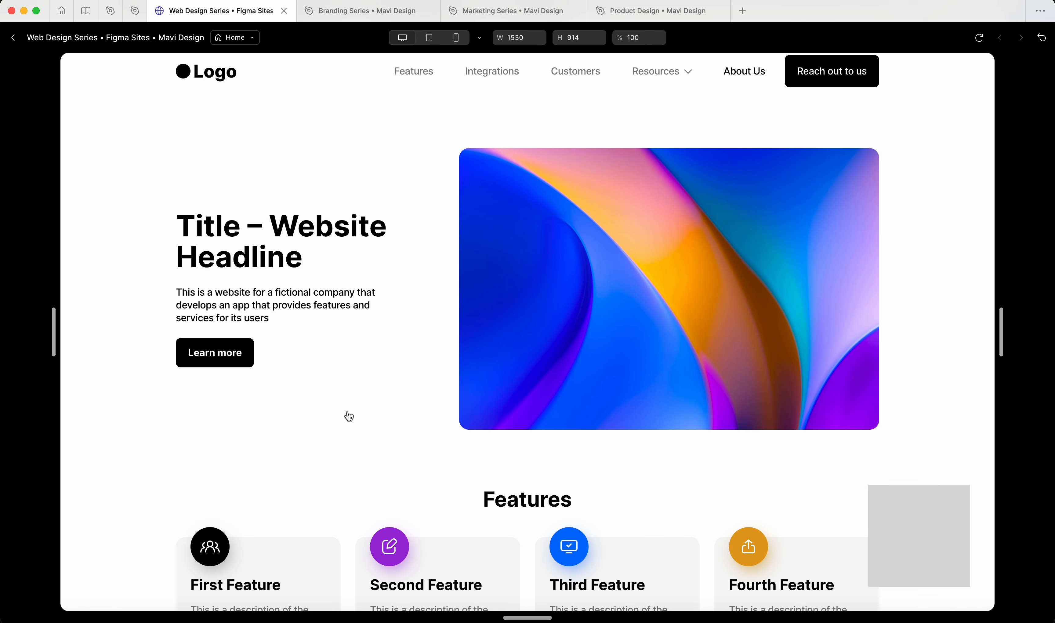
pyautogui.scroll(-15, 347, 416)
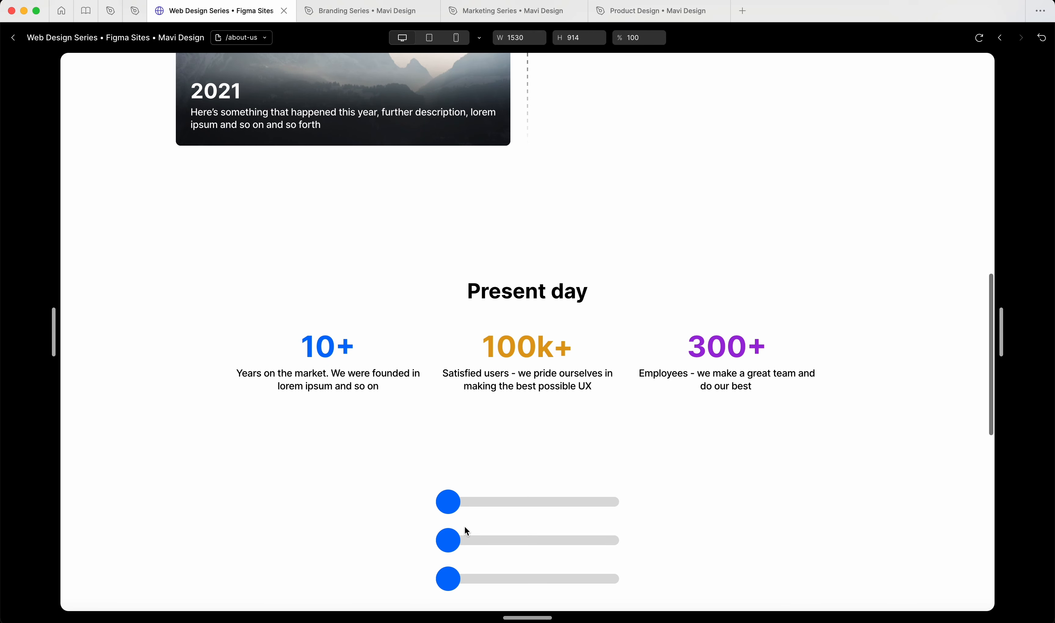
pyautogui.scroll(-2, 447, 510)
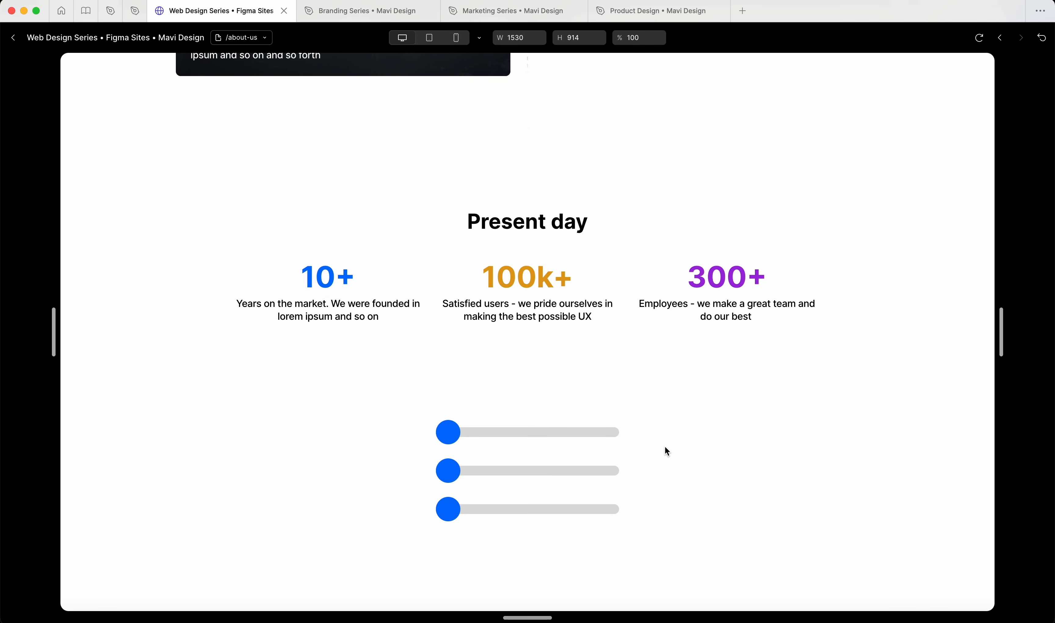
pyautogui.moveTo(461, 446); pyautogui.dragTo(312, 428)
pyautogui.click(8, 34)
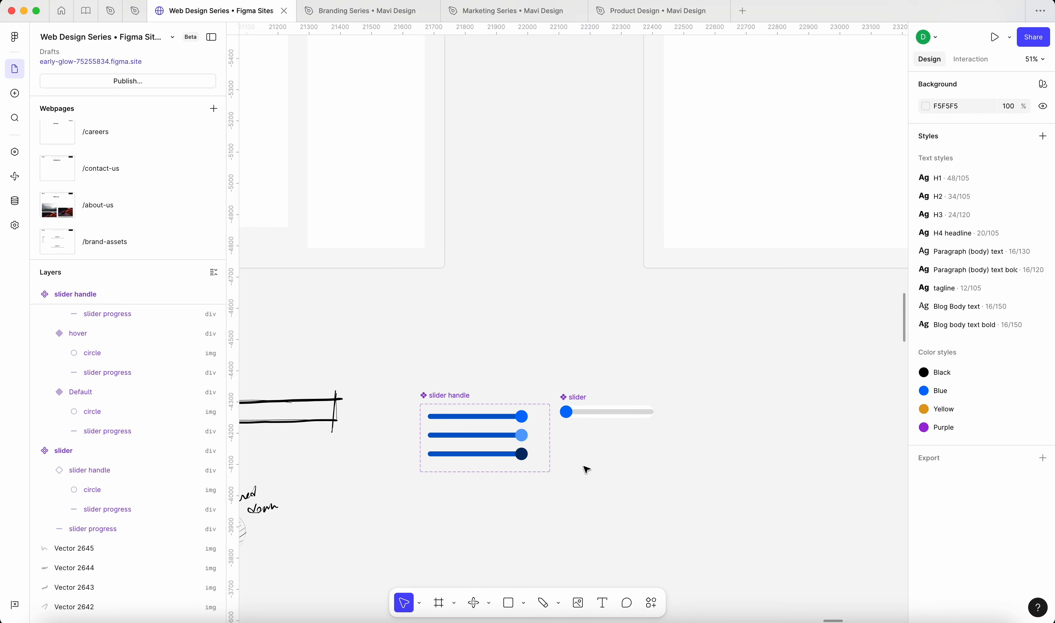
# Examine the handle instance inside the slider component and the Default and hover variants of the slider handle
pyautogui.scroll(5, 588, 469)
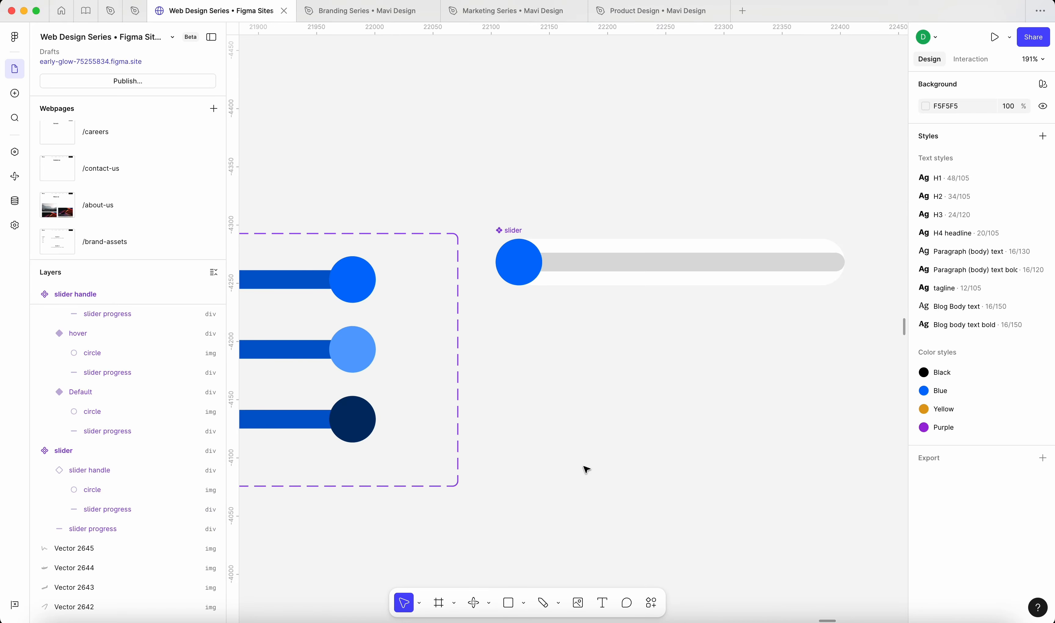
pyautogui.hscroll(-5, 470, 306)
pyautogui.click(724, 286)
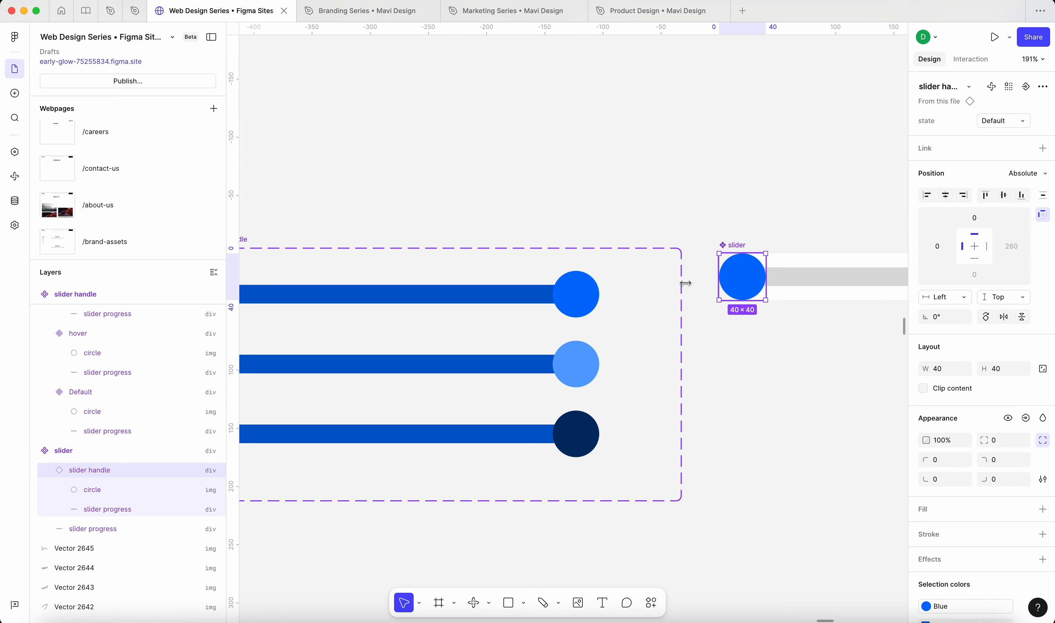
pyautogui.click(568, 296)
pyautogui.click(573, 366)
pyautogui.click(778, 265)
pyautogui.scroll(-2, 696, 314)
pyautogui.scroll(-3, 698, 316)
# Move the hover and pressed down variants out of the slider handle component set onto the canvas below it
pyautogui.click(636, 344)
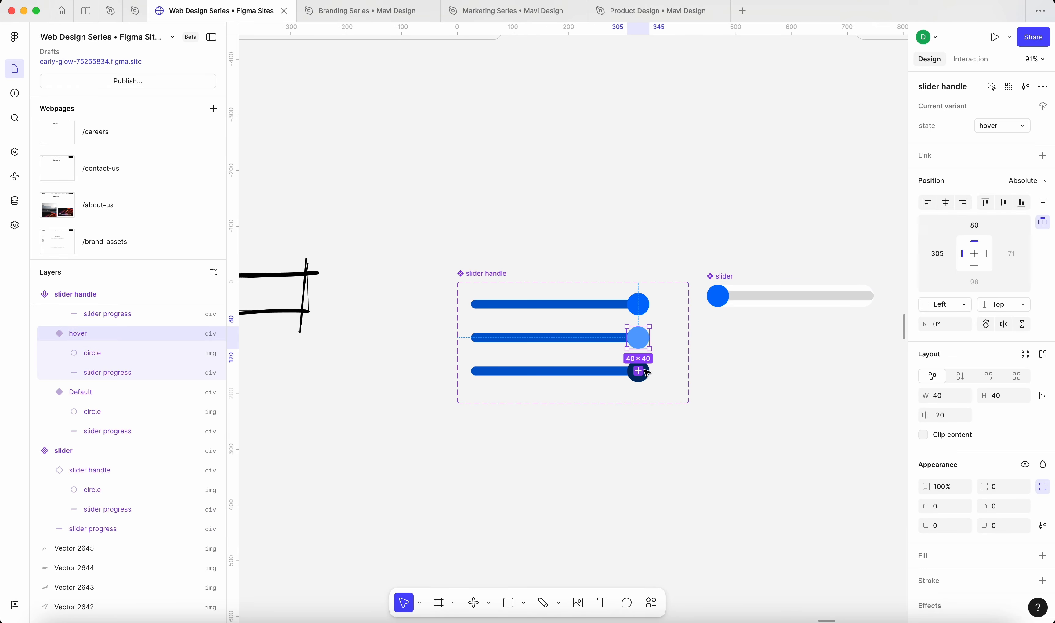
pyautogui.scroll(5, 644, 375)
pyautogui.keyDown('shift'); pyautogui.click(644, 375); pyautogui.keyUp('shift')
pyautogui.scroll(-3, 639, 372)
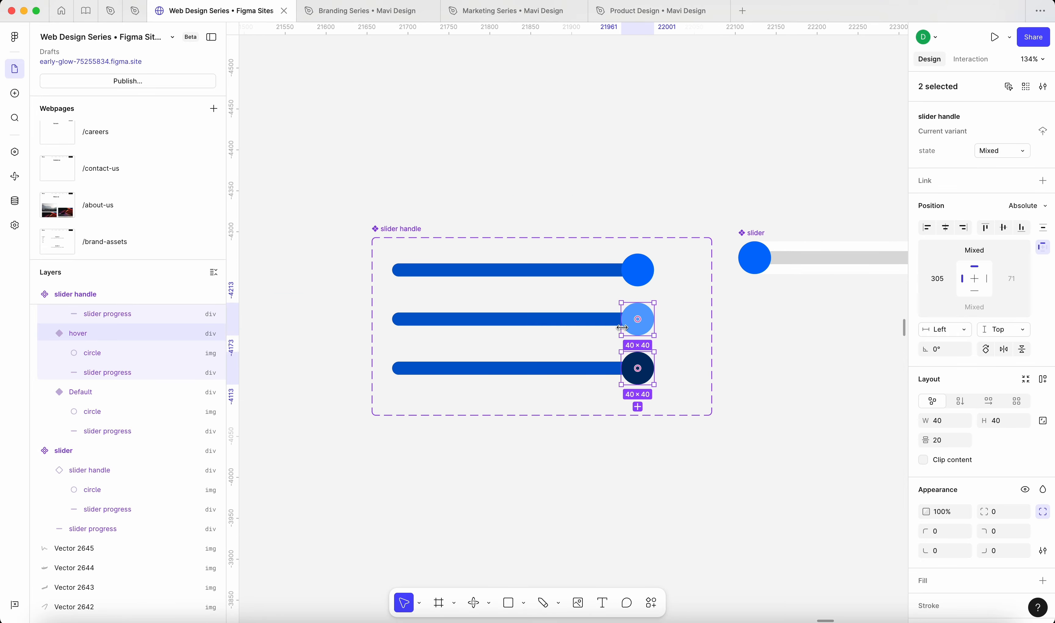
pyautogui.moveTo(628, 329); pyautogui.dragTo(768, 498)
# Shrink the slider handle component set to about 393 × 84 around its Default variant
pyautogui.click(412, 229)
pyautogui.moveTo(577, 415); pyautogui.dragTo(577, 313)
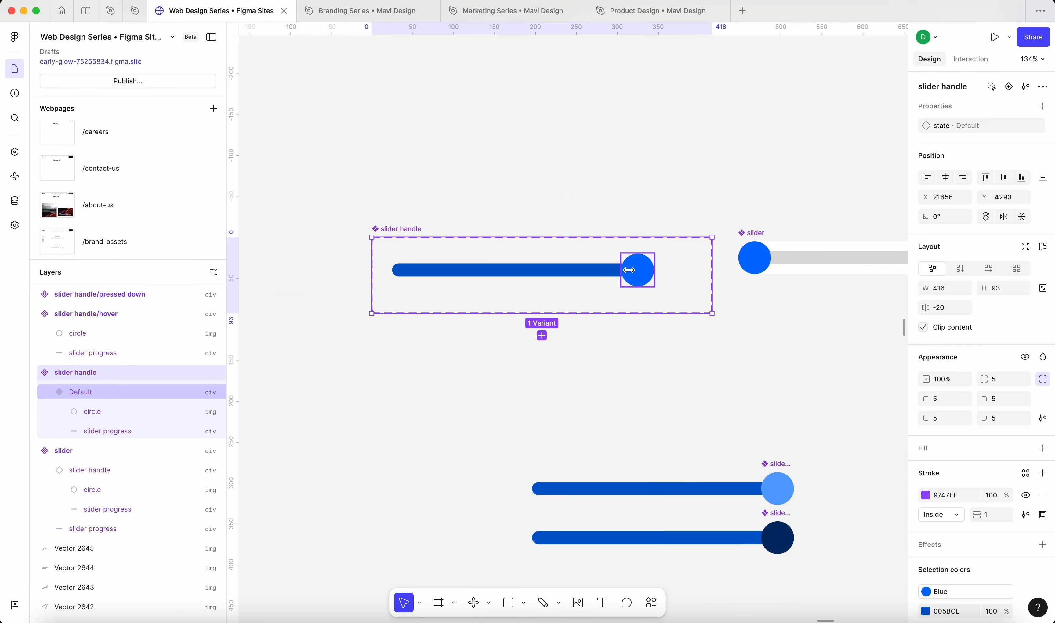
pyautogui.click(523, 183)
pyautogui.click(401, 229)
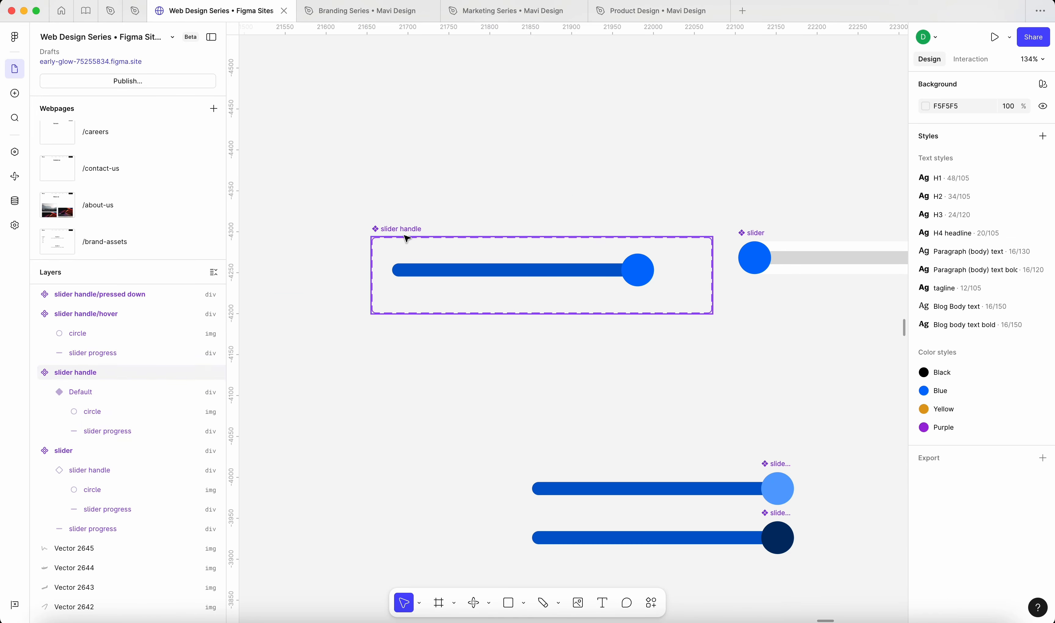
pyautogui.click(607, 171)
pyautogui.click(389, 230)
pyautogui.click(535, 262)
pyautogui.click(414, 230)
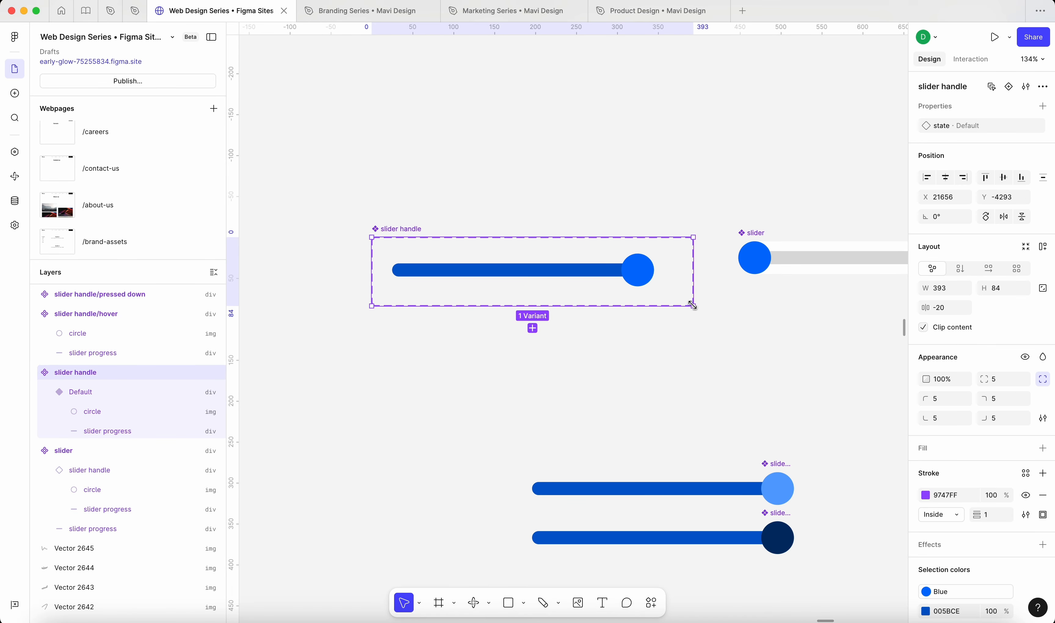
# Move the detached hover handle up, away from the detached pressed down handle
pyautogui.hscroll(6, 689, 304)
pyautogui.click(596, 262)
pyautogui.moveTo(512, 486); pyautogui.dragTo(481, 401)
# Add a second variant to the slider component and move the detached hover handle clear of it
pyautogui.click(584, 259)
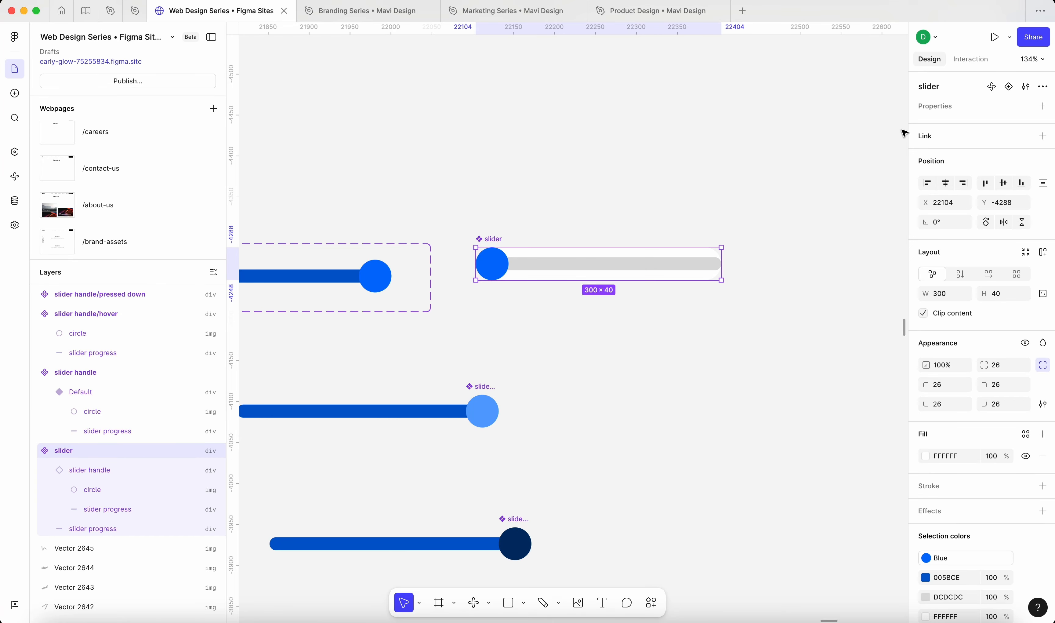
pyautogui.click(1009, 86)
pyautogui.click(496, 172)
pyautogui.click(482, 418)
pyautogui.moveTo(481, 388); pyautogui.dragTo(430, 463)
# Rename the slider's variant property to "state" and its second value to "hover"
pyautogui.click(475, 223)
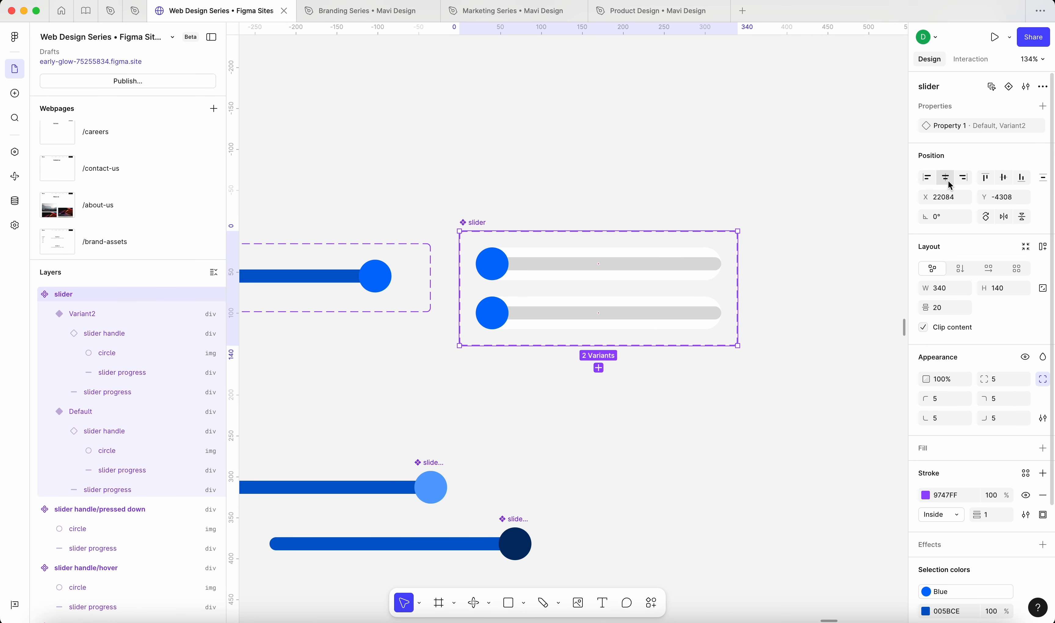
pyautogui.click(1026, 125)
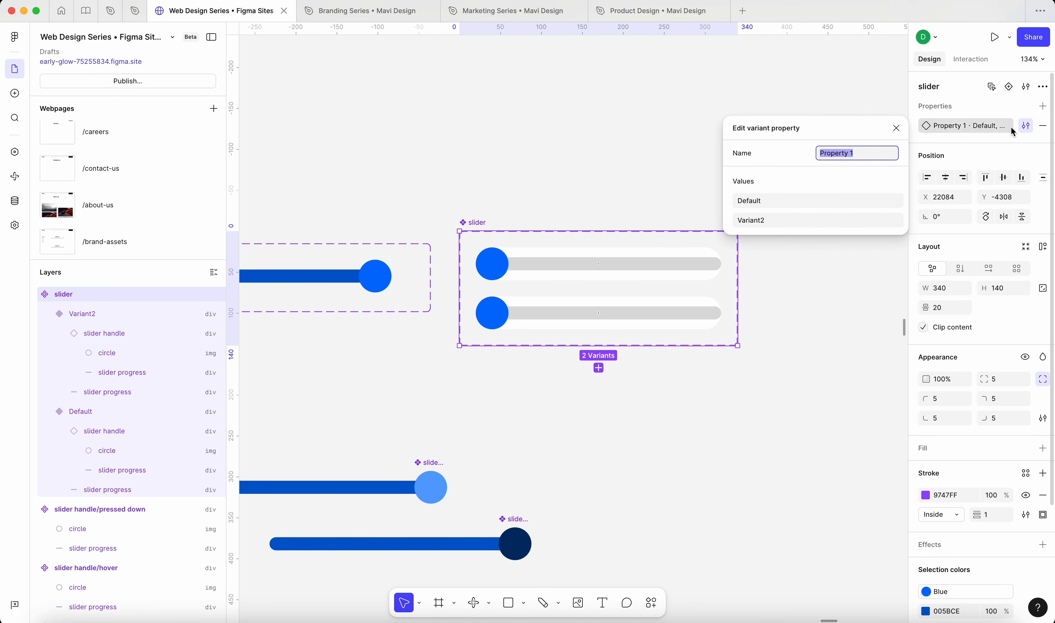
pyautogui.write('state')
pyautogui.press('Return')
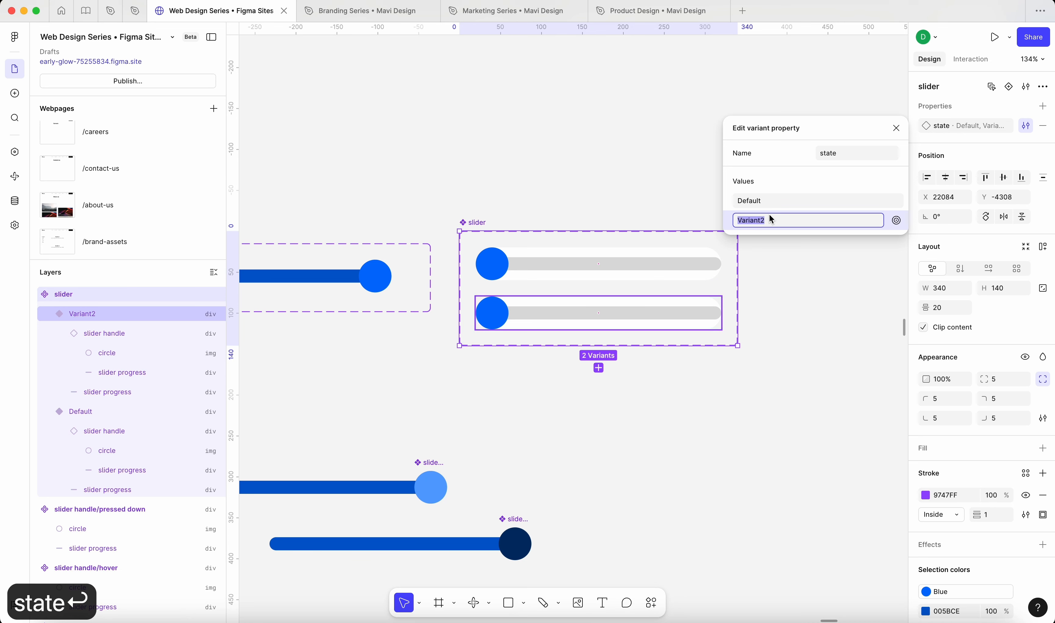
pyautogui.write('hover')
pyautogui.press('Return')
# Add a third variant below the slider's hover variant with the state "pressed down"
pyautogui.click(592, 360)
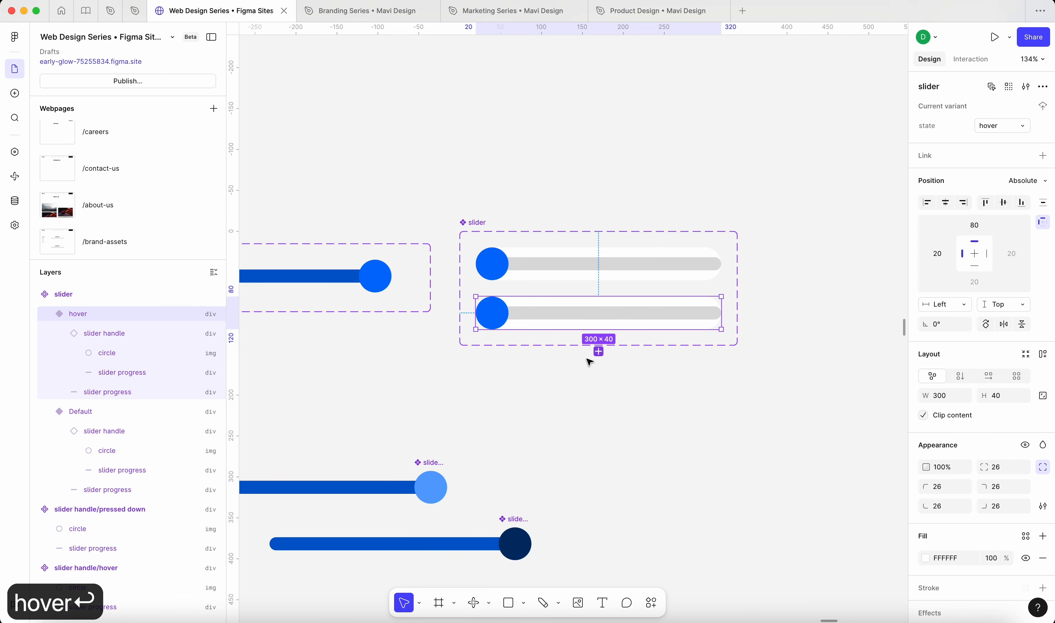
pyautogui.click(600, 352)
pyautogui.write('pre')
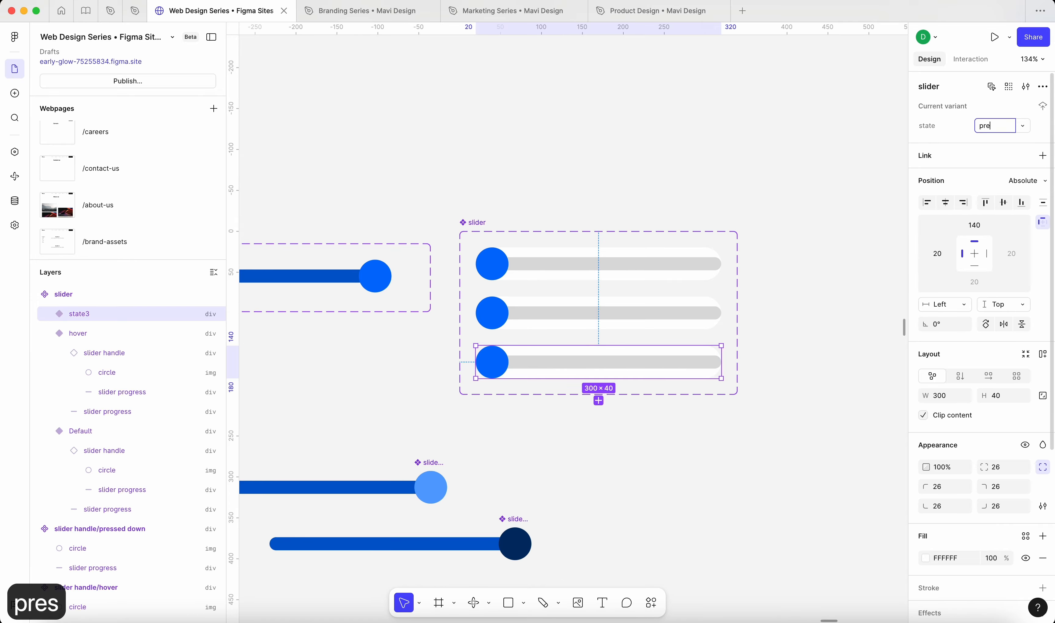
pyautogui.write('ssed down')
pyautogui.press('Return')
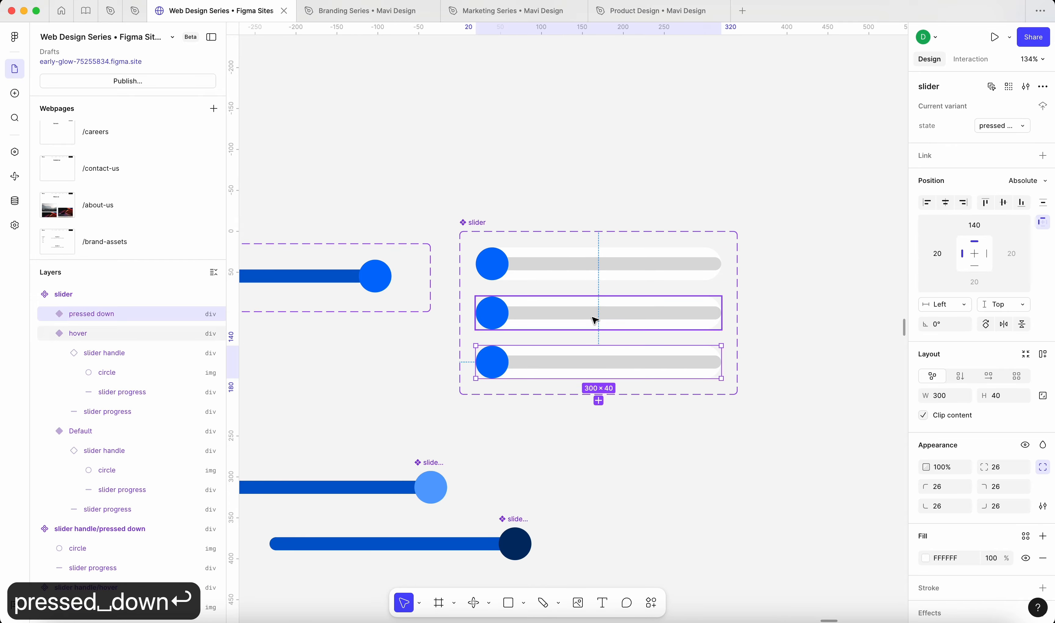
# Connect the Default variant's slider handle to the hover variant with a While hovering interaction that changes the state to hover
pyautogui.hscroll(-3, 596, 316)
pyautogui.click(596, 272)
pyautogui.scroll(5, 605, 257)
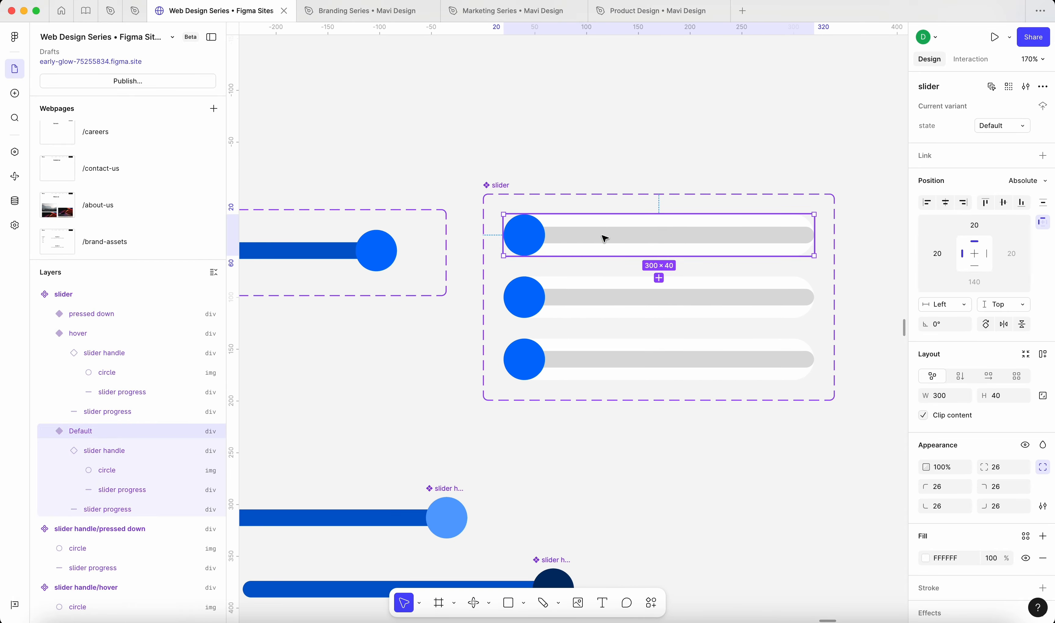
pyautogui.click(543, 240)
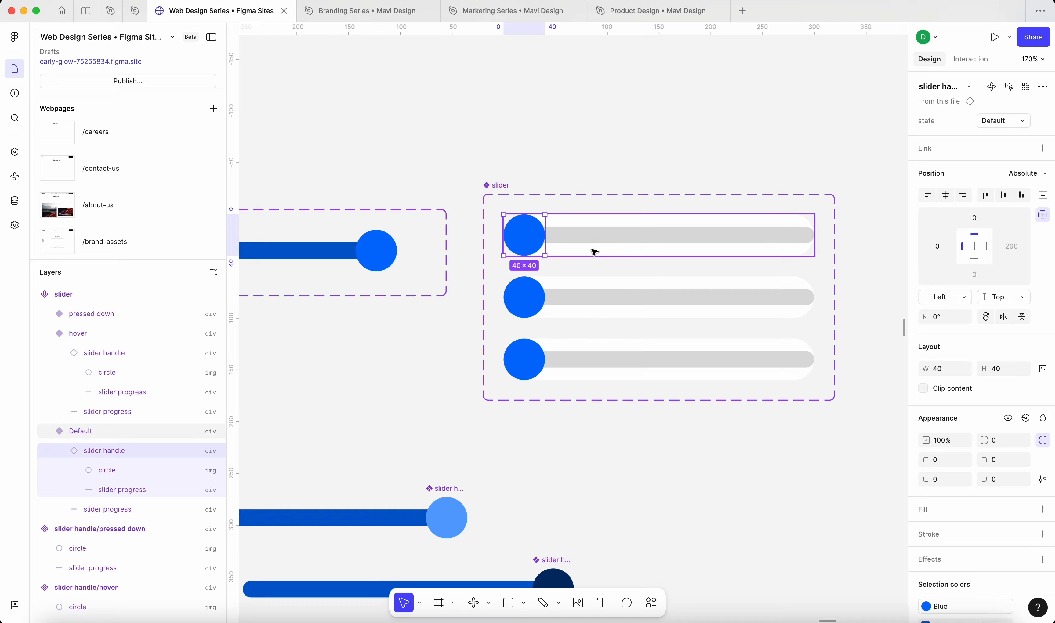
pyautogui.click(974, 60)
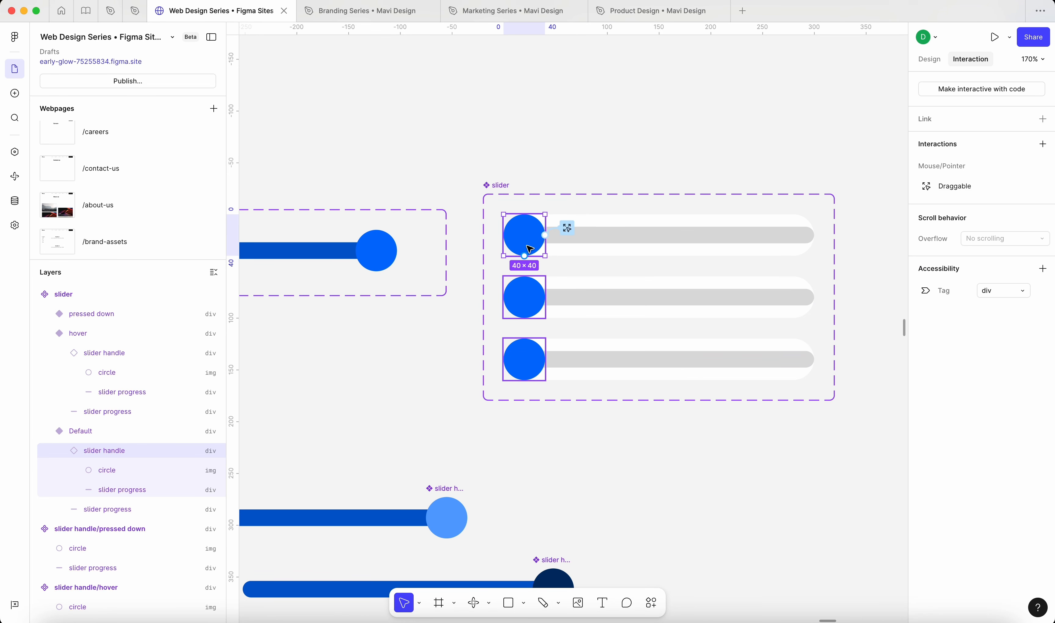
pyautogui.moveTo(530, 260); pyautogui.dragTo(648, 304)
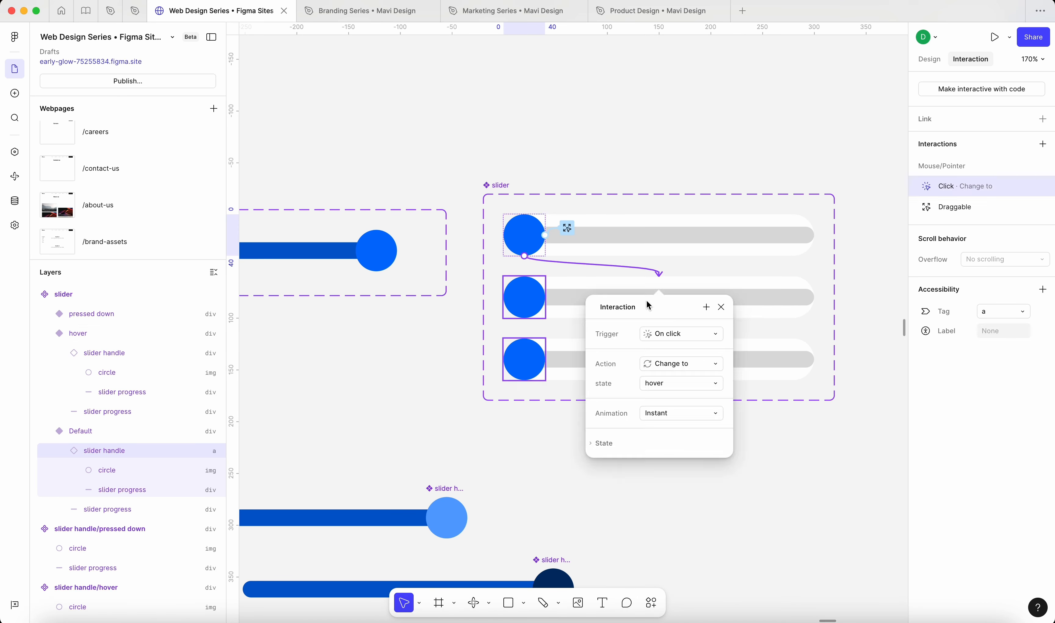
pyautogui.click(713, 338)
pyautogui.click(711, 353)
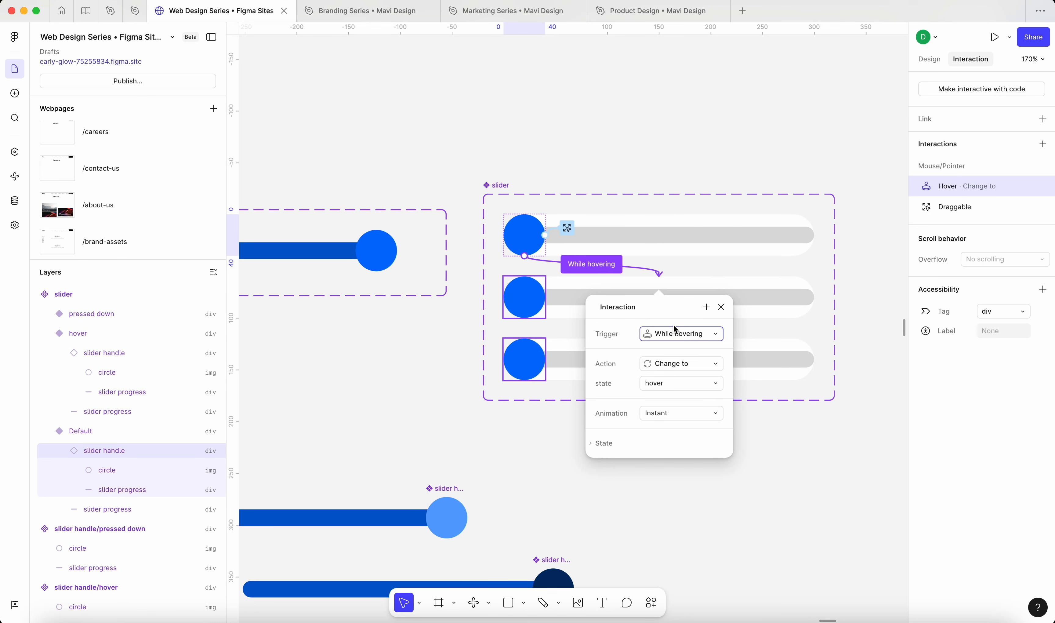
pyautogui.click(722, 307)
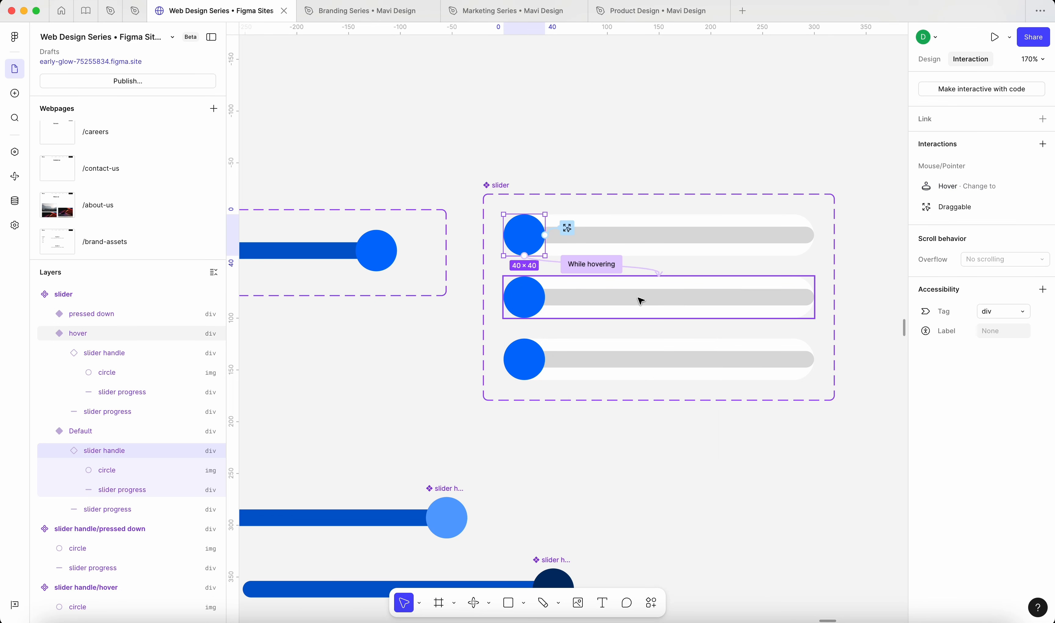
# Connect the hover variant's slider handle to the pressed down variant with a While pressing interaction that changes the state
pyautogui.click(535, 304)
pyautogui.click(535, 305)
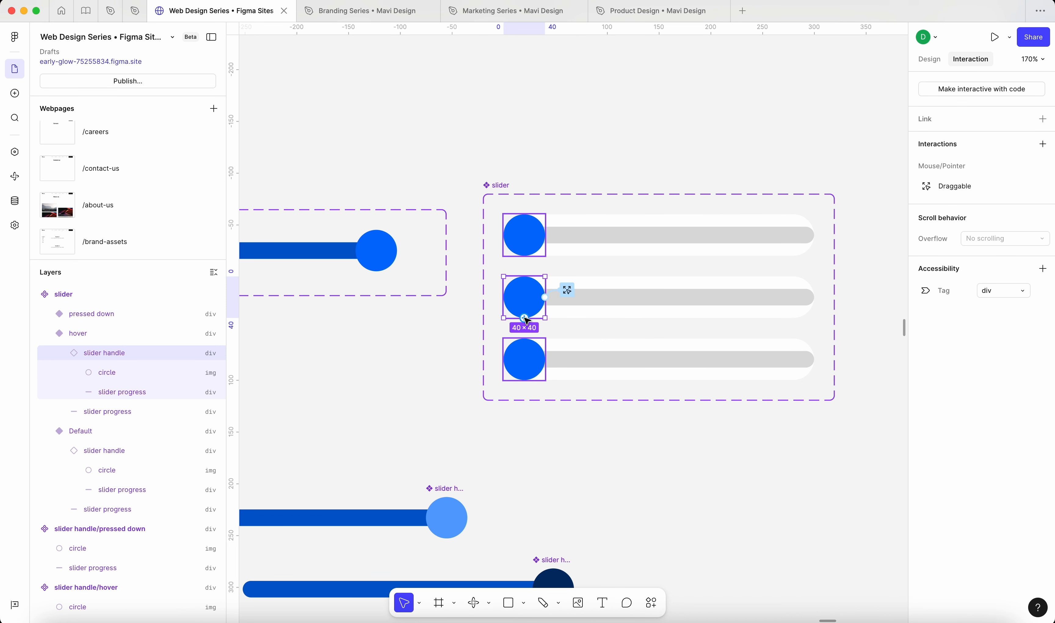
pyautogui.moveTo(526, 318); pyautogui.dragTo(640, 366)
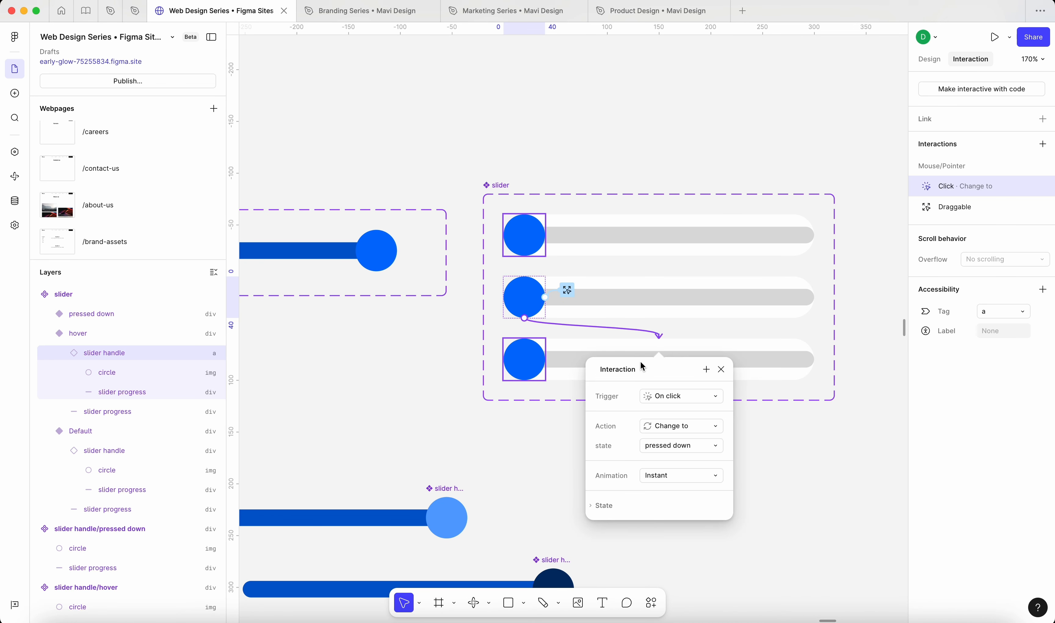
pyautogui.click(697, 399)
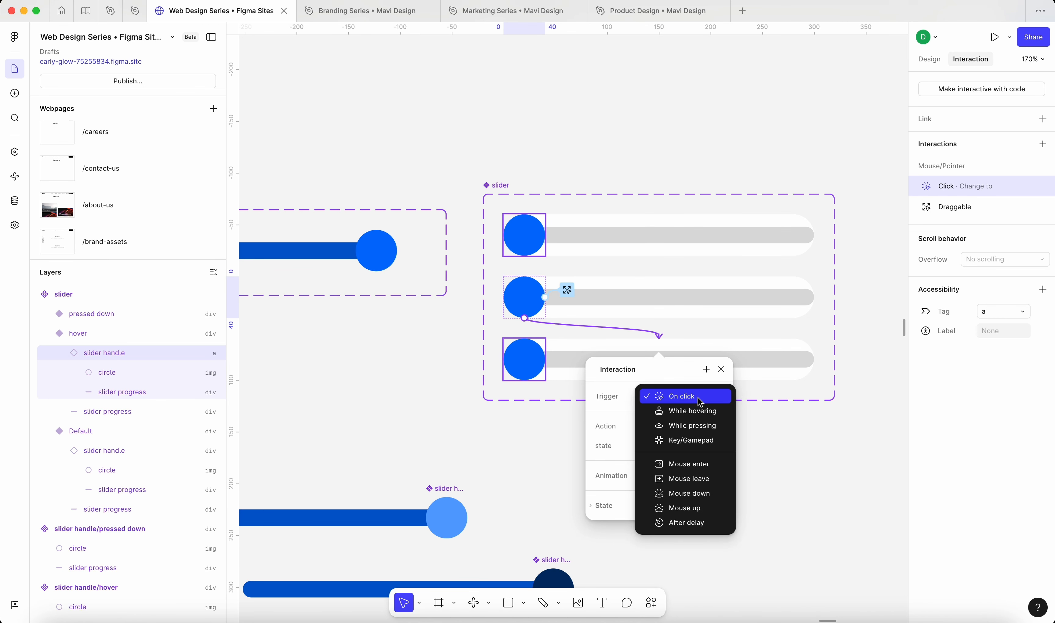
pyautogui.click(708, 425)
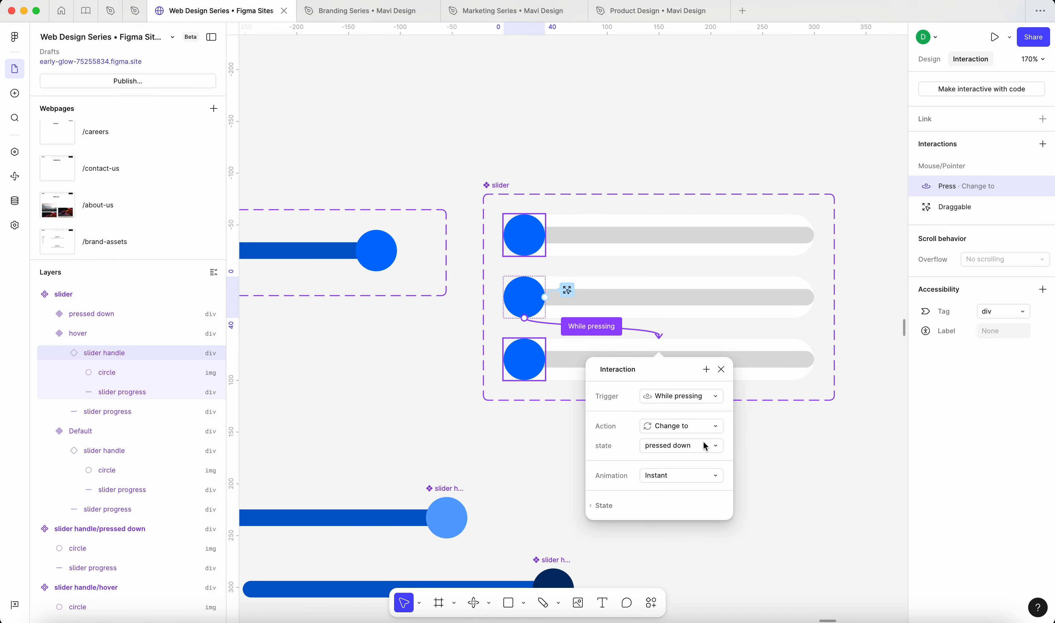
pyautogui.click(722, 370)
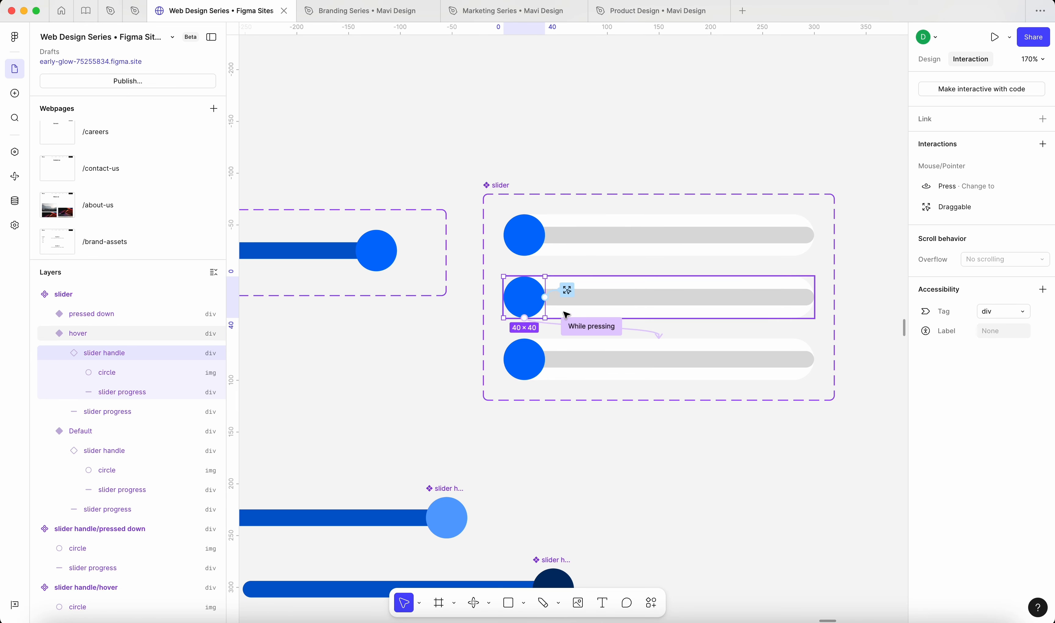
# Detach the Blue style from the hover variant's handle circle and make its fill a lighter blue
pyautogui.click(930, 59)
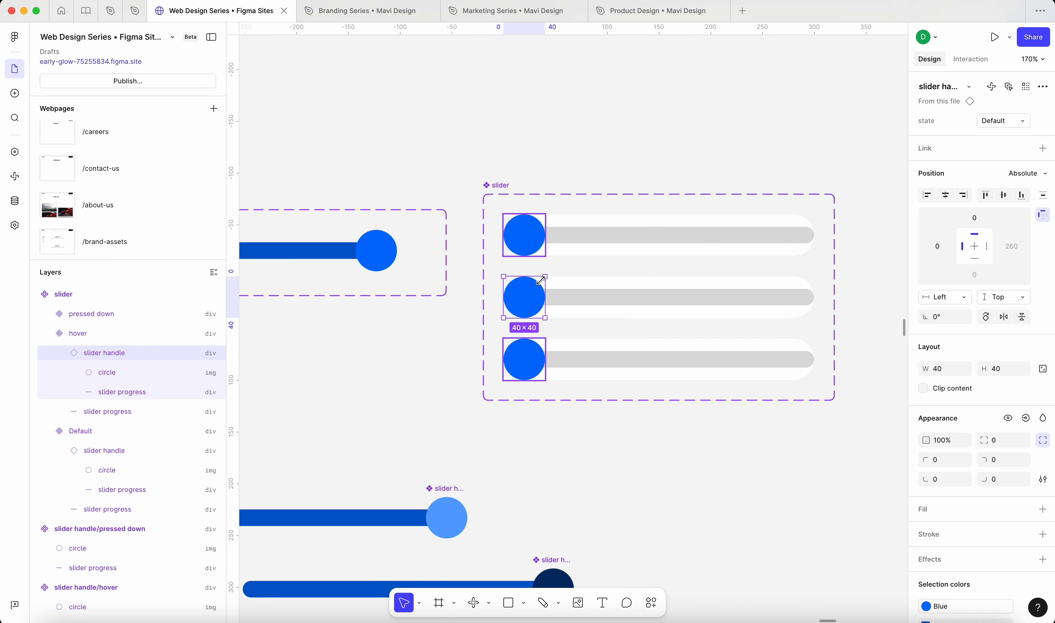
pyautogui.doubleClick(525, 295)
pyautogui.click(1028, 438)
pyautogui.click(926, 438)
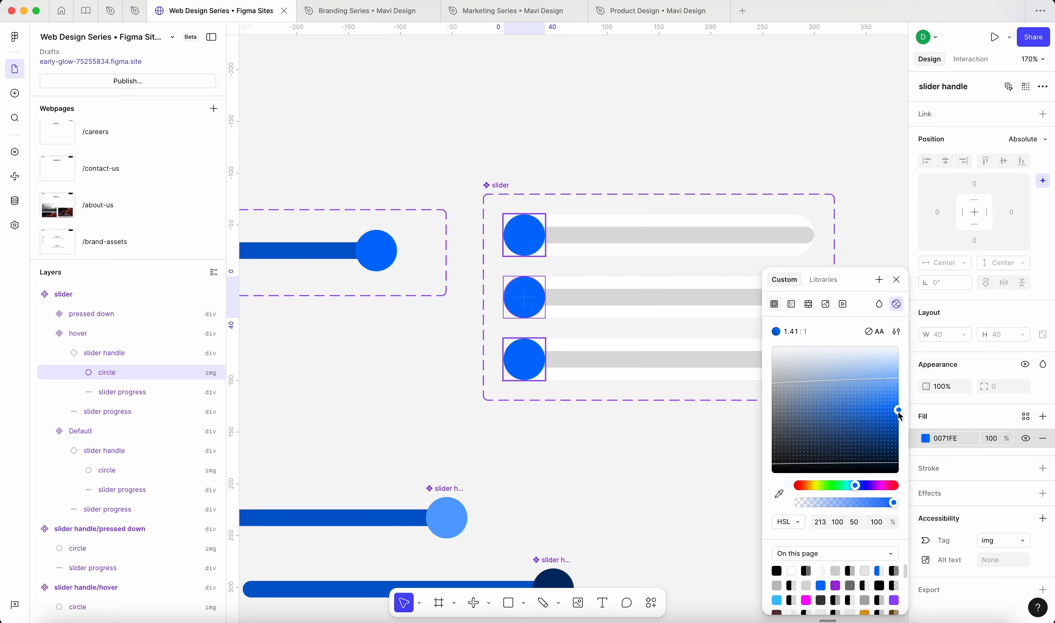
pyautogui.click(900, 416)
pyautogui.moveTo(905, 413); pyautogui.dragTo(906, 402)
# Detach the Blue style from the pressed down variant's handle circle and darken its fill to 005CCE
pyautogui.click(525, 360)
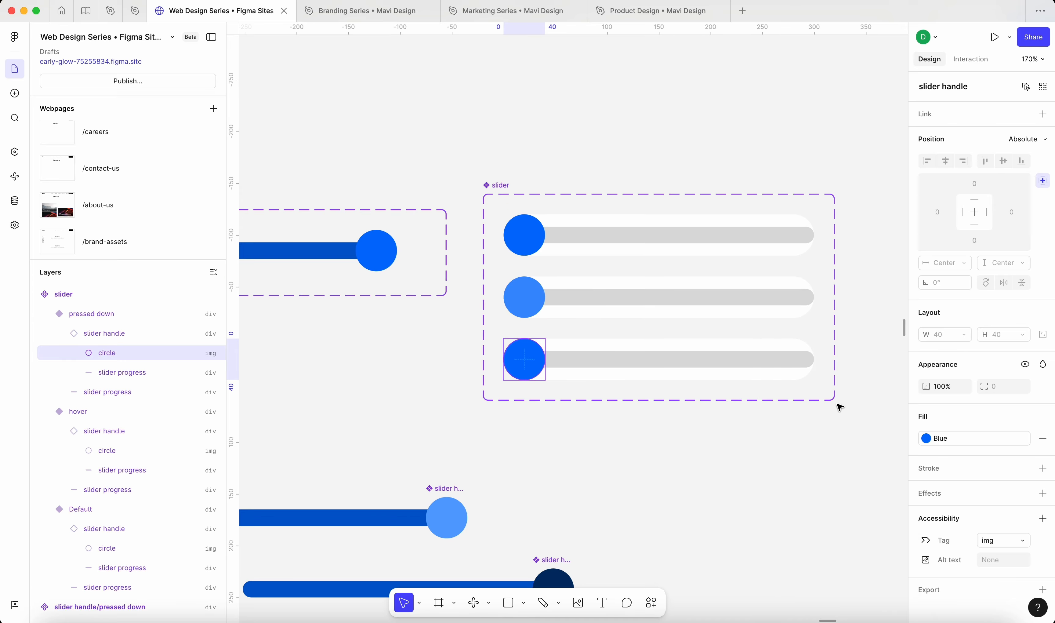
pyautogui.click(1019, 438)
pyautogui.click(927, 440)
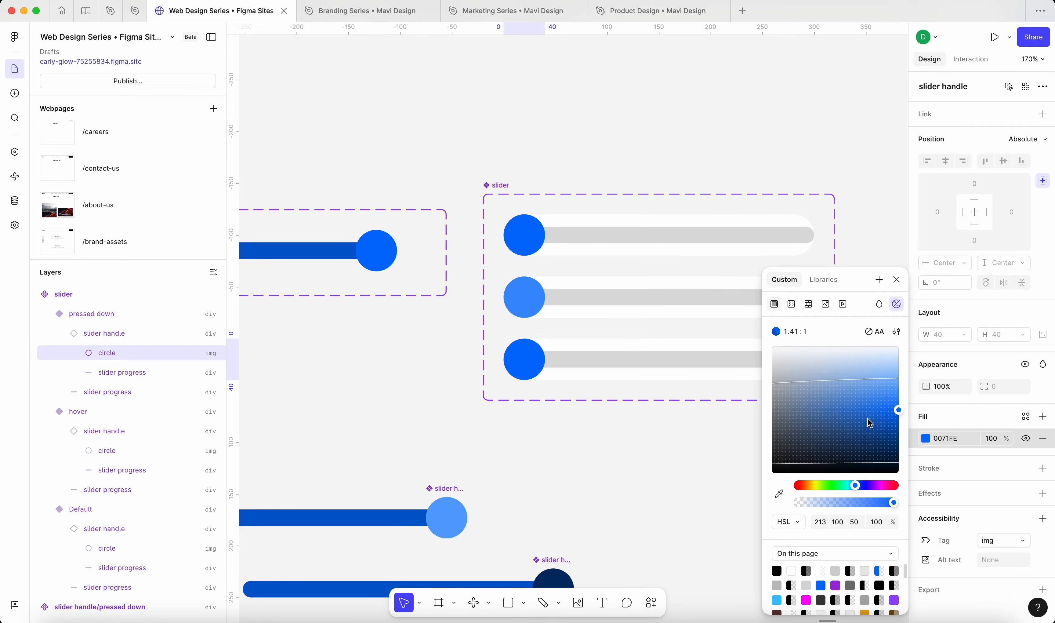
pyautogui.moveTo(900, 412); pyautogui.dragTo(913, 439)
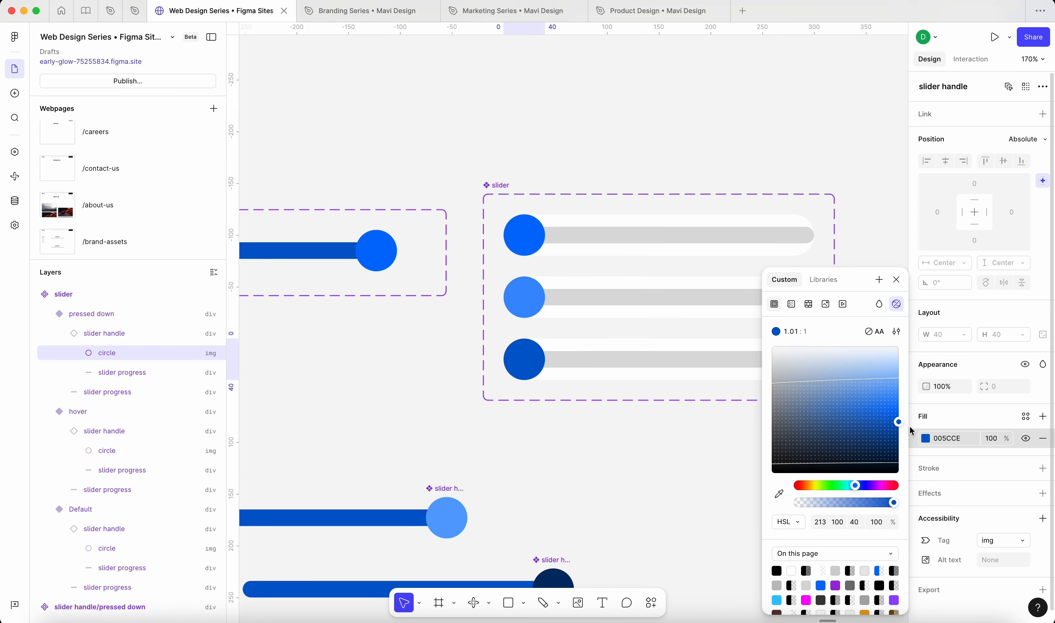
pyautogui.click(896, 280)
pyautogui.click(876, 264)
# Preview the site and show the three sliders below the Present day section of the /about-us page
pyautogui.scroll(-10, 667, 356)
pyautogui.click(662, 331)
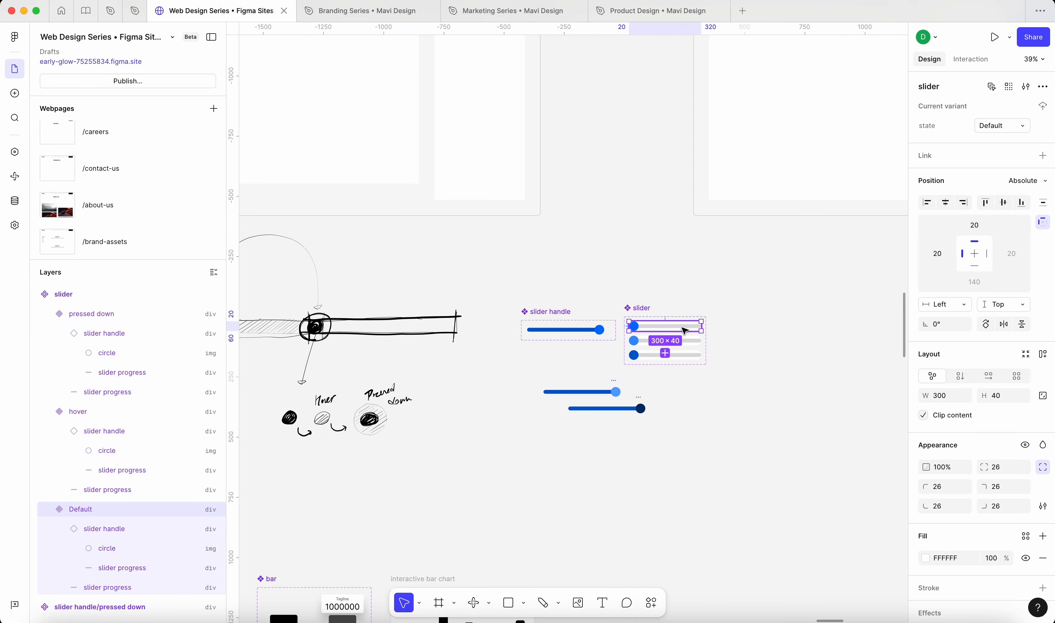
pyautogui.scroll(-5, 723, 337)
pyautogui.click(577, 253)
pyautogui.scroll(6, 577, 253)
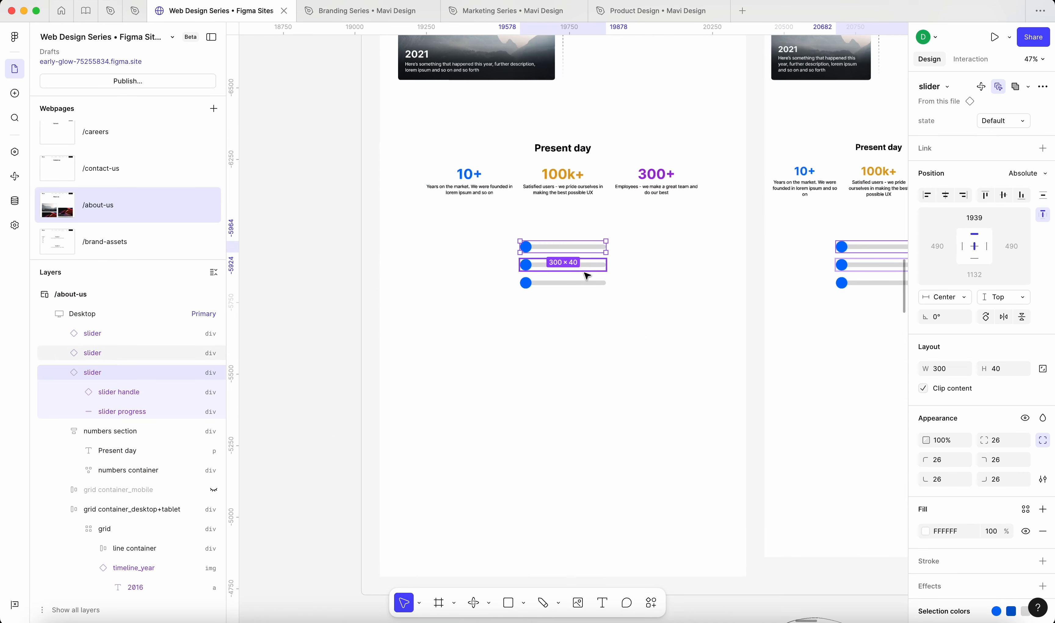
pyautogui.click(323, 266)
pyautogui.click(1003, 41)
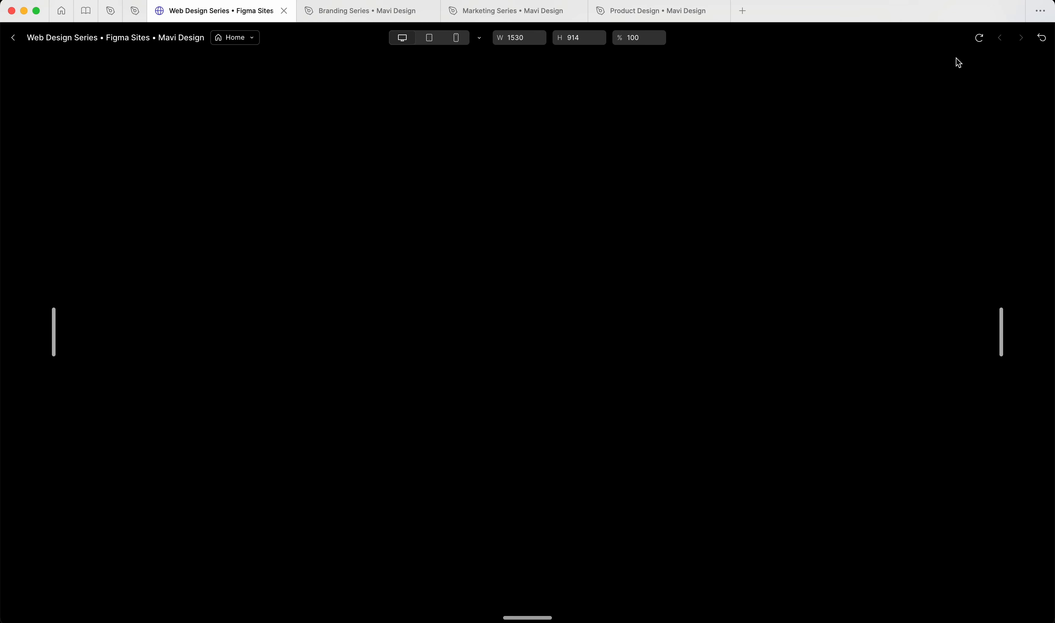
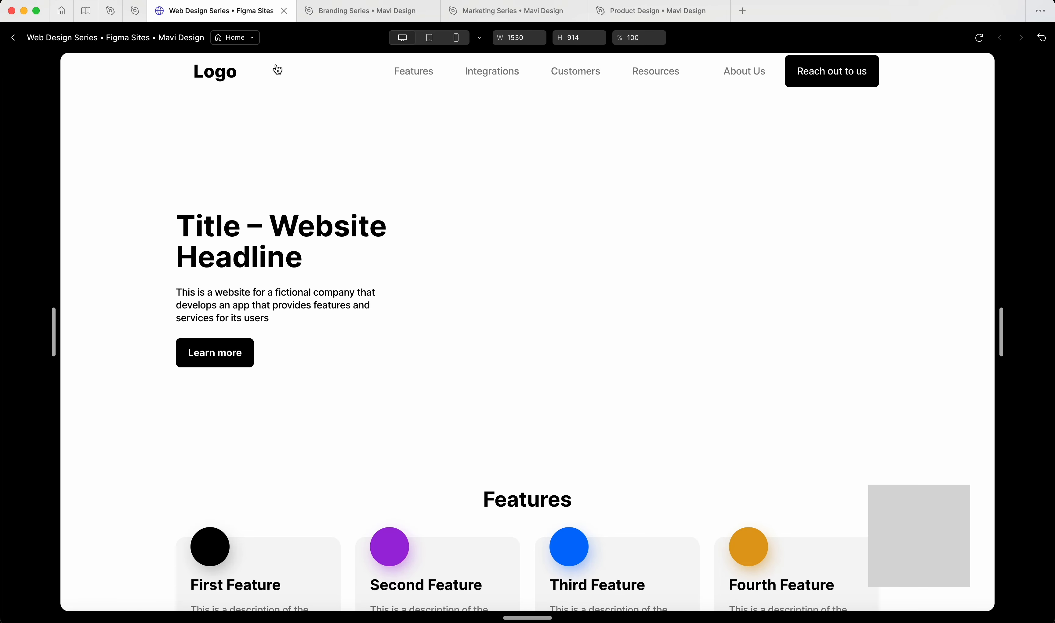
pyautogui.click(236, 37)
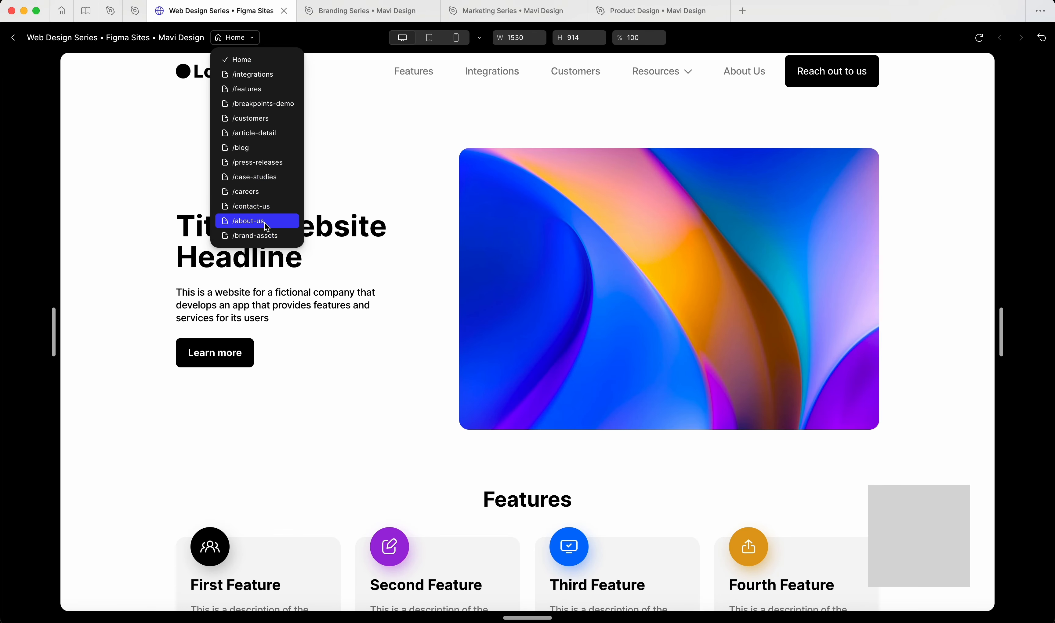
pyautogui.click(265, 222)
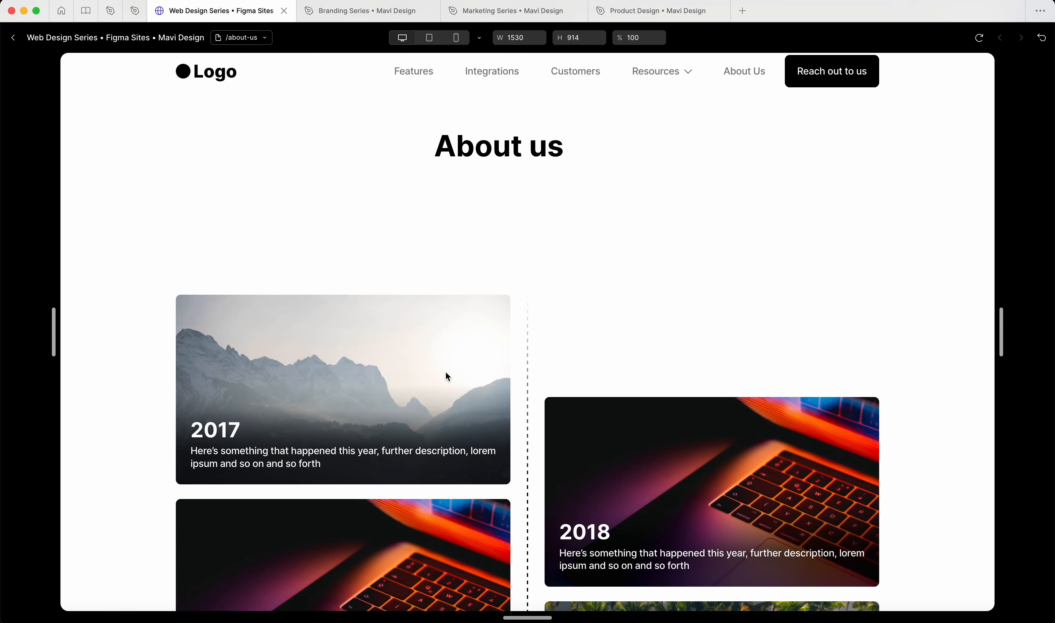
pyautogui.scroll(-15, 618, 441)
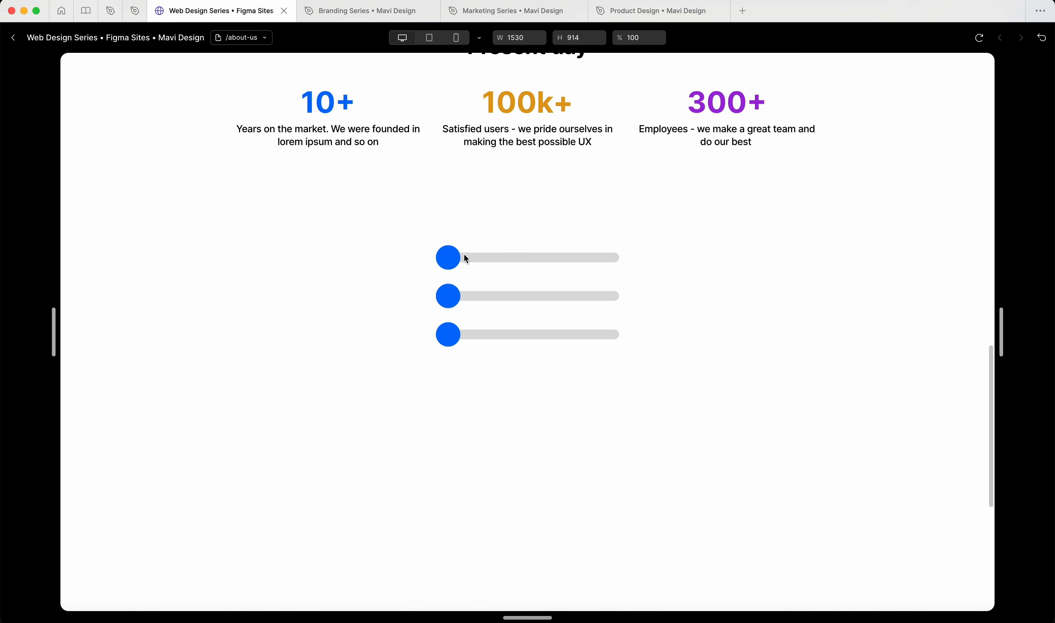
# Test the second and third sliders by moving their handles back and forth, and return to the editor
pyautogui.moveTo(451, 263); pyautogui.dragTo(596, 300)
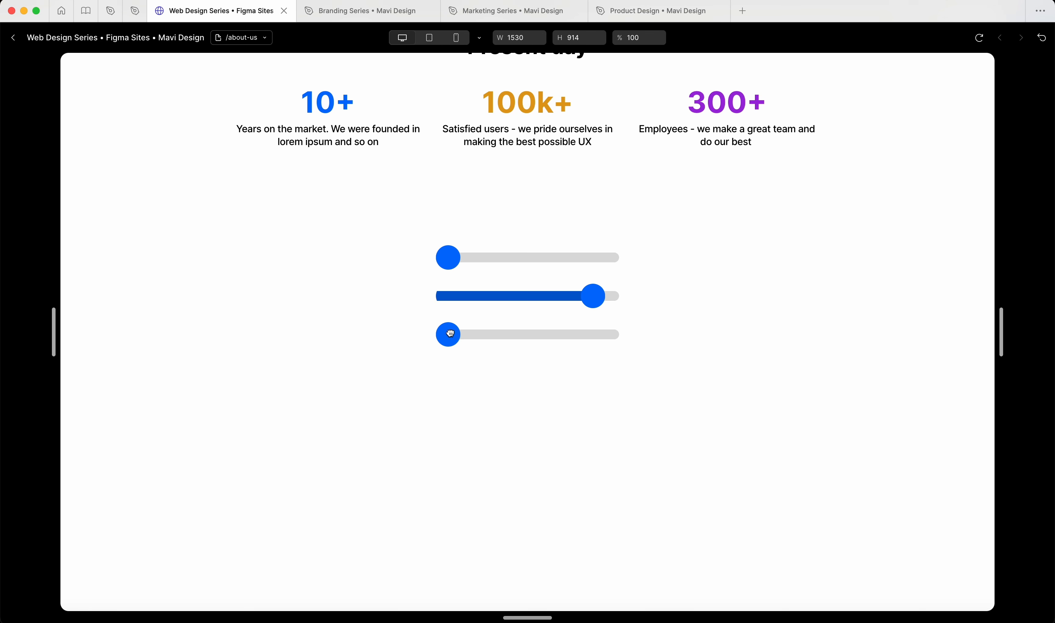
pyautogui.moveTo(451, 334); pyautogui.dragTo(608, 335)
pyautogui.moveTo(592, 297); pyautogui.dragTo(473, 297)
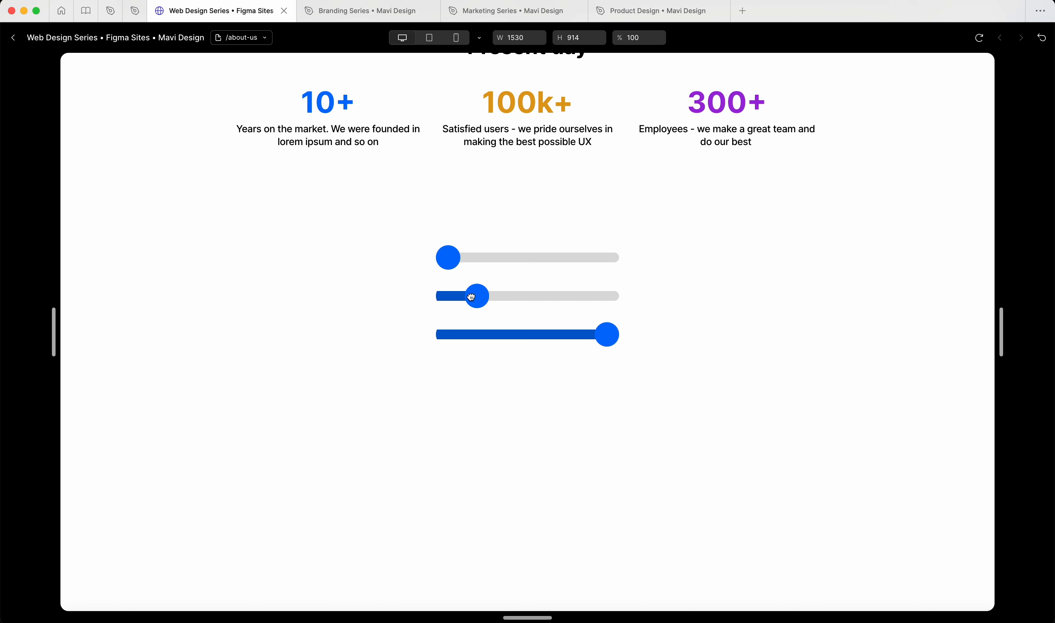
pyautogui.moveTo(610, 338); pyautogui.dragTo(478, 338)
pyautogui.moveTo(485, 299)
pyautogui.mouseDown()
pyautogui.moveTo(620, 301)
pyautogui.moveTo(476, 298)
pyautogui.mouseUp()
pyautogui.click(13, 37)
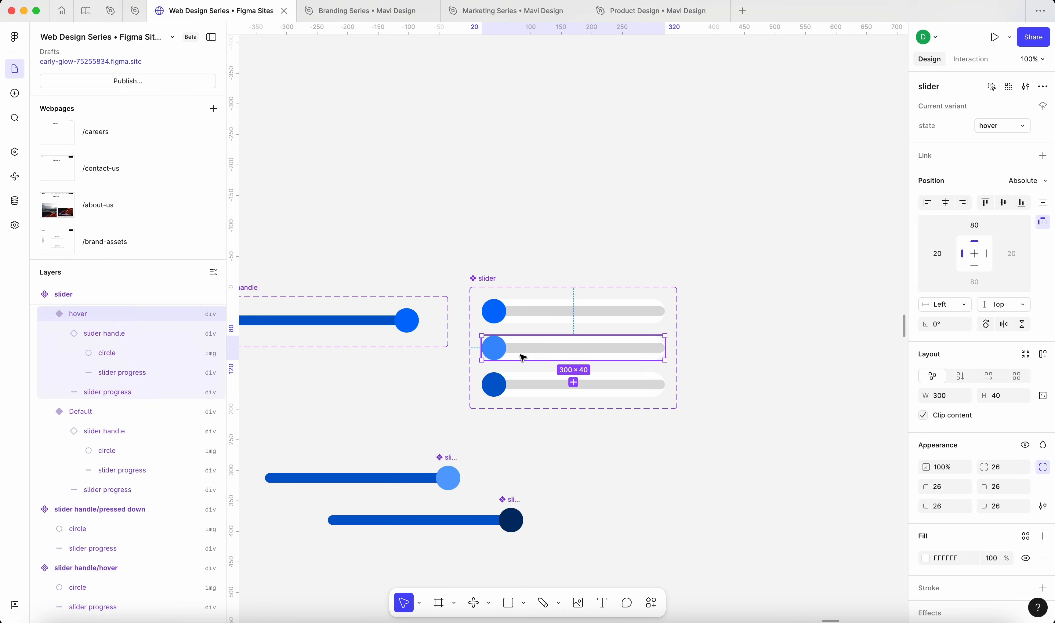
# Delete the While hovering interaction from the Default variant's slider handle
pyautogui.click(971, 59)
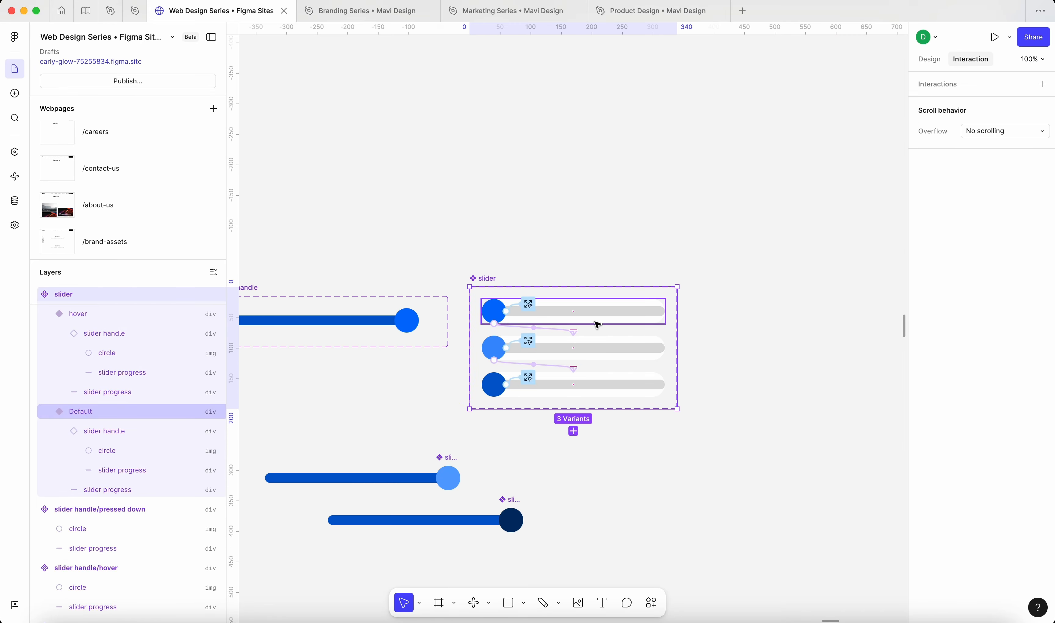
pyautogui.scroll(10, 534, 330)
pyautogui.scroll(-5, 490, 339)
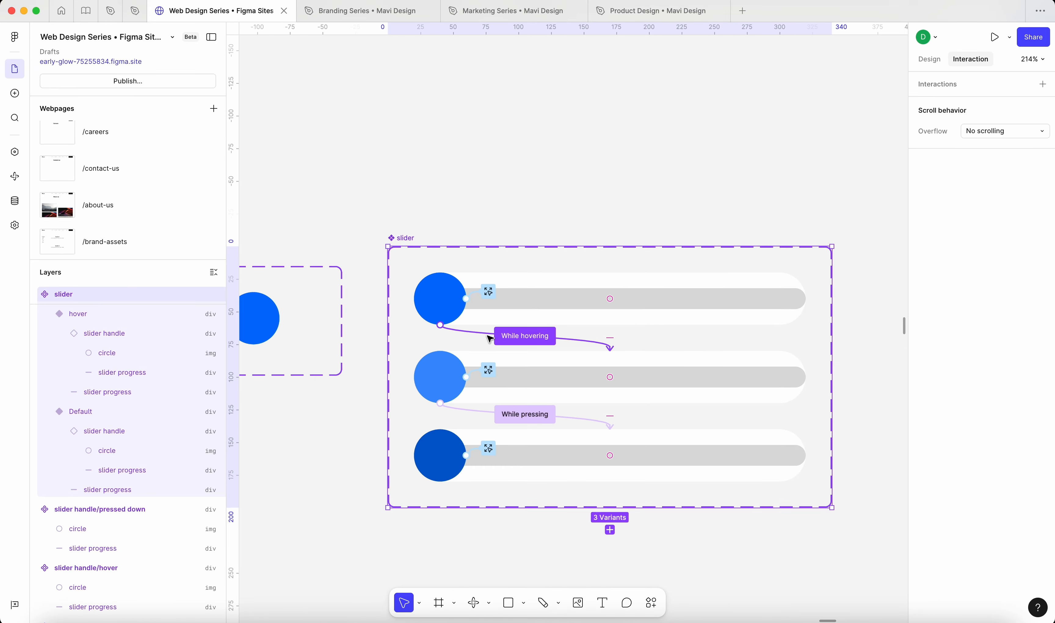
pyautogui.click(486, 335)
pyautogui.press('BackSpace')
# Connect the whole Default variant to the hover variant with a While hovering interaction that changes the state to hover
pyautogui.click(616, 322)
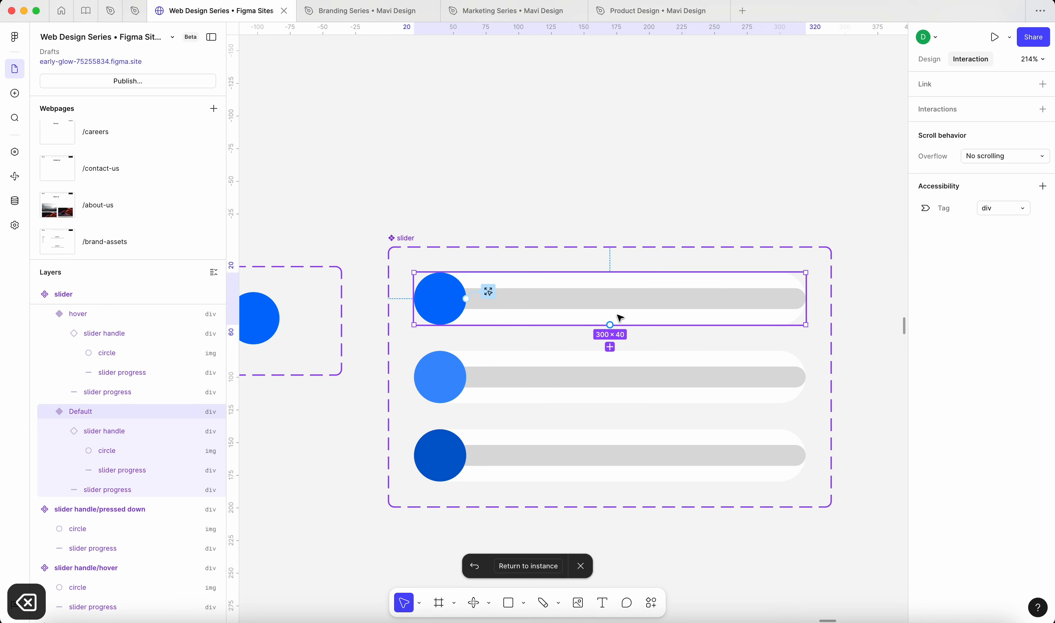
pyautogui.moveTo(610, 325); pyautogui.dragTo(682, 369)
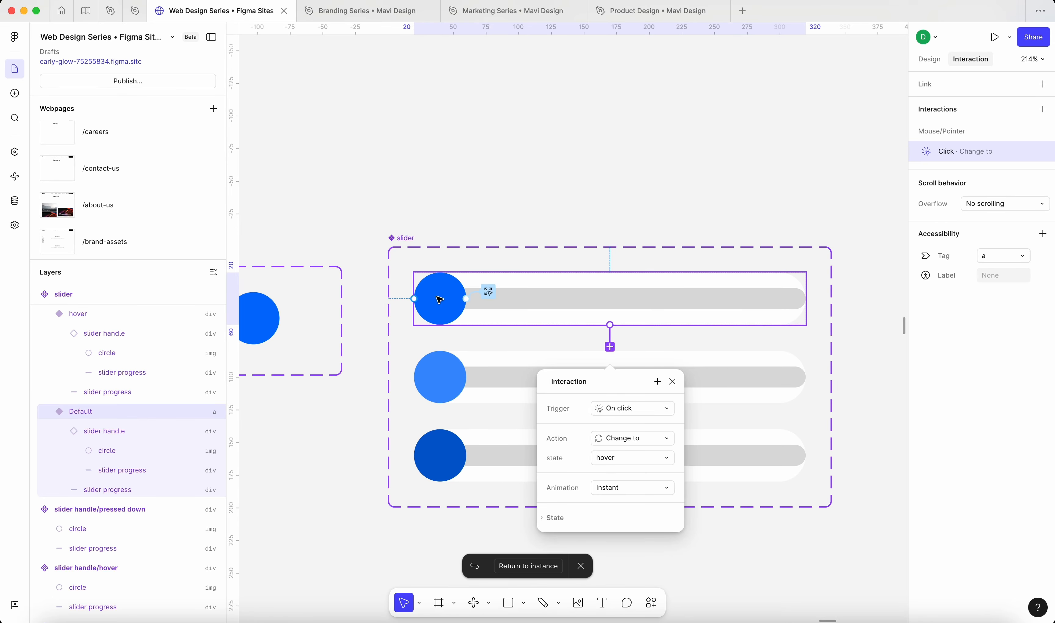
pyautogui.click(629, 410)
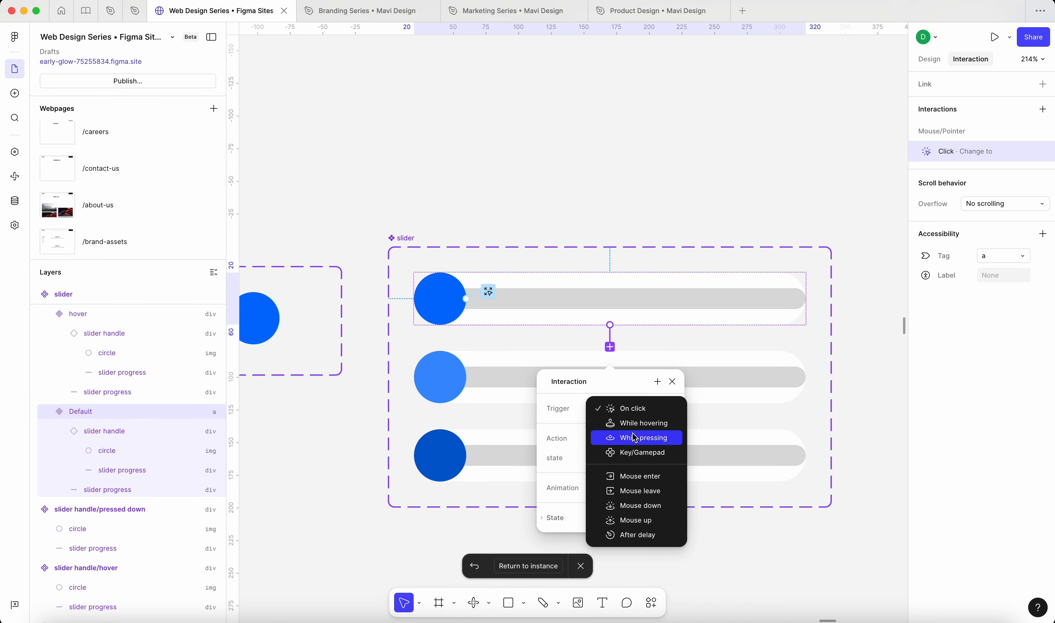
pyautogui.click(632, 423)
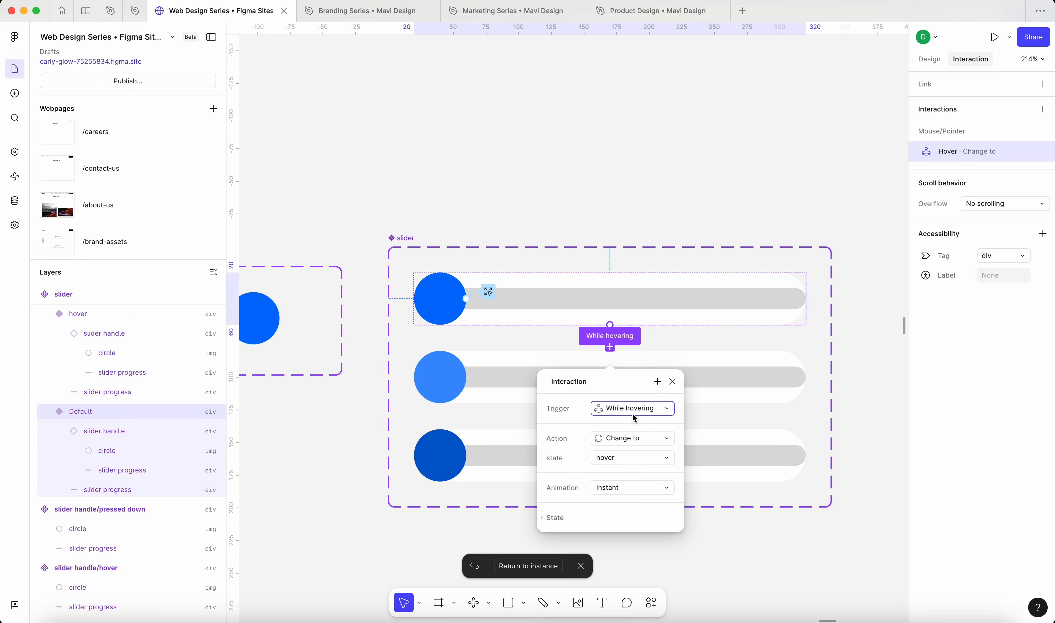
pyautogui.click(673, 382)
# Delete the While pressing interaction from the hover variant's slider handle
pyautogui.doubleClick(706, 380)
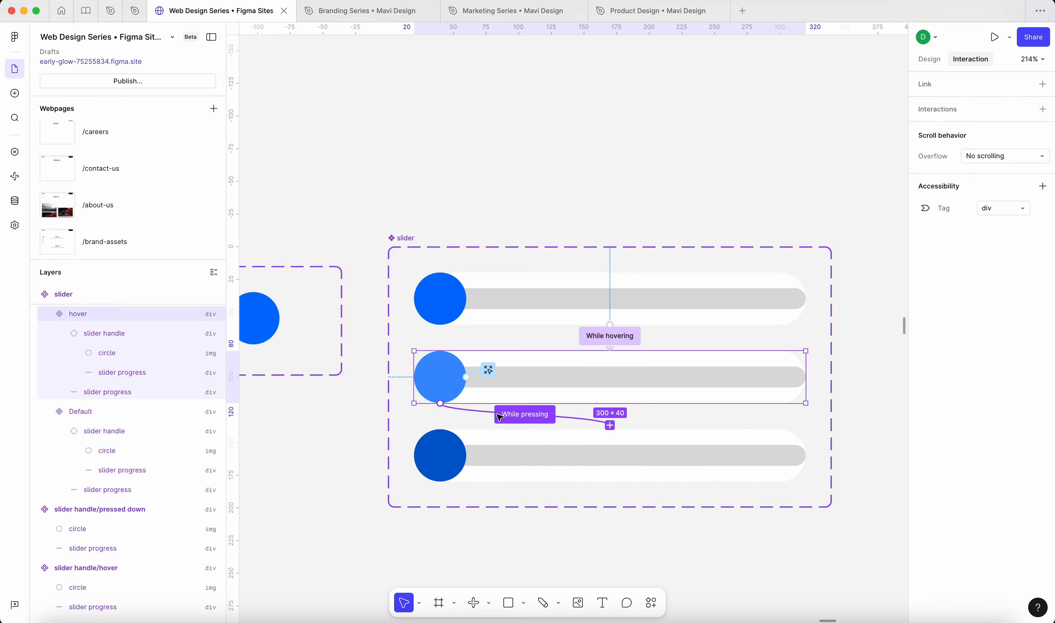
pyautogui.click(506, 415)
pyautogui.press('BackSpace')
# Connect the whole hover variant to the pressed down variant with an On click interaction that changes the state to pressed down
pyautogui.click(647, 392)
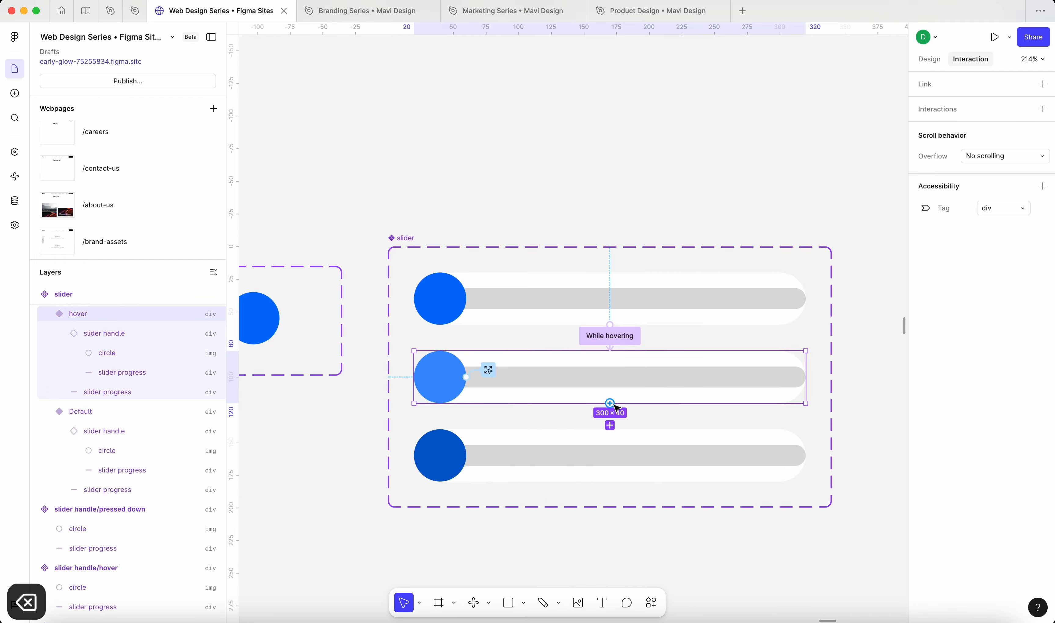
pyautogui.moveTo(639, 456); pyautogui.dragTo(639, 456)
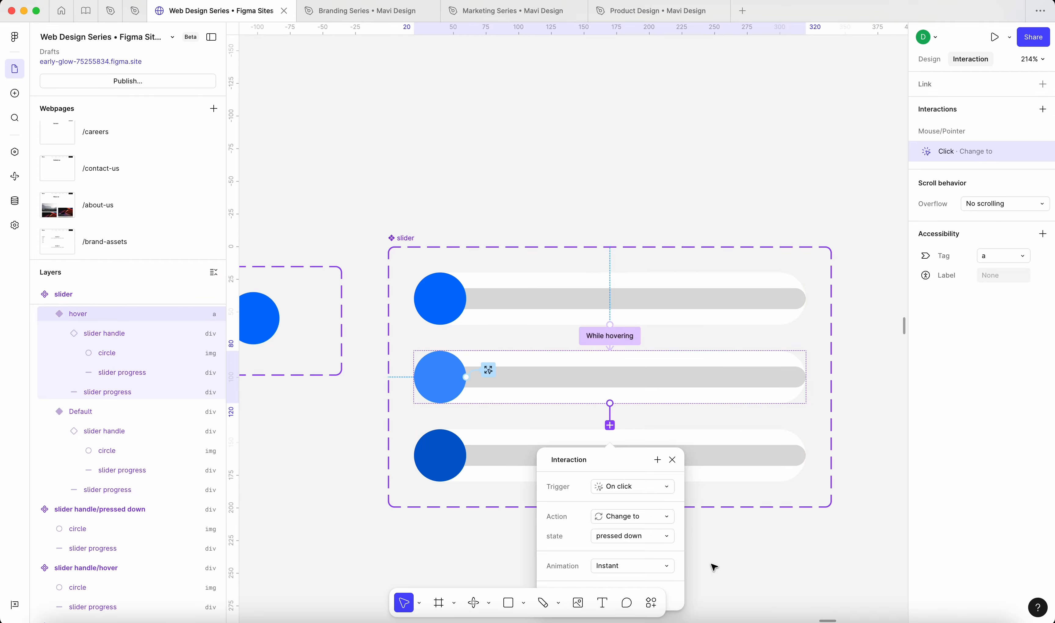
pyautogui.click(673, 460)
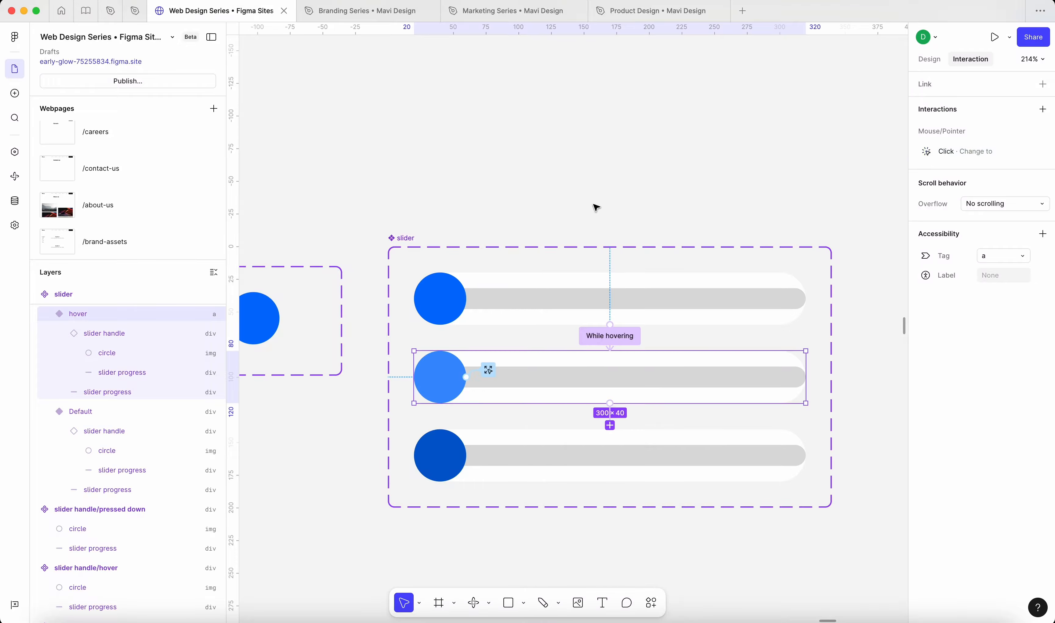
pyautogui.click(596, 205)
# Preview the site's /about-us page, test moving the handle of the second slider, and return to the editor
pyautogui.click(995, 37)
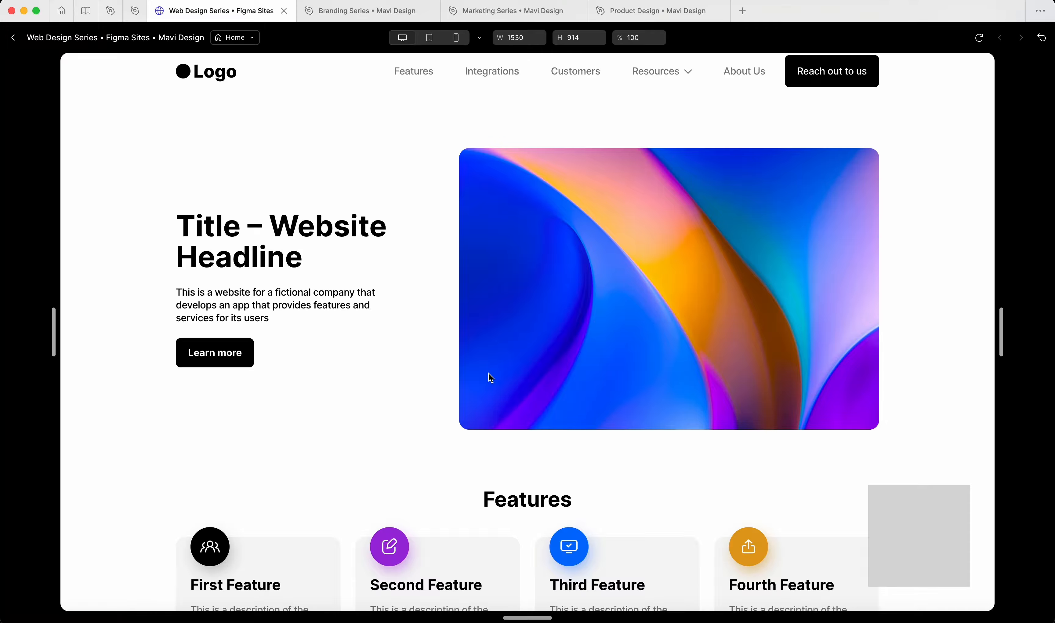
pyautogui.click(779, 368)
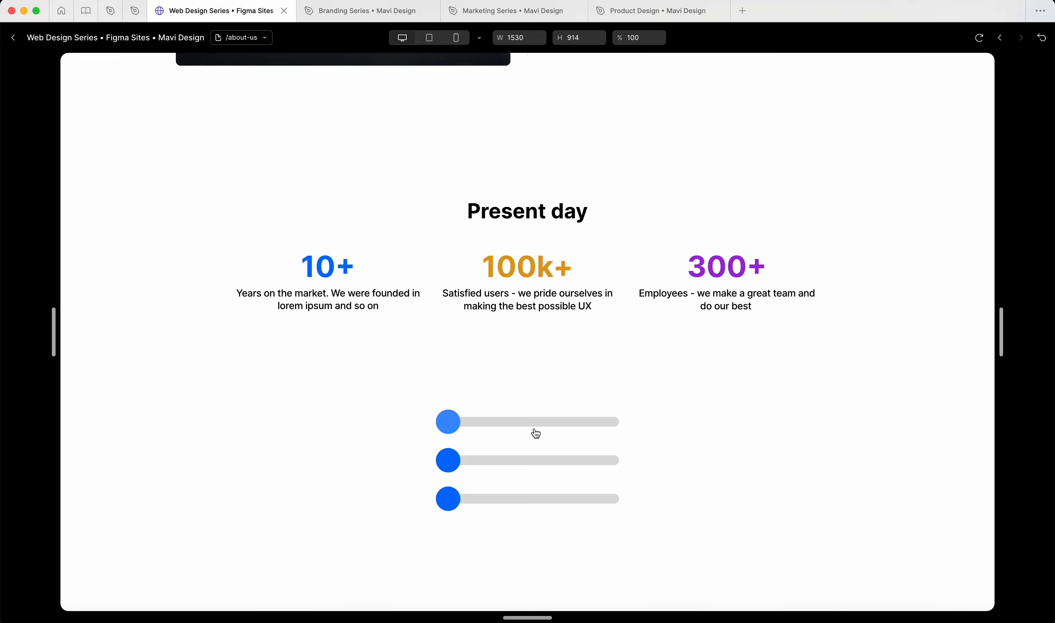
pyautogui.moveTo(445, 456); pyautogui.dragTo(587, 468)
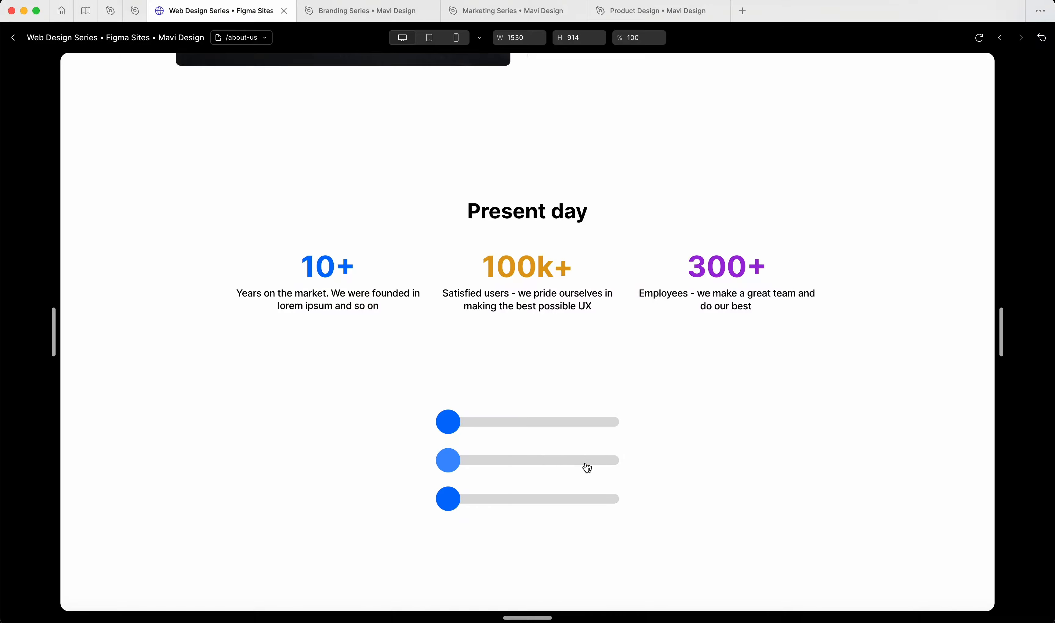
pyautogui.moveTo(468, 457); pyautogui.dragTo(584, 458)
pyautogui.moveTo(448, 459); pyautogui.dragTo(570, 461)
pyautogui.click(13, 38)
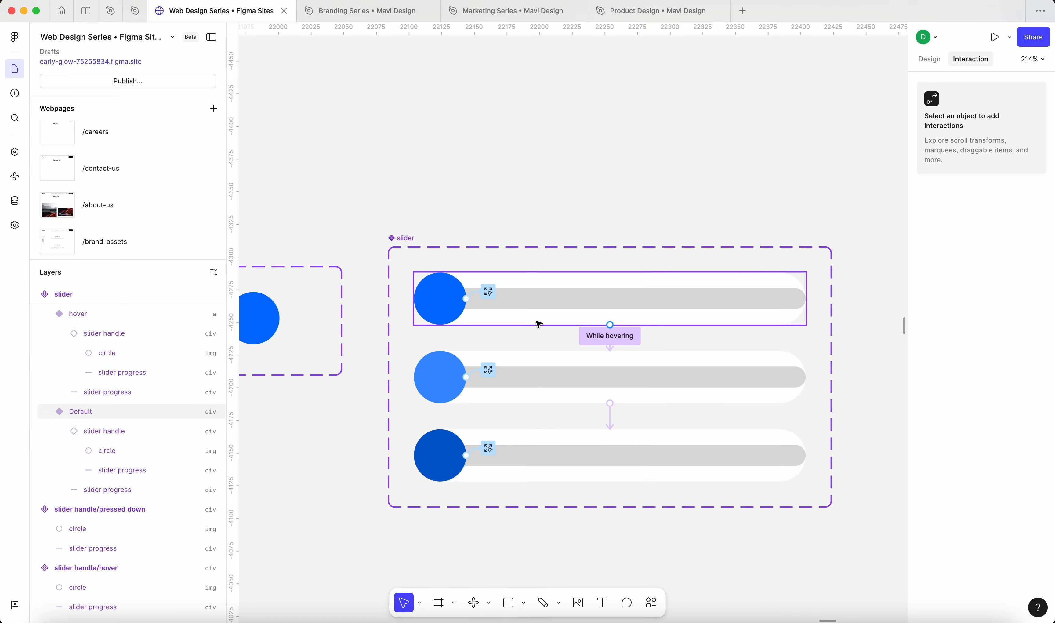
# Delete the hover and pressed down variants from the slider component set, keeping only the Default variant
pyautogui.click(577, 379)
pyautogui.scroll(-3, 569, 394)
pyautogui.press('BackSpace')
pyautogui.click(554, 413)
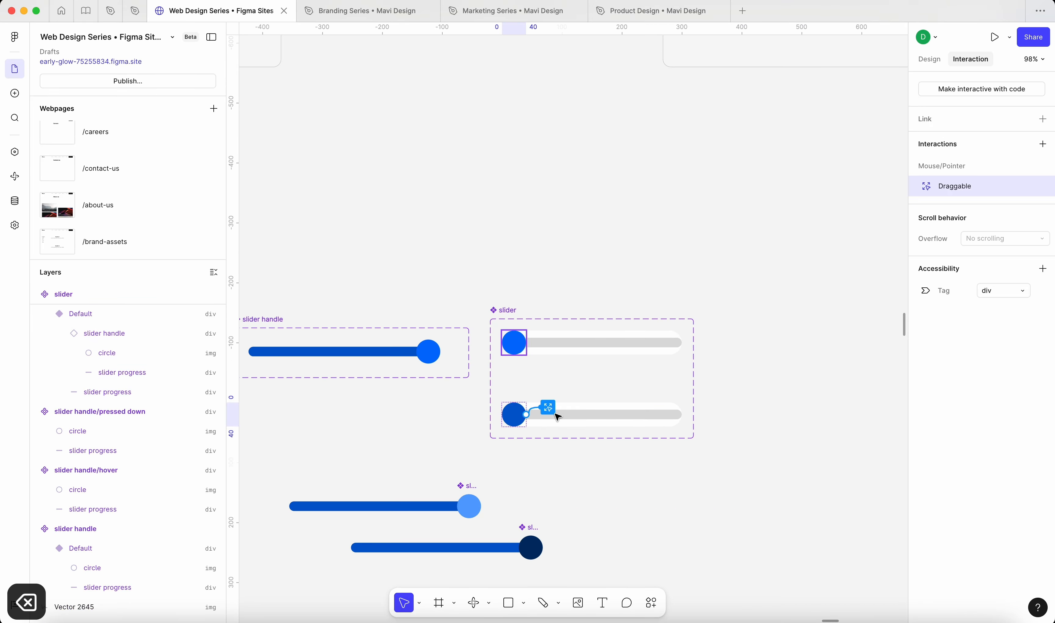
pyautogui.click(654, 412)
pyautogui.press('BackSpace')
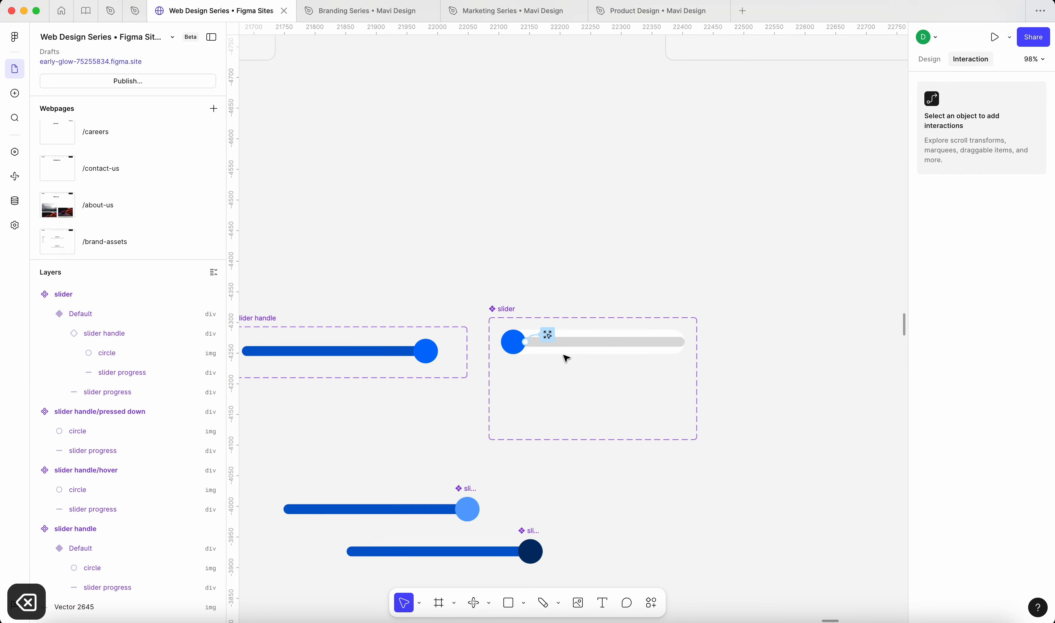
# Shrink the slider component set's frame to a height of 80 so it fits around the Default variant
pyautogui.scroll(5, 565, 356)
pyautogui.click(580, 341)
pyautogui.click(434, 280)
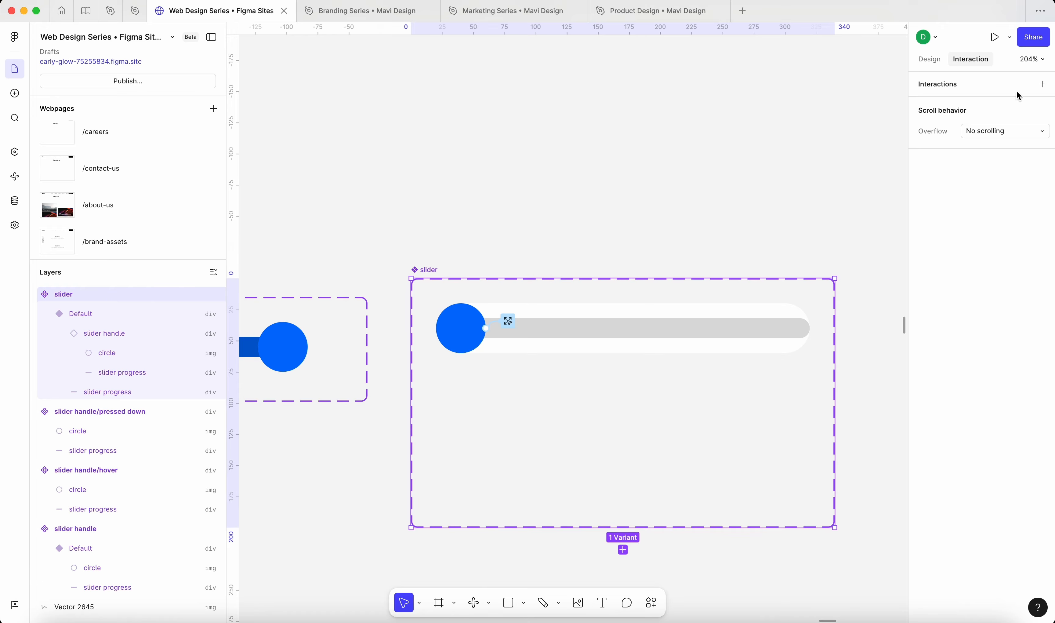
pyautogui.click(930, 59)
pyautogui.moveTo(820, 526); pyautogui.dragTo(811, 380)
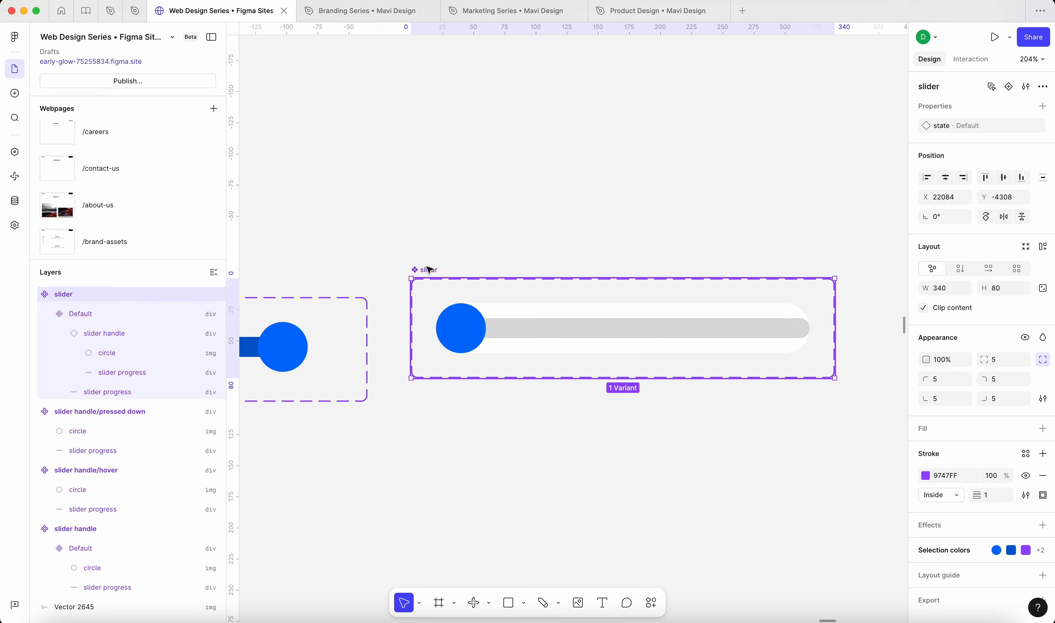
pyautogui.click(408, 219)
# Lighten the fill of the Default variant's grey progress track to DFDFDF
pyautogui.scroll(-5, 408, 218)
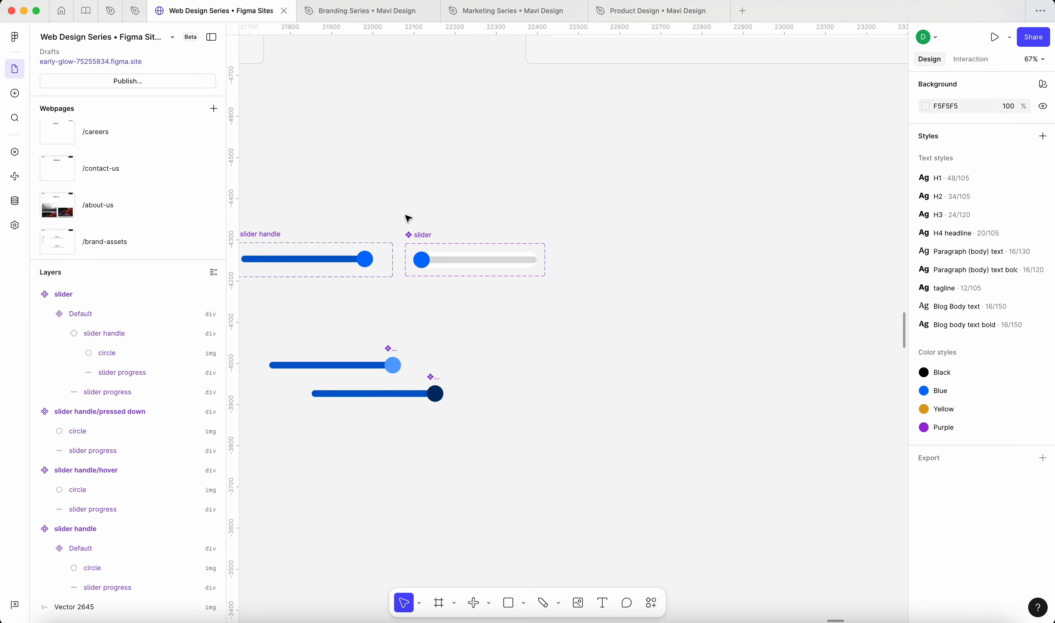
pyautogui.scroll(8, 410, 265)
pyautogui.scroll(-3, 408, 275)
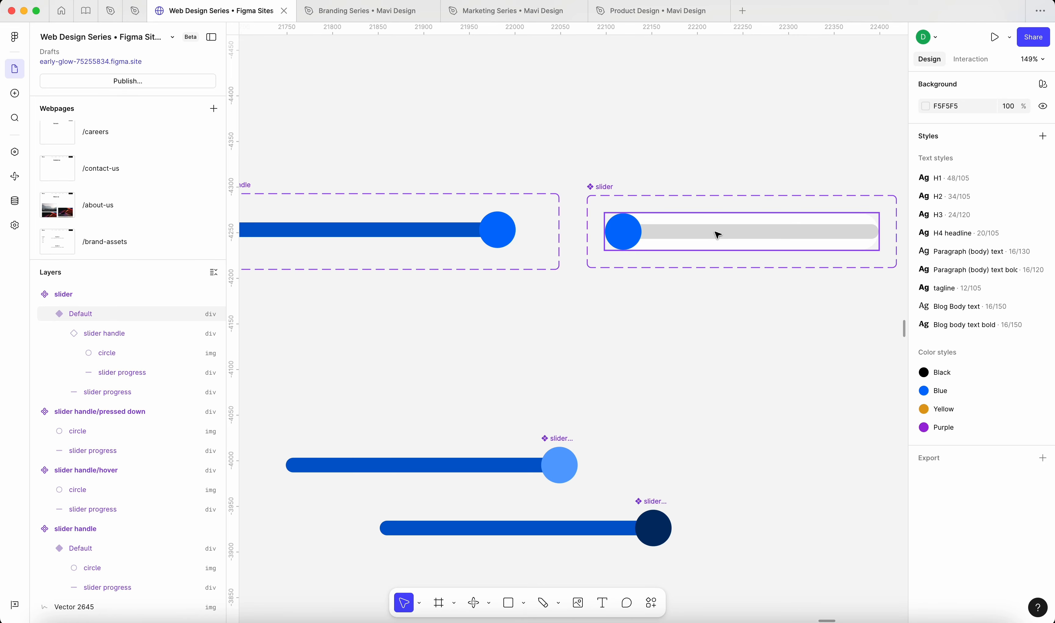
pyautogui.doubleClick(715, 232)
pyautogui.hscroll(4, 710, 235)
pyautogui.scroll(2, 665, 253)
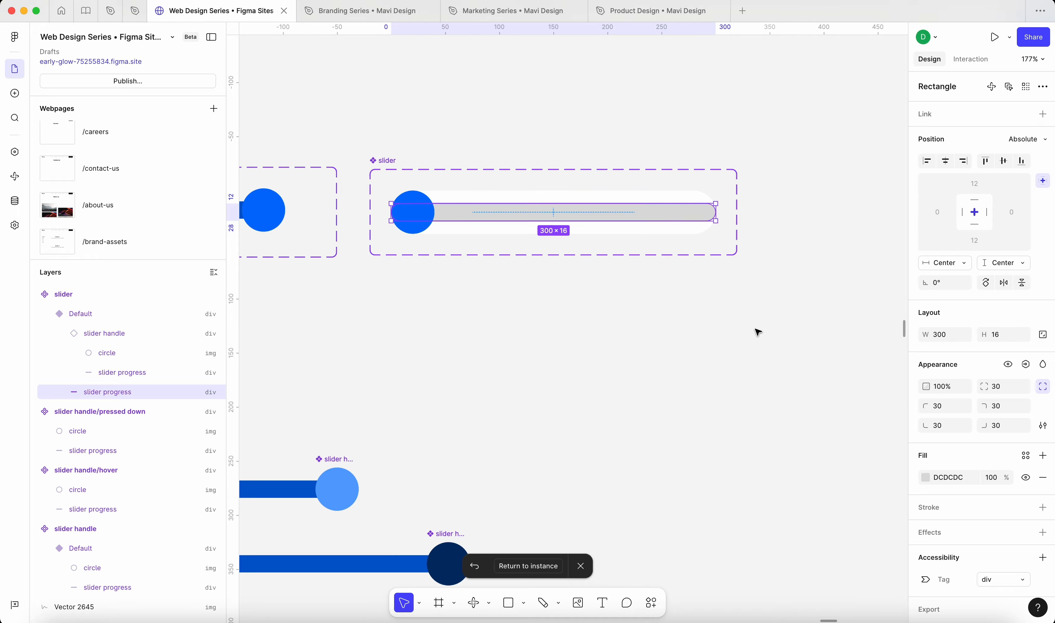
pyautogui.click(926, 484)
pyautogui.moveTo(822, 420); pyautogui.dragTo(767, 368)
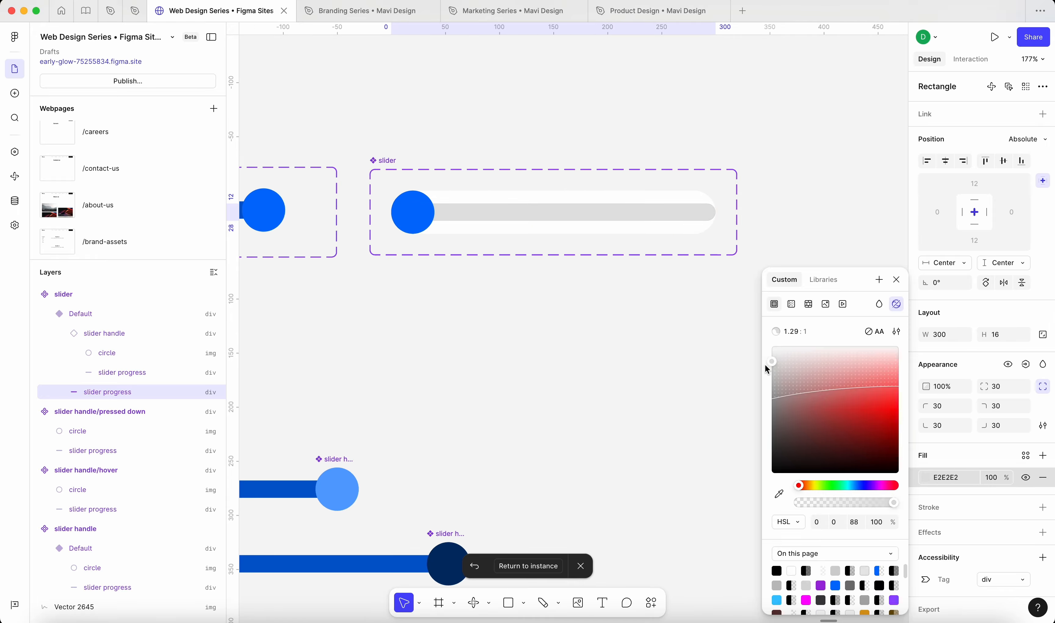
pyautogui.scroll(5, 555, 218)
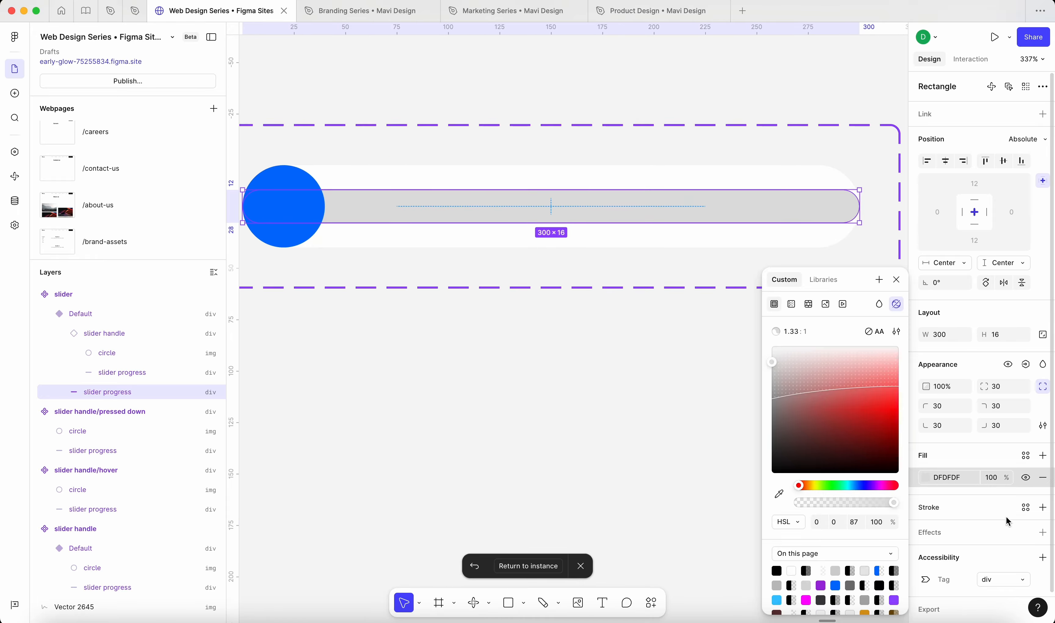
# Add an Inner shadow effect to the grey progress track and open its settings
pyautogui.click(1045, 535)
pyautogui.click(976, 552)
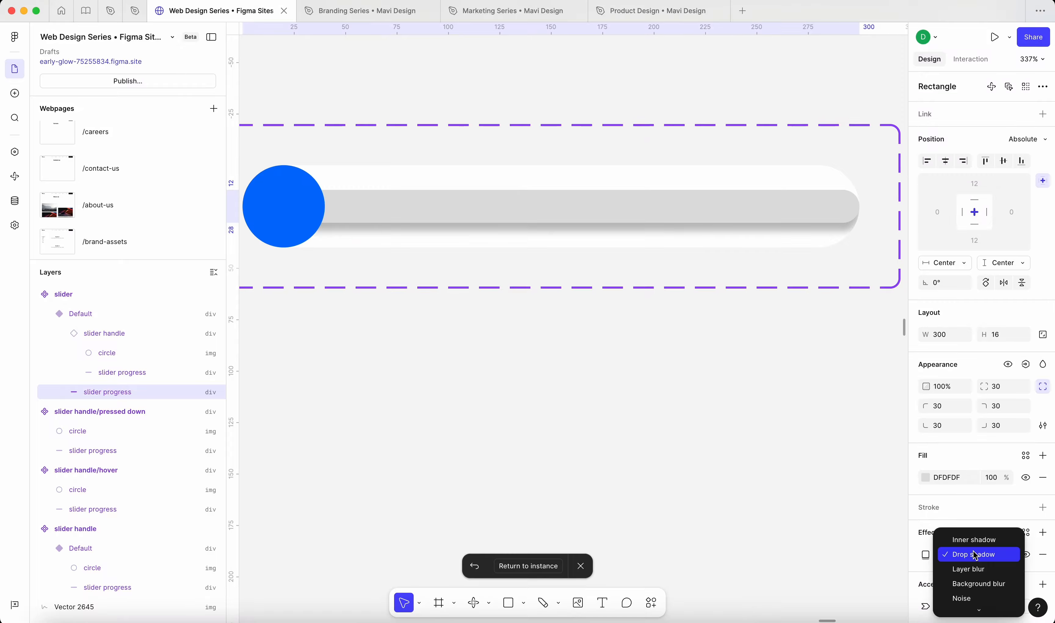
pyautogui.click(966, 536)
pyautogui.click(926, 555)
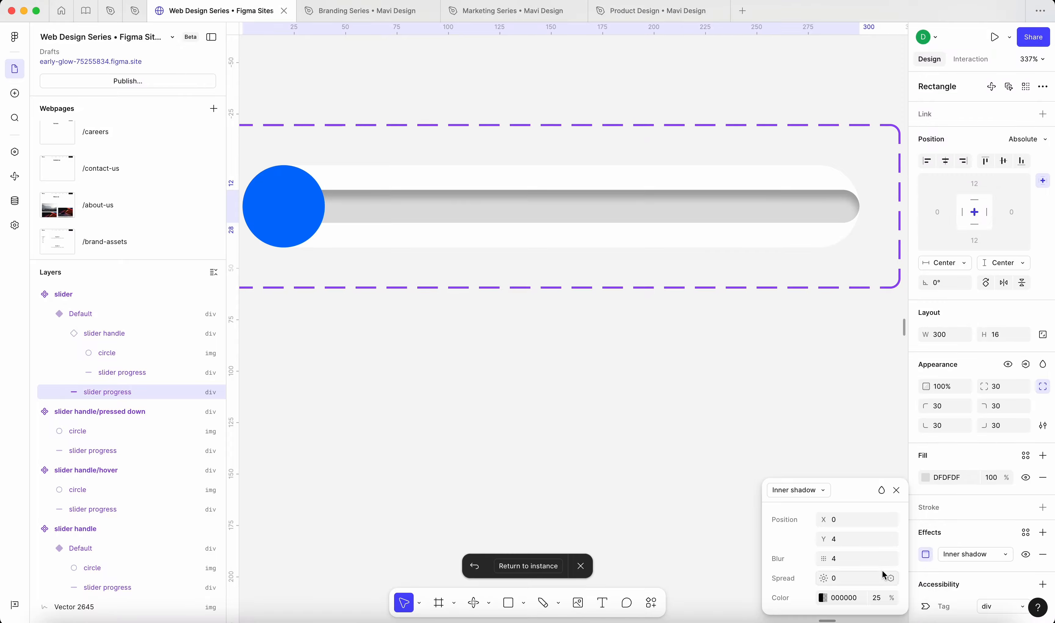
# Set the track's inner shadow to a spread of -3, a blur of 7 and a Y position of 6
pyautogui.click(853, 577)
pyautogui.press('Up')
pyautogui.press('Up')
pyautogui.press('Up')
pyautogui.press('Down')
pyautogui.press('Down')
pyautogui.press('Down')
pyautogui.press('Down')
pyautogui.press('Down')
pyautogui.press('Down')
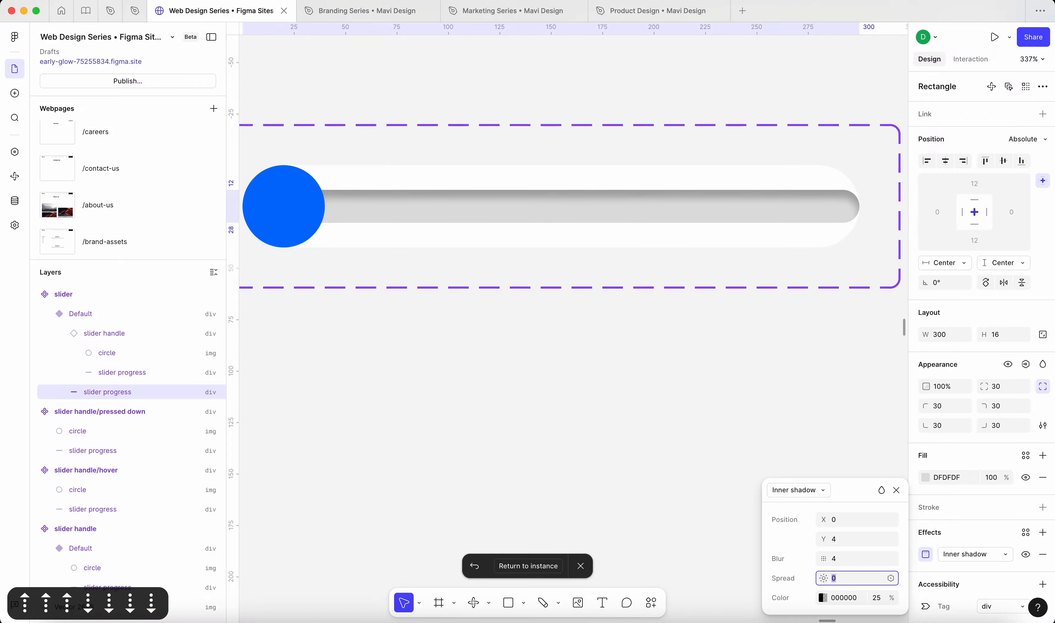
pyautogui.click(853, 559)
pyautogui.press('Up')
pyautogui.press('Up')
pyautogui.press('Up')
pyautogui.click(853, 539)
pyautogui.press('Up')
pyautogui.press('Up')
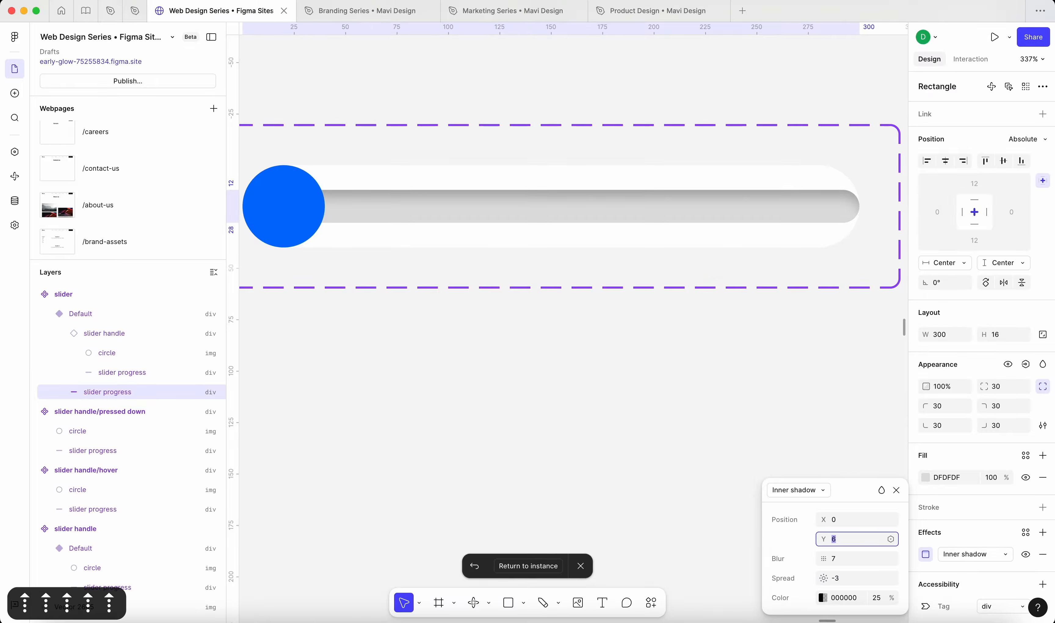
# Set the opacity of the track's inner shadow colour to 16%
pyautogui.click(876, 600)
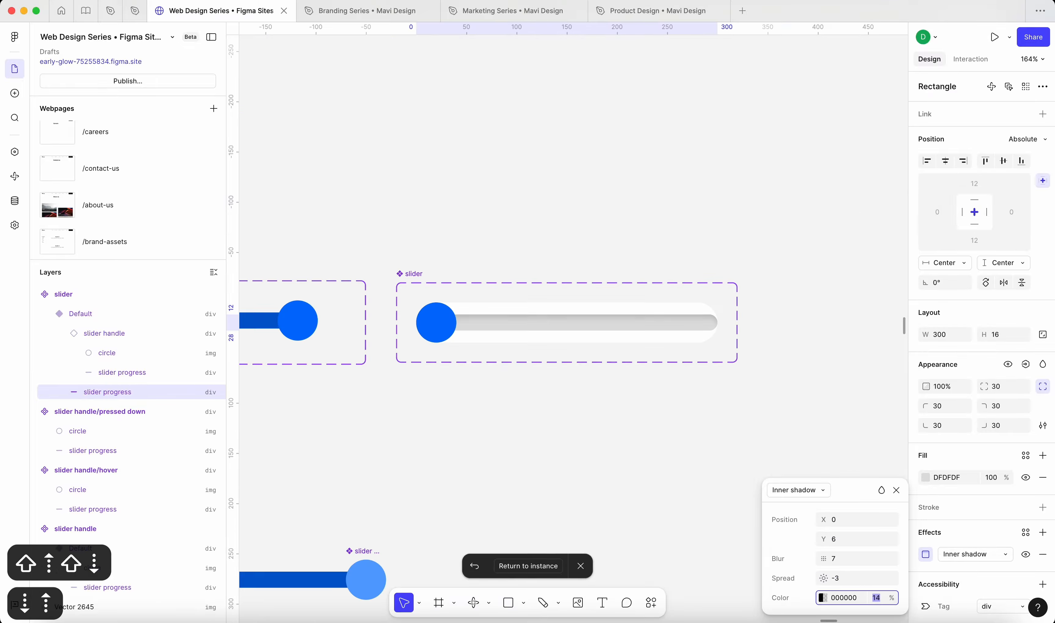
pyautogui.press('Up')
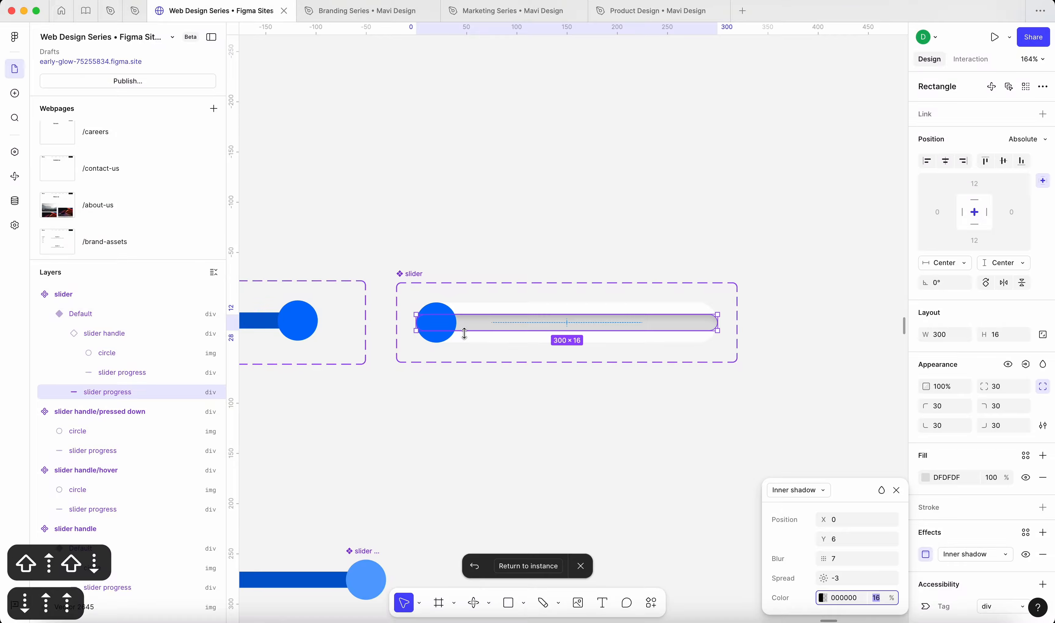
pyautogui.scroll(5, 464, 333)
pyautogui.press('Down')
pyautogui.press('Up')
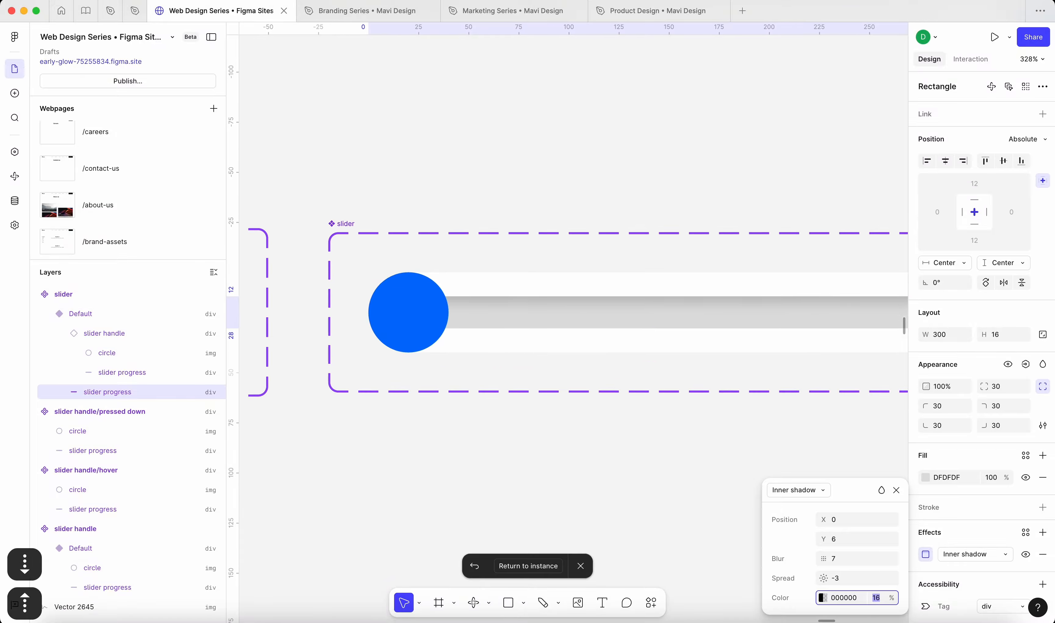
pyautogui.press('Return')
pyautogui.click(393, 132)
# Change the fill of the circle in the main slider handle component to a linear gradient
pyautogui.scroll(-5, 393, 132)
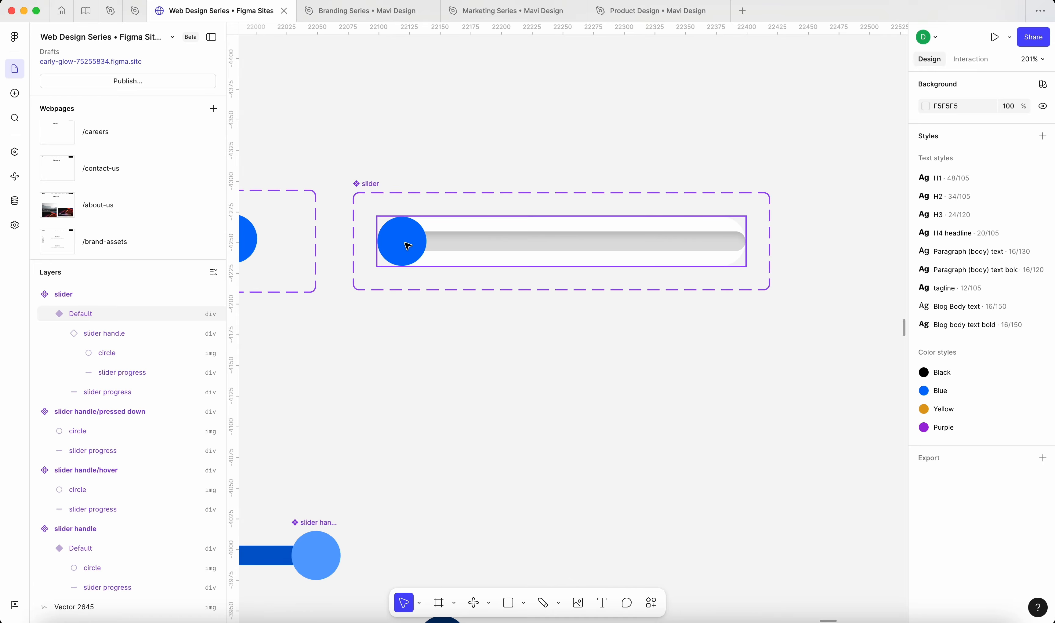
pyautogui.hscroll(-5, 423, 254)
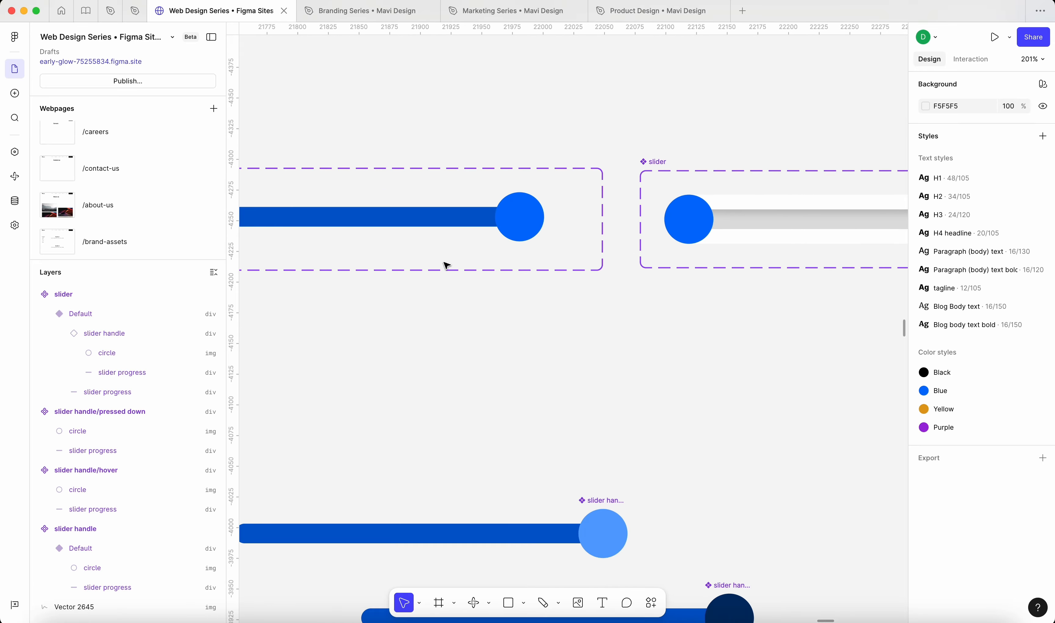
pyautogui.scroll(-3, 513, 226)
pyautogui.click(514, 229)
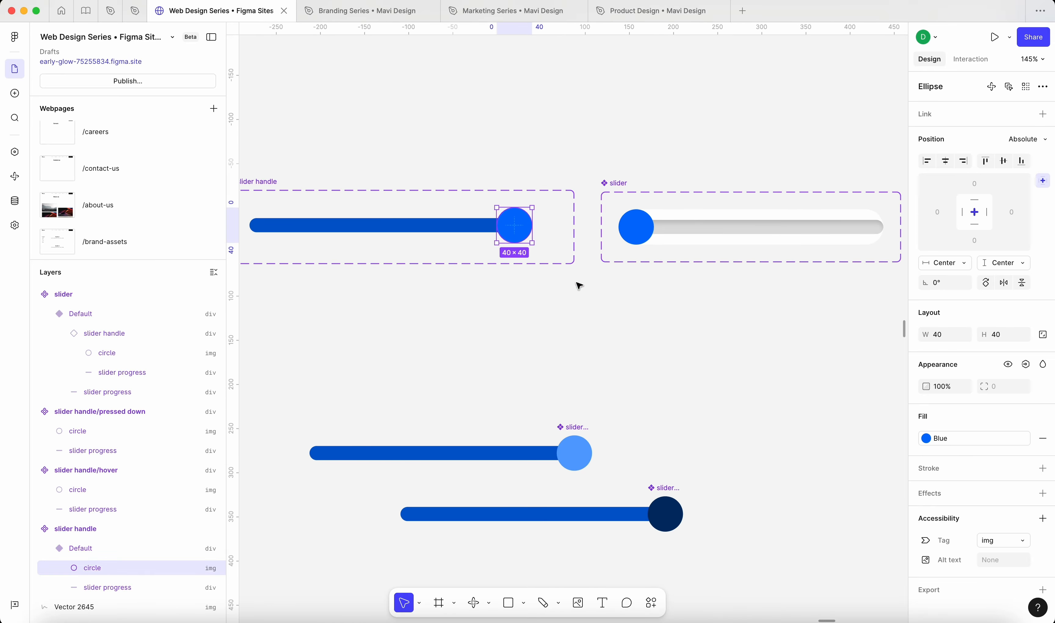
pyautogui.click(926, 441)
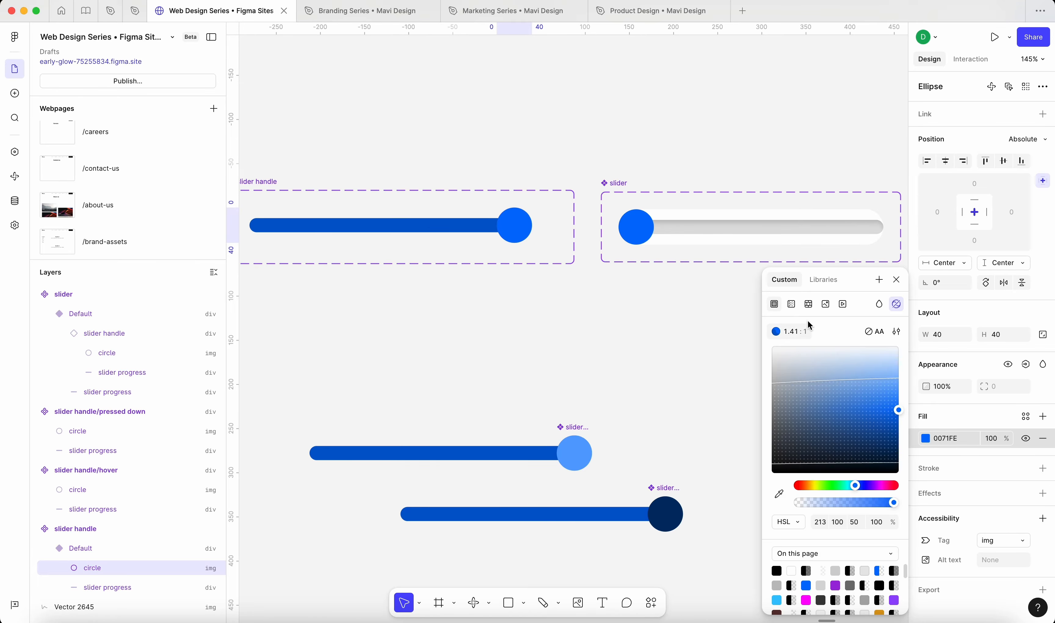
pyautogui.click(792, 303)
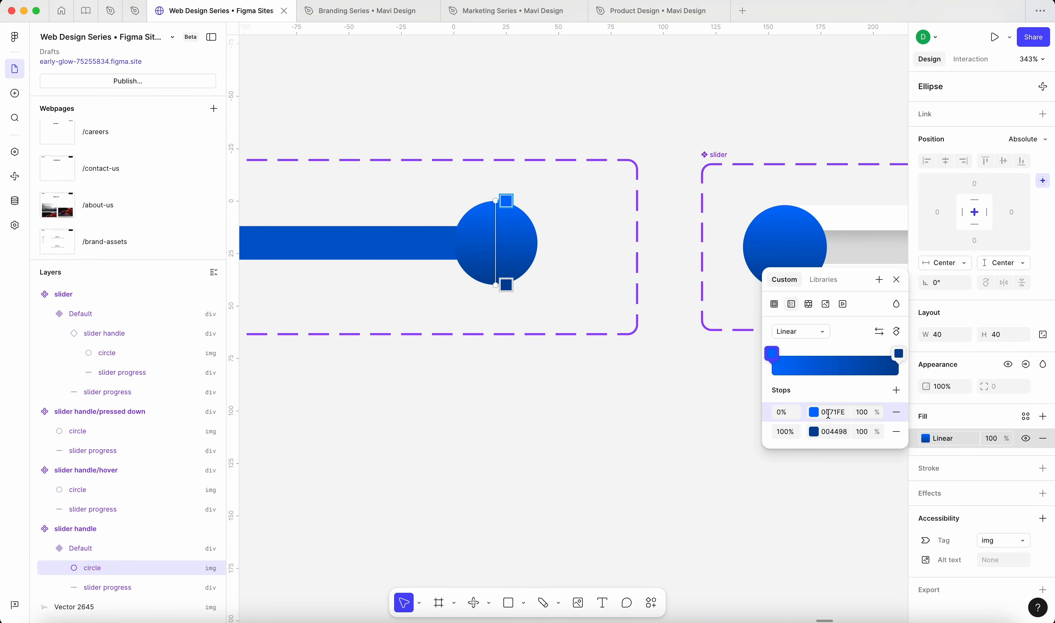
# Copy the gradient's 0% stop colour 0071FE to its 100% stop
pyautogui.click(815, 432)
pyautogui.click(838, 412)
pyautogui.press('super+c')
pyautogui.click(840, 427)
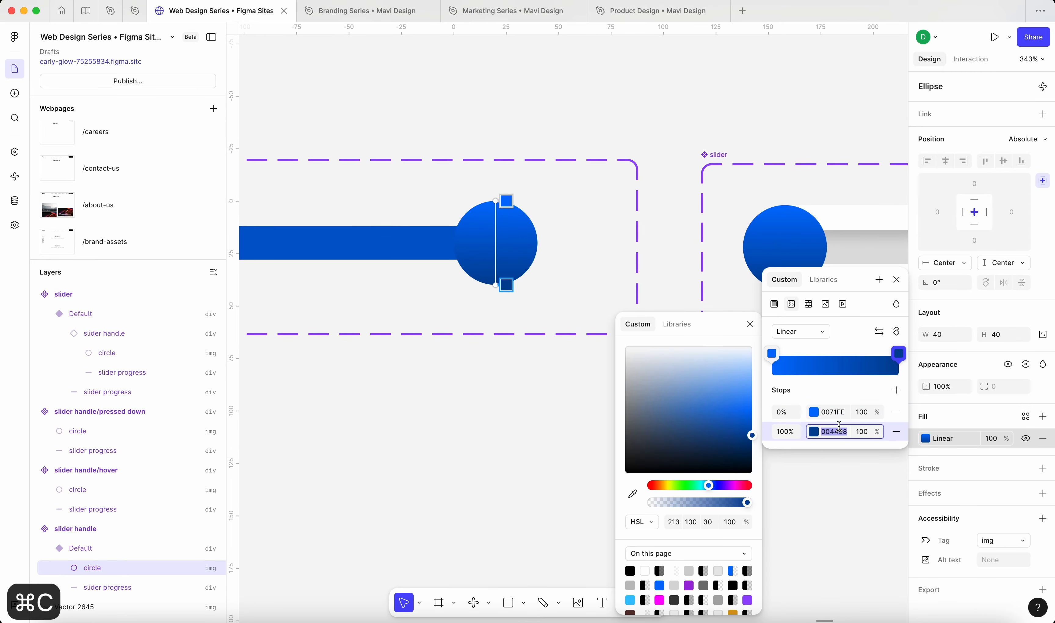
pyautogui.press('super+v')
pyautogui.press('Return')
# Lighten the 0% stop of the handle circle's gradient so it runs from light blue down to 0071FE
pyautogui.click(815, 434)
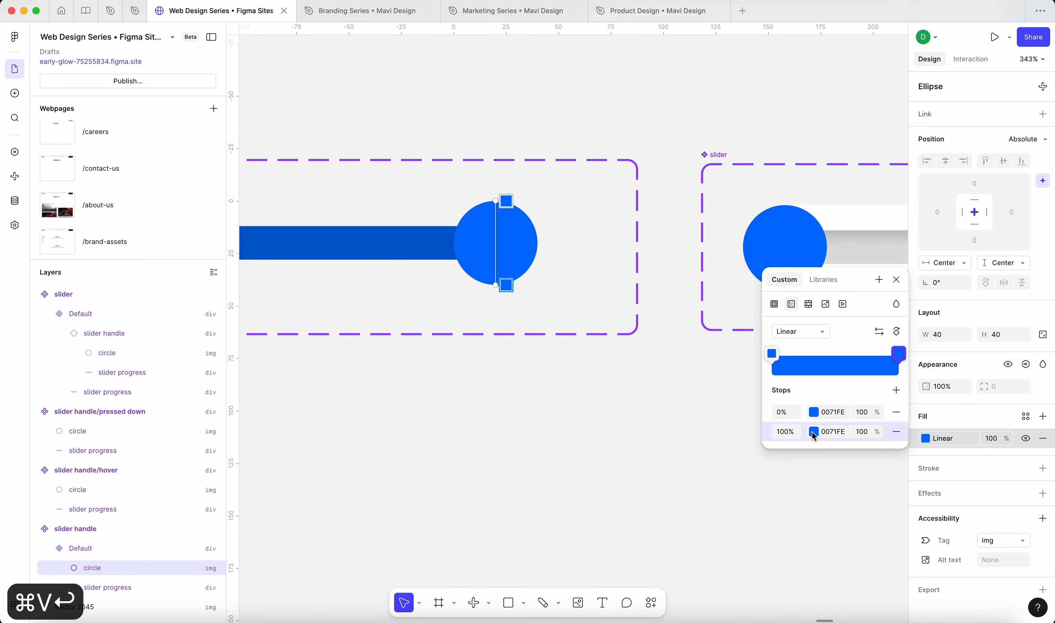
pyautogui.click(814, 412)
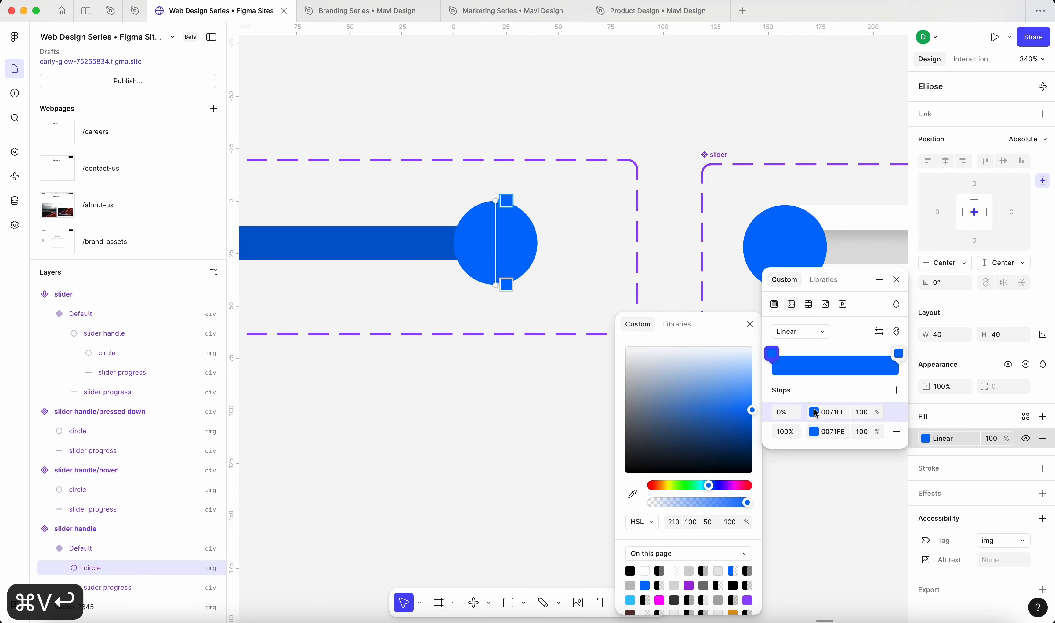
pyautogui.click(815, 433)
pyautogui.moveTo(746, 411)
pyautogui.mouseDown()
pyautogui.moveTo(753, 372)
pyautogui.moveTo(753, 398)
pyautogui.moveTo(763, 390)
pyautogui.moveTo(753, 382)
pyautogui.moveTo(763, 396)
pyautogui.mouseUp()
pyautogui.press('super+z')
pyautogui.click(771, 405)
# Add a single 1 px inside stroke coloured FFFFFF to the handle circle, removing the duplicate stroke
pyautogui.click(1043, 469)
pyautogui.click(1043, 469)
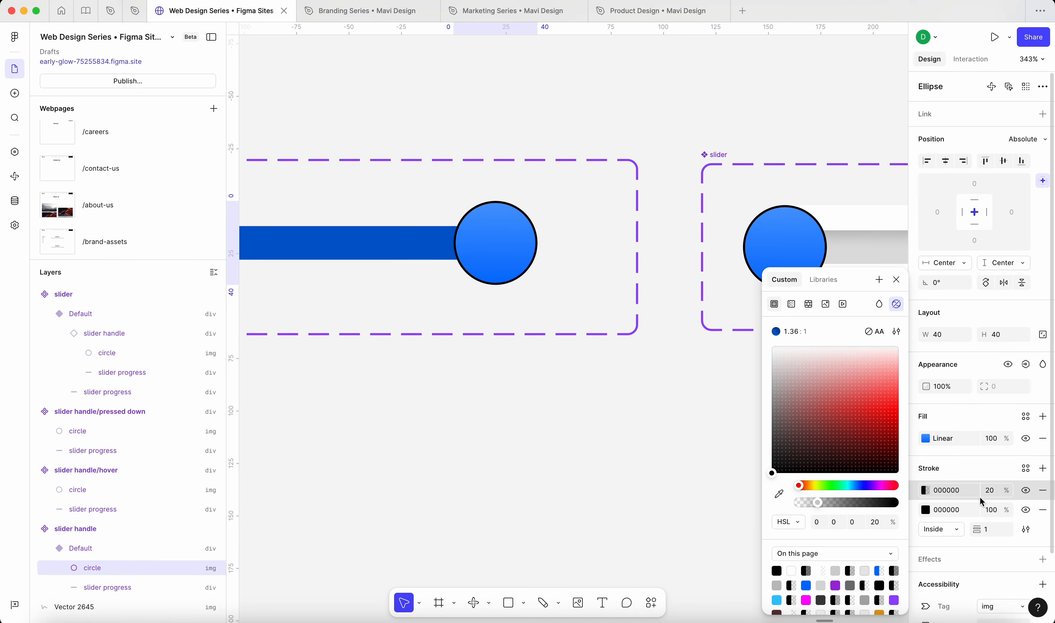
pyautogui.scroll(-3, 967, 501)
pyautogui.click(1042, 416)
pyautogui.click(939, 419)
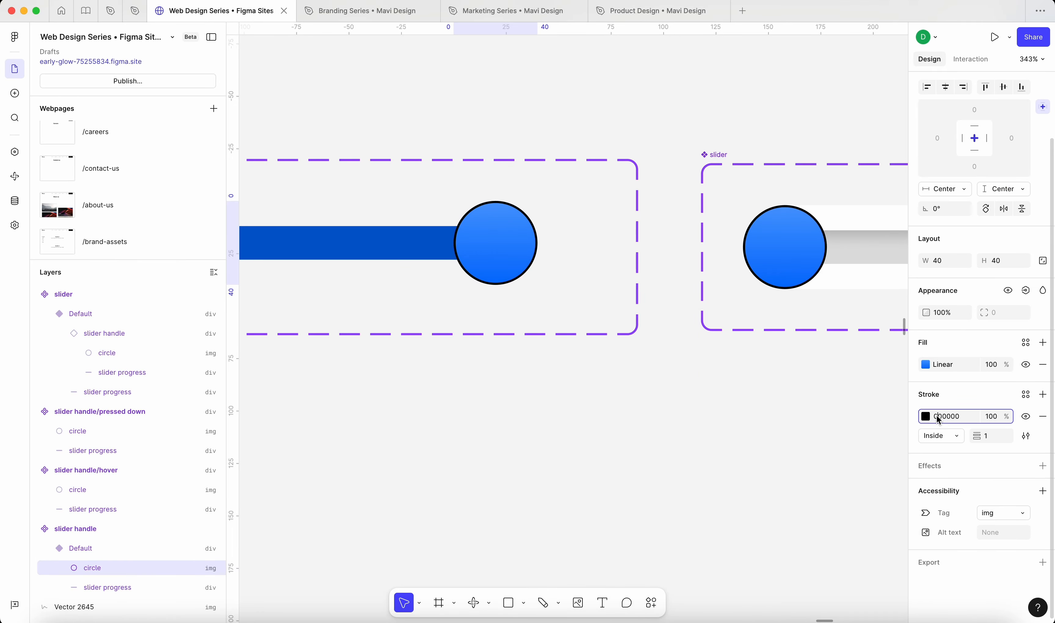
pyautogui.write('FFFFFF')
pyautogui.press('Return')
# Set the opacity of the handle circle's white stroke to 30%
pyautogui.click(997, 420)
pyautogui.hotkey('shift', 'Down')
pyautogui.hotkey('shift', 'Down')
pyautogui.hotkey('shift', 'Down')
pyautogui.hotkey('shift', 'Down')
pyautogui.hotkey('shift', 'Down')
pyautogui.hotkey('shift', 'Down')
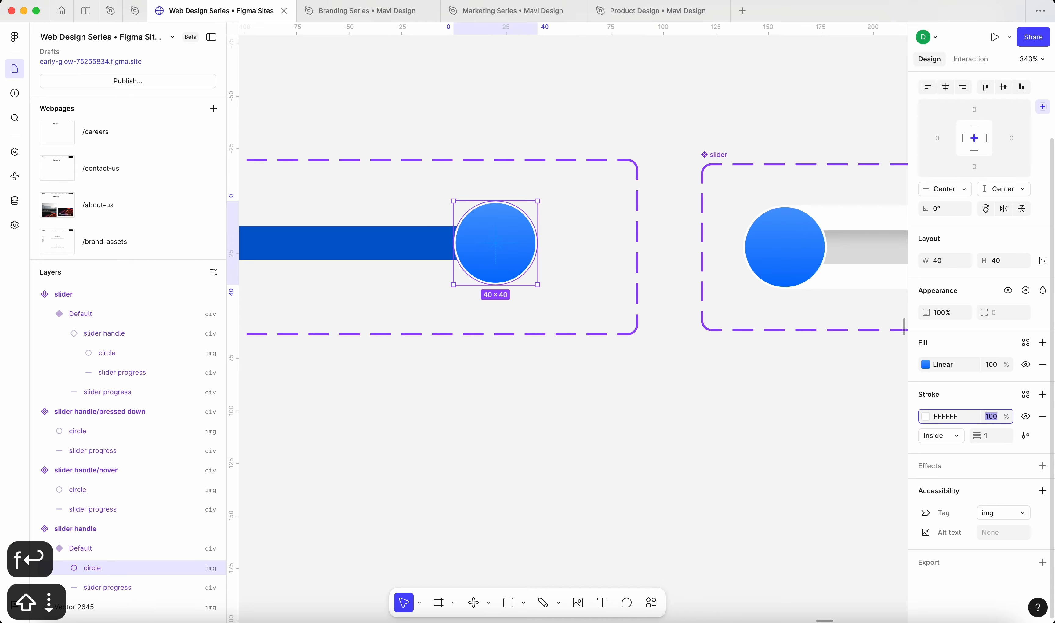
pyautogui.hotkey('shift', 'Down')
pyautogui.scroll(-3, 565, 416)
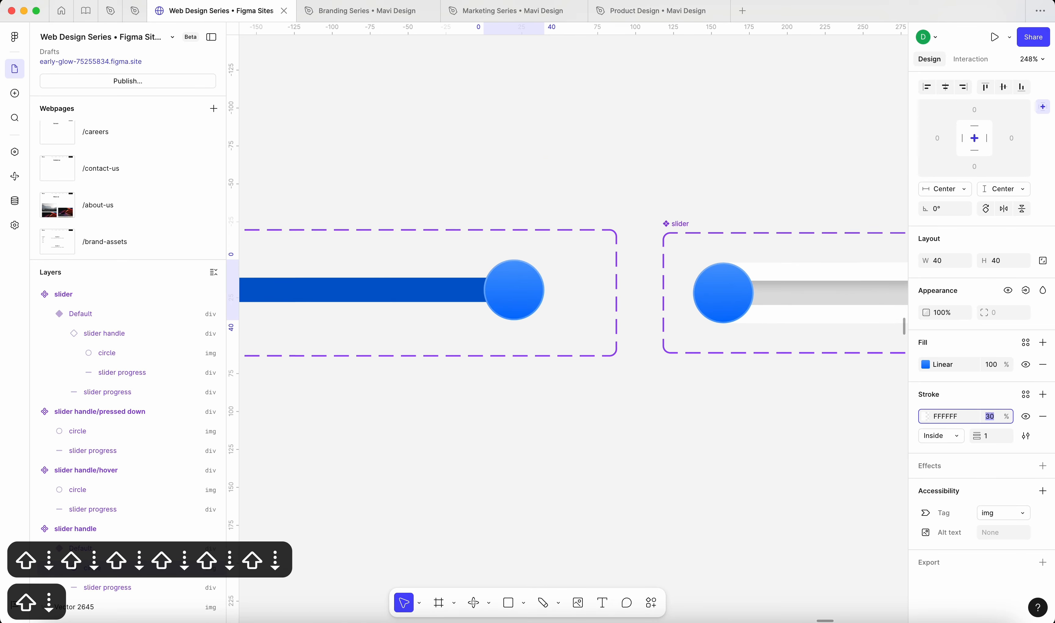
# Try a 000000 stroke at 20% opacity on the handle circle
pyautogui.click(949, 417)
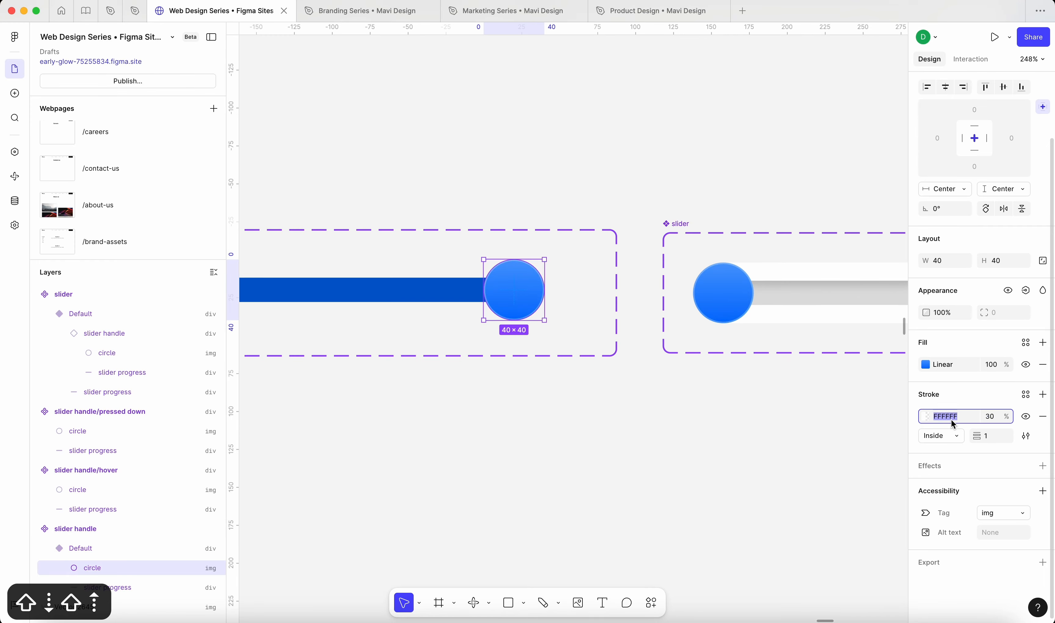
pyautogui.write('0')
pyautogui.press('Return')
pyautogui.click(989, 417)
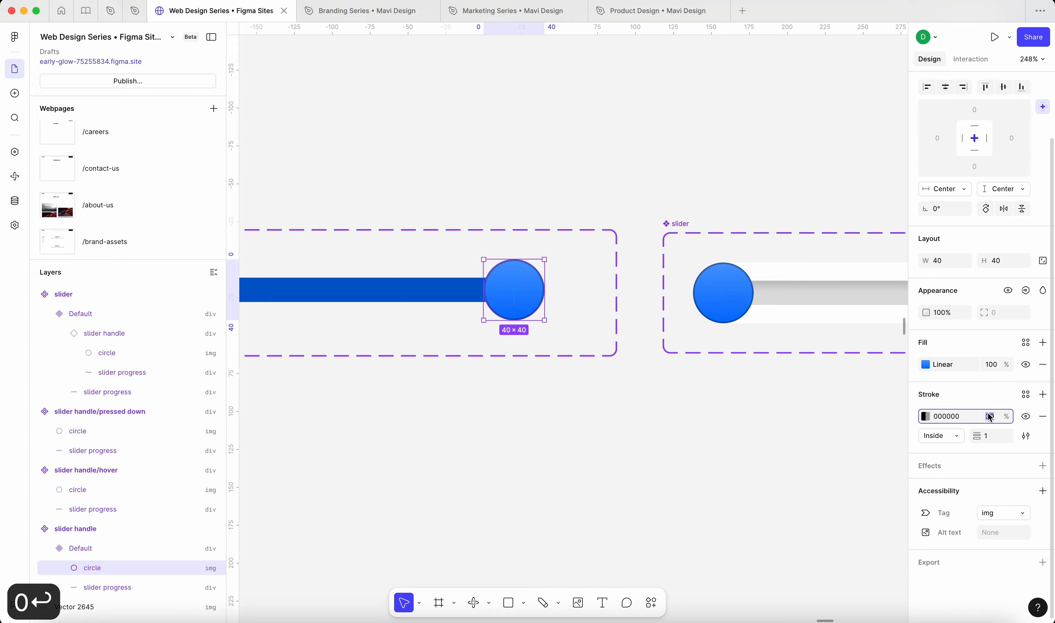
pyautogui.hotkey('shift', 'Down')
pyautogui.hotkey('shift', 'Down')
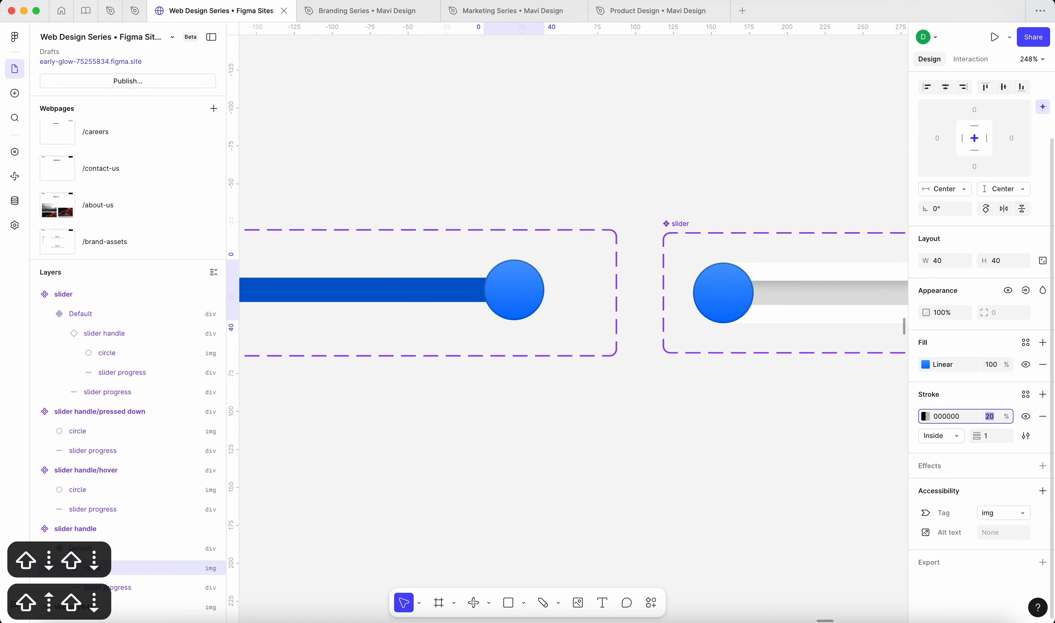
# Remove the handle circle's stroke and add an inner shadow effect to it
pyautogui.click(1042, 417)
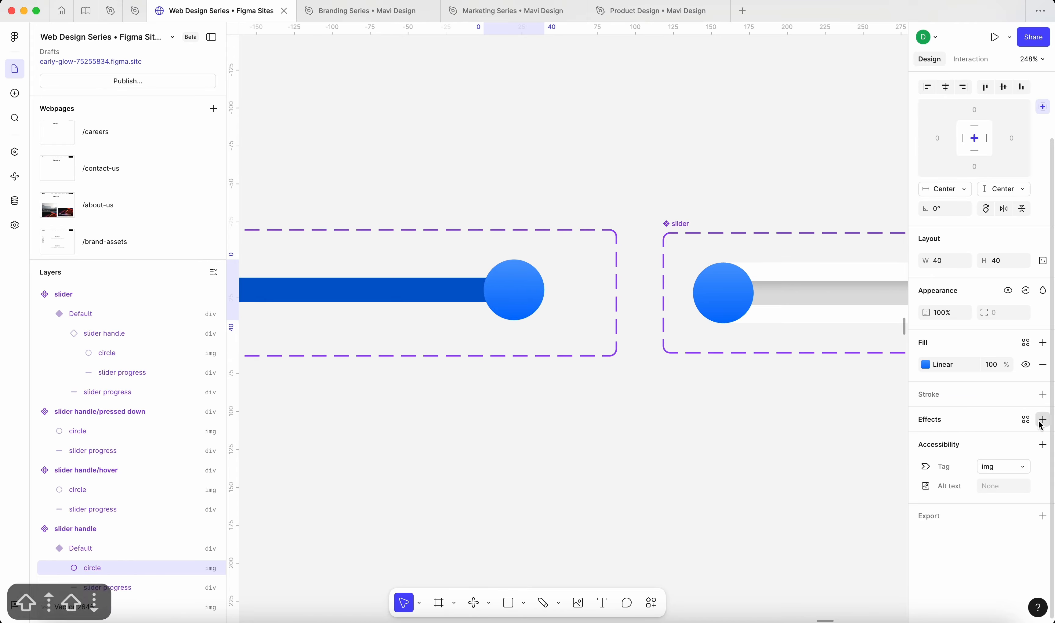
pyautogui.click(1044, 419)
pyautogui.click(980, 442)
pyautogui.click(977, 426)
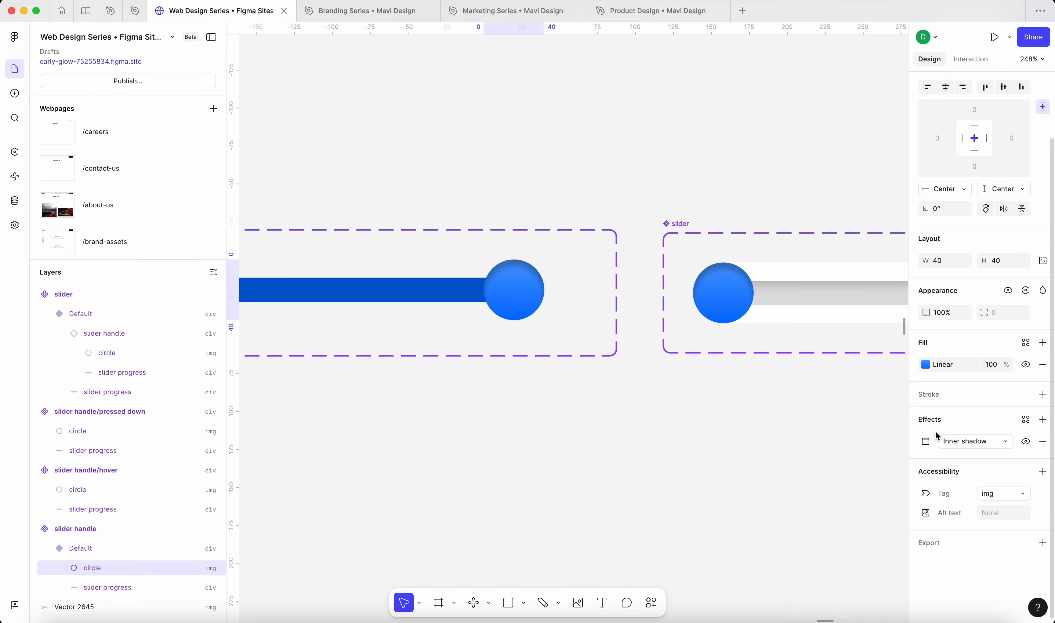
# Set the handle circle's inner shadow to a Y offset of -4 and a blur of 9
pyautogui.click(927, 442)
pyautogui.click(854, 489)
pyautogui.write('-4')
pyautogui.press('Tab')
pyautogui.press('Down')
pyautogui.press('Down')
pyautogui.press('Down')
pyautogui.press('Down')
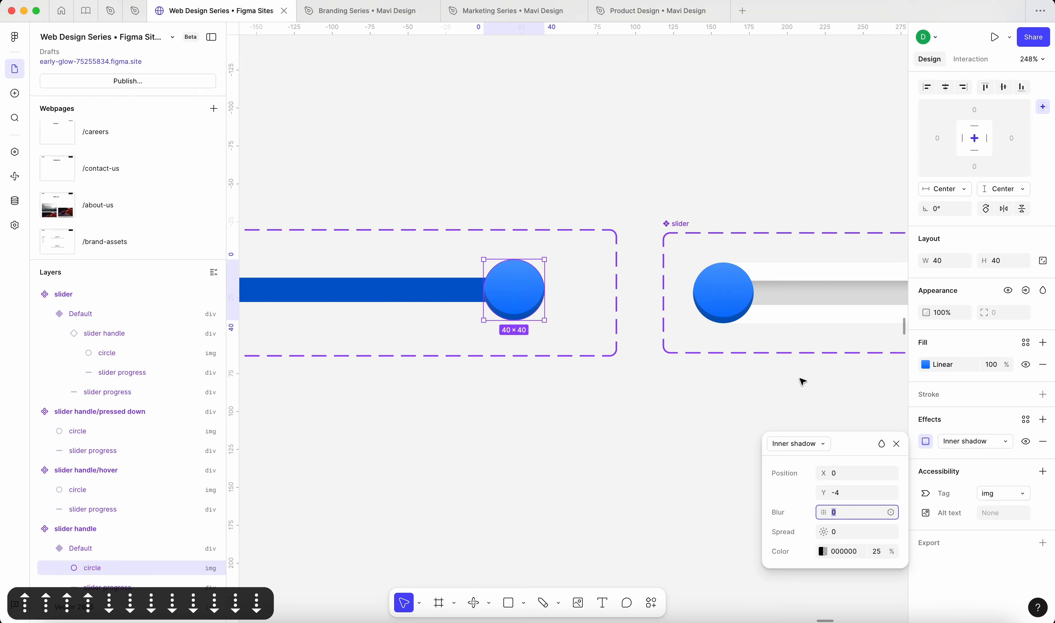
pyautogui.press('Up')
pyautogui.press('Up')
pyautogui.press('Up')
pyautogui.press('Up')
pyautogui.press('Up')
pyautogui.press('Up')
pyautogui.press('Up')
pyautogui.press('Up')
pyautogui.press('Up')
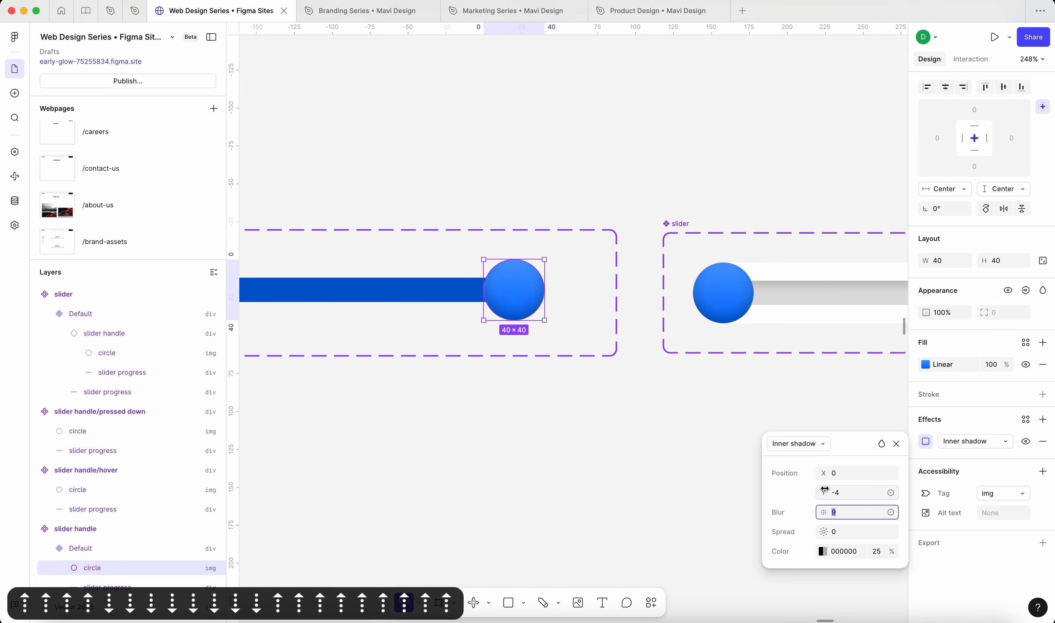
# Adjust the spread of the handle circle's inner shadow and deselect the circle
pyautogui.click(848, 528)
pyautogui.press('Up')
pyautogui.press('Up')
pyautogui.press('Down')
pyautogui.press('Down')
pyautogui.press('Down')
pyautogui.press('Down')
pyautogui.press('Return')
pyautogui.click(624, 430)
pyautogui.scroll(-5, 622, 429)
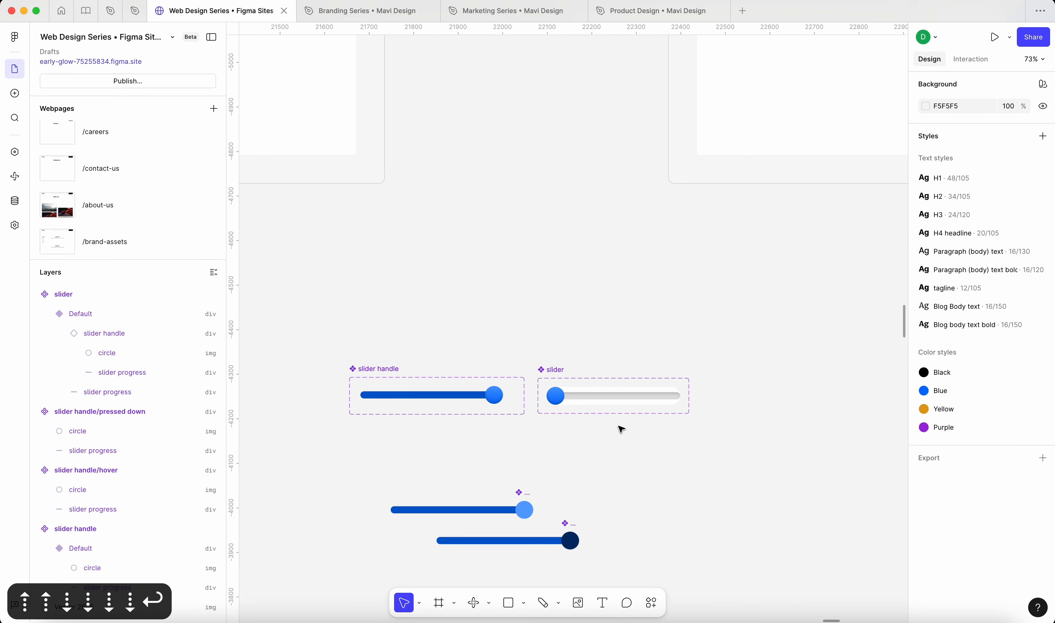
# Add a second inner shadow to the grey track in the slider component and open its settings
pyautogui.scroll(5, 621, 428)
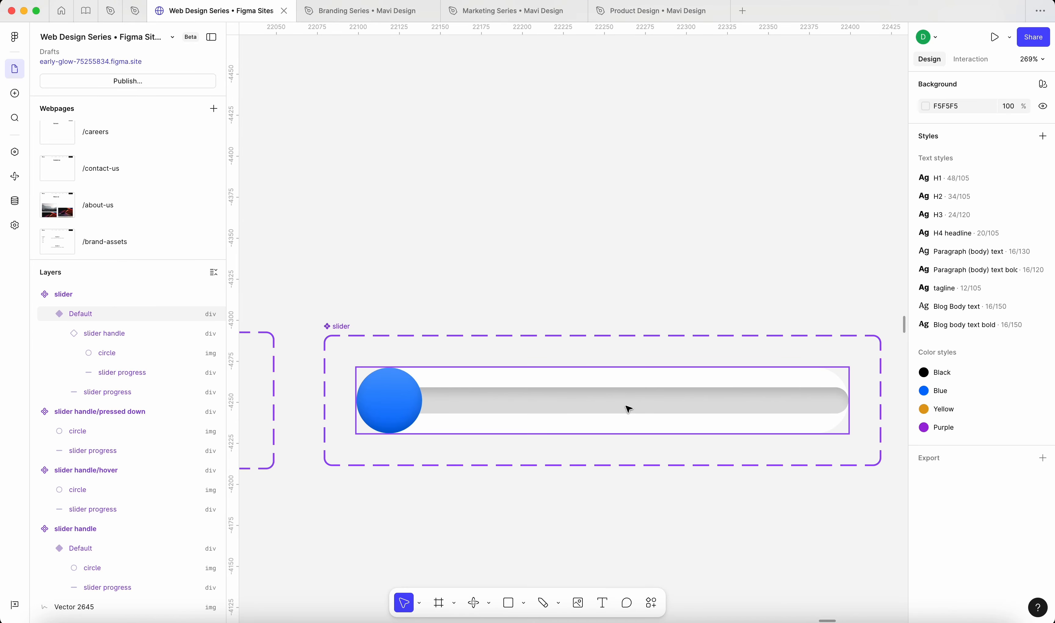
pyautogui.doubleClick(654, 401)
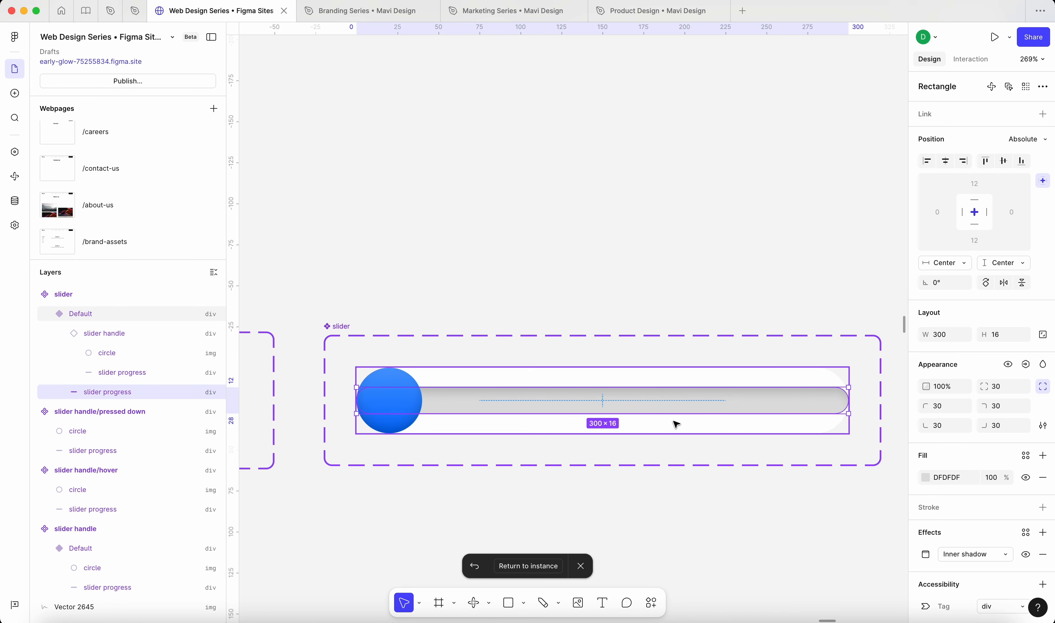
pyautogui.scroll(3, 809, 441)
pyautogui.scroll(1, 811, 426)
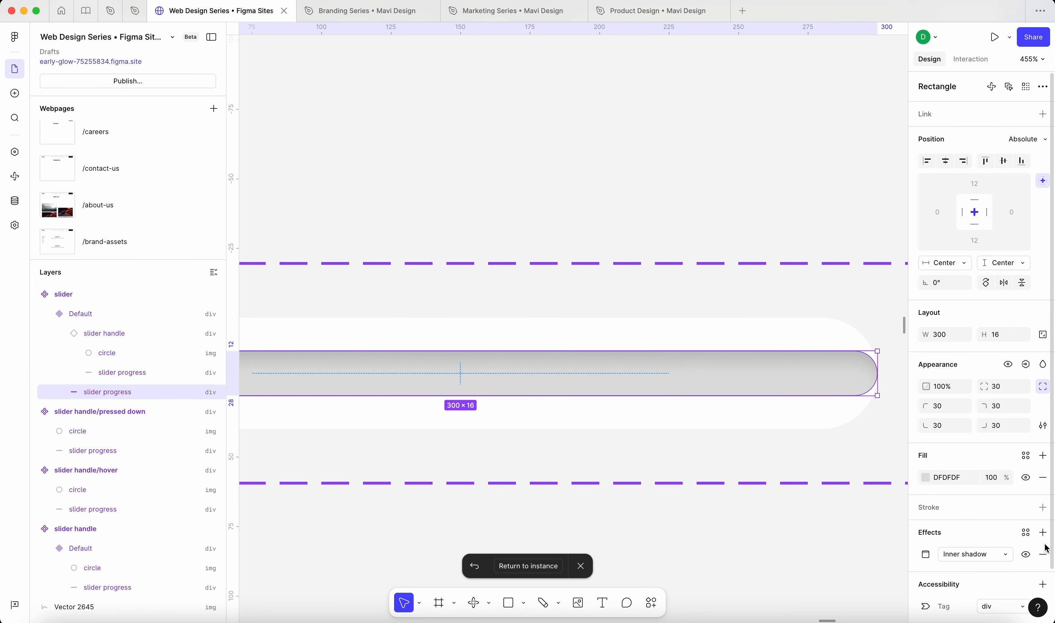
pyautogui.click(1043, 532)
pyautogui.click(943, 555)
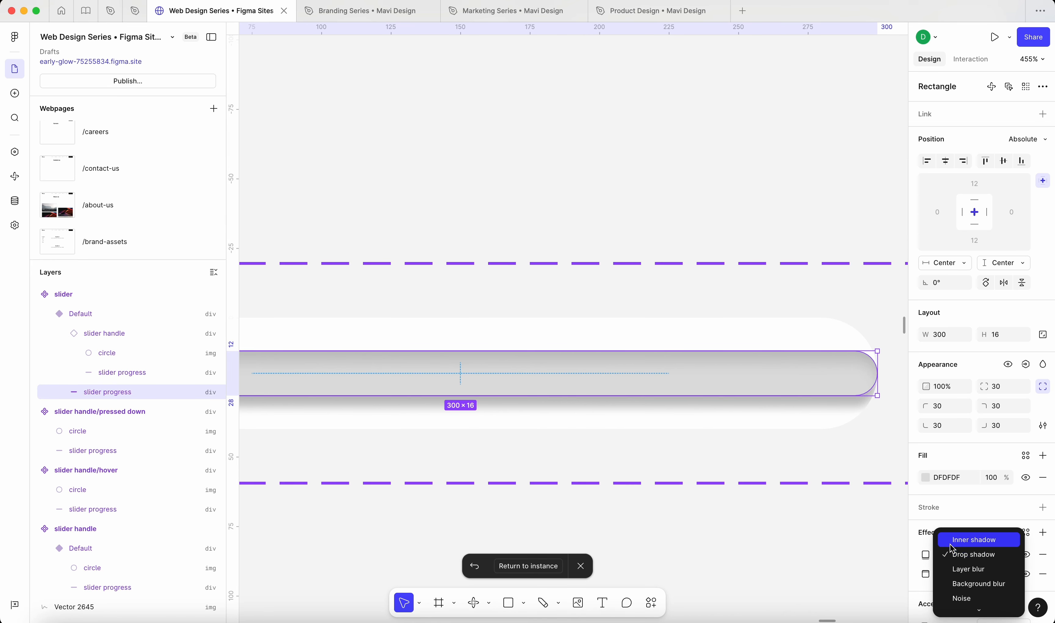
pyautogui.click(964, 554)
pyautogui.click(926, 554)
# Colour the track's new inner shadow FFFFFF and set its Y offset to -4
pyautogui.click(841, 598)
pyautogui.write('f')
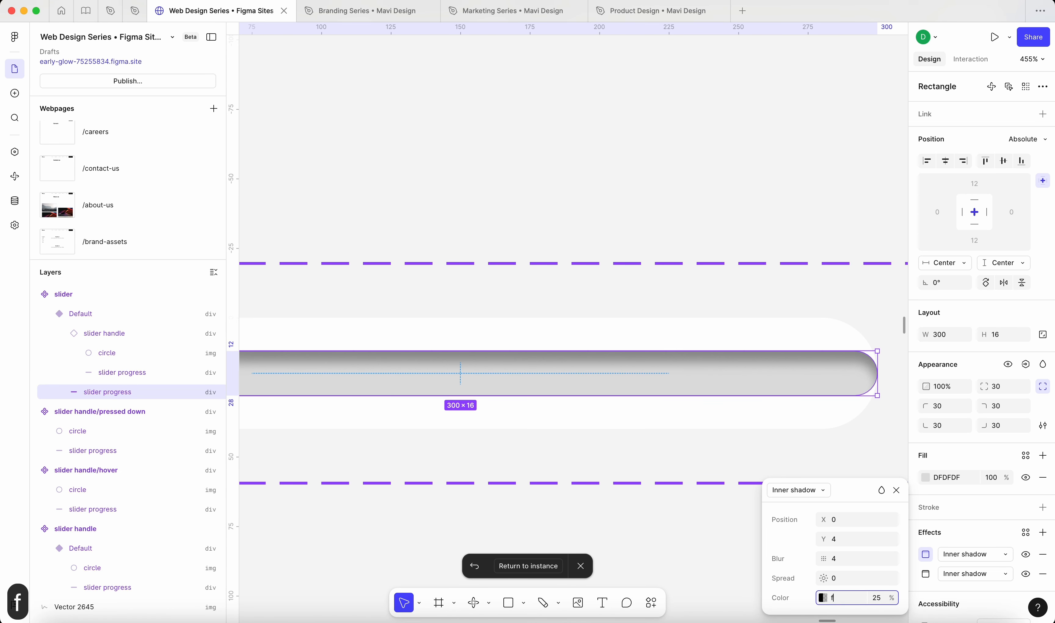
pyautogui.press('Return')
pyautogui.click(853, 538)
pyautogui.press('Down')
pyautogui.press('Down')
pyautogui.press('Down')
pyautogui.press('Down')
pyautogui.press('Down')
pyautogui.press('Down')
pyautogui.press('Down')
pyautogui.press('Down')
pyautogui.press('Down')
pyautogui.press('Down')
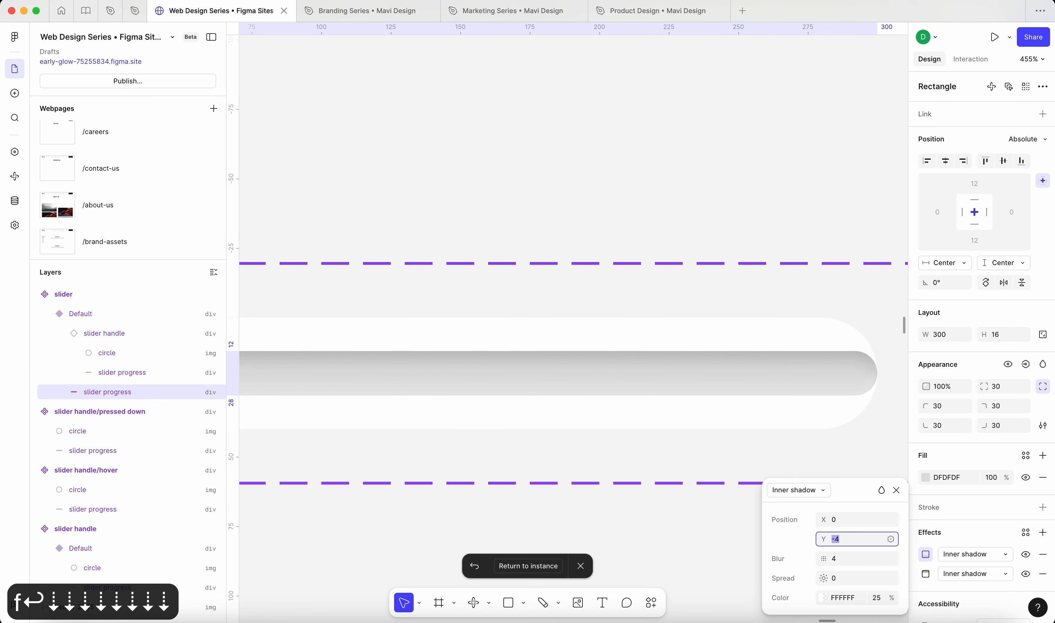
# Set the blur of the track's new inner shadow to 0
pyautogui.click(855, 561)
pyautogui.press('Down')
pyautogui.press('Down')
pyautogui.press('Down')
pyautogui.press('Down')
pyautogui.press('Down')
pyautogui.press('Down')
# Set the track's new inner shadow to a Y offset of -1 and 75% opacity
pyautogui.click(845, 540)
pyautogui.press('Up')
pyautogui.press('Up')
pyautogui.press('Up')
pyautogui.hotkey('shift', 'Down')
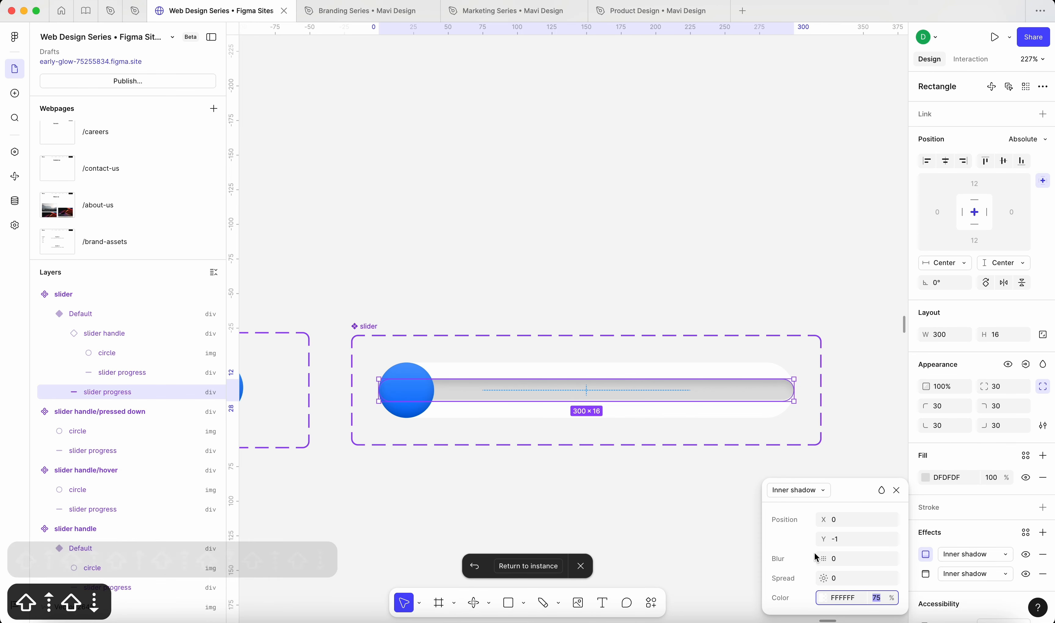
# Darken the track's new inner shadow to the grey B2B2B2 and set its Y offset to 1
pyautogui.click(823, 597)
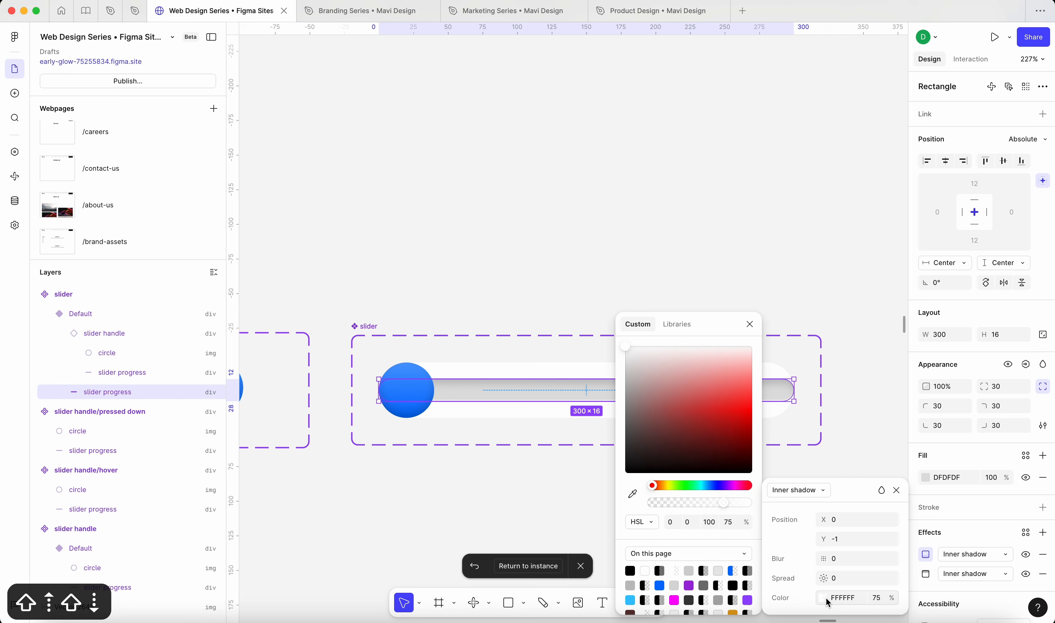
pyautogui.moveTo(692, 425); pyautogui.dragTo(587, 394)
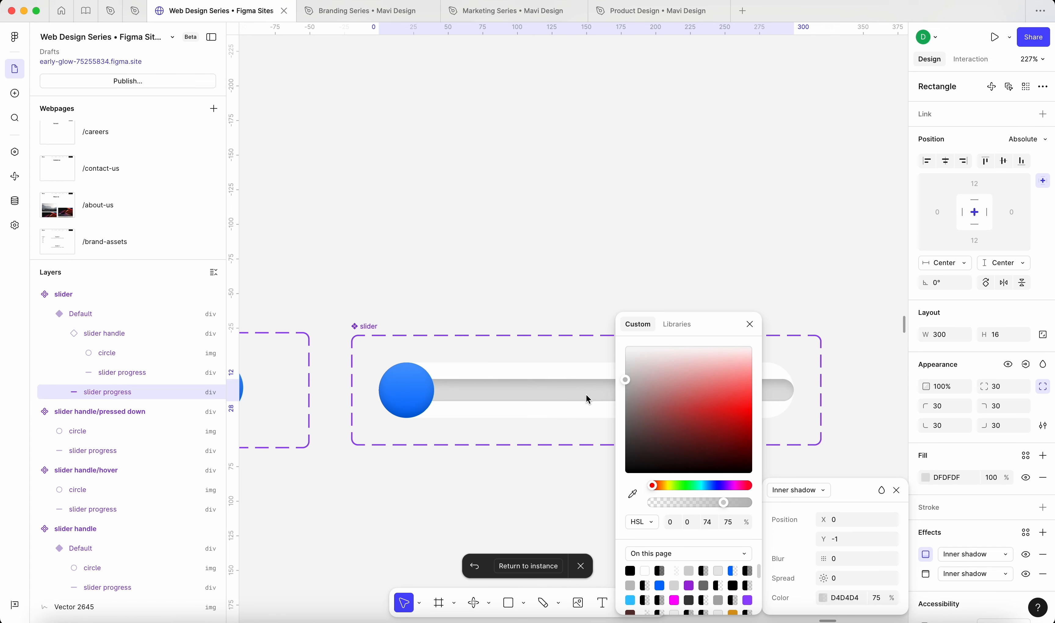
pyautogui.click(842, 540)
pyautogui.press('Up')
pyautogui.press('Up')
pyautogui.press('Up')
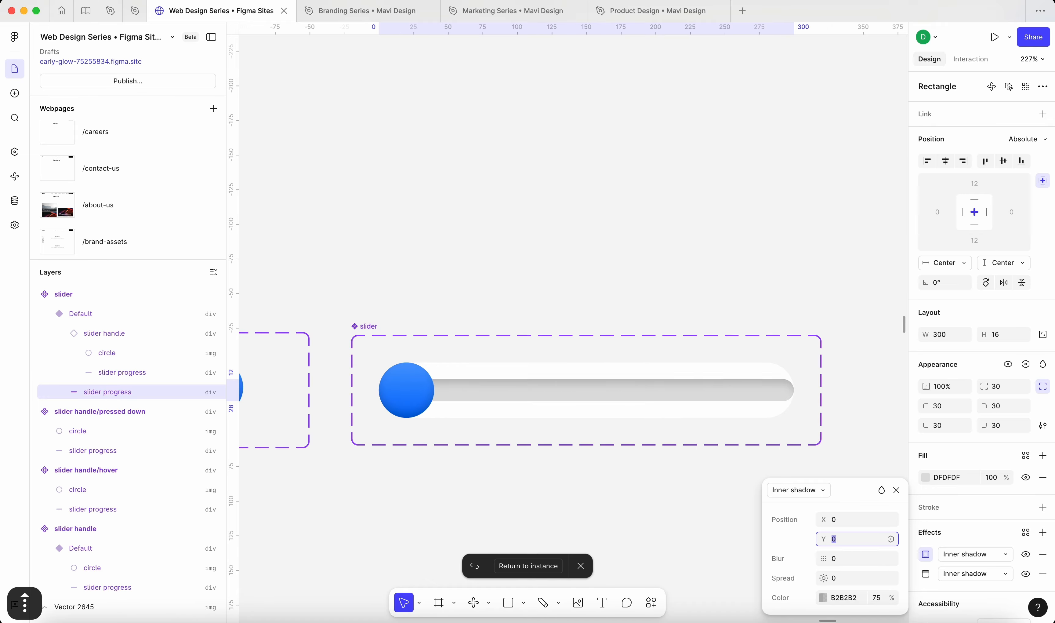
pyautogui.press('Down')
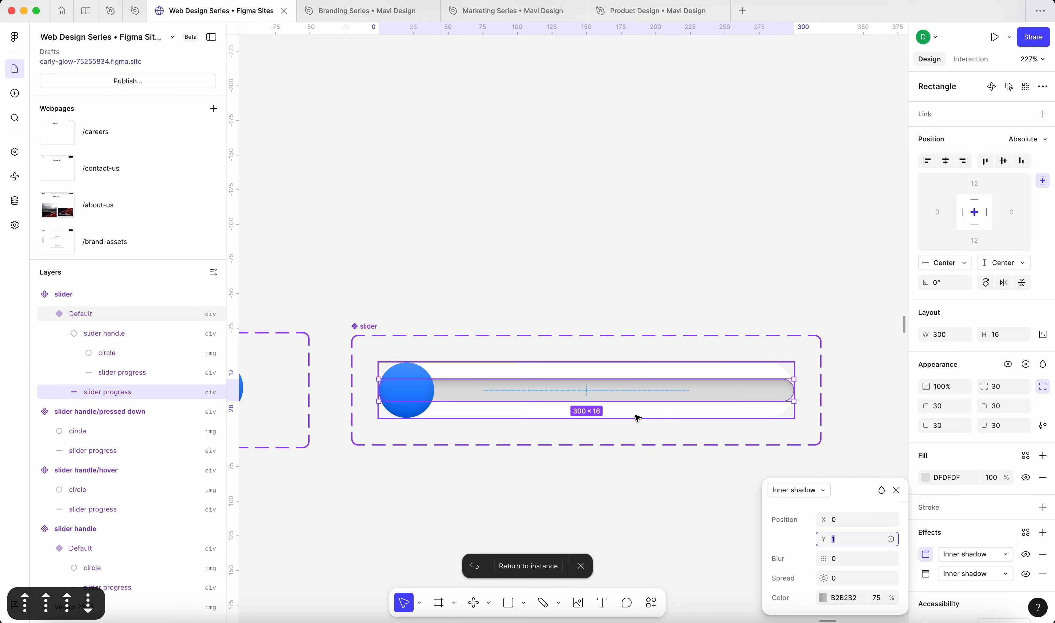
# Change the track's new inner shadow to colour 000000 at 12% opacity
pyautogui.scroll(5, 638, 417)
pyautogui.hotkey('shift', 'Down')
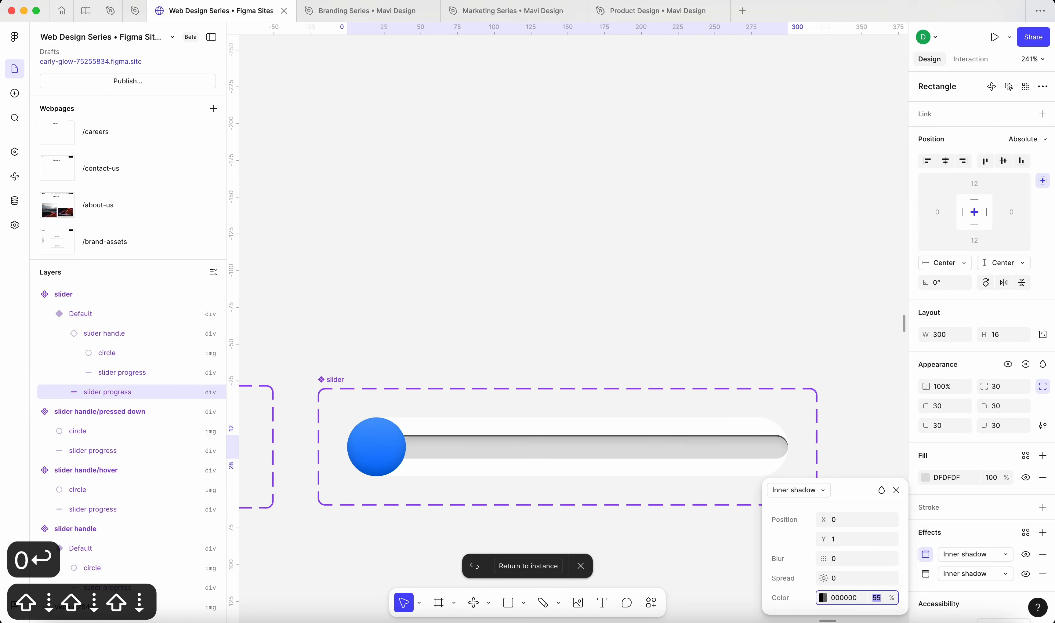
pyautogui.hotkey('shift', 'Down')
pyautogui.hotkey('shift', 'Down')
pyautogui.hotkey('shift', 'Down')
pyautogui.hotkey('shift', 'Down')
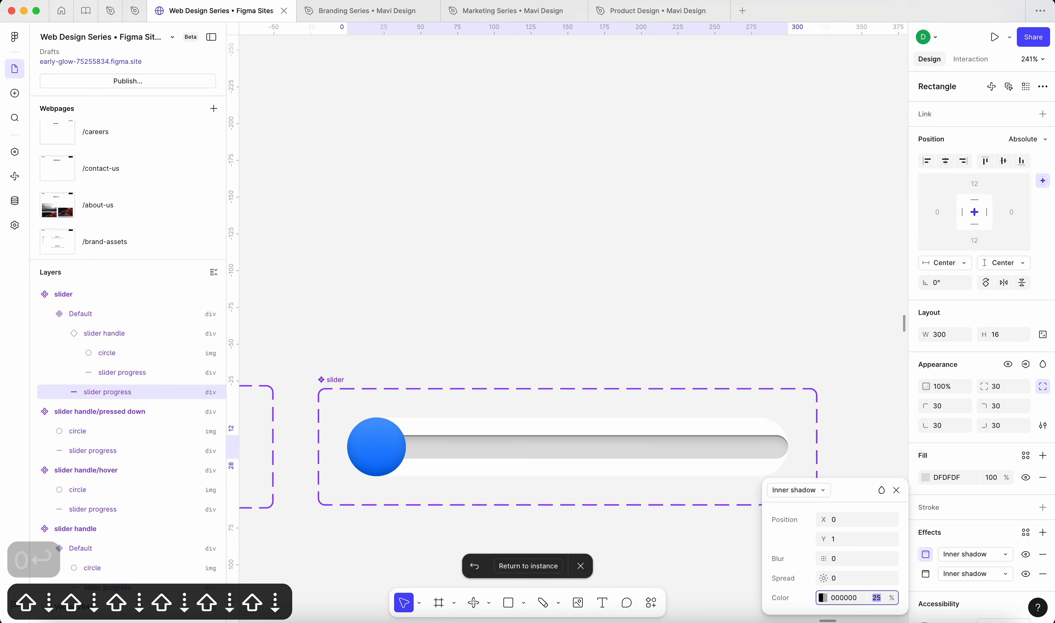
pyautogui.press('Down')
pyautogui.press('Down')
pyautogui.press('Down')
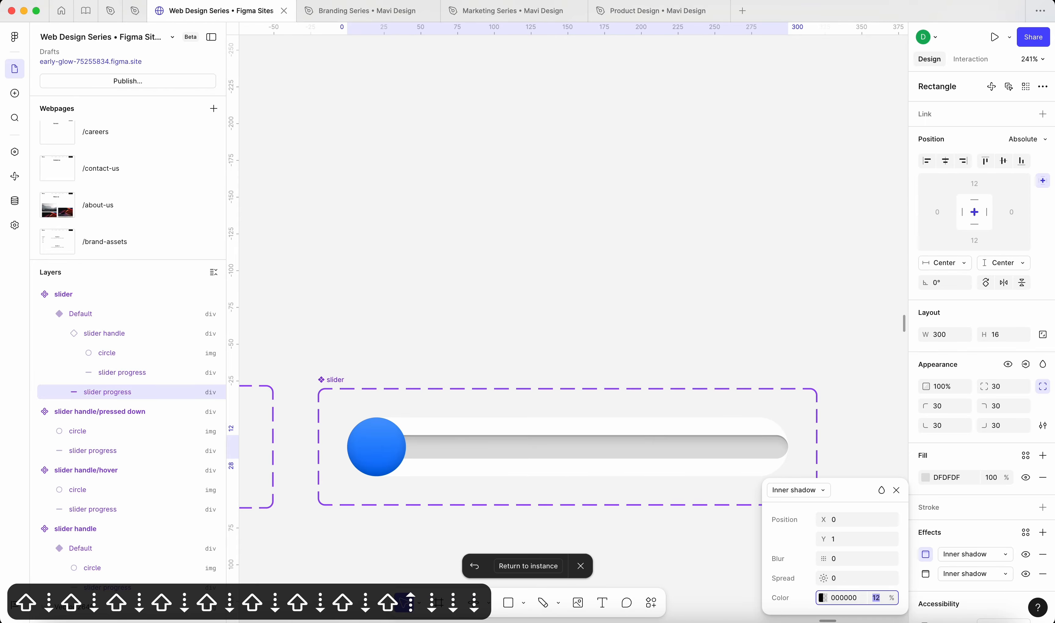
# Examine the restyled track and handle on the three slider instances in the /about-us page design
pyautogui.click(537, 248)
pyautogui.scroll(-5, 537, 248)
pyautogui.hscroll(-1, 538, 249)
pyautogui.scroll(-5, 540, 251)
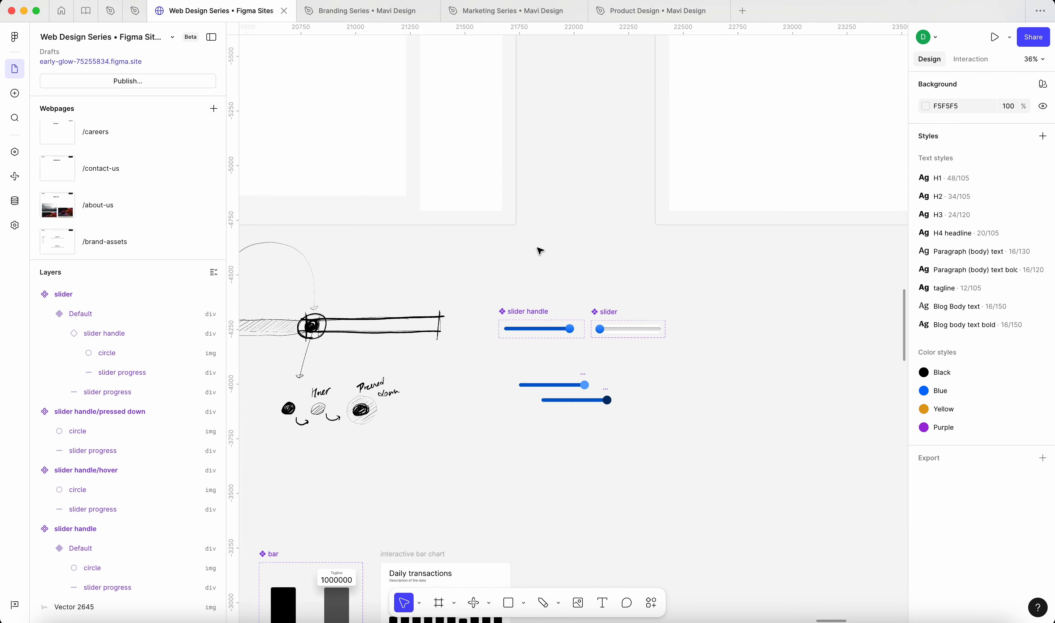
pyautogui.scroll(5, 540, 251)
pyautogui.hscroll(-6, 540, 251)
pyautogui.scroll(10, 419, 203)
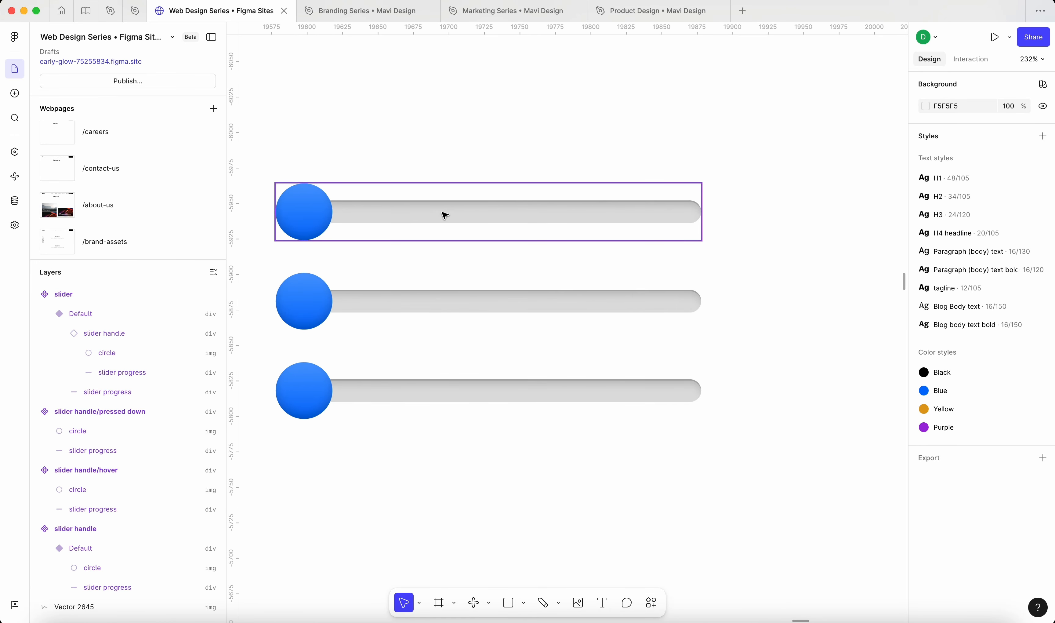
pyautogui.scroll(-1, 390, 75)
pyautogui.hscroll(-2, 389, 75)
pyautogui.scroll(1, 390, 75)
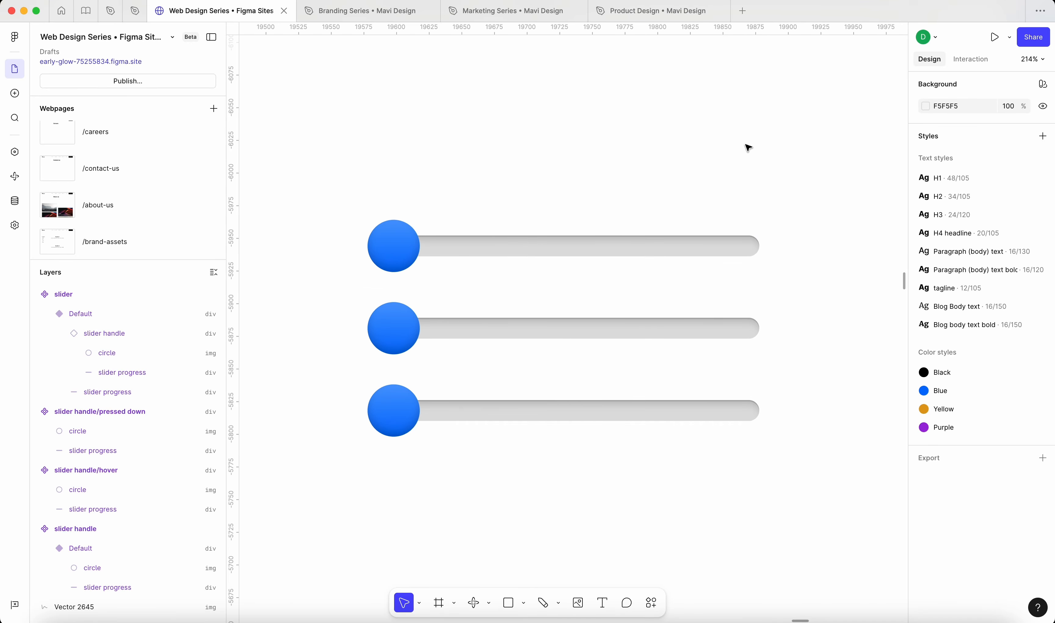
# Preview the site and go to the three sliders on the About Us page
pyautogui.click(994, 36)
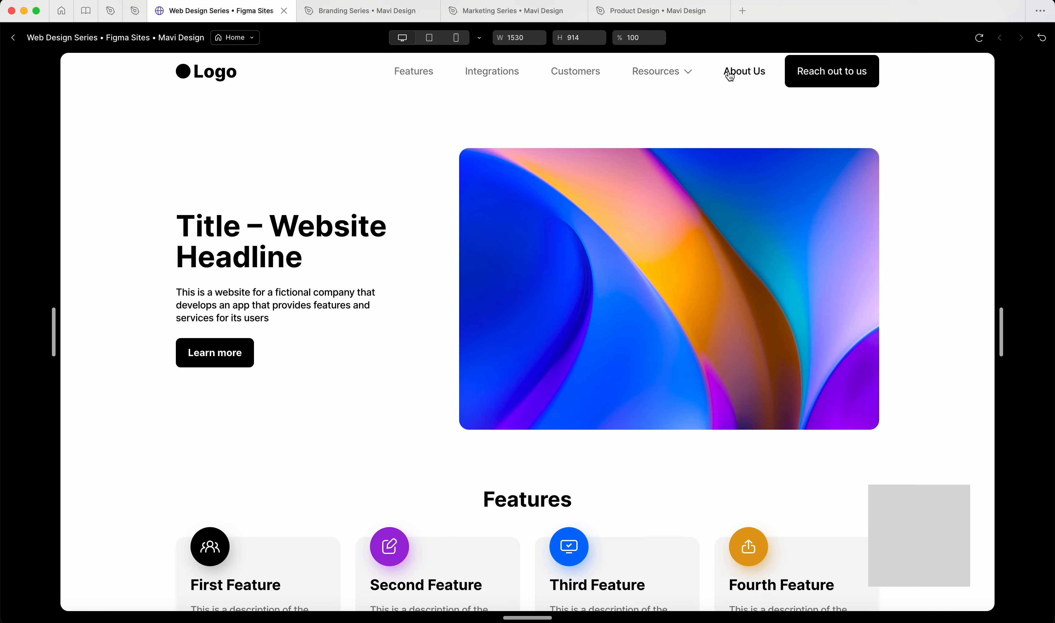
pyautogui.click(728, 341)
pyautogui.scroll(-10, 728, 341)
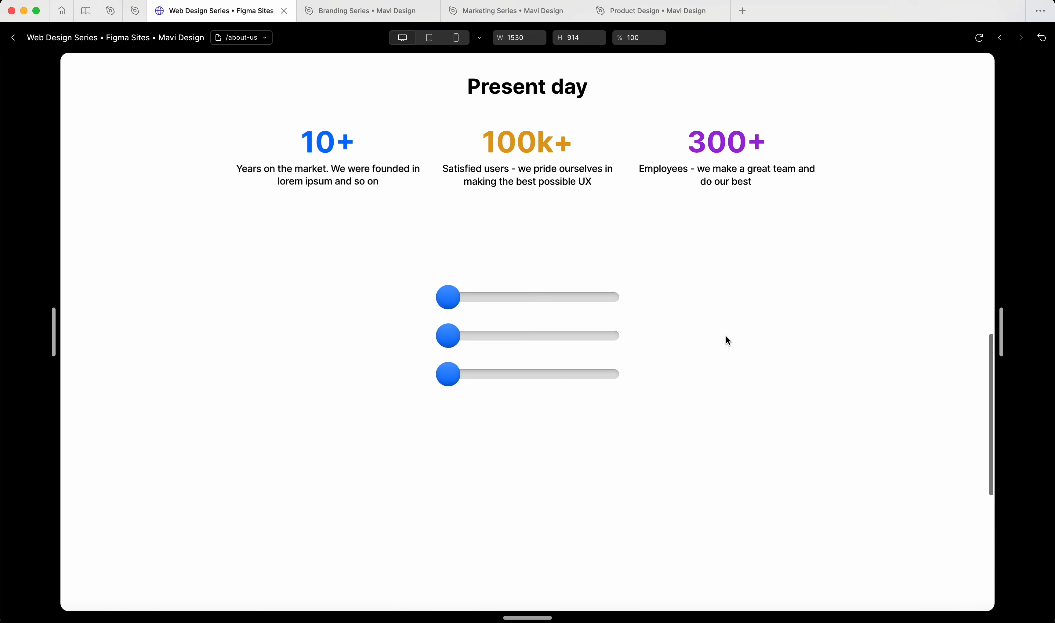
# Test the preview sliders by moving their handles forward, and return the upper two to the start
pyautogui.moveTo(448, 297); pyautogui.dragTo(529, 301)
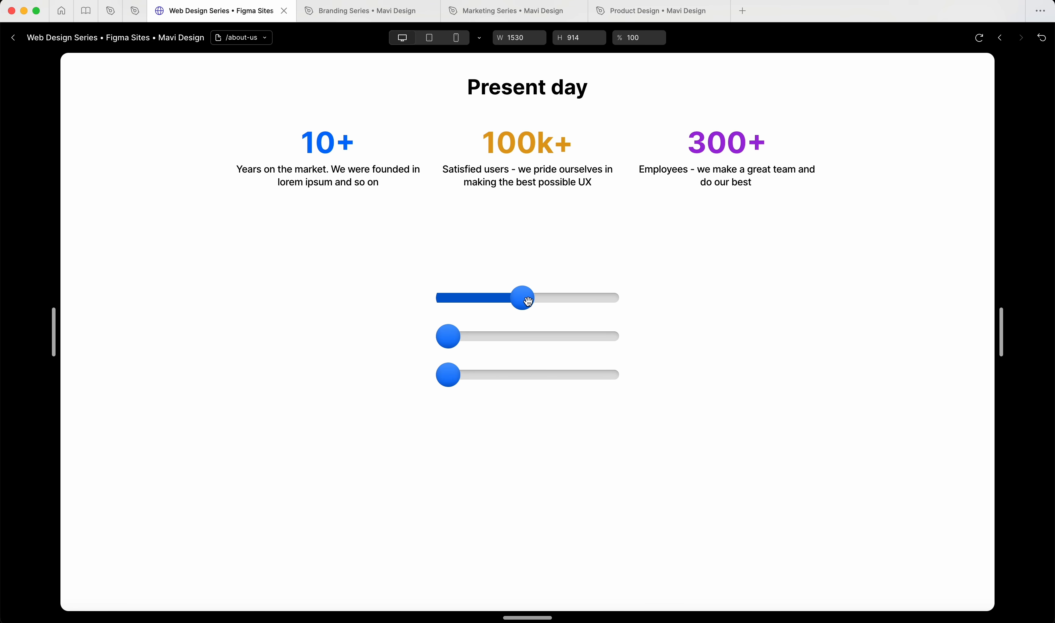
pyautogui.moveTo(449, 336); pyautogui.dragTo(492, 345)
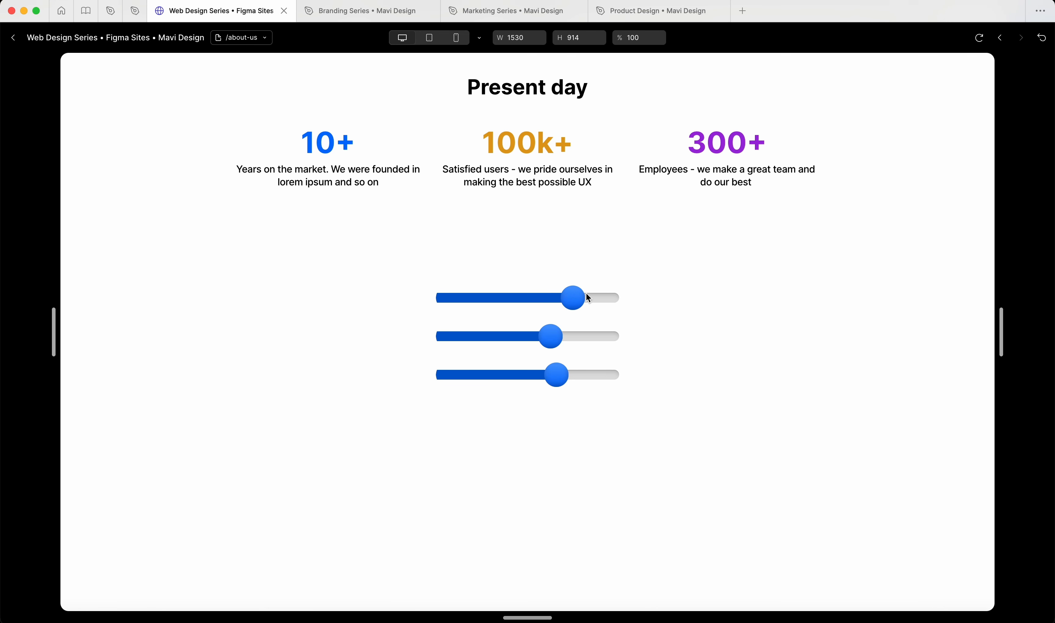
pyautogui.moveTo(573, 301); pyautogui.dragTo(434, 307)
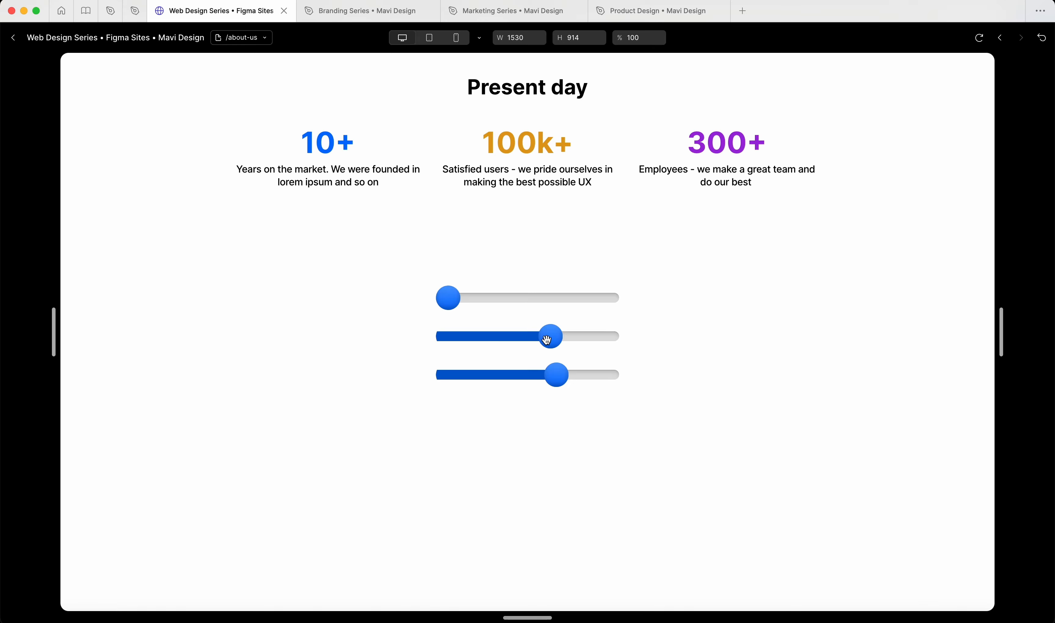
pyautogui.moveTo(547, 339); pyautogui.dragTo(441, 342)
pyautogui.moveTo(557, 377); pyautogui.dragTo(530, 385)
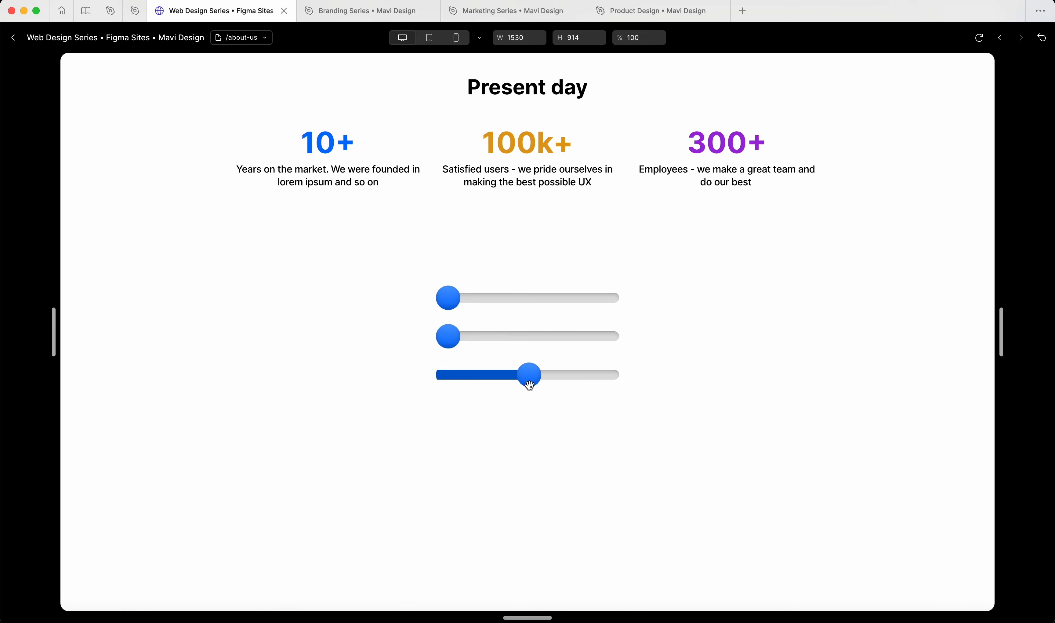
# Slide all three handles back and forth to different positions in the preview, and return to the editor
pyautogui.moveTo(450, 333); pyautogui.dragTo(550, 335)
pyautogui.moveTo(454, 298); pyautogui.dragTo(491, 298)
pyautogui.moveTo(546, 336); pyautogui.dragTo(489, 339)
pyautogui.moveTo(490, 299); pyautogui.dragTo(559, 298)
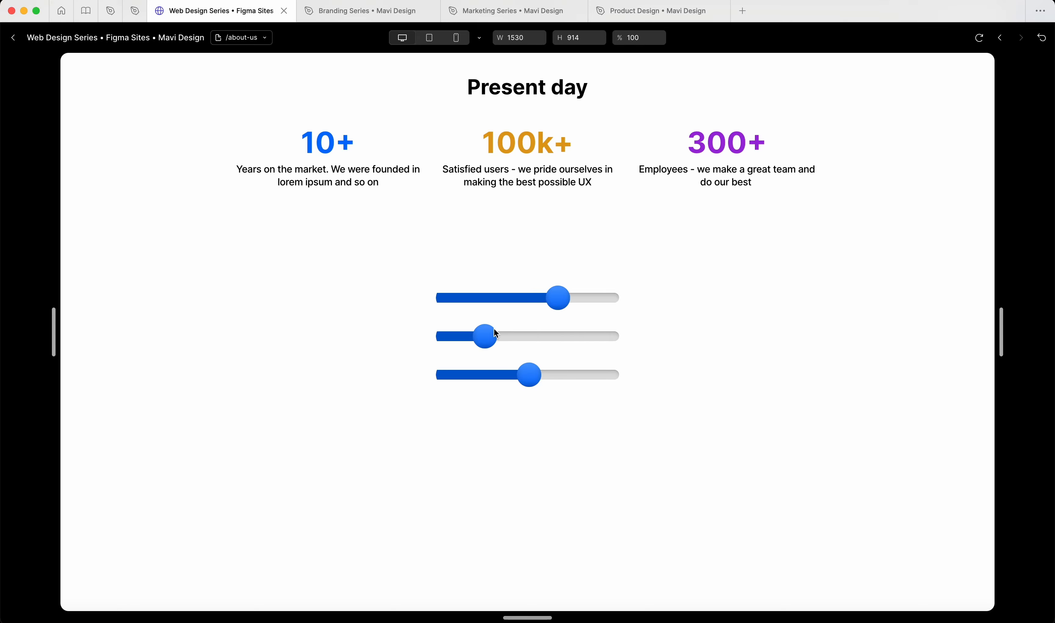
pyautogui.moveTo(487, 336); pyautogui.dragTo(560, 335)
pyautogui.moveTo(538, 373); pyautogui.dragTo(466, 375)
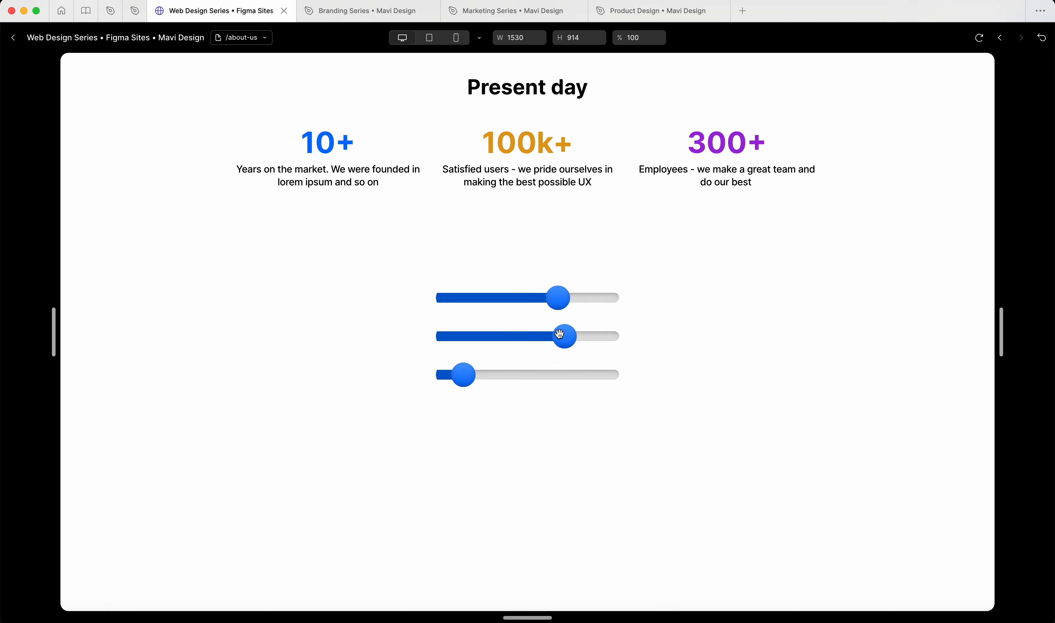
pyautogui.moveTo(563, 335); pyautogui.dragTo(443, 334)
pyautogui.moveTo(559, 296); pyautogui.dragTo(499, 297)
pyautogui.moveTo(449, 336); pyautogui.dragTo(598, 336)
pyautogui.moveTo(463, 375); pyautogui.dragTo(507, 373)
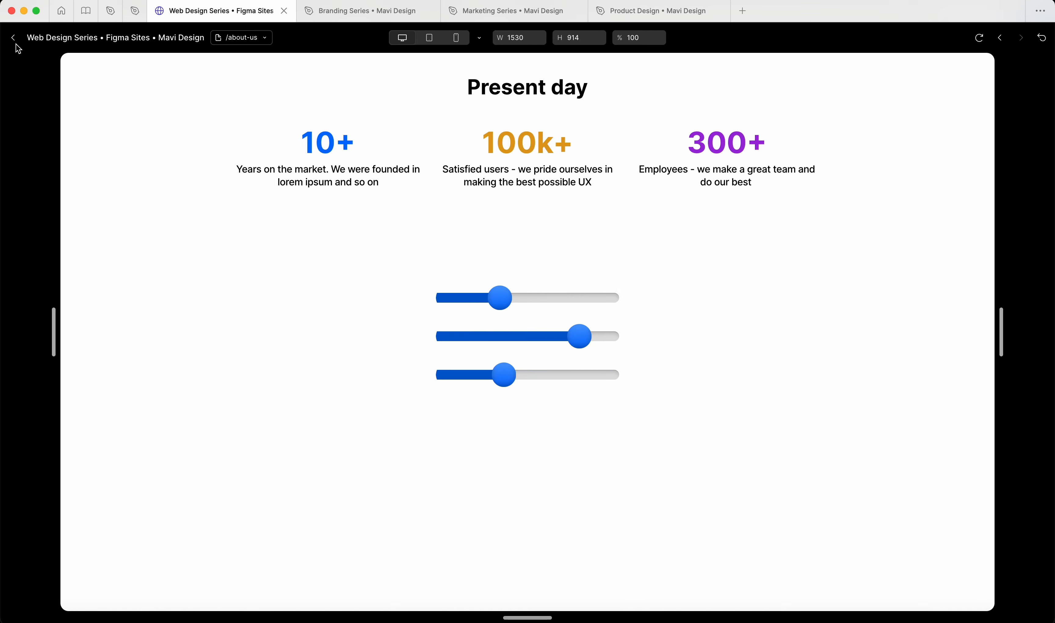
pyautogui.click(13, 37)
pyautogui.scroll(-5, 436, 127)
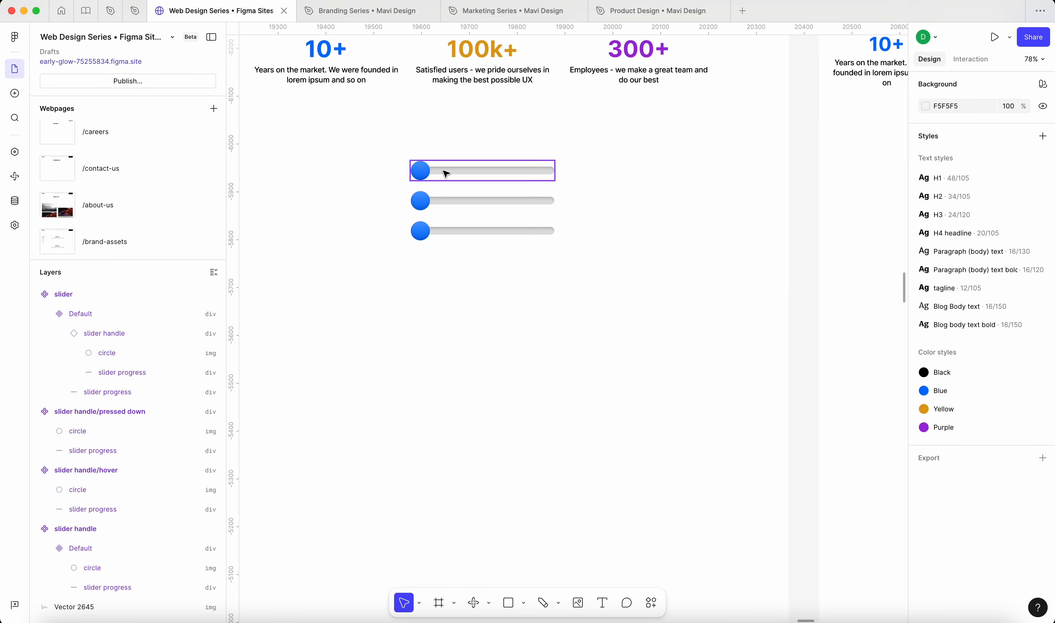
# Try converting the topmost /about-us slider instance to a code layer, and look through its chat, code and split views
pyautogui.click(444, 171)
pyautogui.scroll(3, 444, 170)
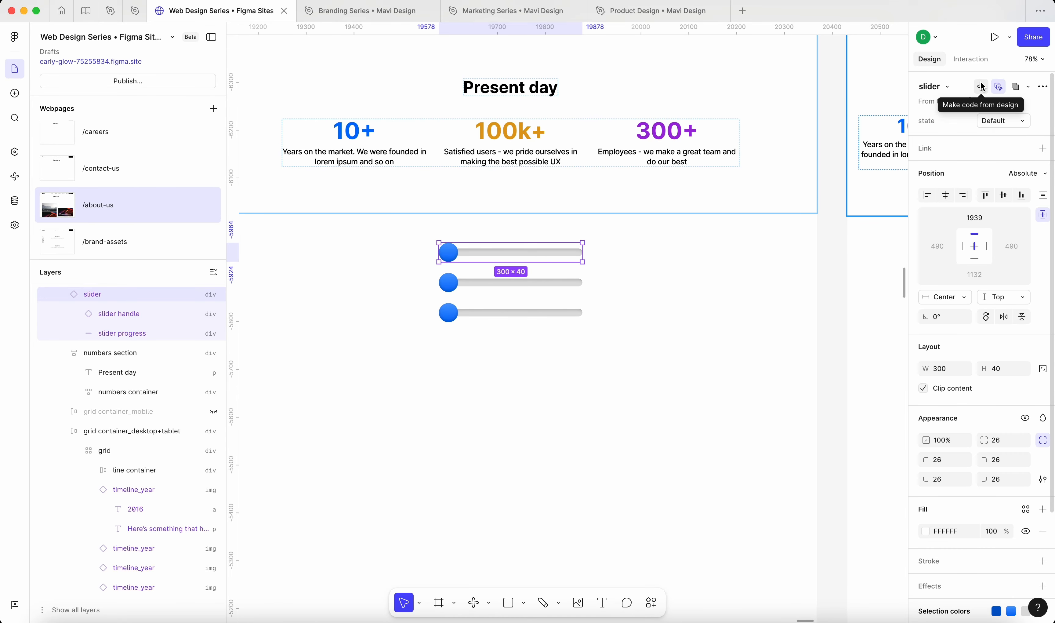
pyautogui.click(982, 88)
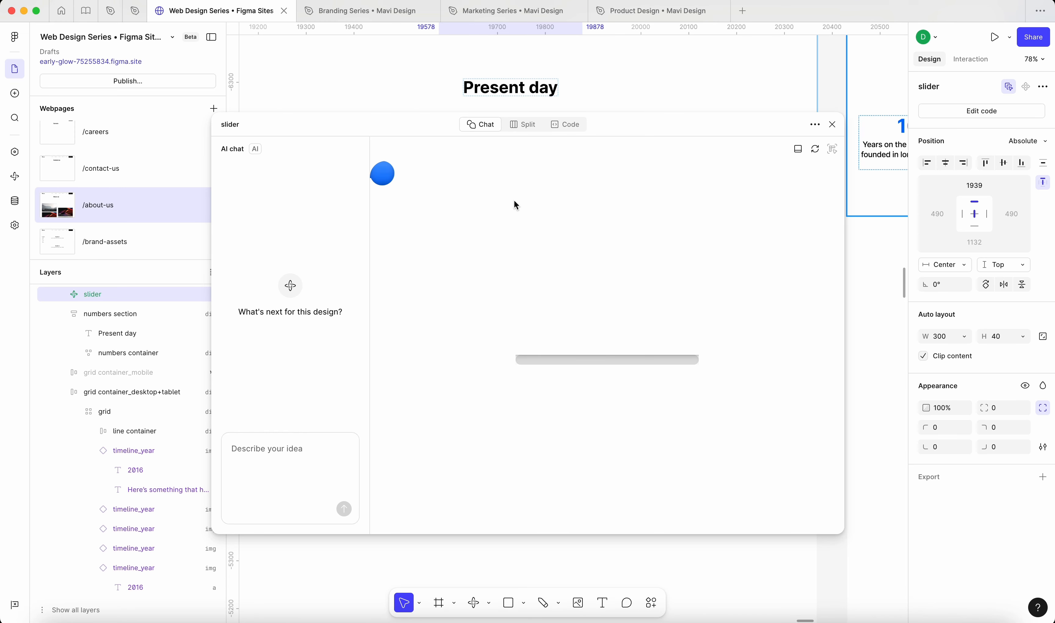
pyautogui.click(577, 127)
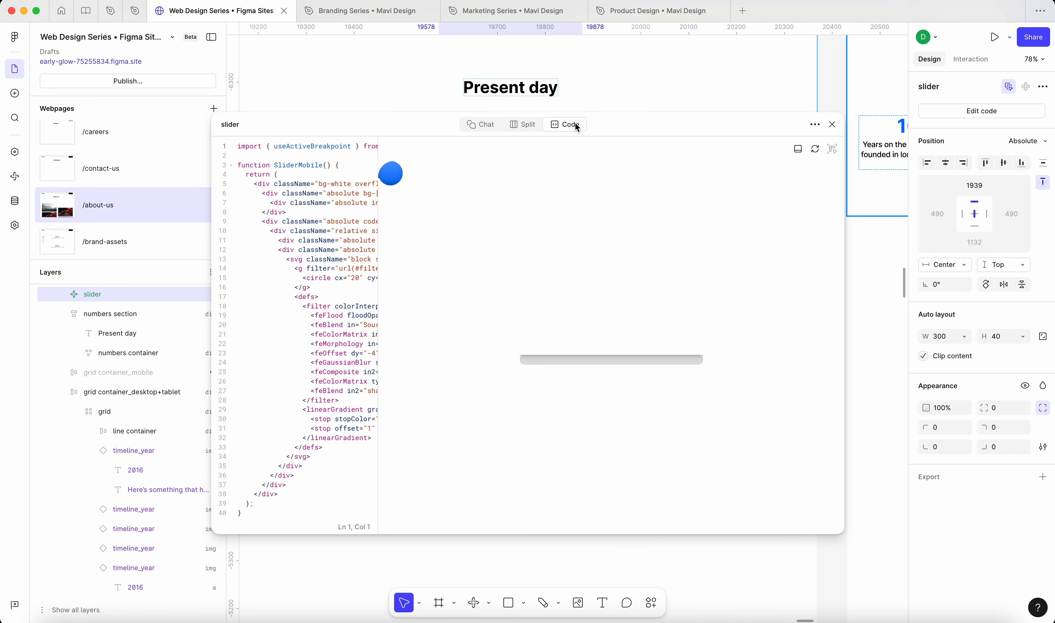
pyautogui.click(529, 127)
pyautogui.click(483, 124)
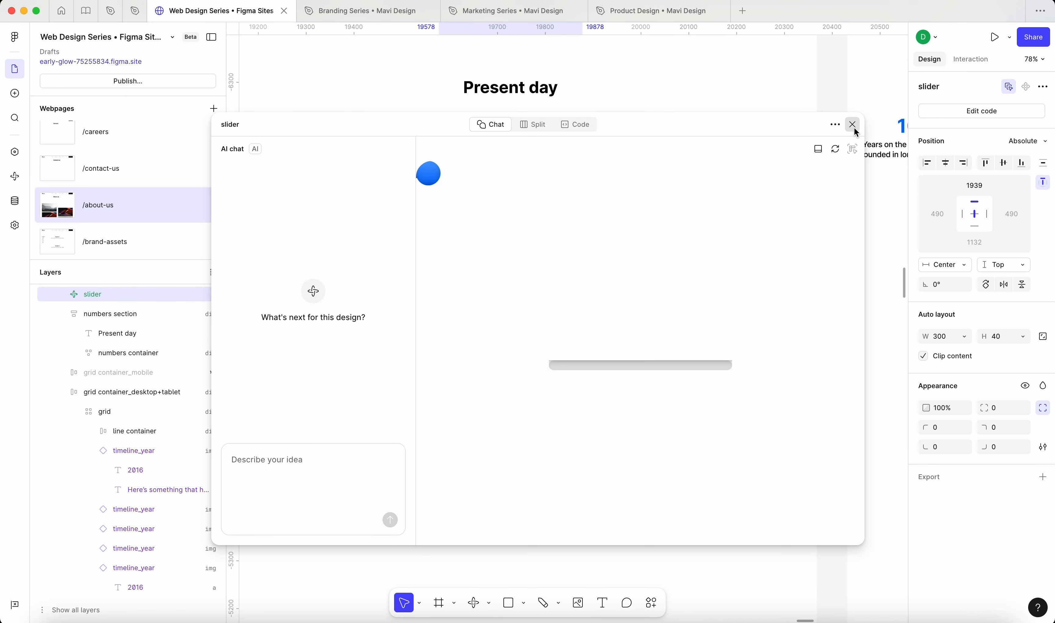
pyautogui.click(853, 125)
# Compare the converted slider's track closely with the slider below it, and undo the code conversion
pyautogui.scroll(3, 524, 250)
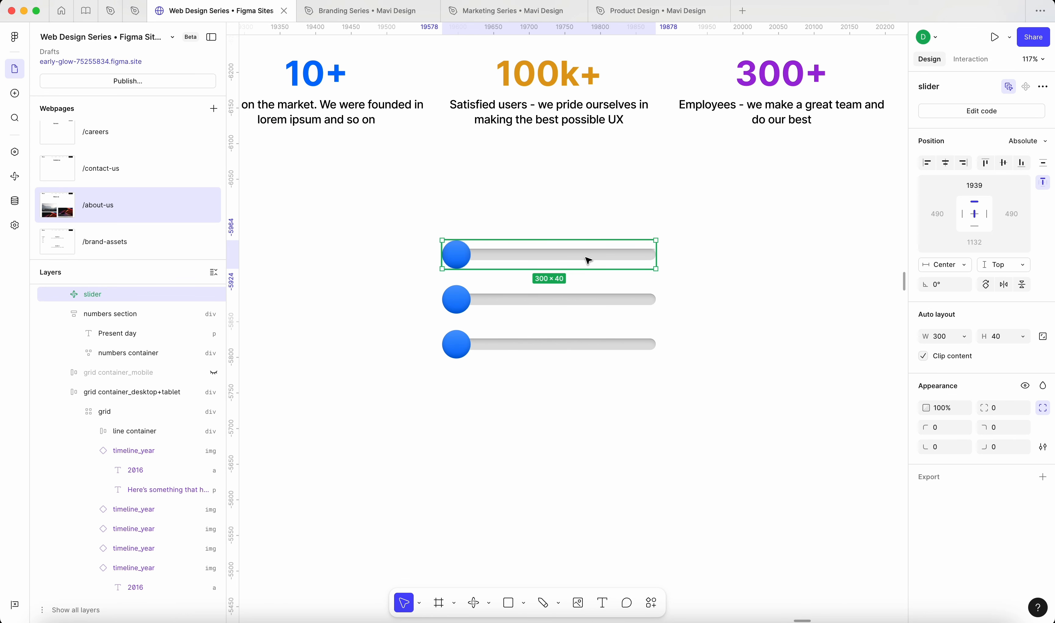
pyautogui.scroll(10, 588, 260)
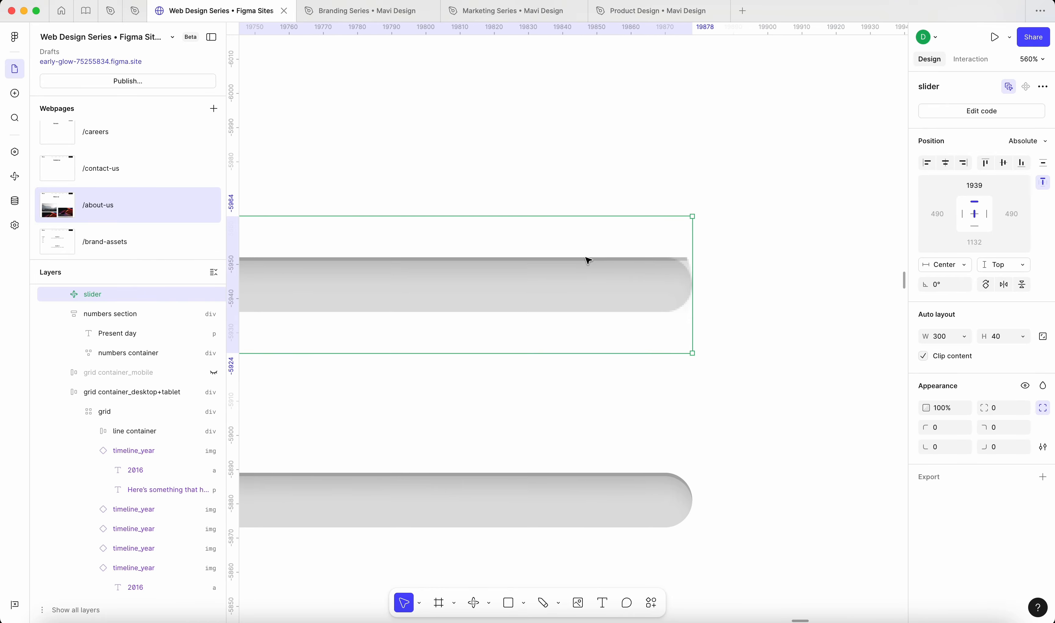
pyautogui.scroll(-10, 589, 261)
pyautogui.press('super+z')
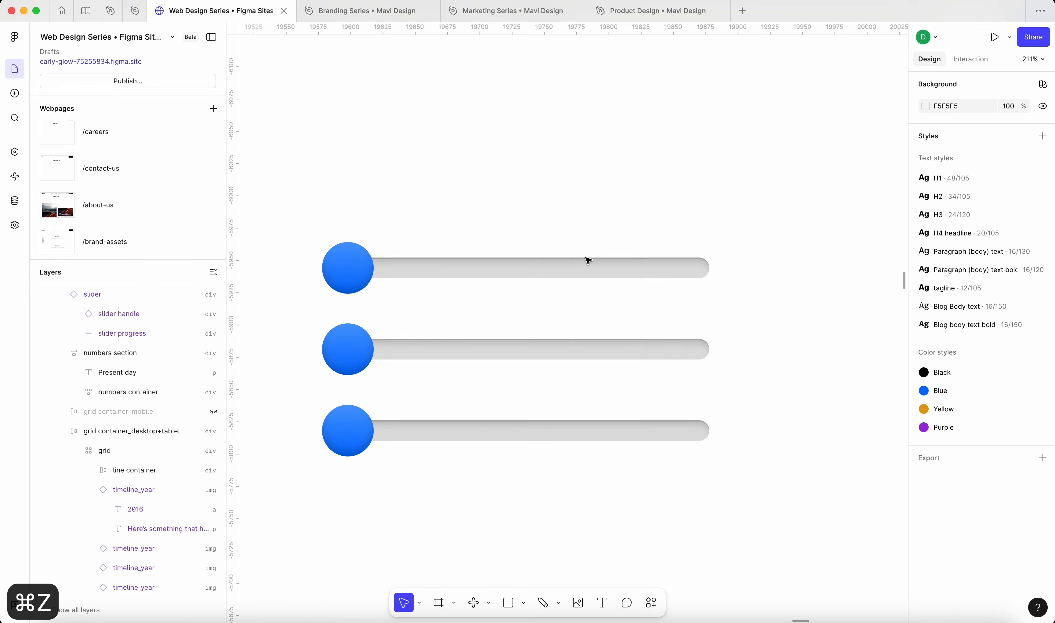
pyautogui.click(550, 261)
pyautogui.scroll(-3, 550, 261)
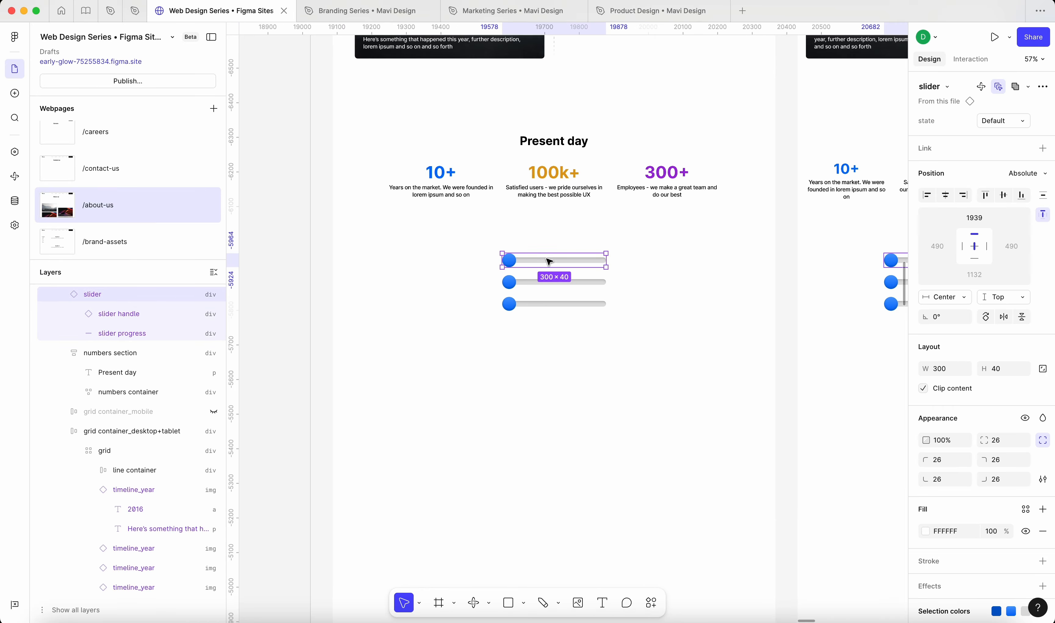
pyautogui.click(750, 334)
pyautogui.scroll(-3, 739, 338)
pyautogui.scroll(1, 727, 339)
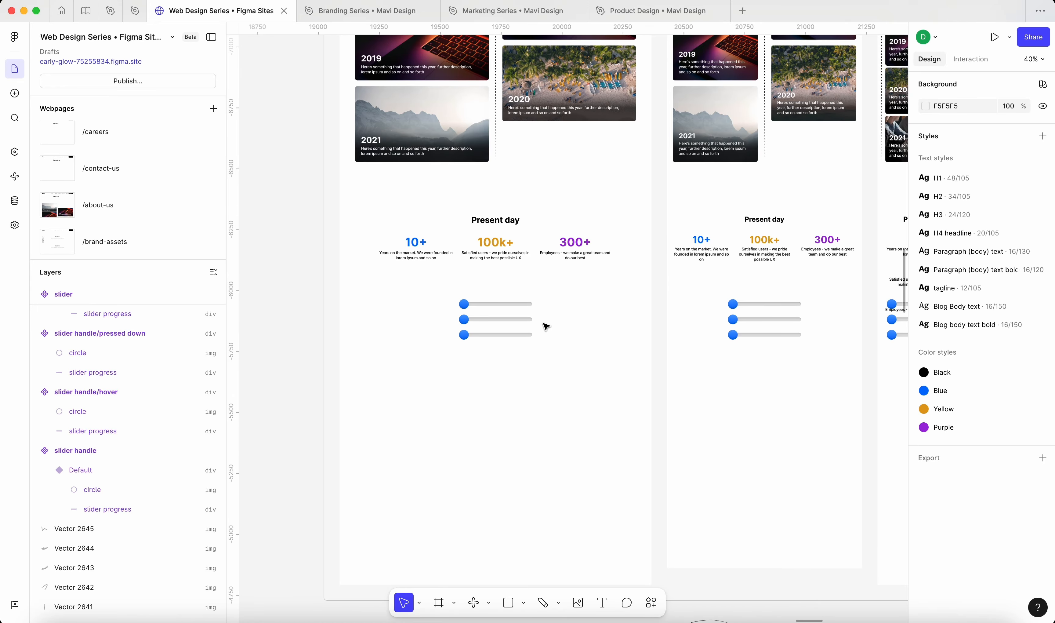
pyautogui.scroll(5, 547, 327)
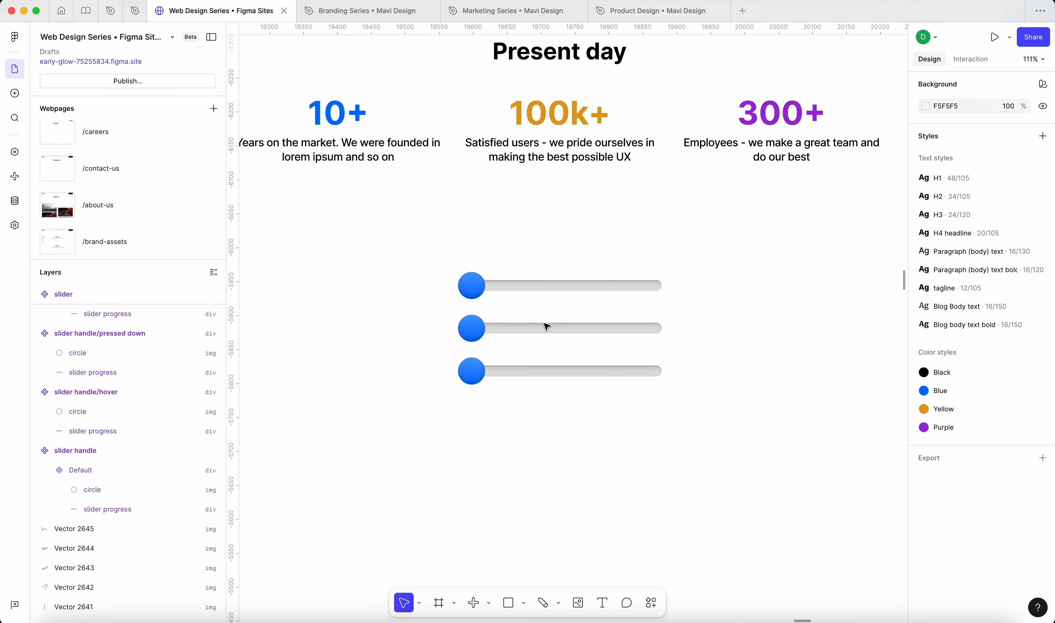
# Publish the latest changes to the live site
pyautogui.click(187, 76)
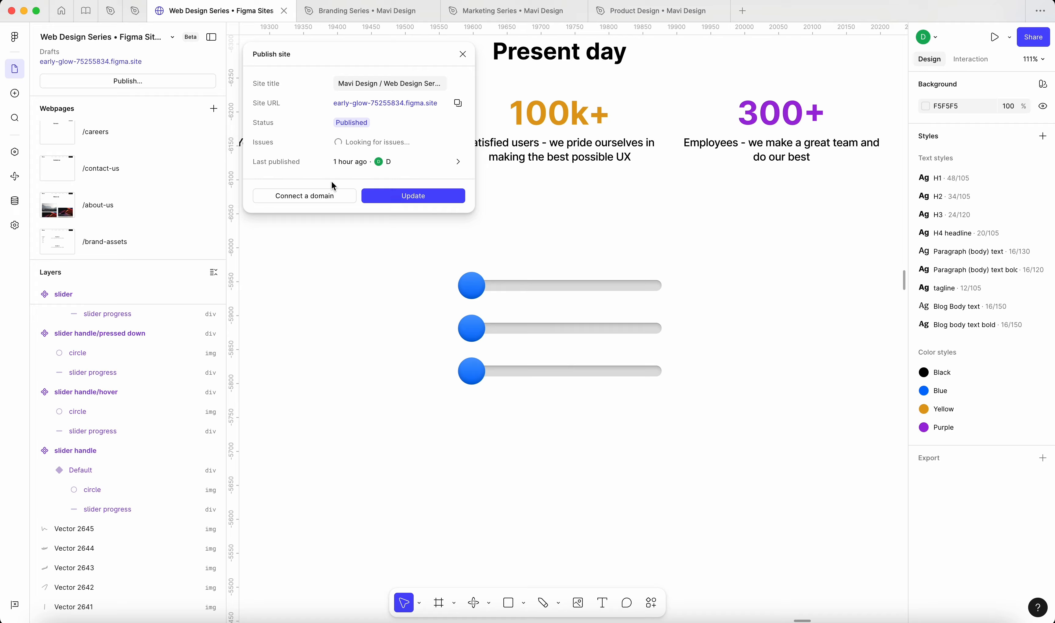
pyautogui.click(393, 197)
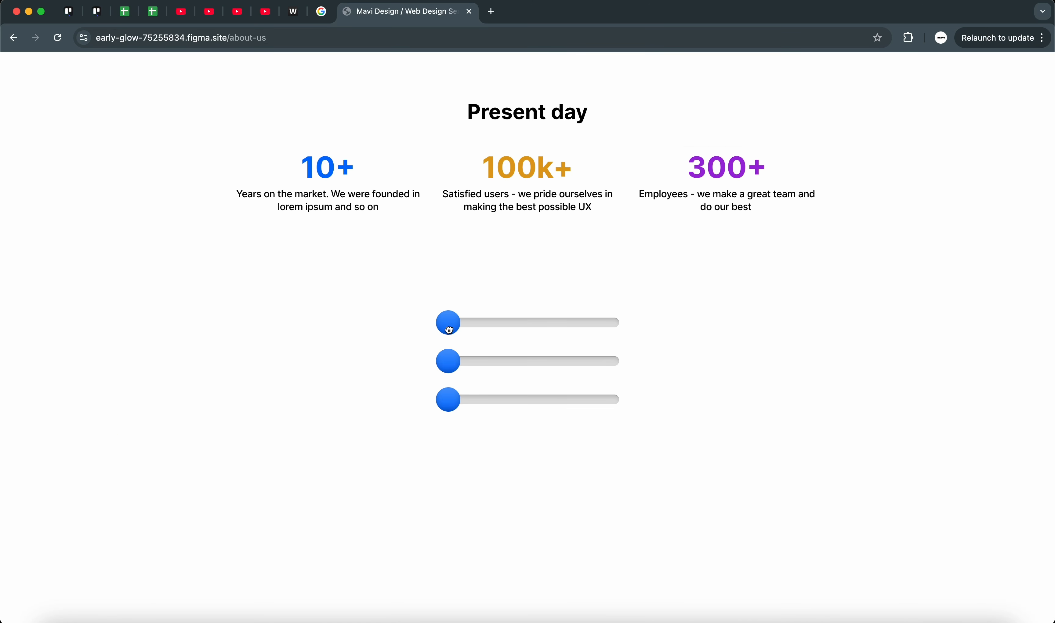
# Check the address of the published /about-us page and test its three sliders by moving each handle forward from the start
pyautogui.moveTo(450, 330); pyautogui.dragTo(514, 324)
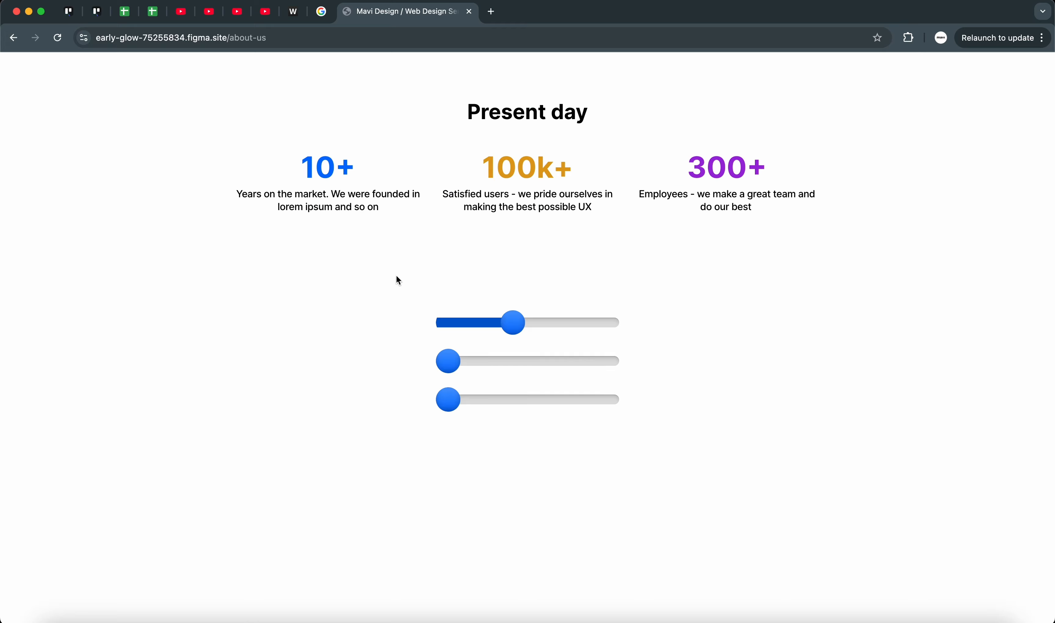
pyautogui.moveTo(270, 42); pyautogui.dragTo(124, 39)
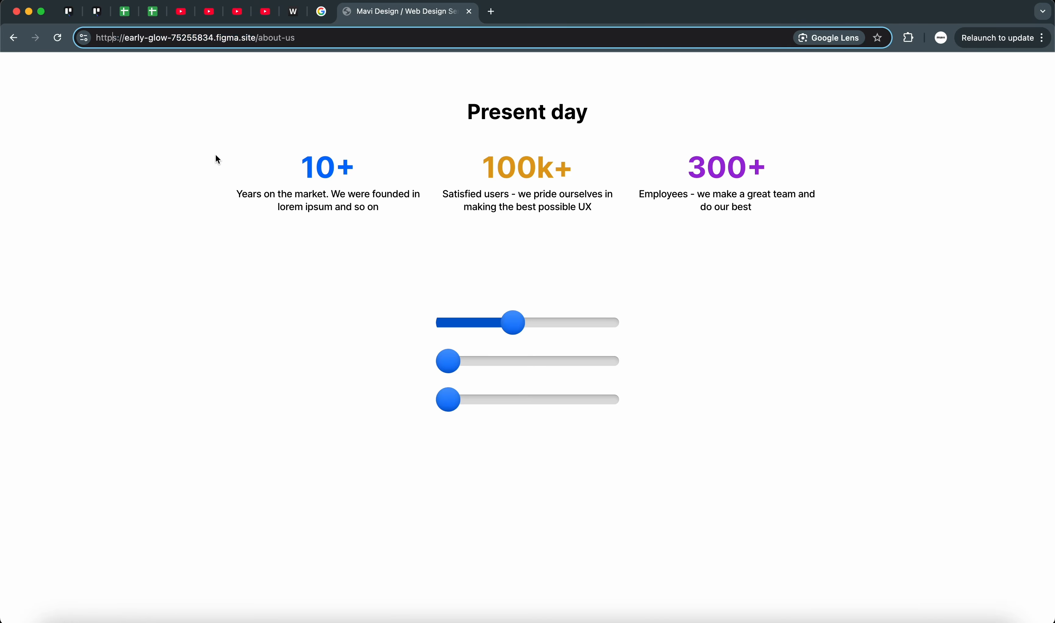
pyautogui.click(217, 158)
pyautogui.moveTo(518, 326); pyautogui.dragTo(554, 324)
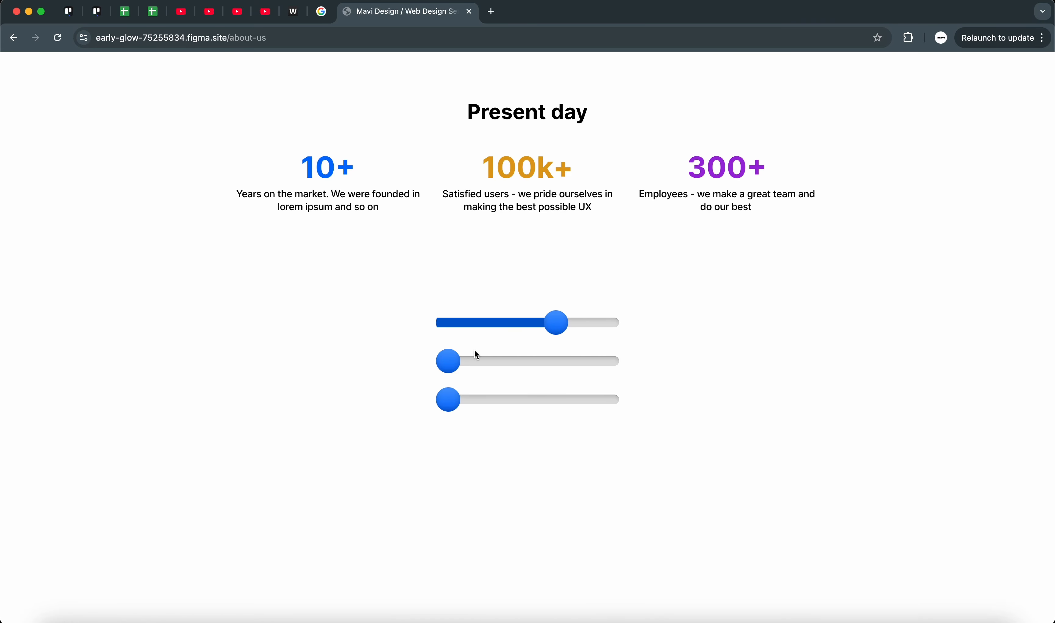
pyautogui.moveTo(474, 360); pyautogui.dragTo(596, 399)
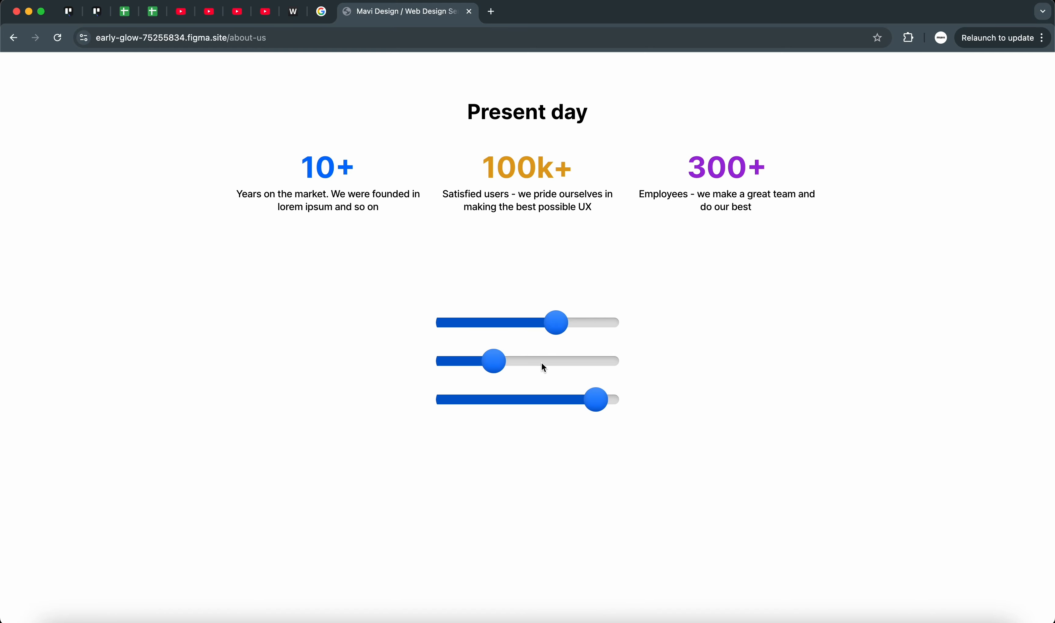
# Move the published sliders' handles back and forth, ending with the lowest slider at the far end of its track
pyautogui.moveTo(483, 363); pyautogui.dragTo(469, 362)
pyautogui.moveTo(558, 323); pyautogui.dragTo(591, 326)
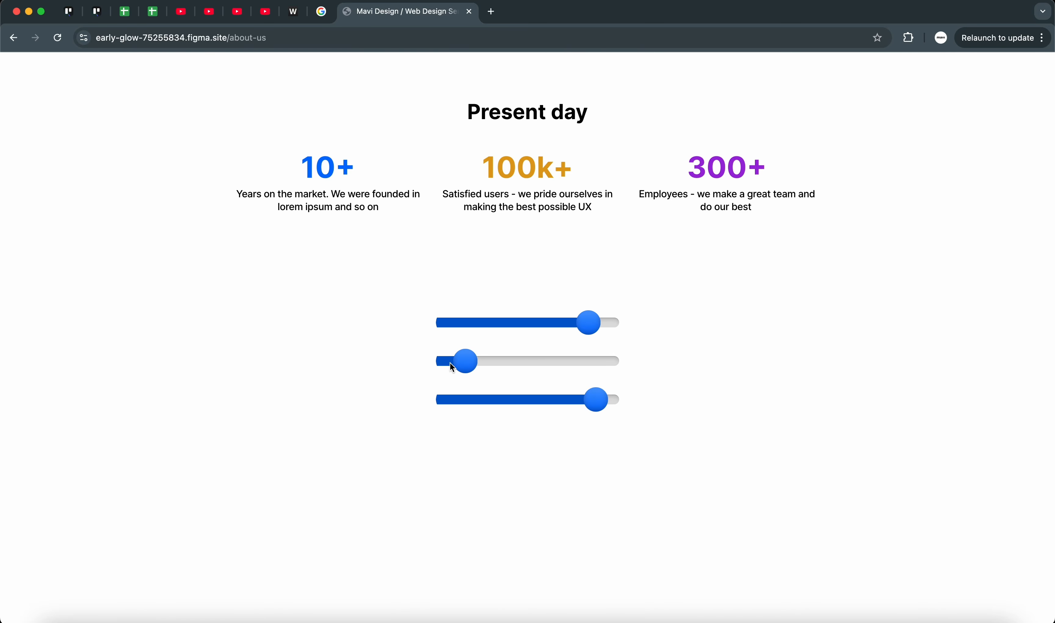
pyautogui.moveTo(468, 361); pyautogui.dragTo(547, 360)
pyautogui.moveTo(596, 324); pyautogui.dragTo(481, 323)
pyautogui.moveTo(508, 362); pyautogui.dragTo(545, 363)
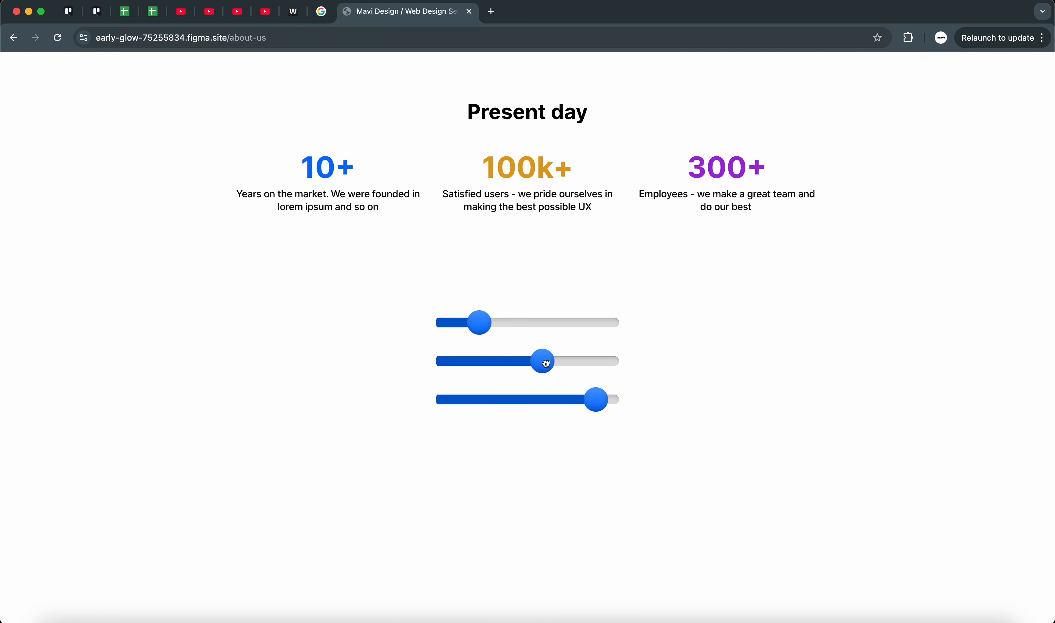
pyautogui.moveTo(596, 400); pyautogui.dragTo(609, 400)
pyautogui.moveTo(538, 361); pyautogui.dragTo(499, 363)
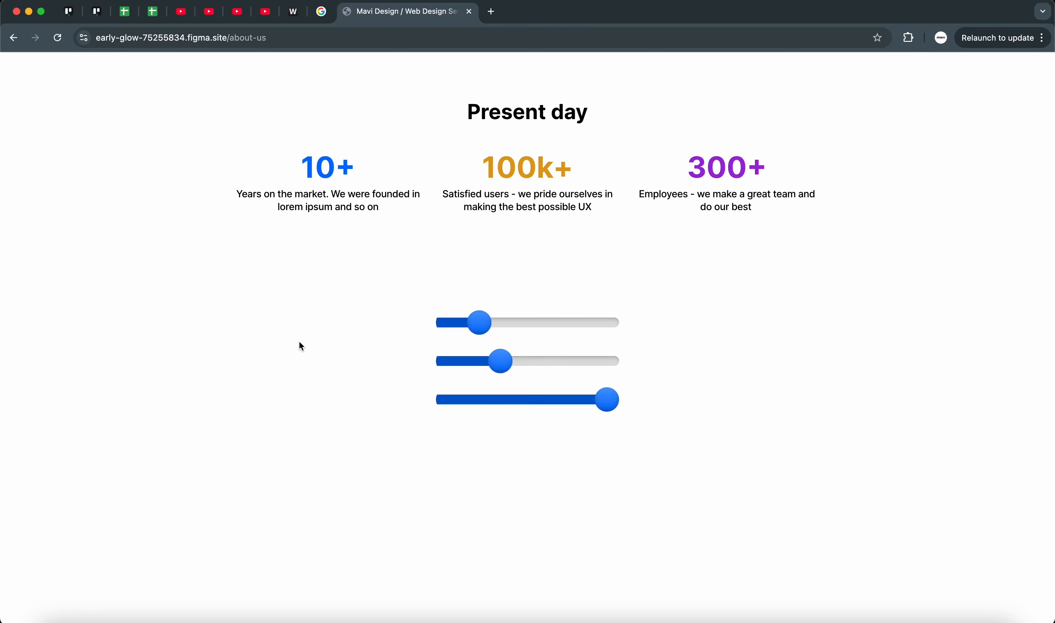
# Look over the rest of the published About us page, and return to the Figma Sites editor, closing the publish dialog
pyautogui.moveTo(722, 470); pyautogui.dragTo(341, 259)
pyautogui.scroll(10, 303, 297)
pyautogui.scroll(-4, 334, 334)
pyautogui.click(360, 370)
pyautogui.scroll(-5, 297, 357)
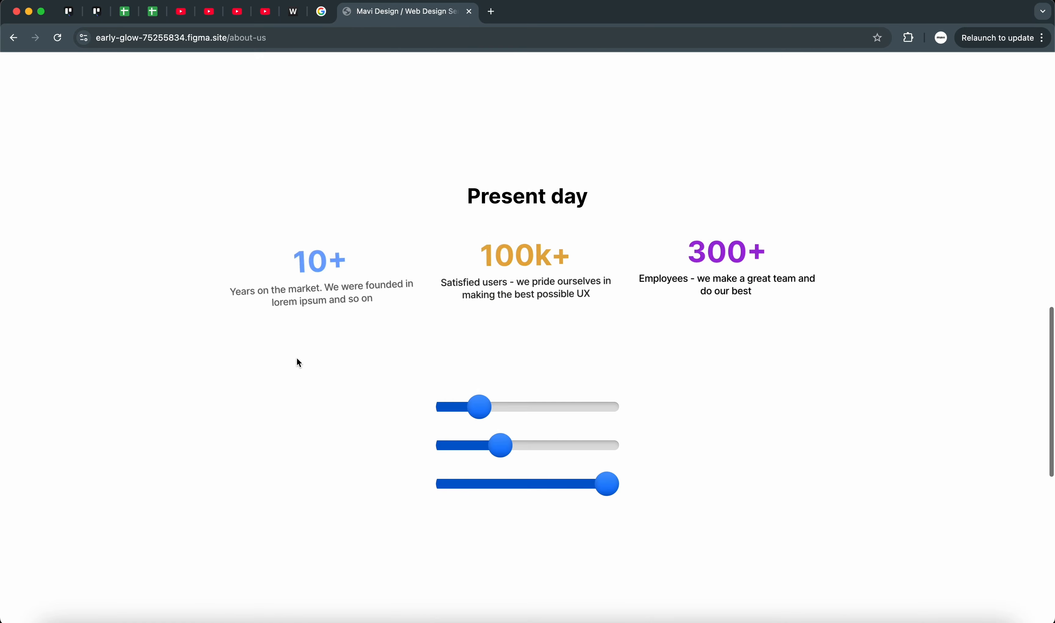
pyautogui.scroll(15, 298, 363)
pyautogui.click(646, 66)
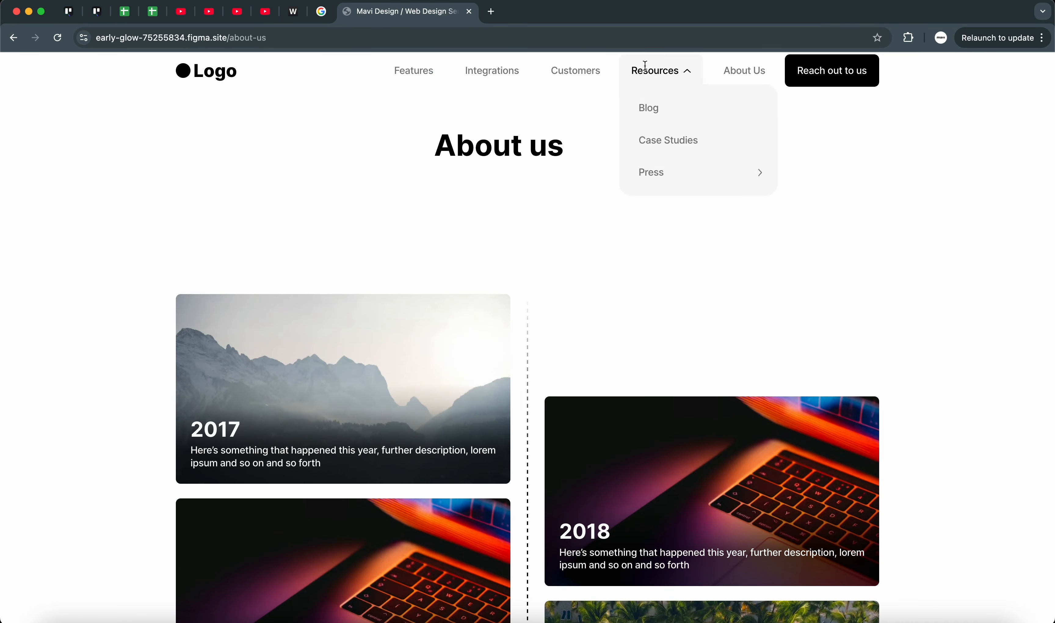
pyautogui.press('super+Tab')
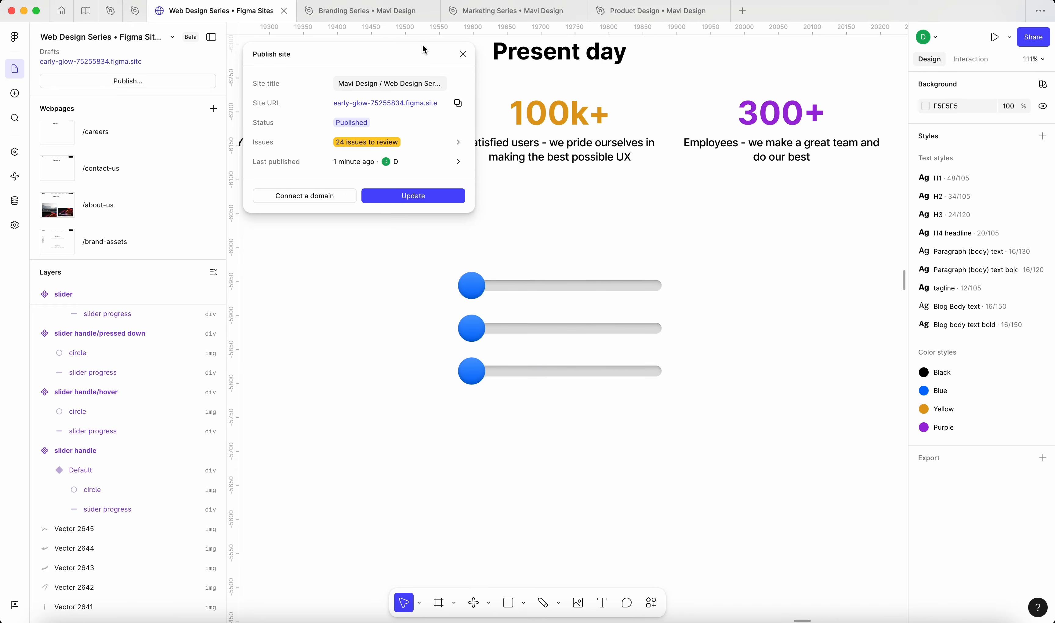
pyautogui.click(463, 54)
# Move all the hand-drawn slider sketches below the /about-us page closer to the timeline_year component, away from the slider components
pyautogui.scroll(-10, 608, 298)
pyautogui.hscroll(3, 608, 298)
pyautogui.scroll(-2, 608, 298)
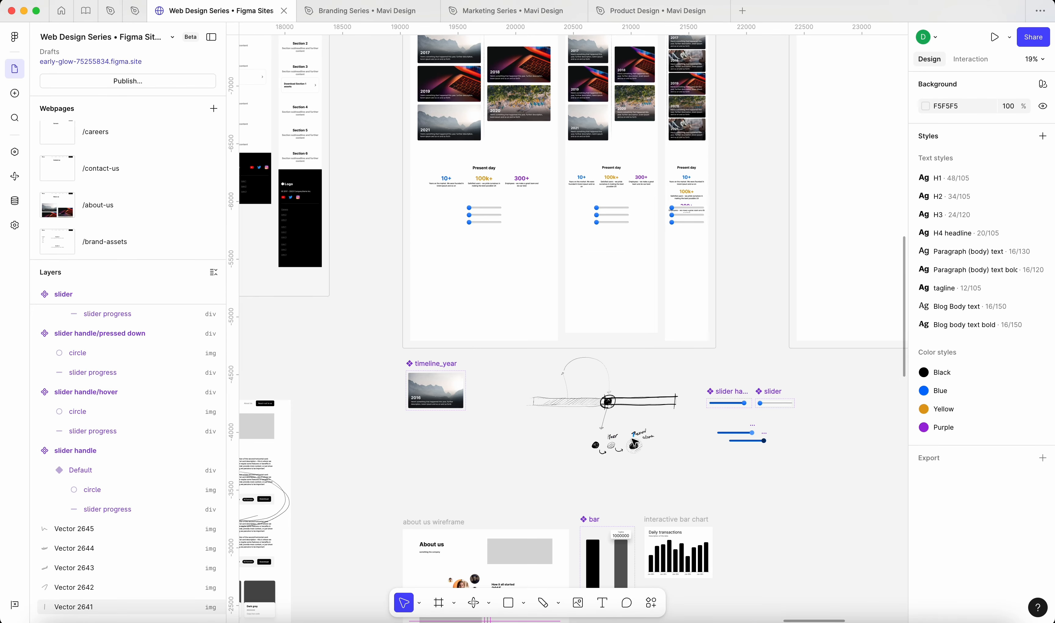
pyautogui.scroll(5, 633, 440)
pyautogui.moveTo(775, 501); pyautogui.dragTo(366, 236)
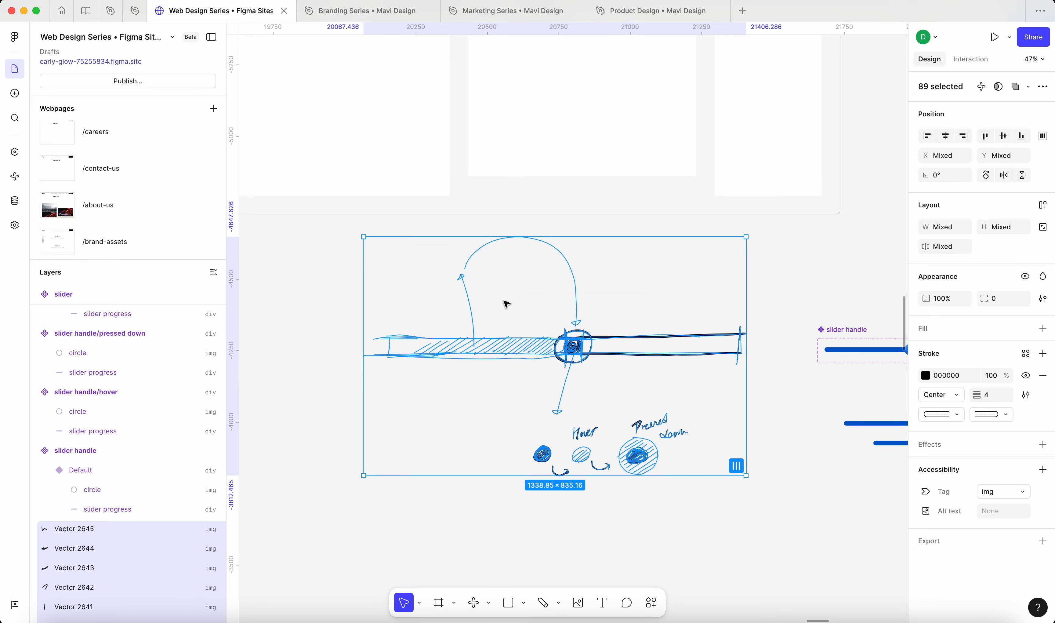
pyautogui.moveTo(596, 345); pyautogui.dragTo(479, 421)
pyautogui.scroll(-5, 479, 421)
pyautogui.click(554, 391)
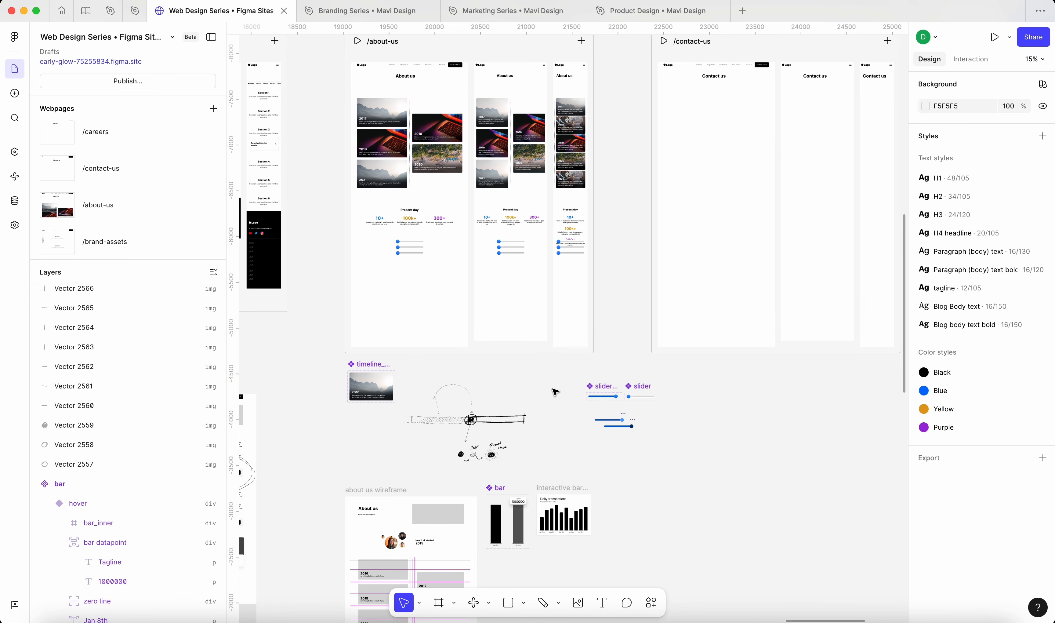
pyautogui.hscroll(-2, 554, 391)
pyautogui.scroll(-1, 554, 391)
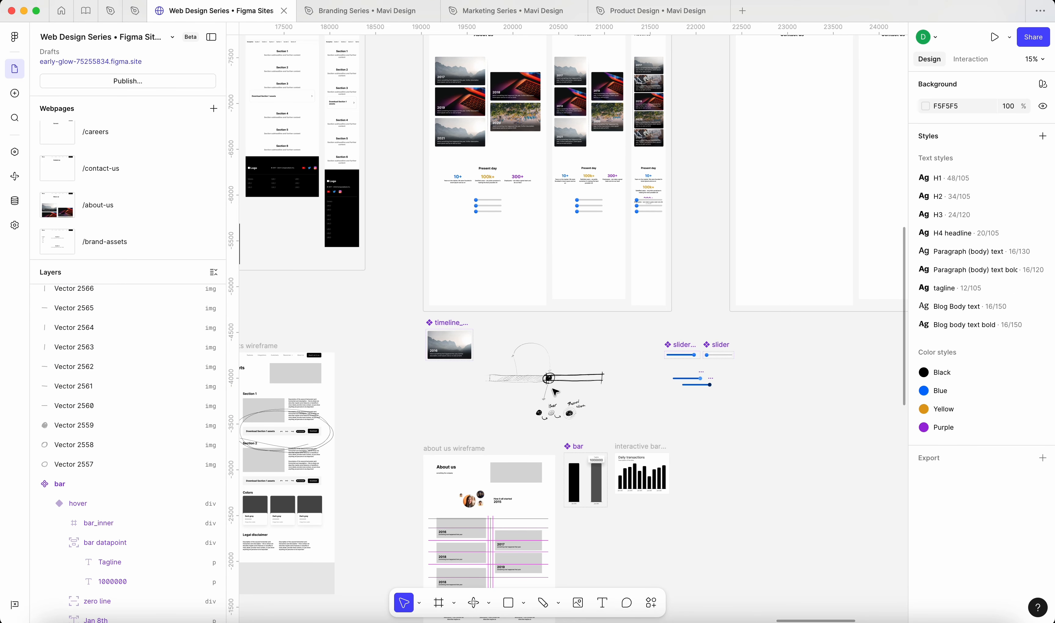